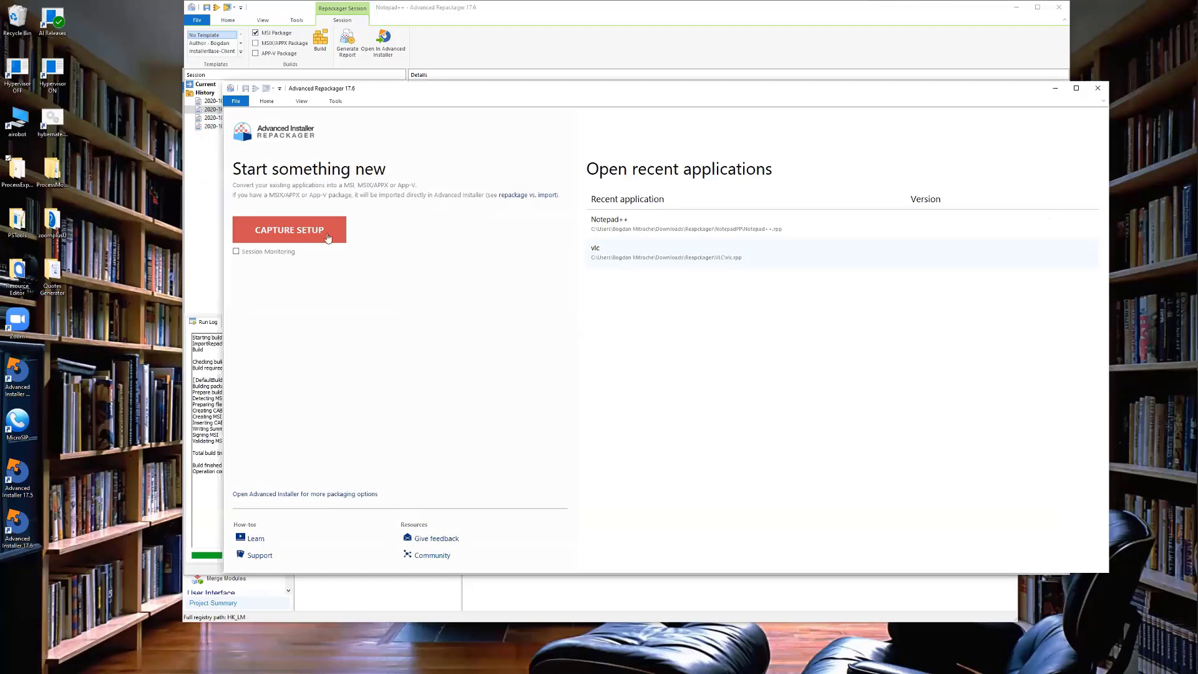
click(328, 238)
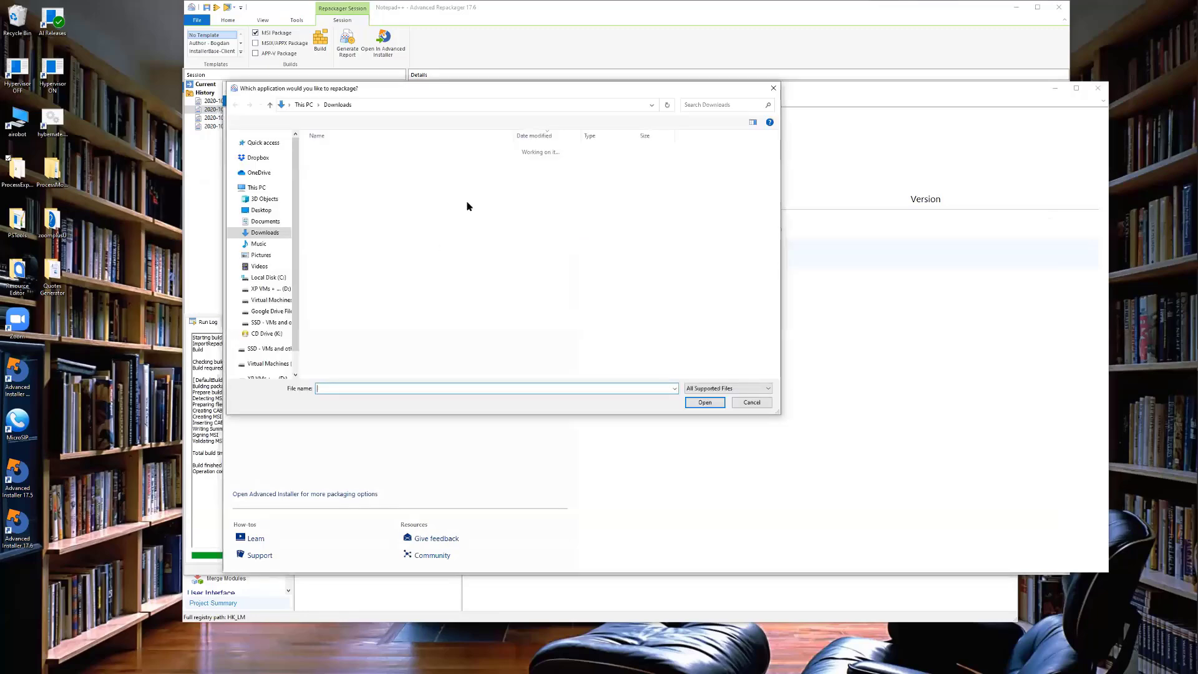
click(360, 162)
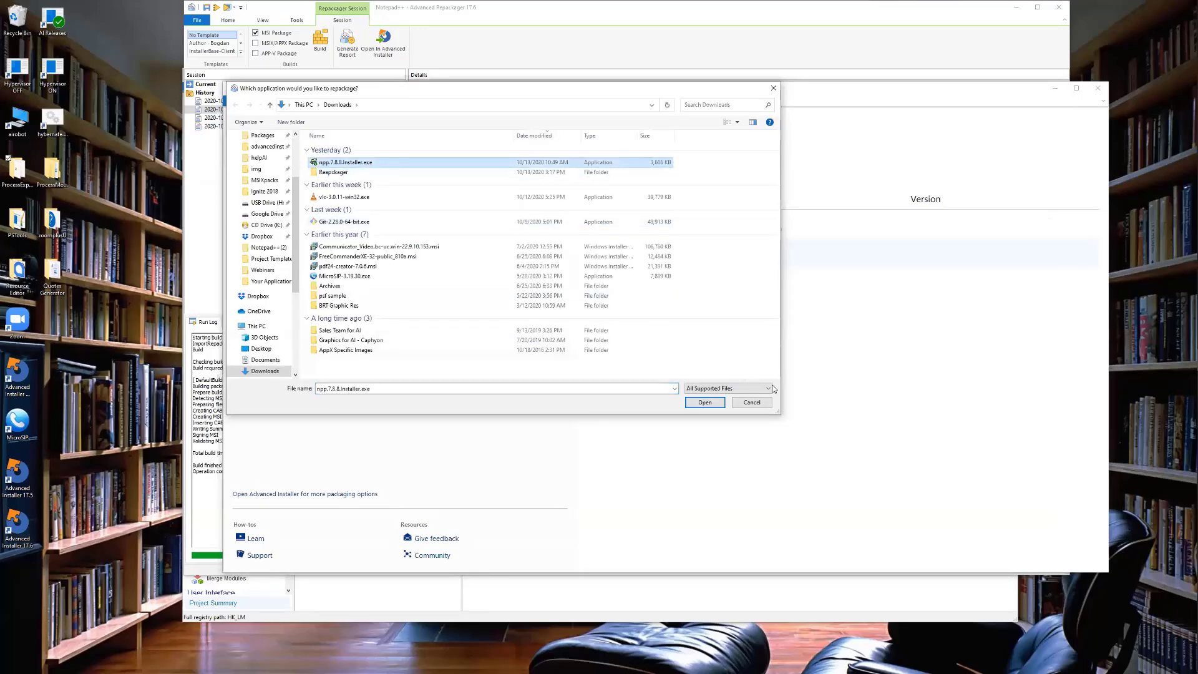
click(762, 405)
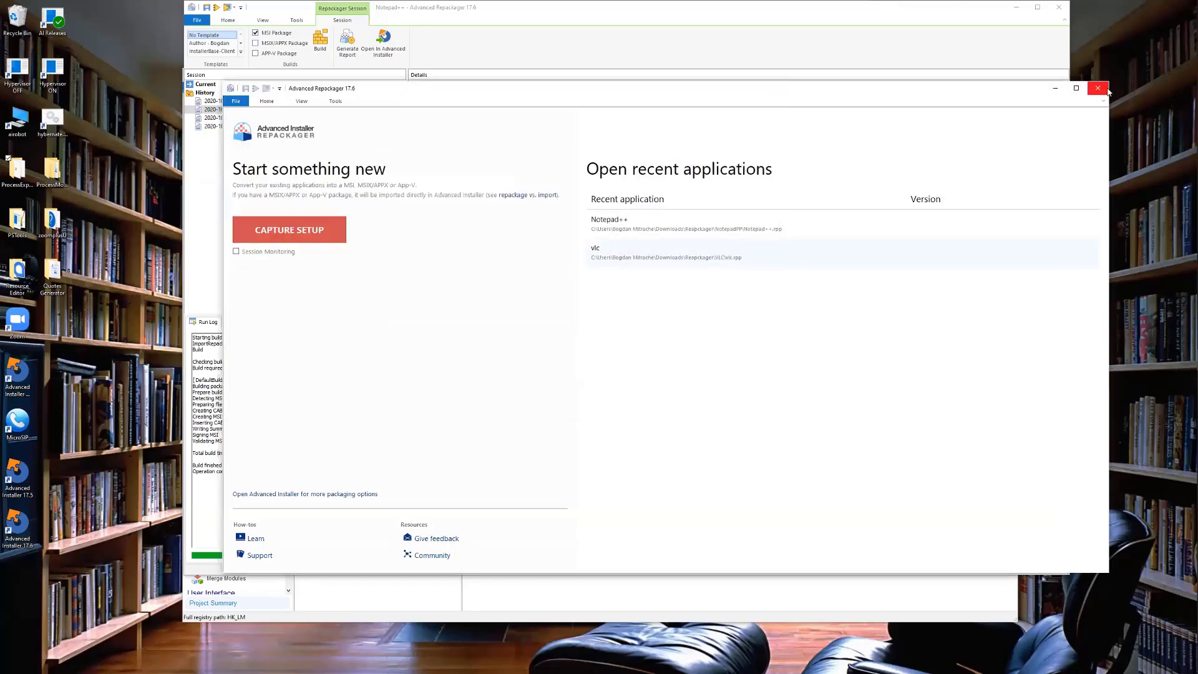
click(1105, 89)
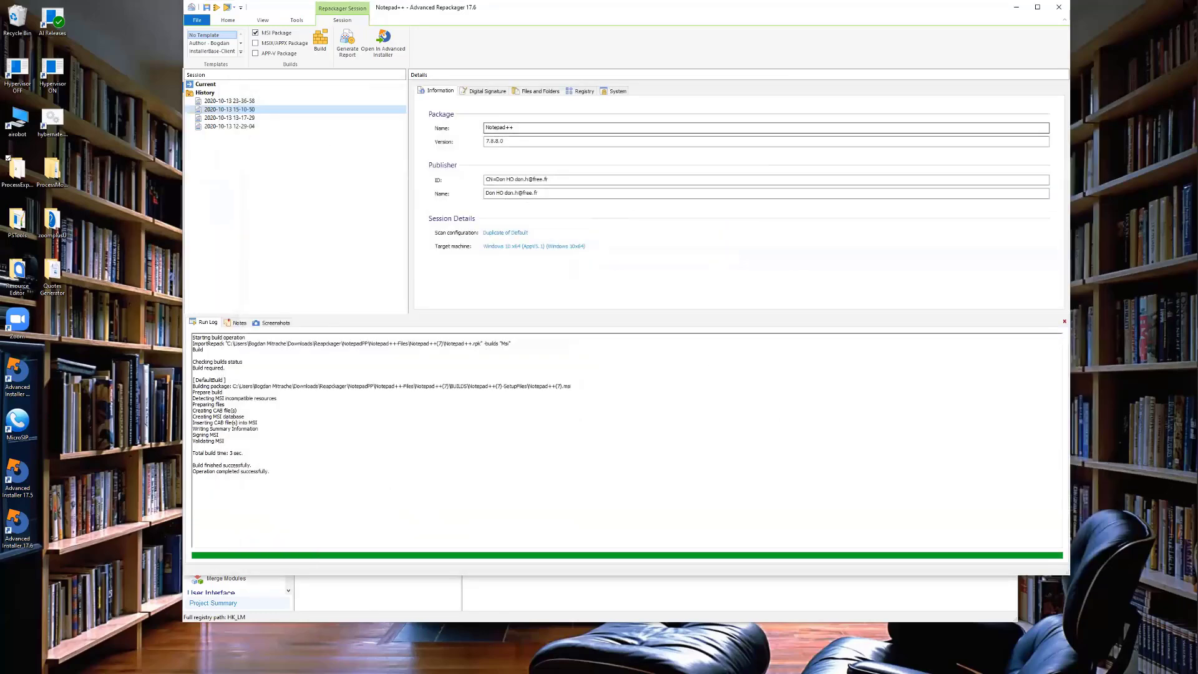
Switch to Advanced Installer 17.6 and review the IT Pros project templates for conversion and virtualization, closing it without creating a project
click(1168, 8)
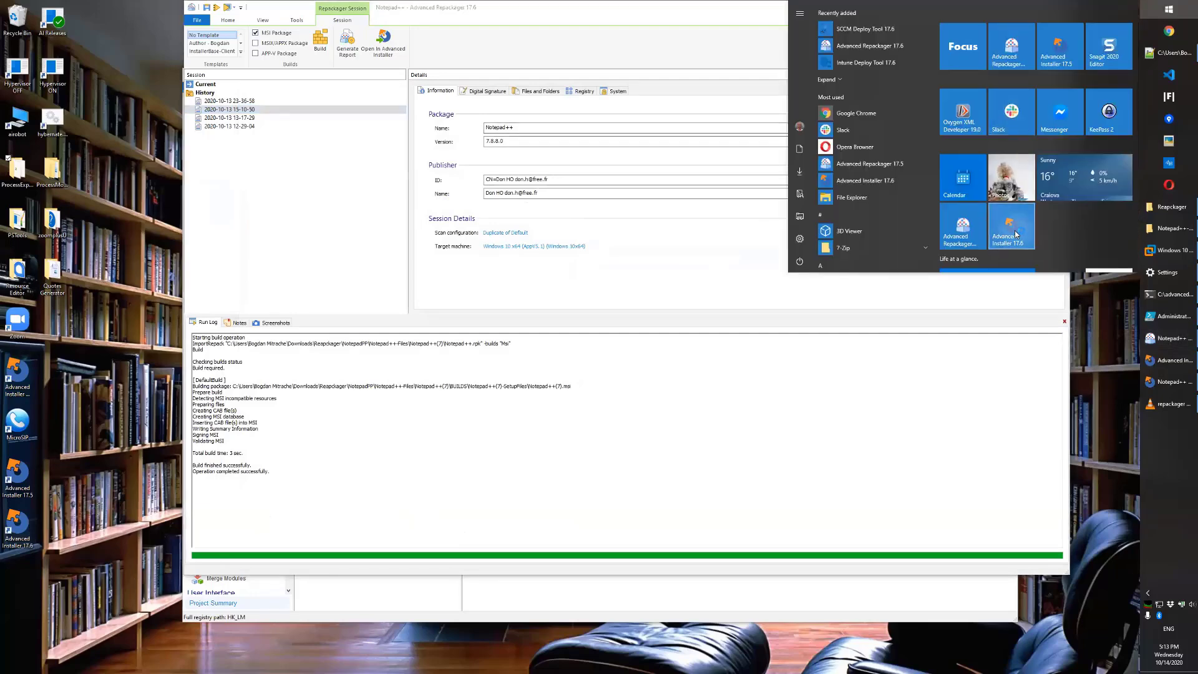
click(1016, 235)
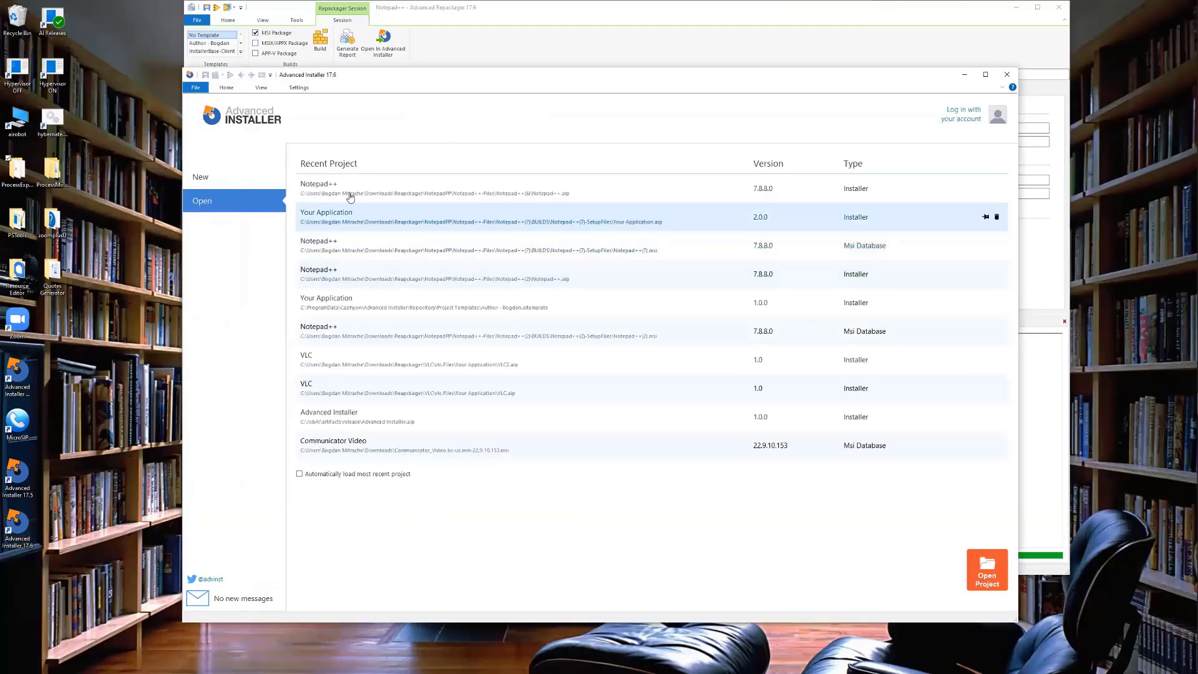
click(272, 176)
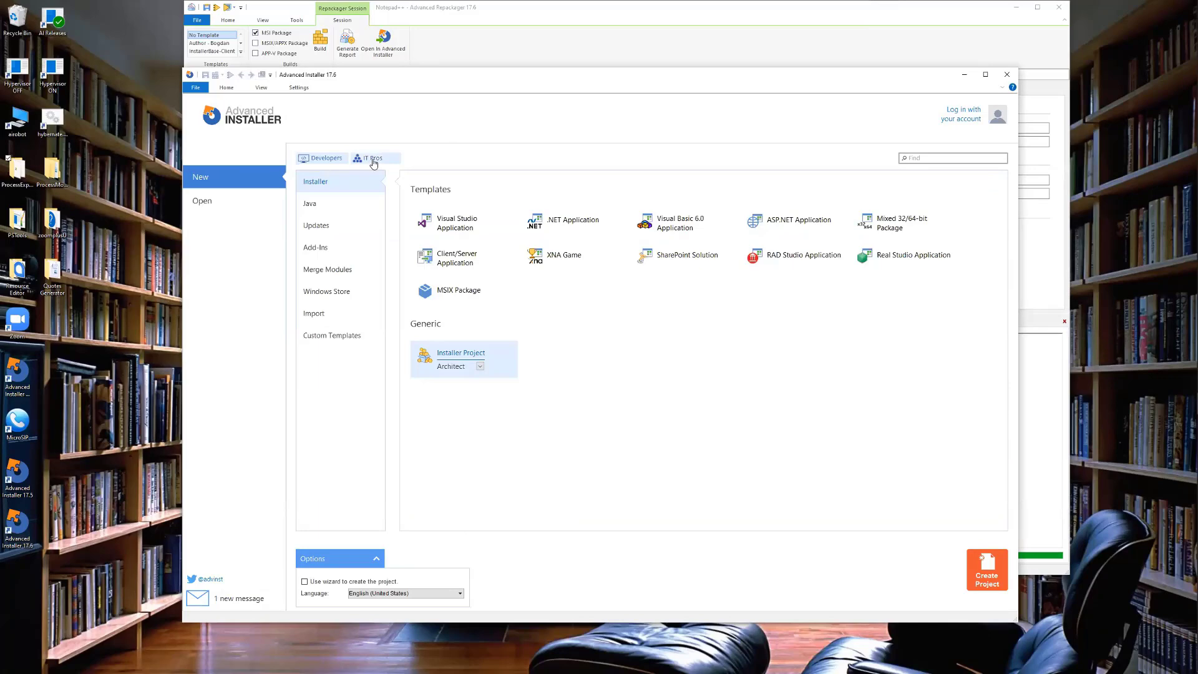
click(374, 163)
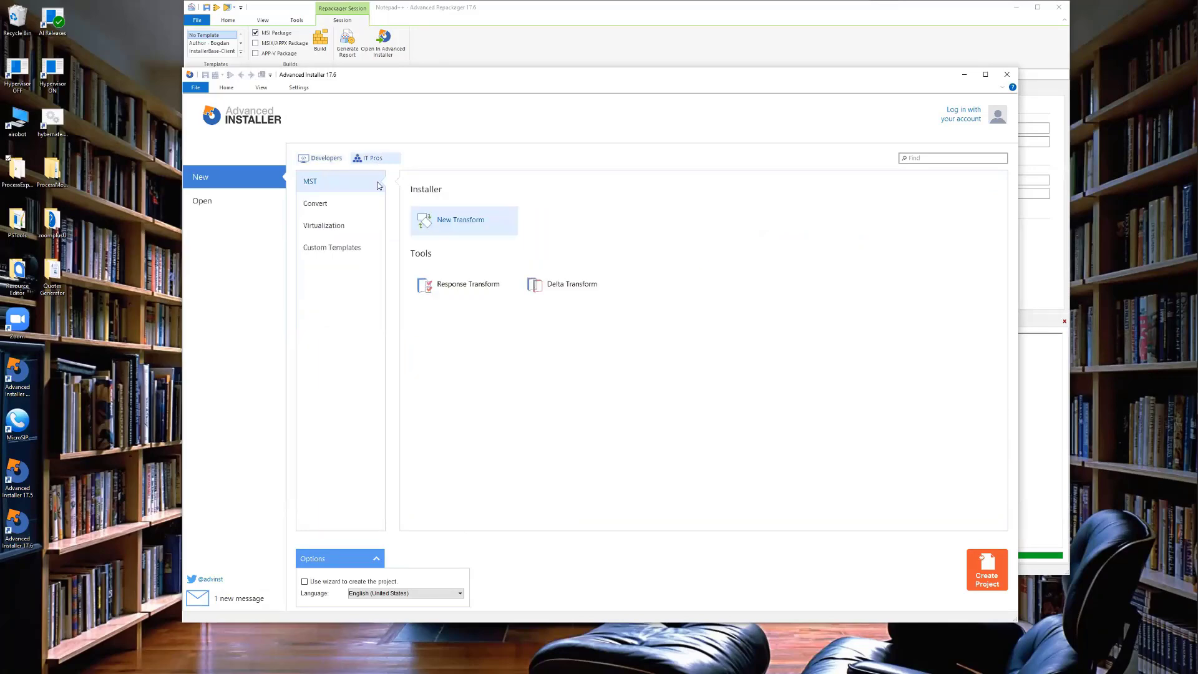
click(338, 208)
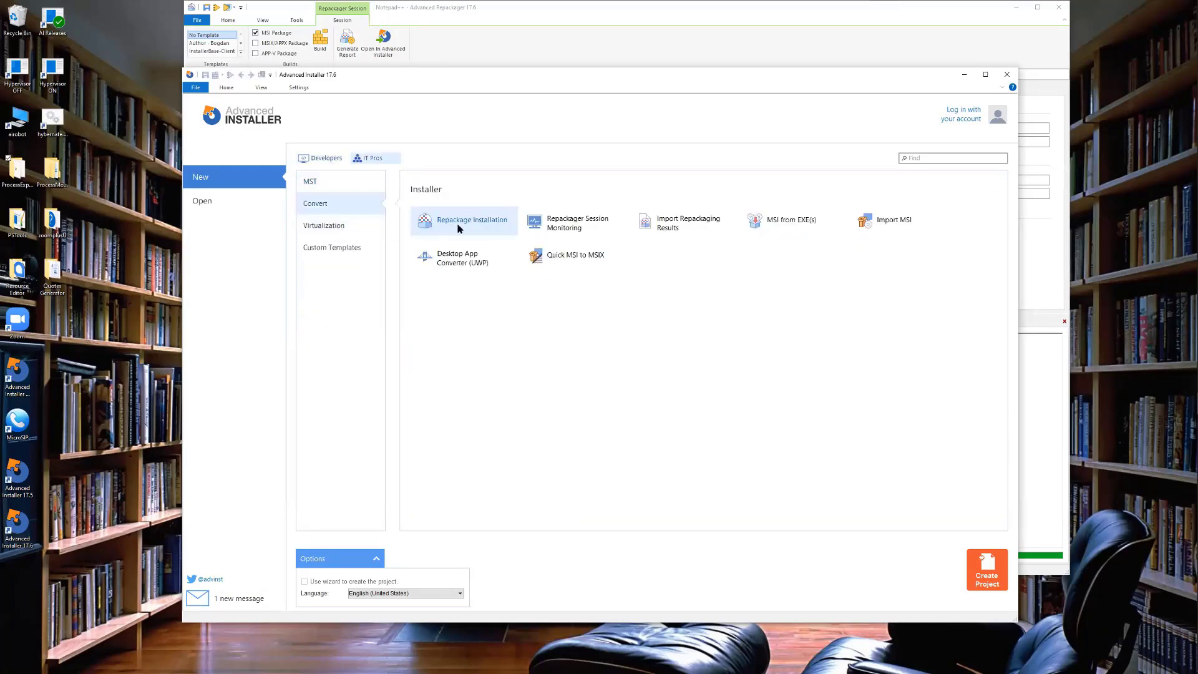
click(455, 269)
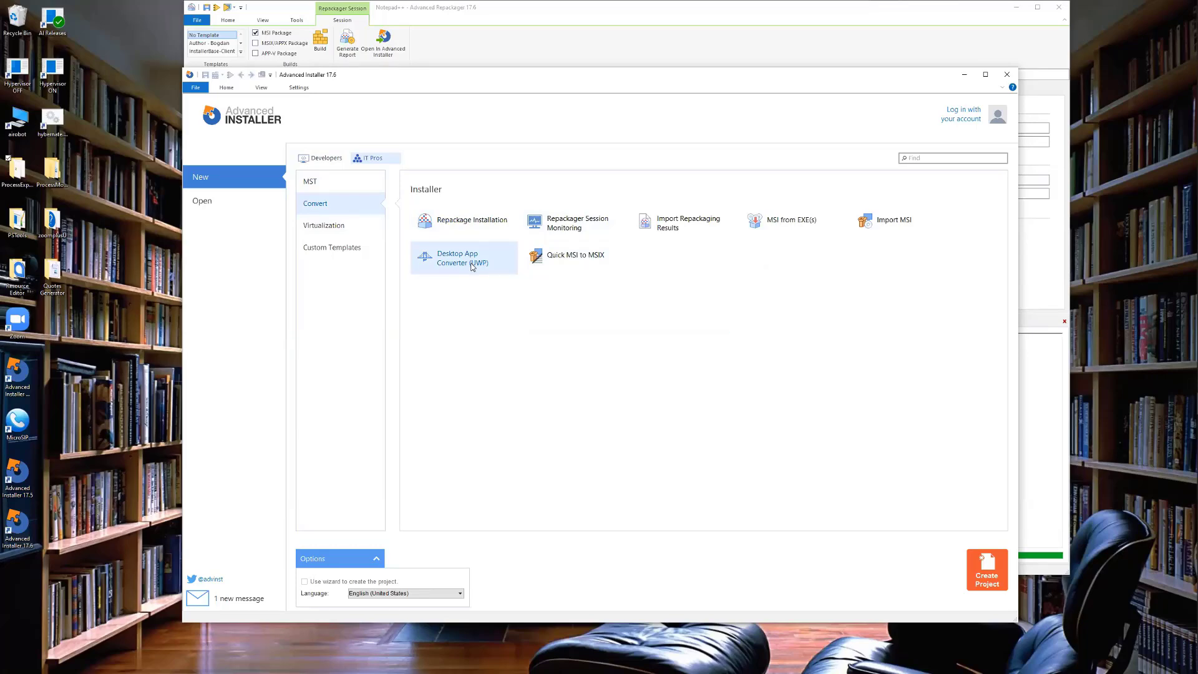
click(343, 229)
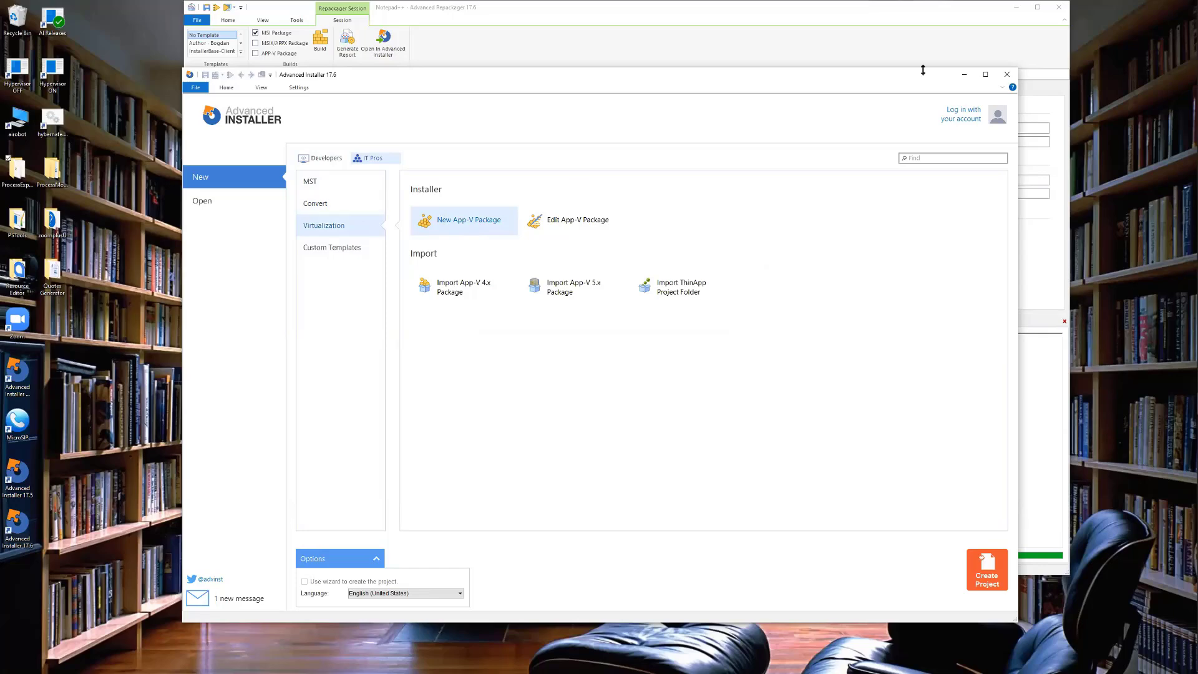
click(1007, 74)
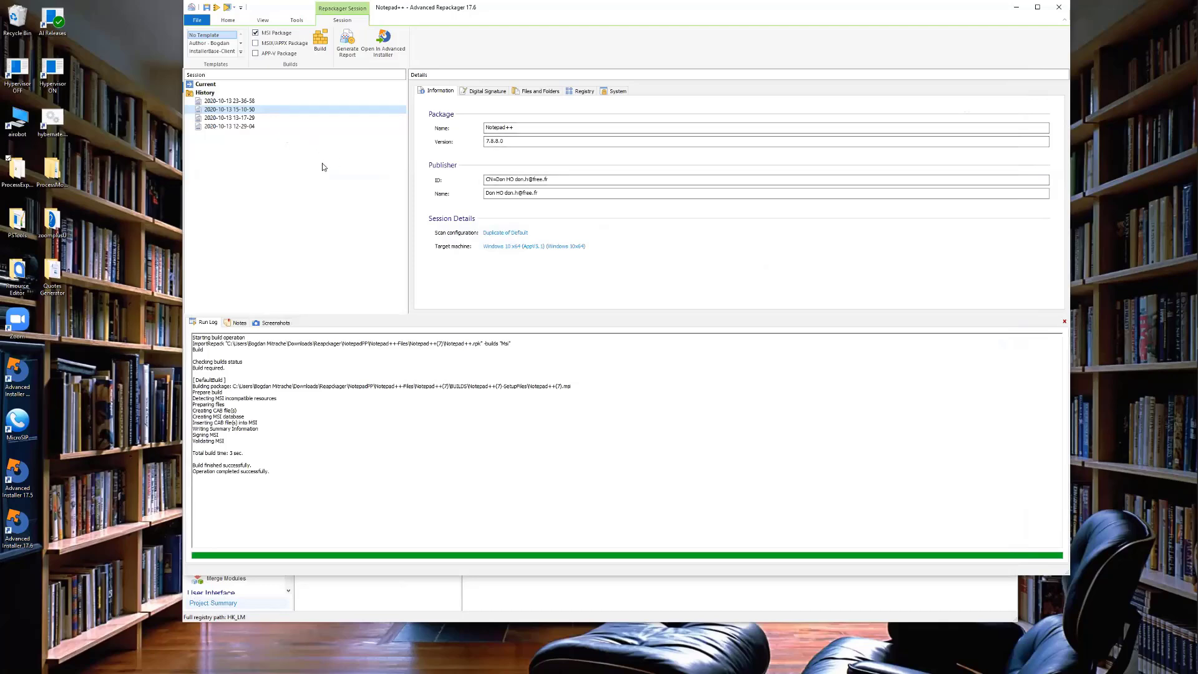
Select the current Notepad++ repackaging session and inspect its list of additional packages without changing it
click(221, 84)
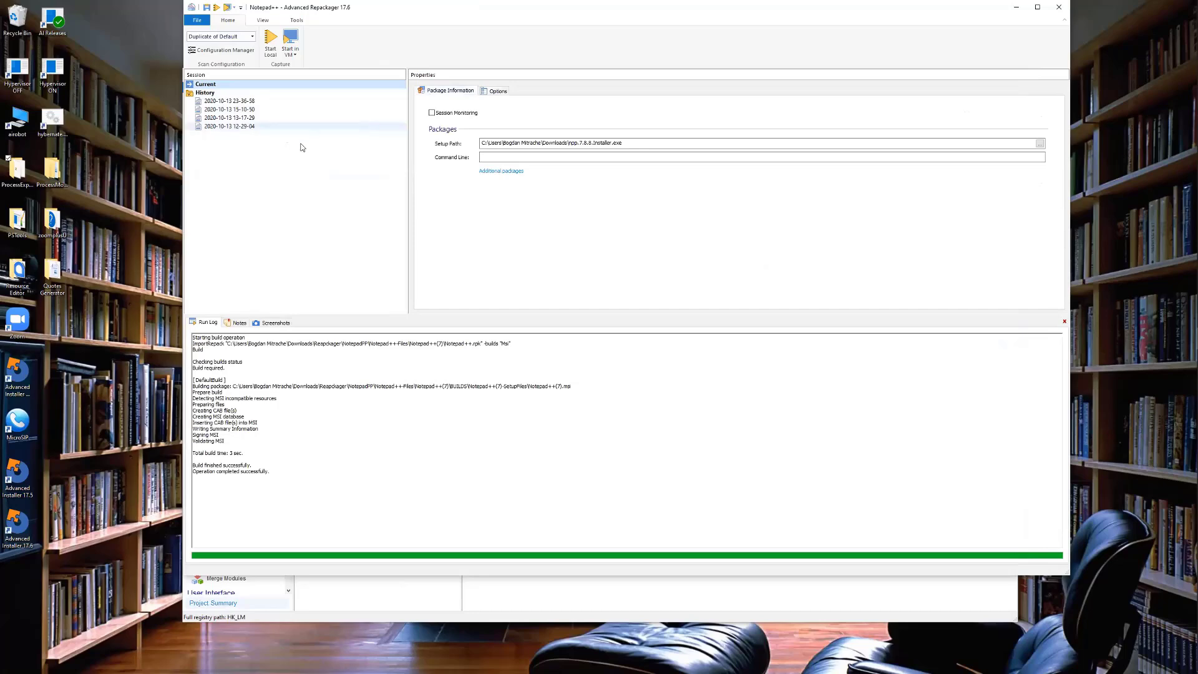
click(514, 177)
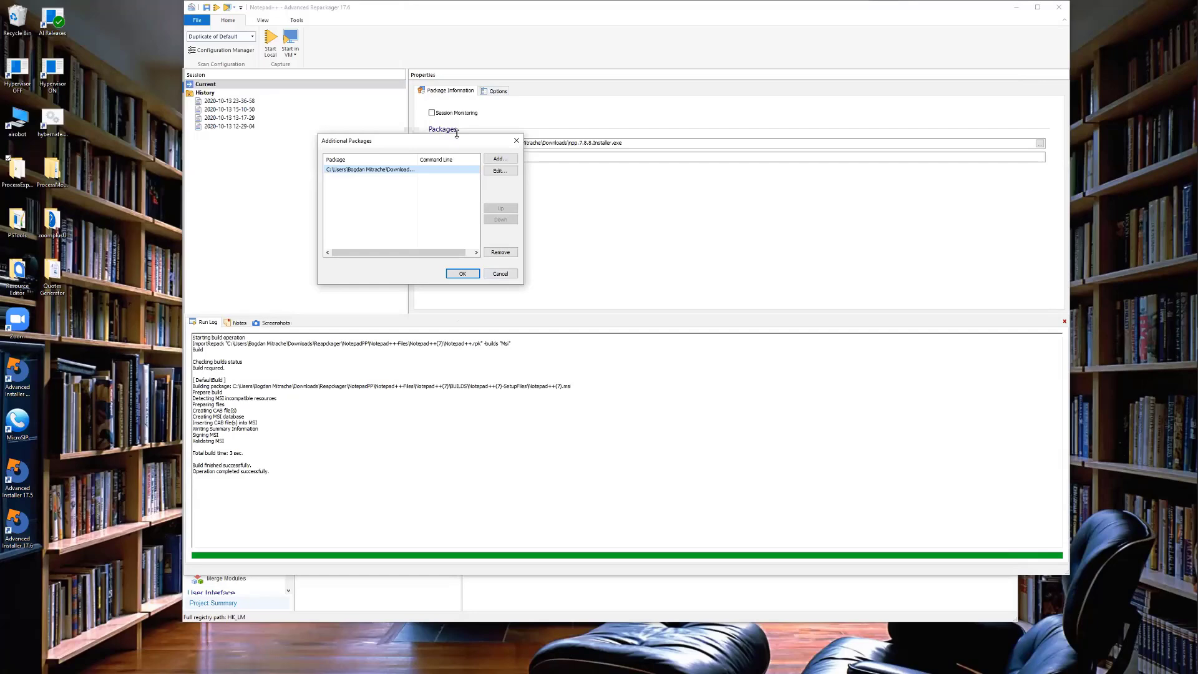
drag(464, 145, 489, 156)
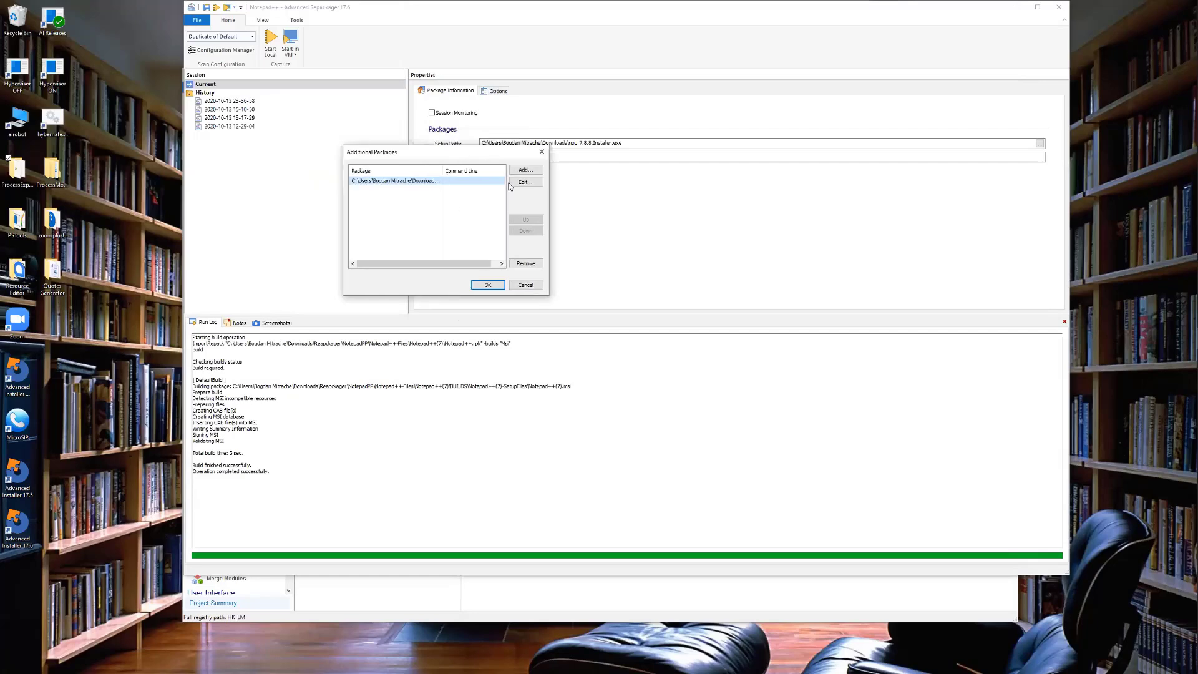
click(487, 284)
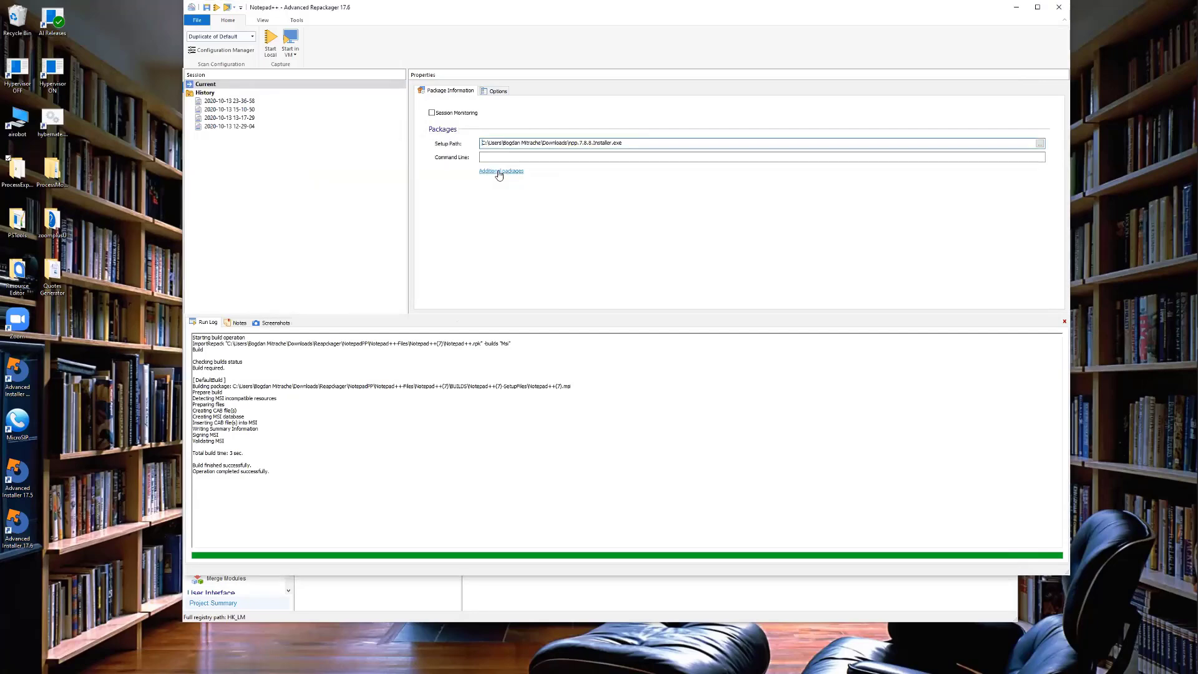
click(512, 174)
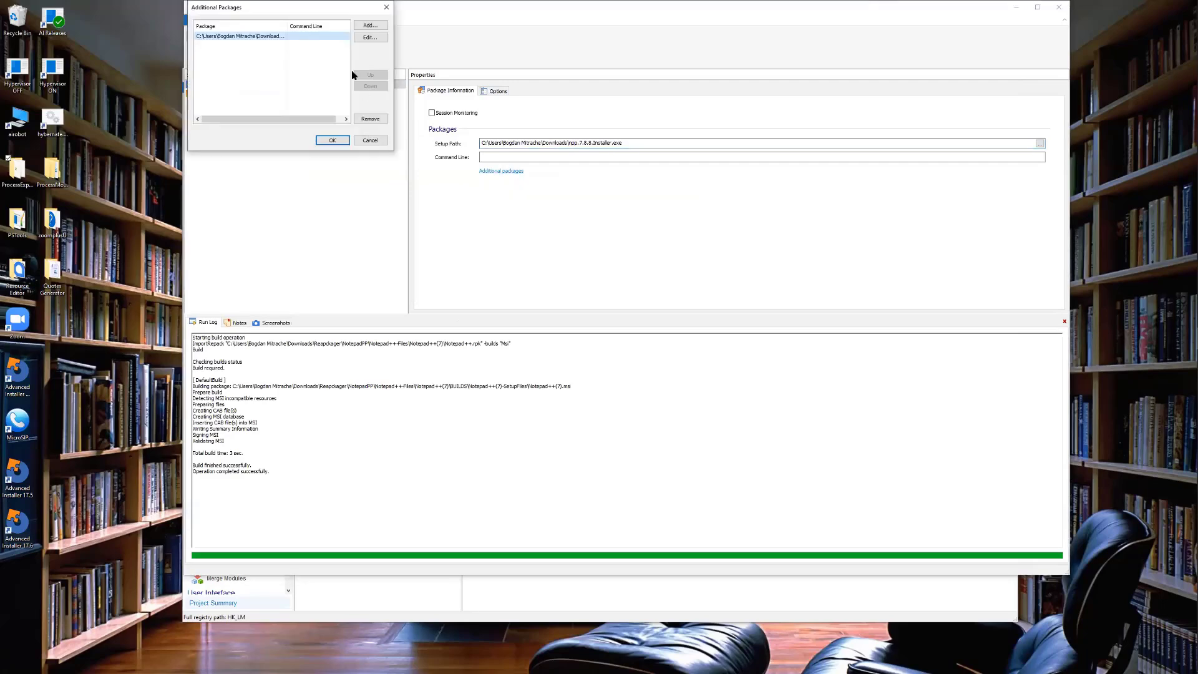
drag(361, 11, 445, 53)
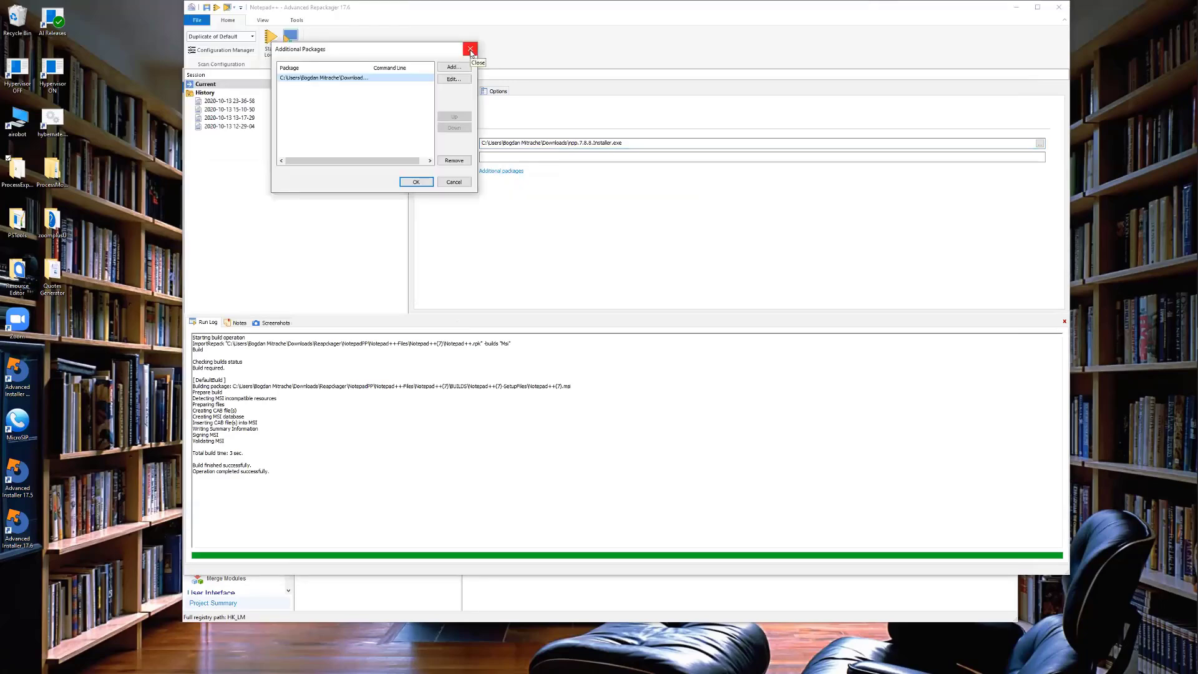
click(470, 51)
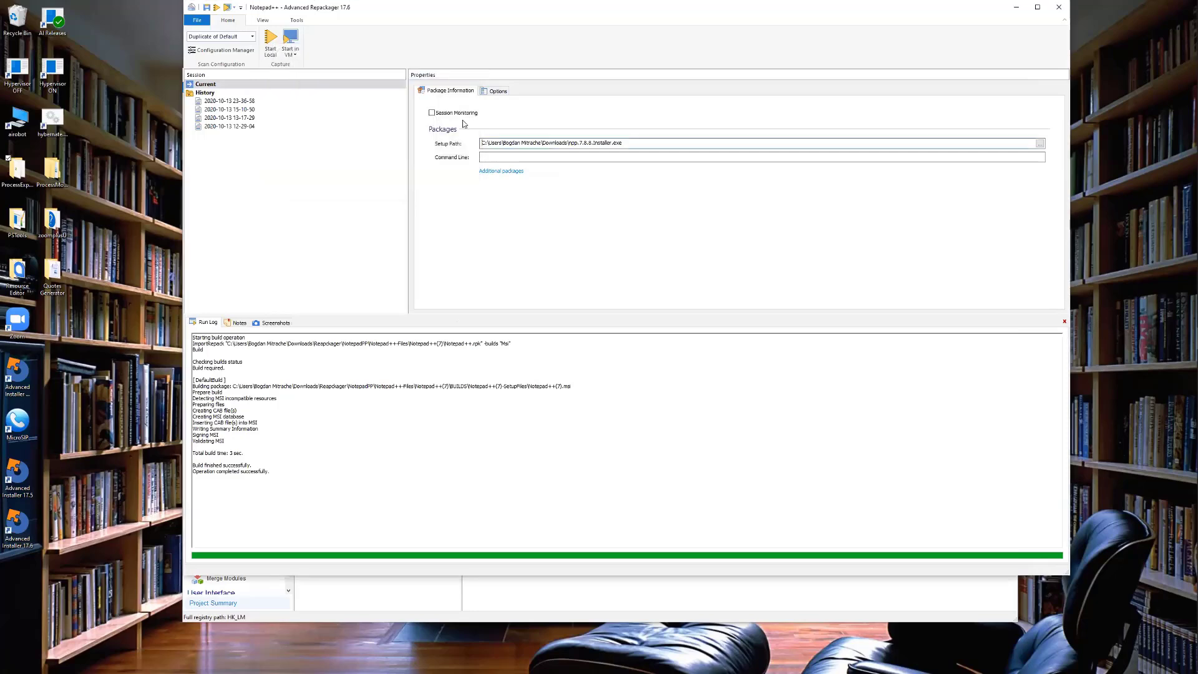
Review the current session's capture options, switching the automated UI walk-through of the package installation off and back on
click(489, 92)
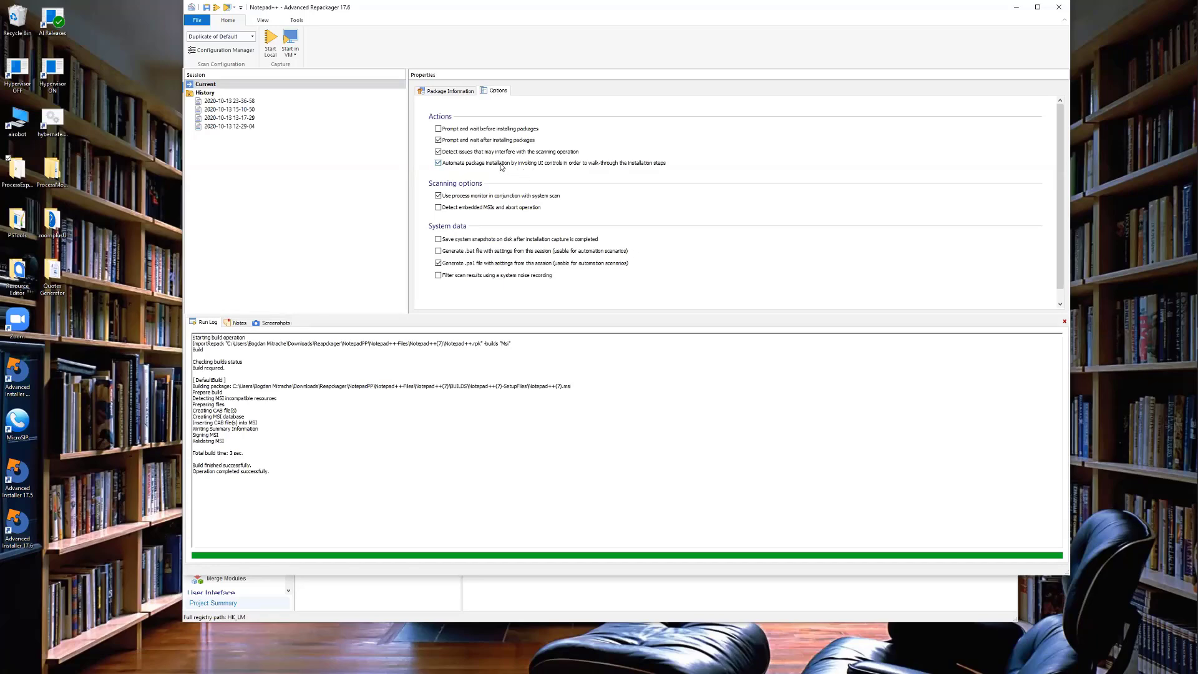
click(439, 164)
click(440, 163)
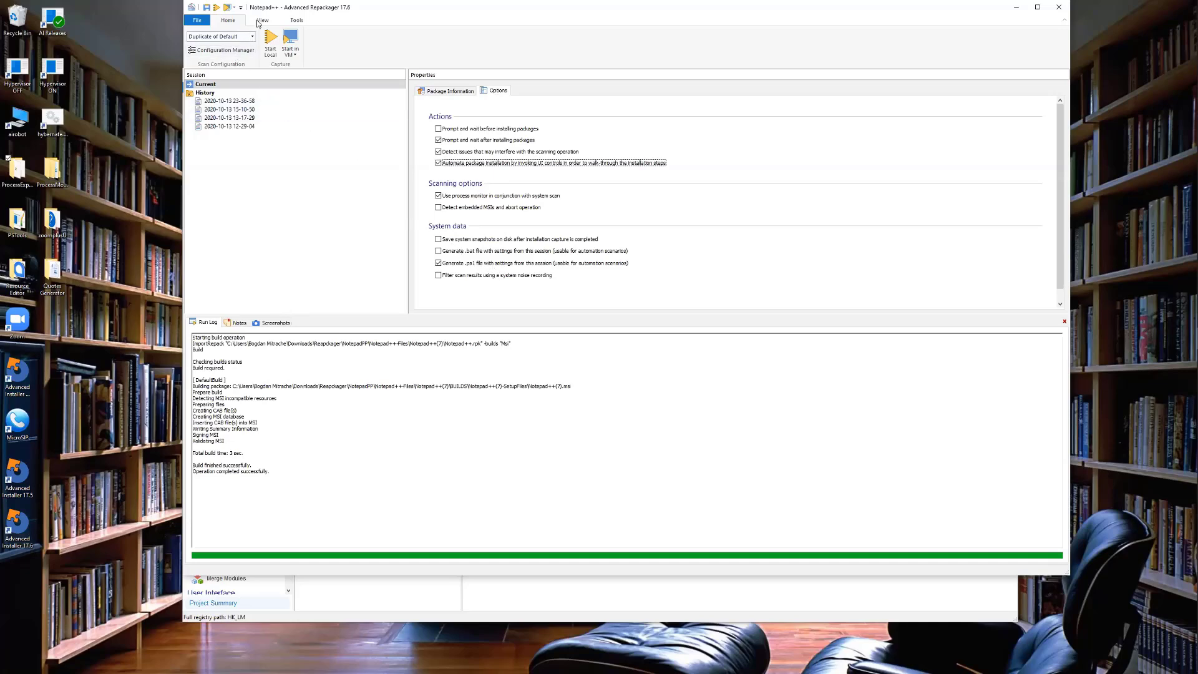
Examine the excluded processes and import settings of the Duplicate of Default scan configuration, leaving without saving changes
click(235, 53)
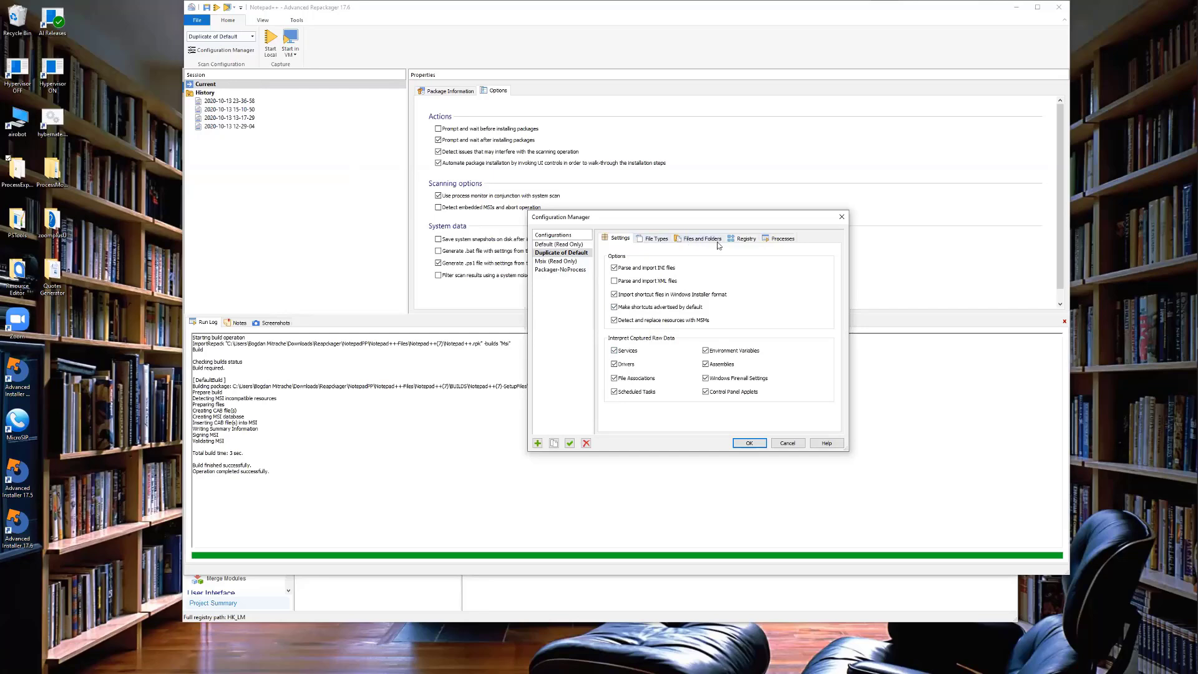
click(742, 239)
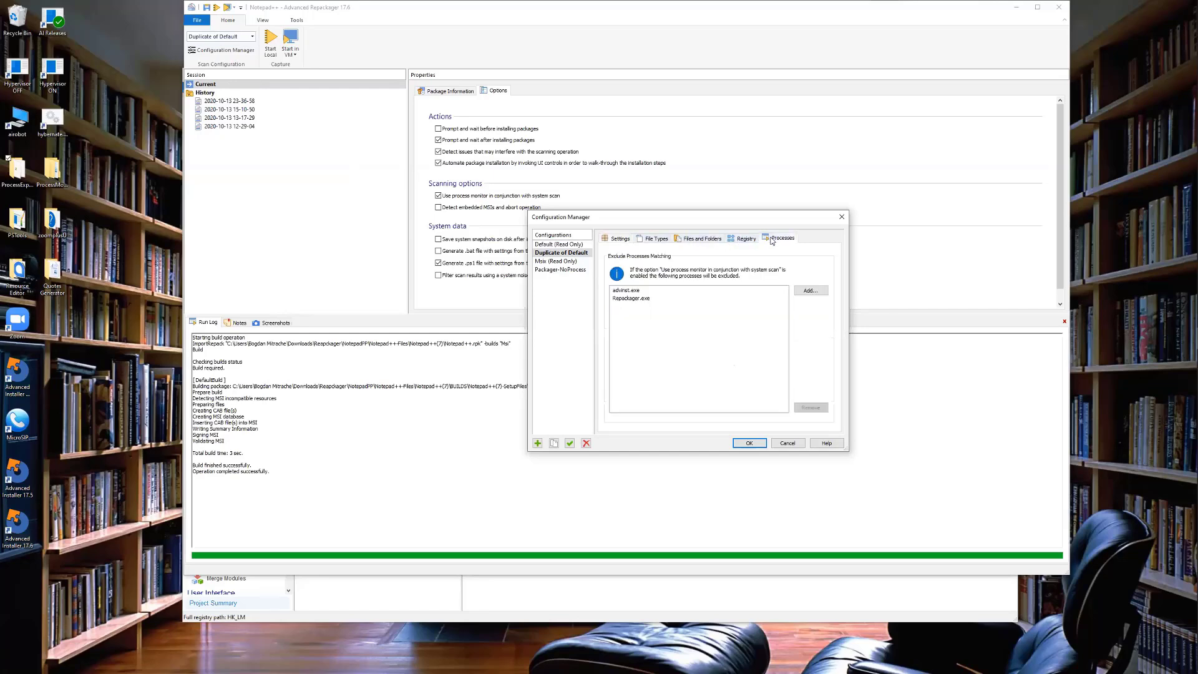
click(619, 239)
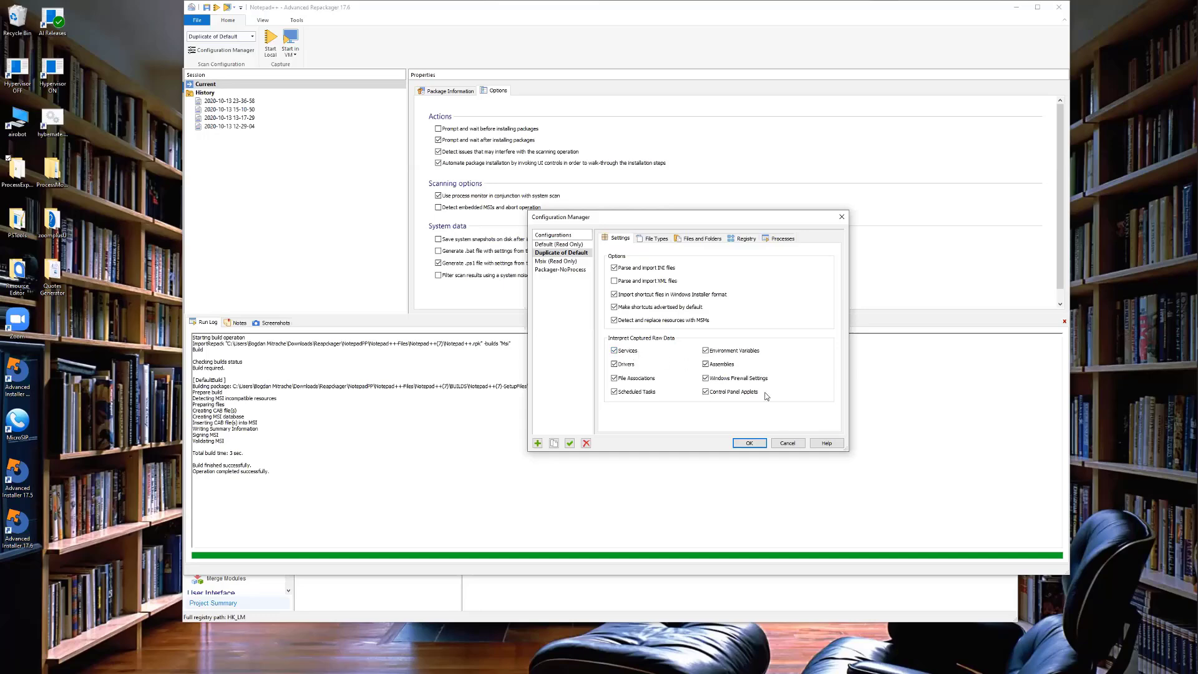
click(796, 443)
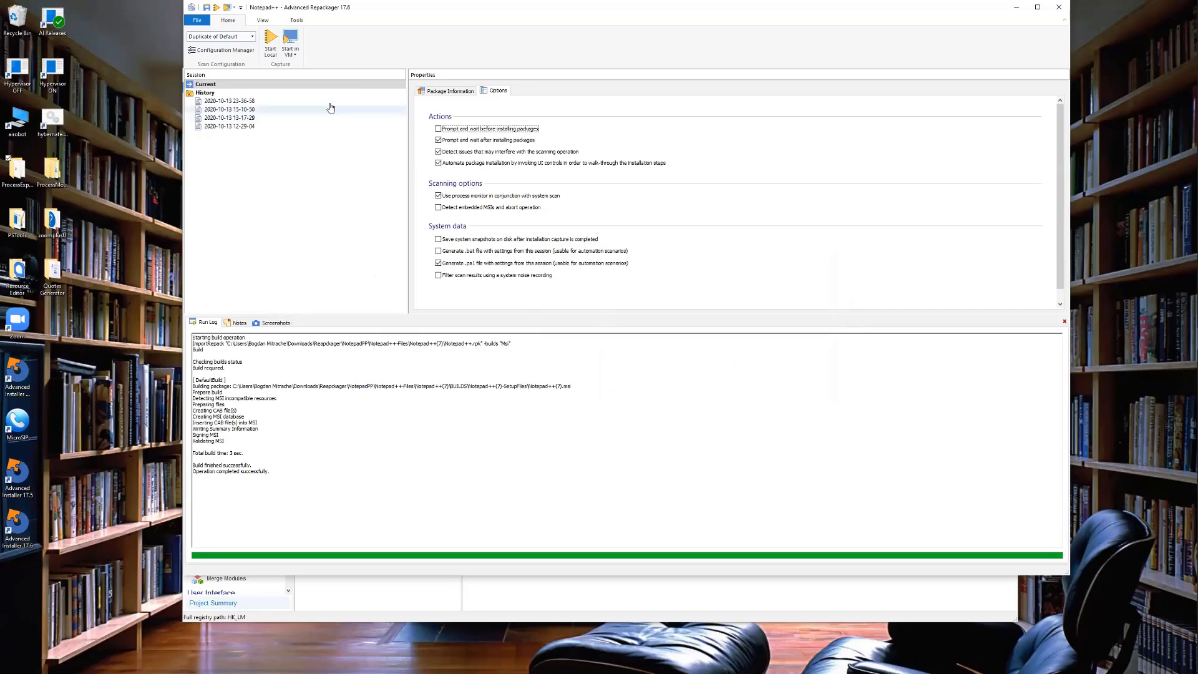
Open the virtual machine profiles and inspect the snapshots available for the Windows 10x64 VMware Workstation profile
click(295, 55)
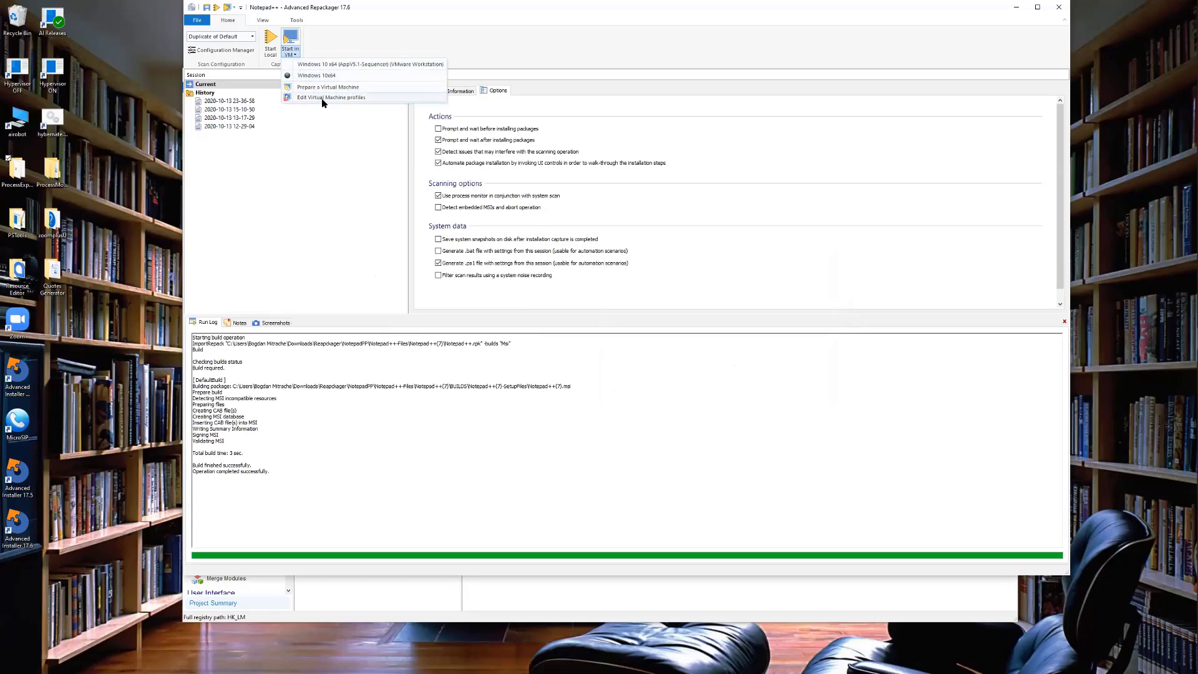
key(Escape)
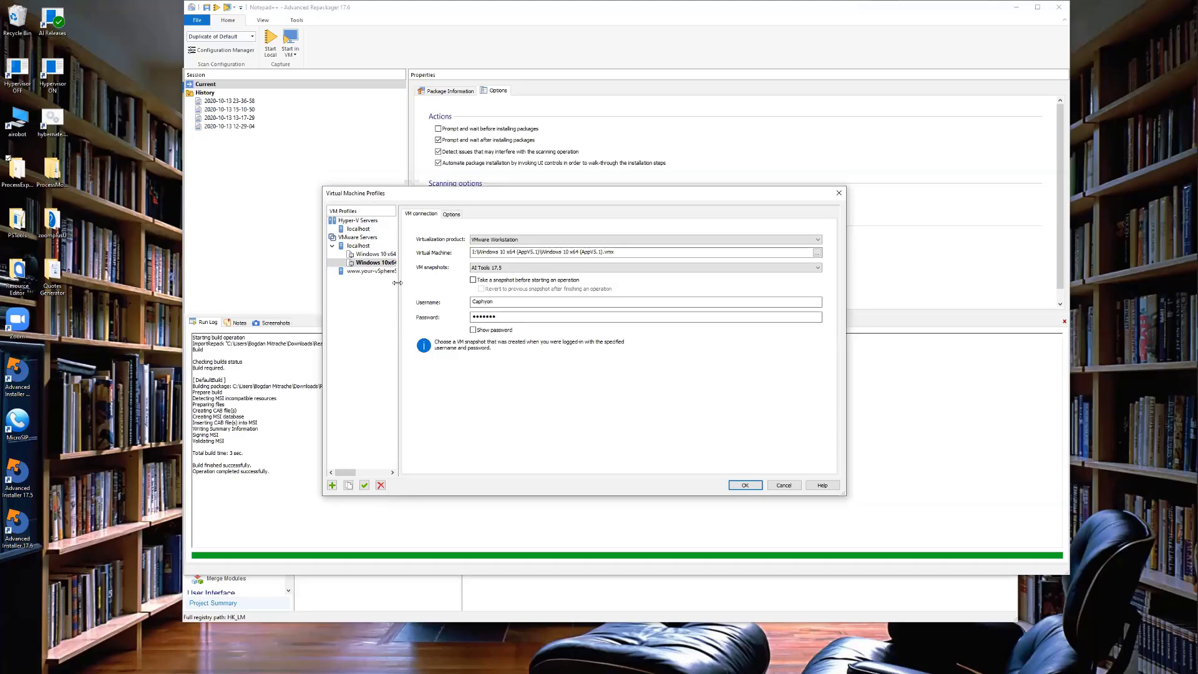
drag(399, 284, 406, 279)
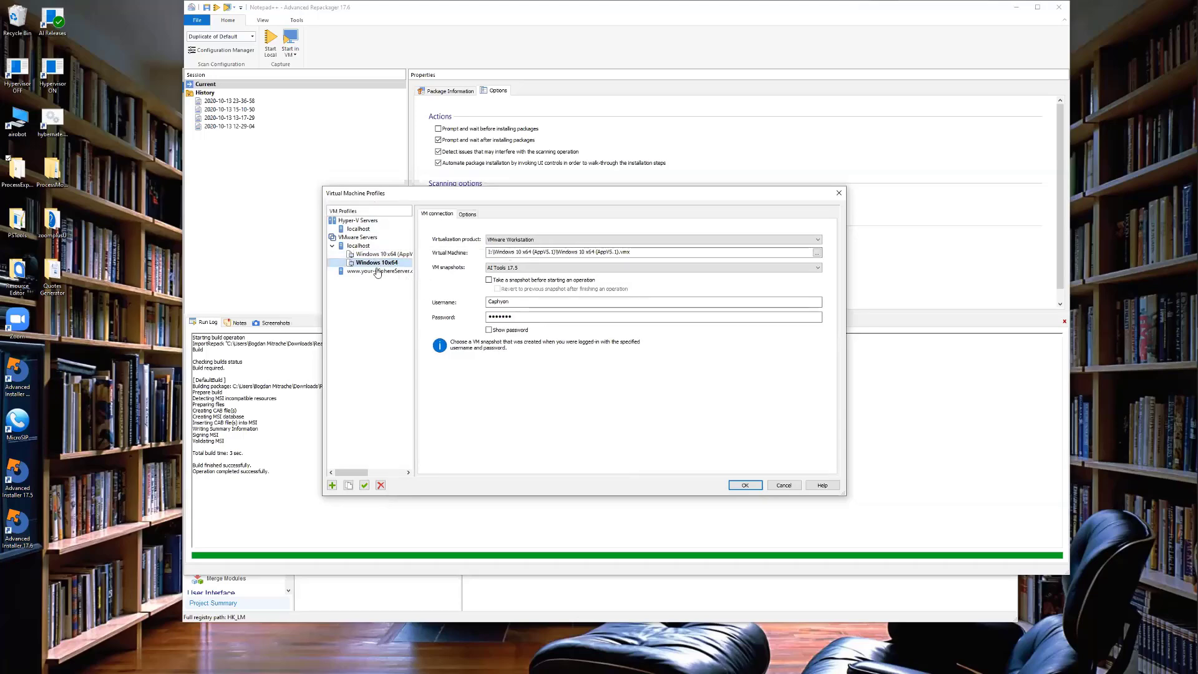
click(508, 269)
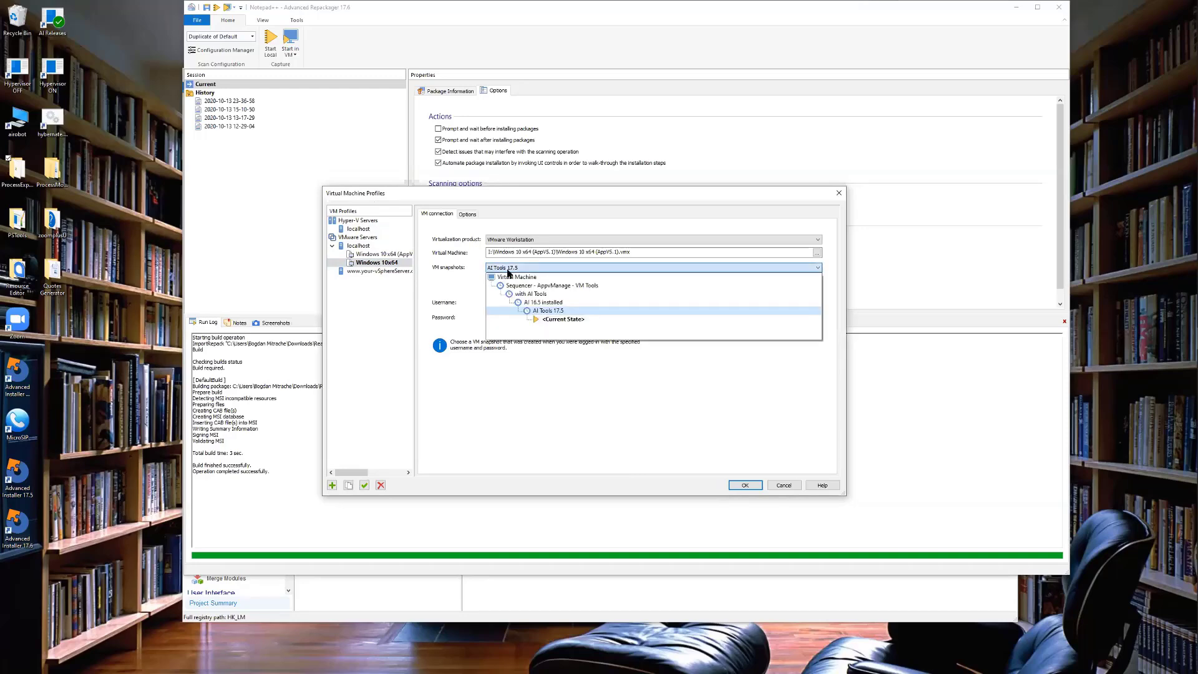
click(507, 272)
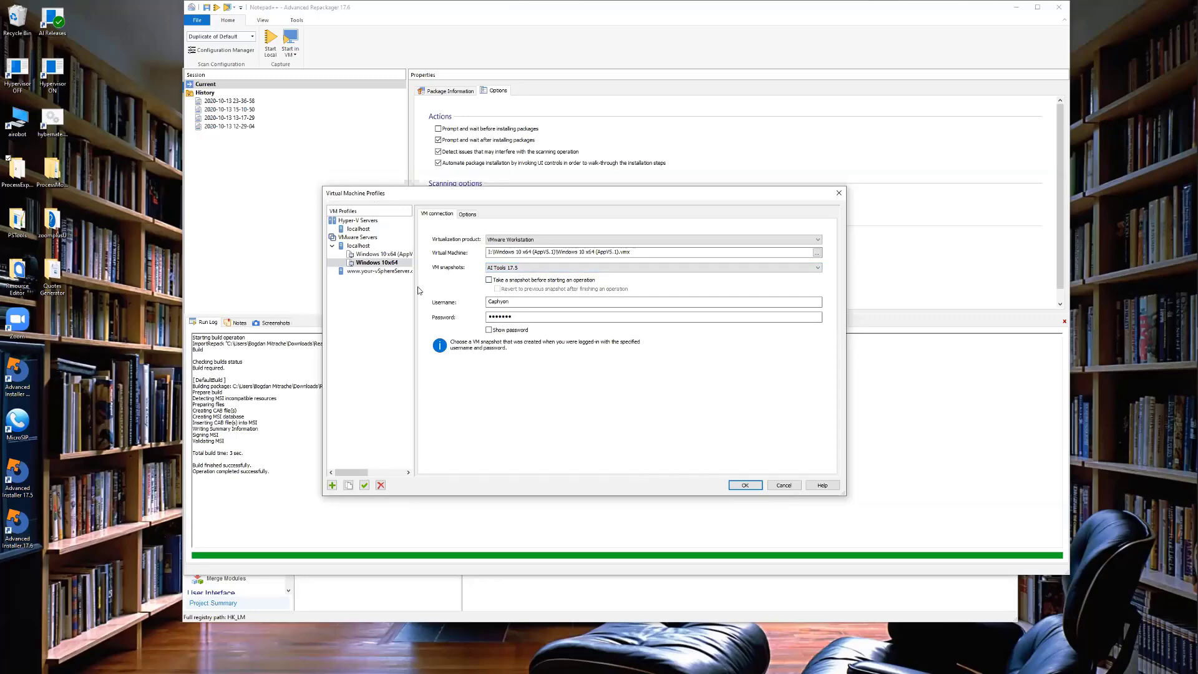
Check the VMware Servers entry and the vSphere server's connection details, return to the Windows 10x64 profile and discard any changes
click(362, 238)
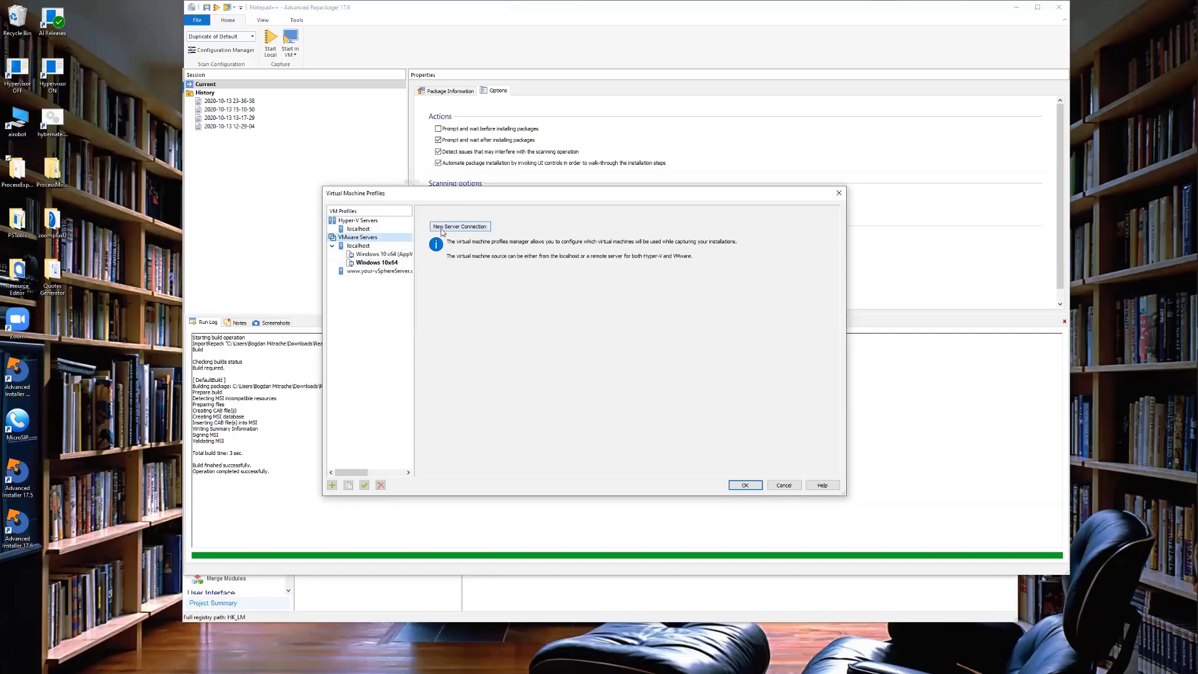
click(375, 271)
double_click(560, 241)
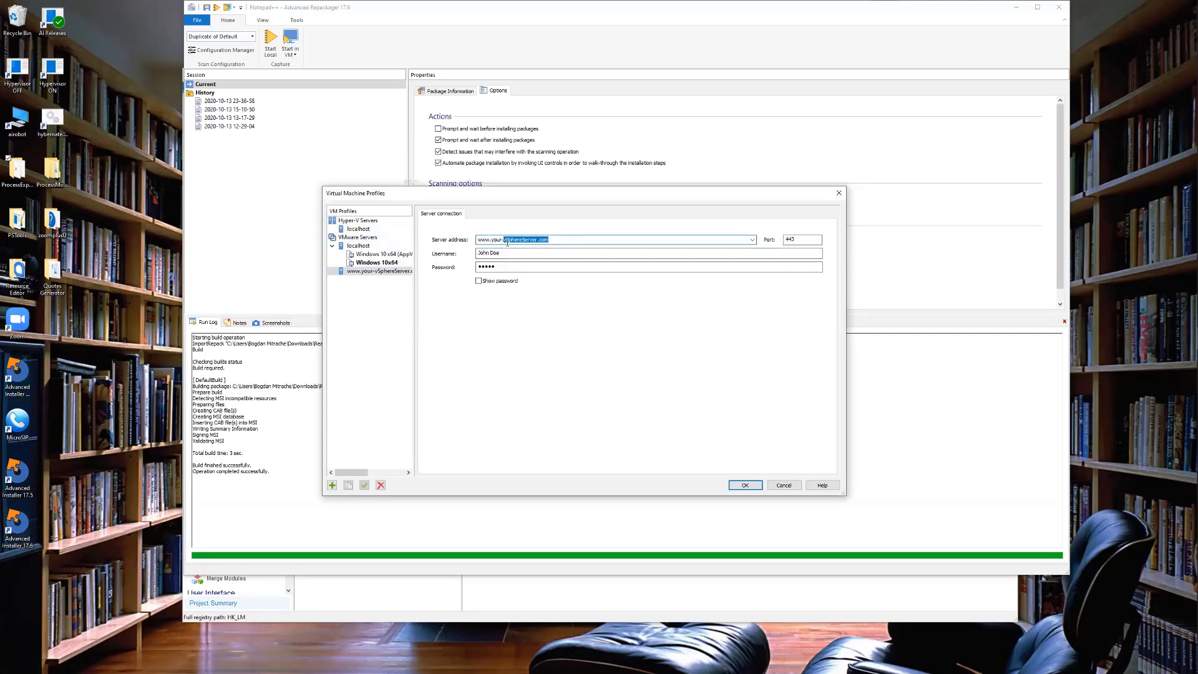
click(525, 257)
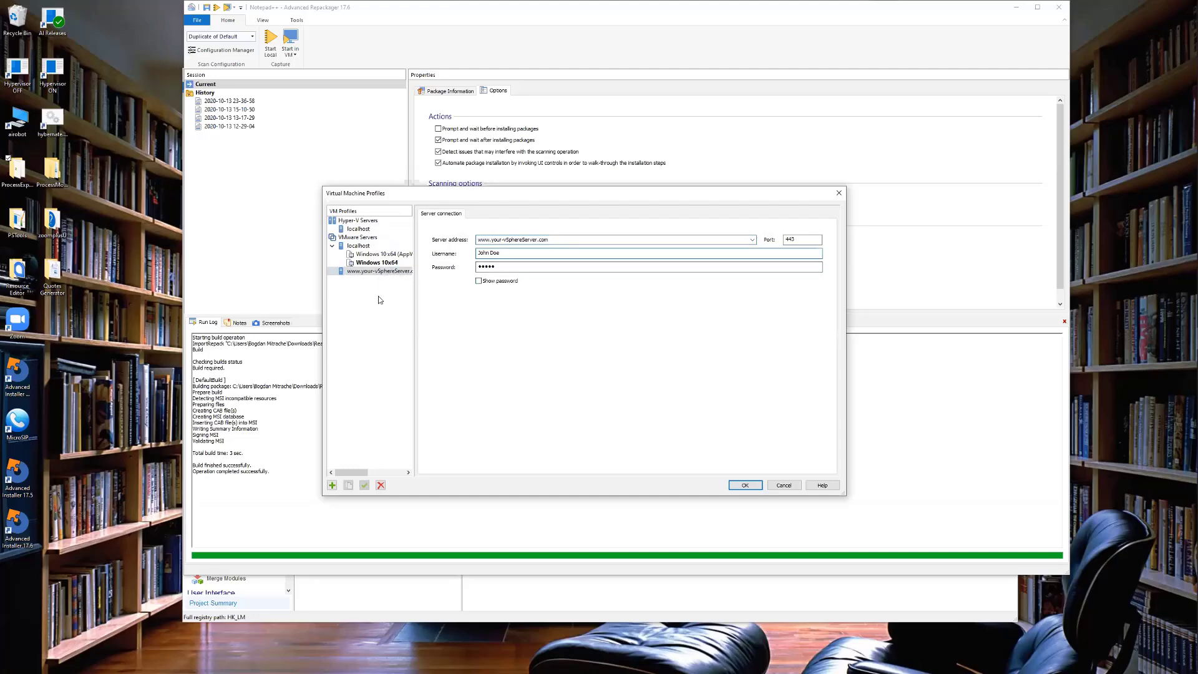
click(379, 262)
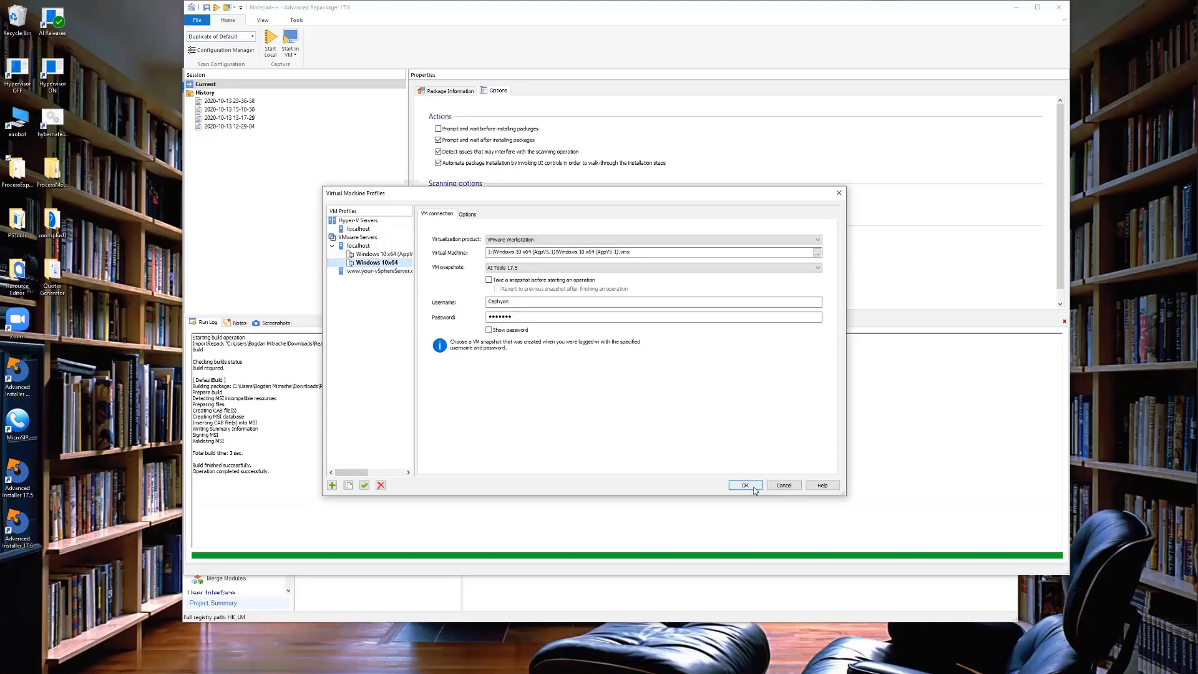
click(787, 490)
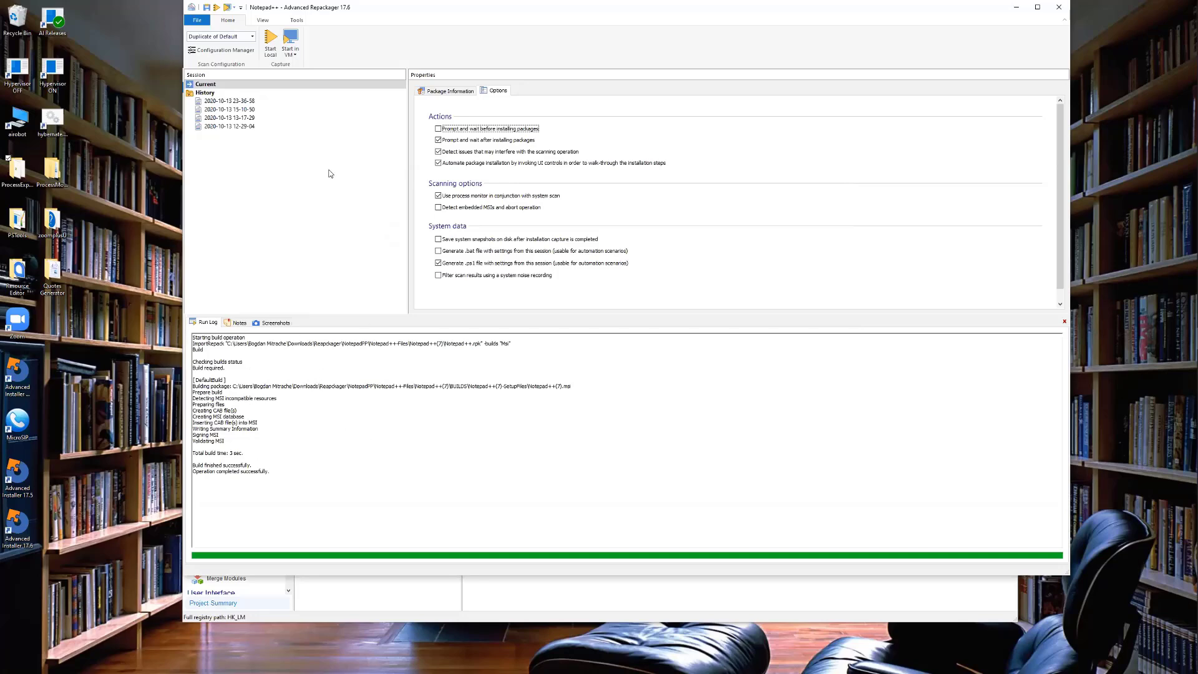
Start the capture in the virtual machine and begin the Notepad++ v7.8.8 setup in English, accepting the license agreement
click(291, 42)
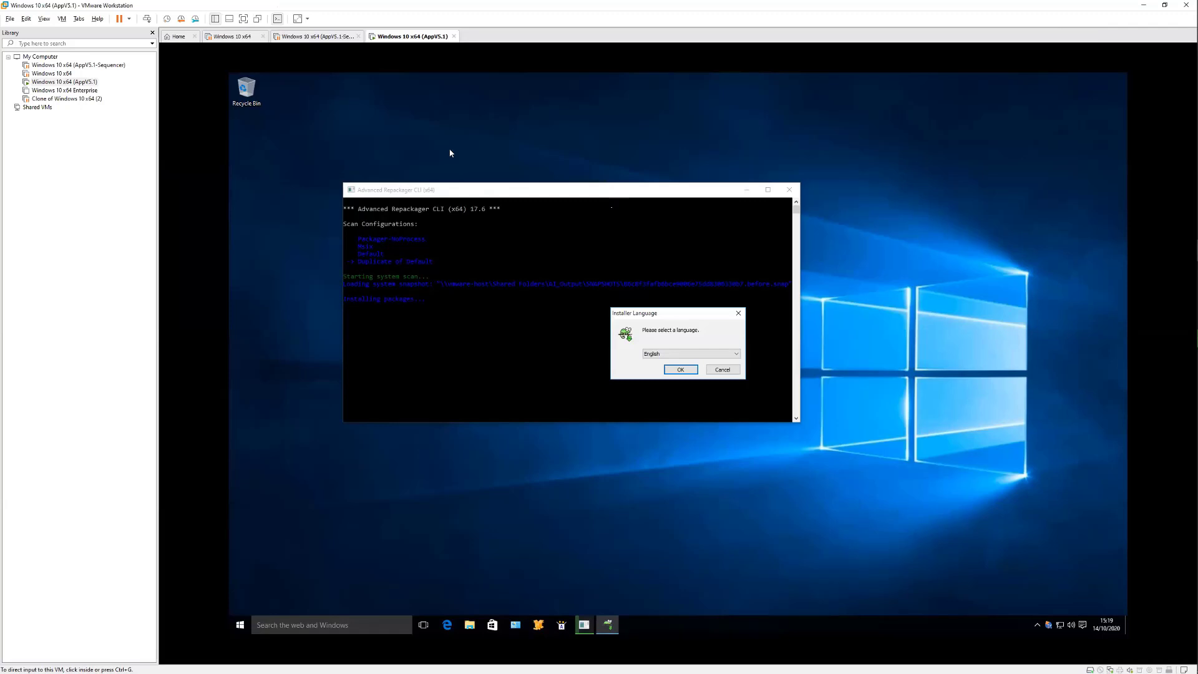
click(681, 369)
click(731, 423)
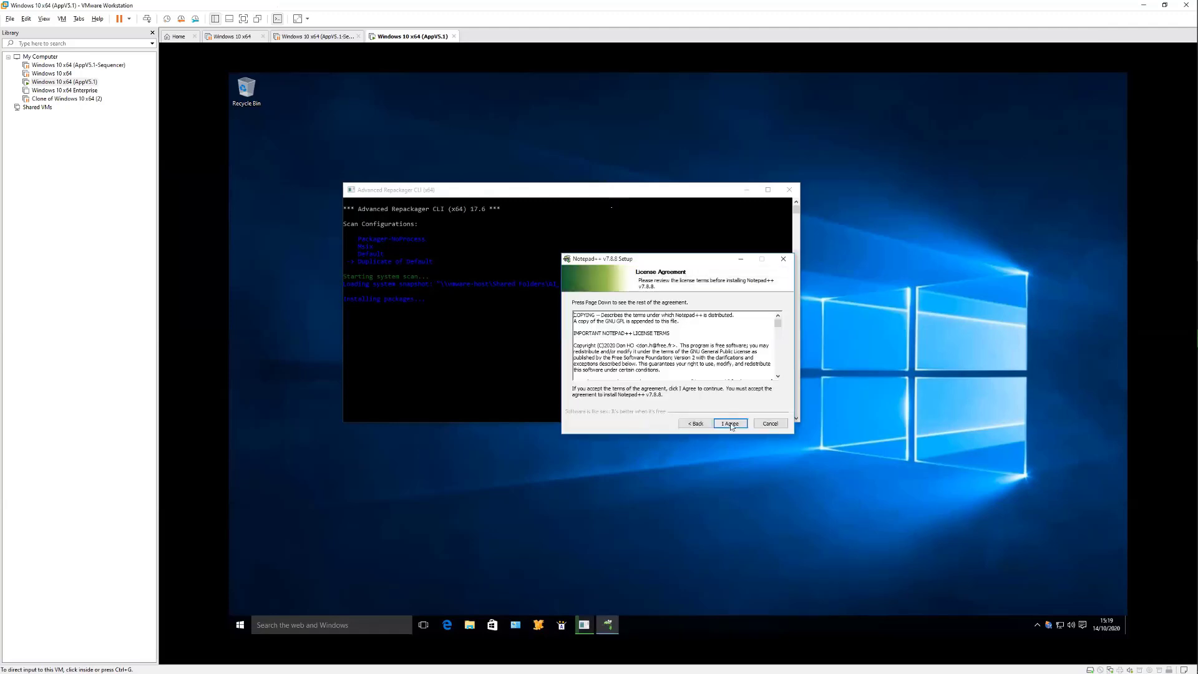
key(ctrl+End)
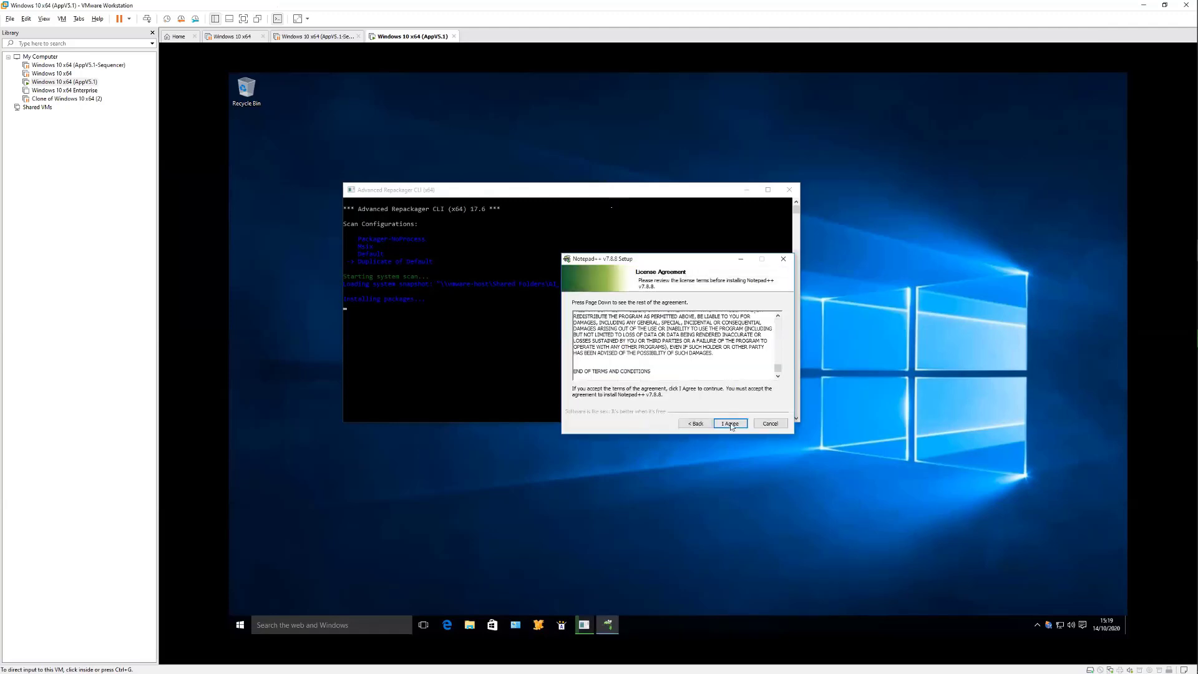
click(730, 424)
click(731, 423)
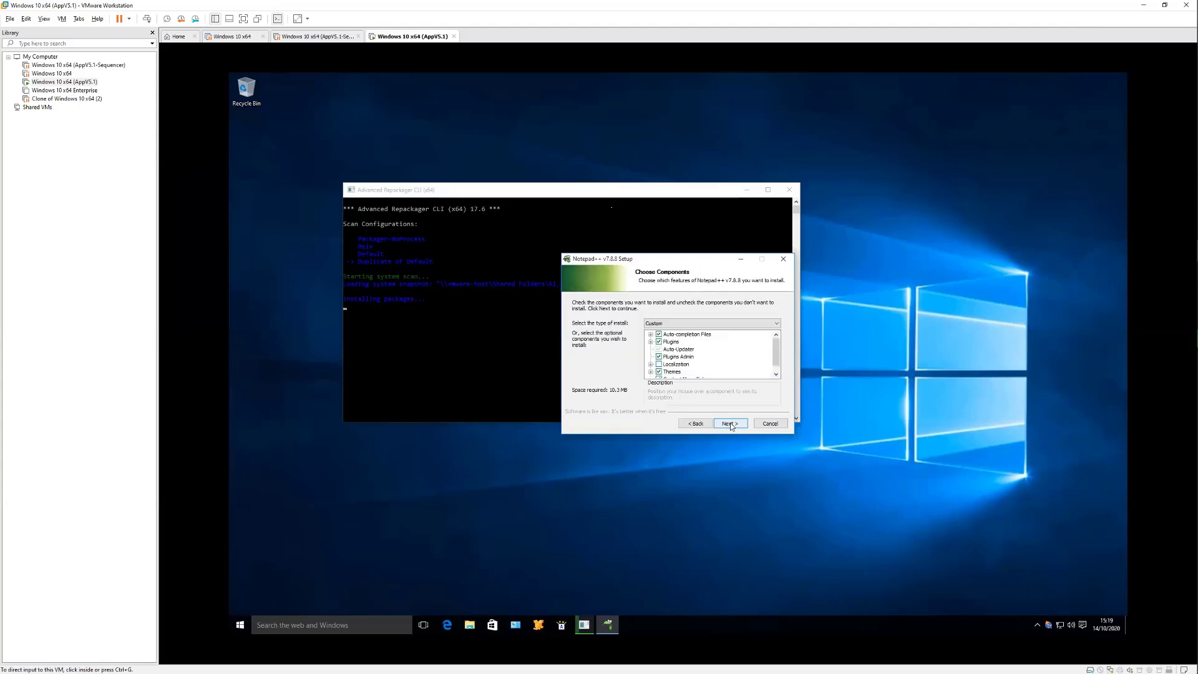
Install Notepad++ with the Custom components minus Plugins and no desktop shortcut, run it on finishing and dismiss the pop-up prompt
scroll(712, 335, down, 1)
click(712, 323)
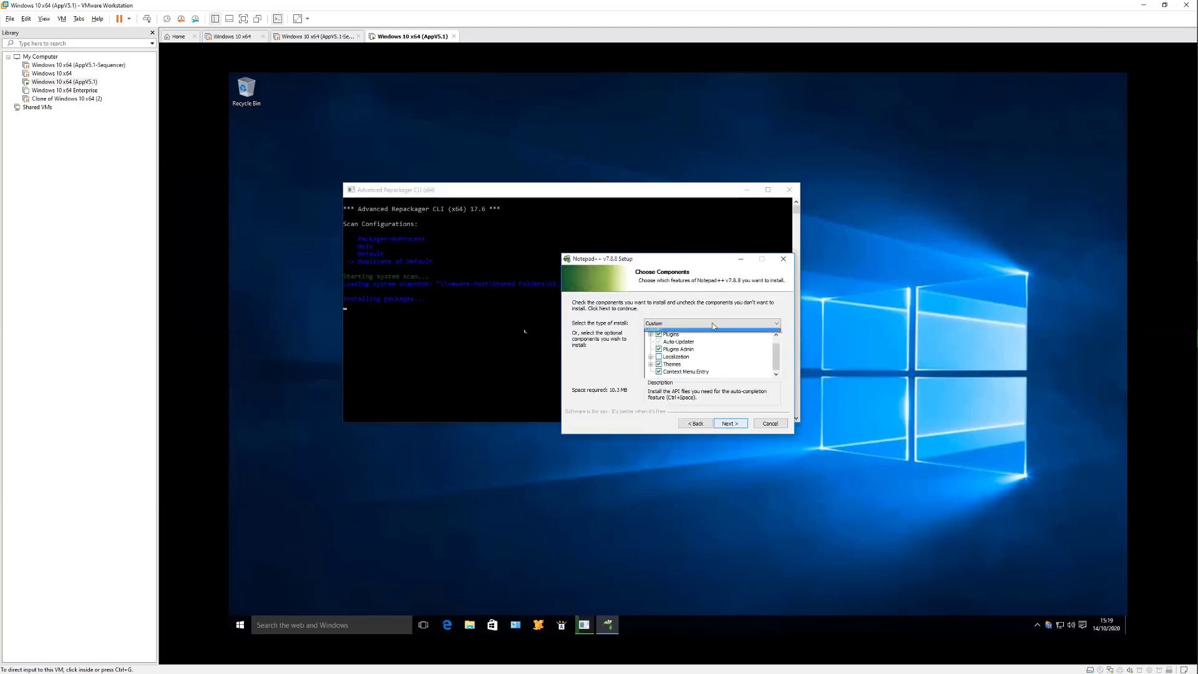
click(713, 334)
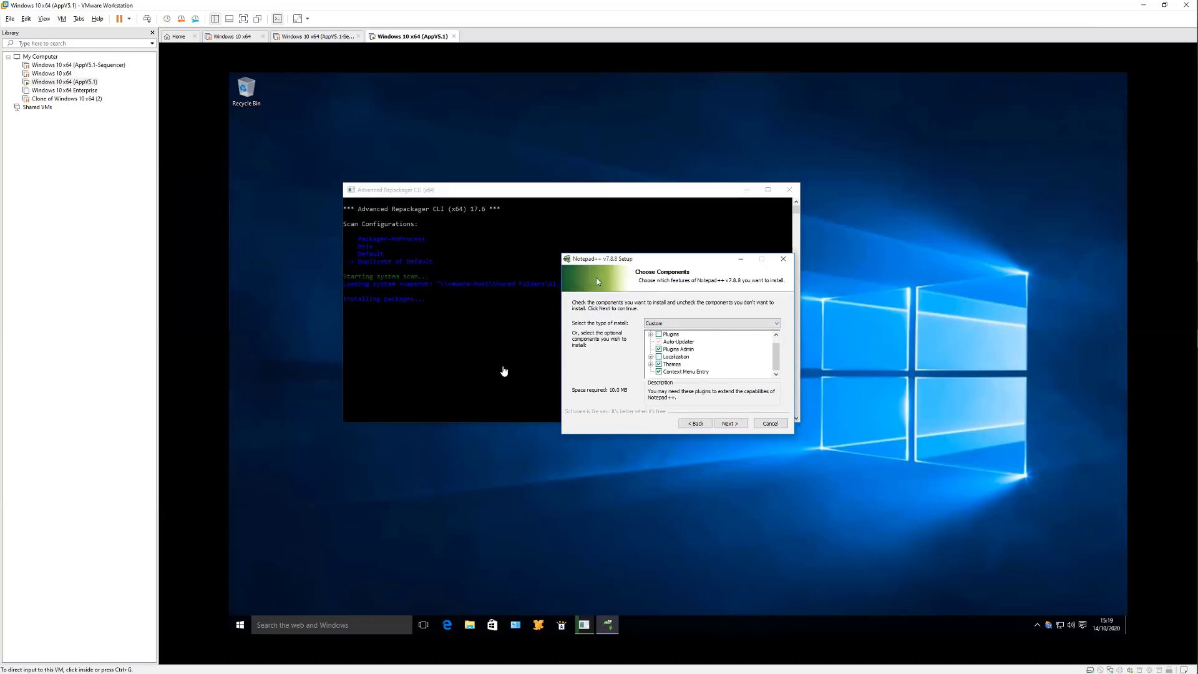
click(729, 423)
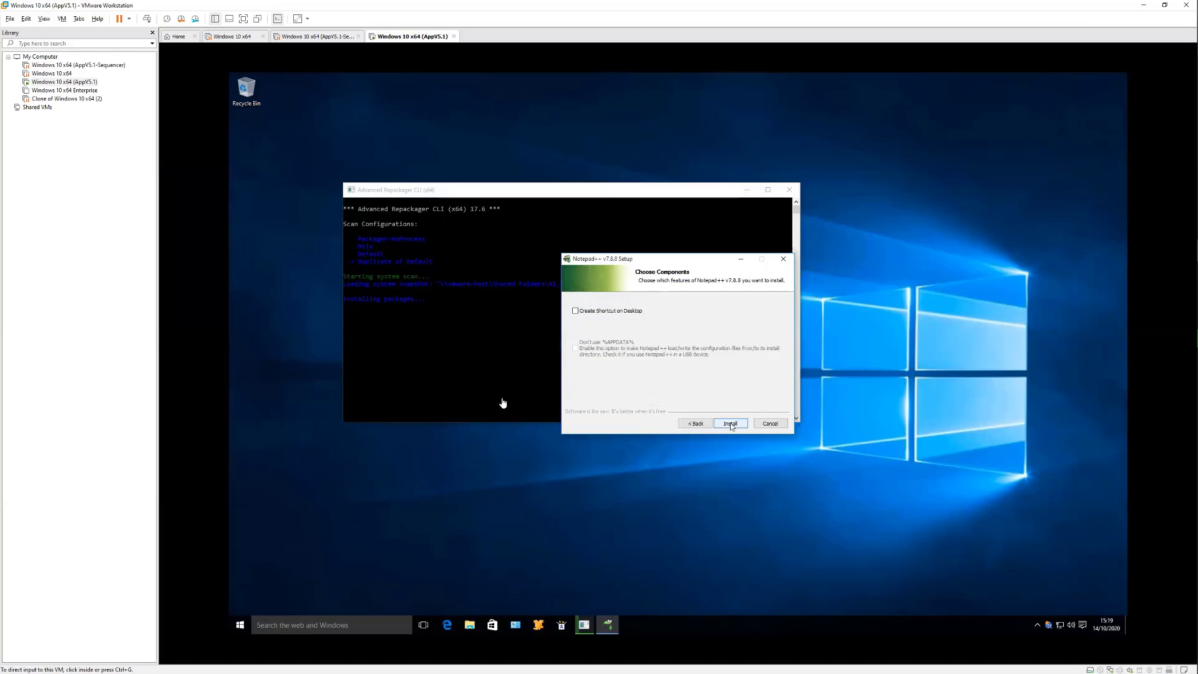
click(731, 424)
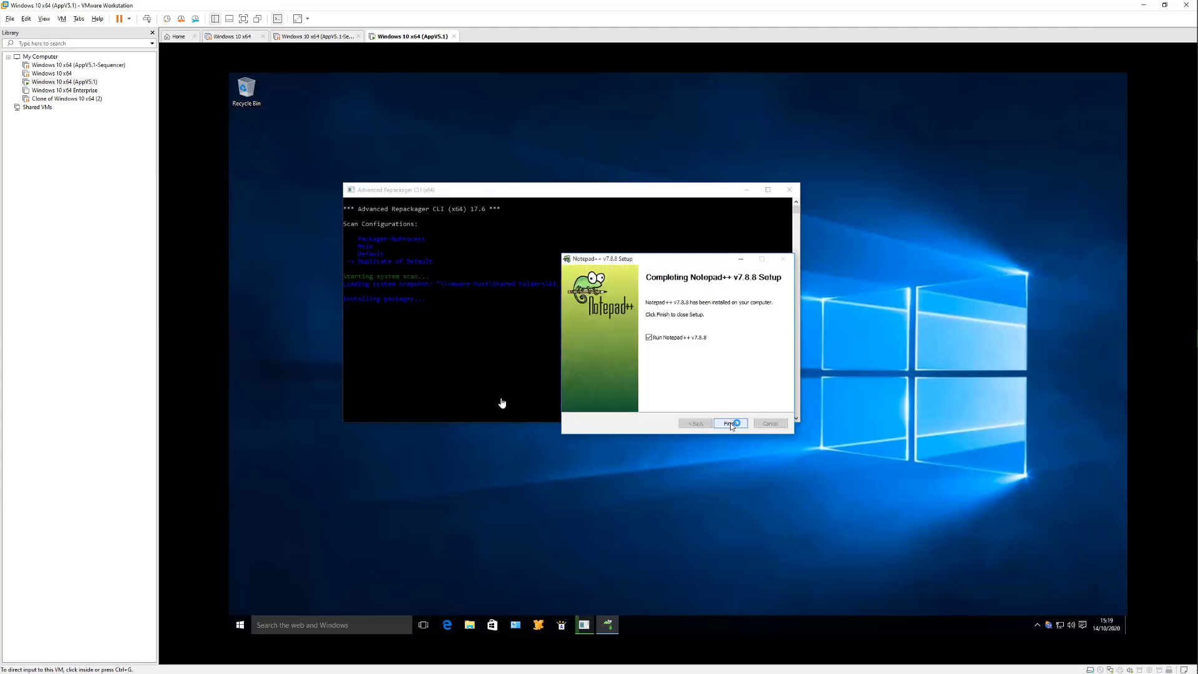
click(731, 424)
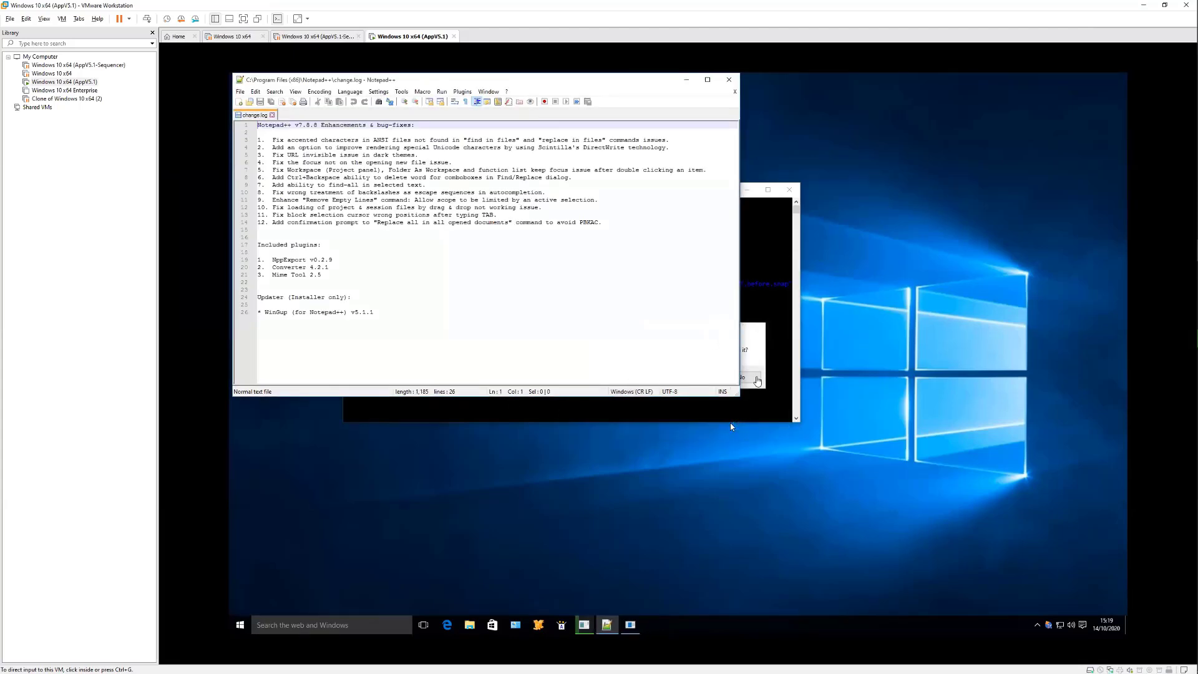
click(755, 378)
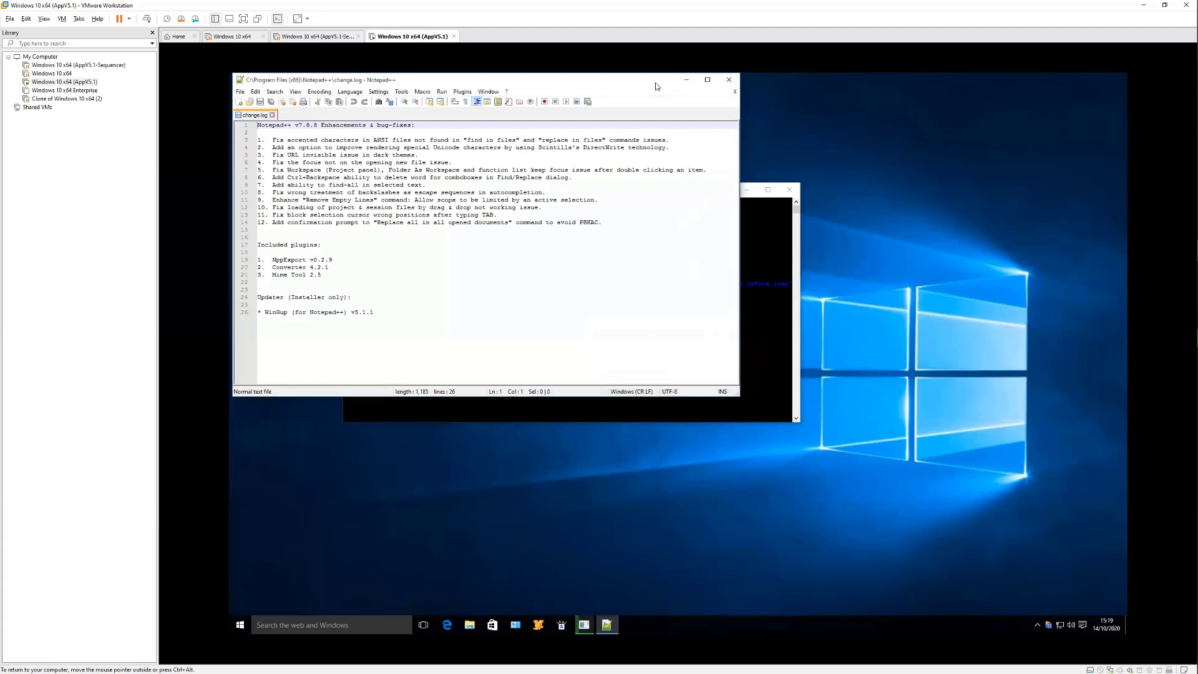
Find the HEX-Editor plugin by searching Plugins Admin for "hex" and install it, allowing Notepad++ to restart with elevated permission
drag(655, 86, 791, 250)
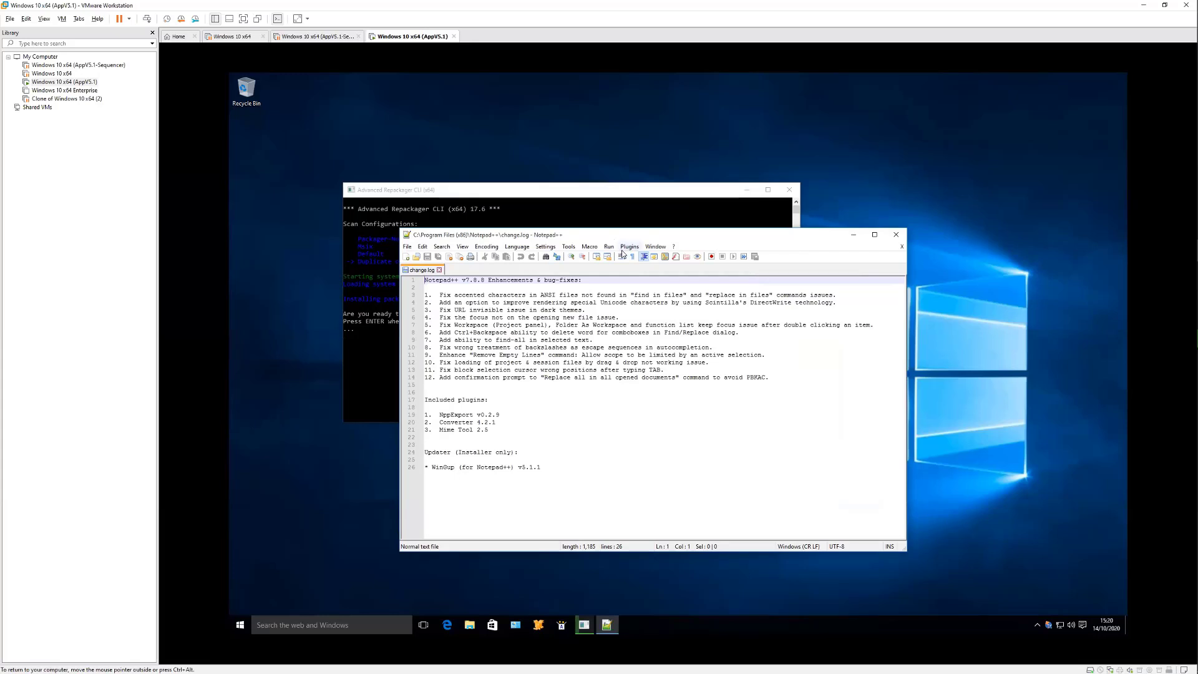
drag(642, 234, 690, 247)
click(681, 260)
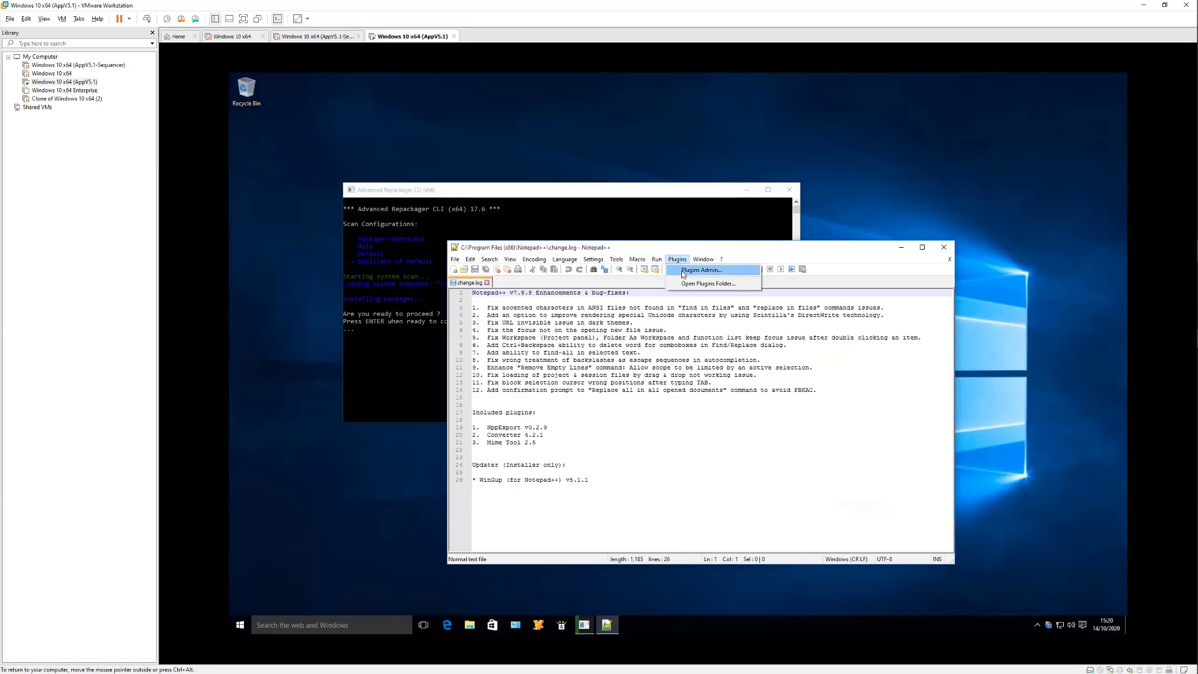
click(681, 271)
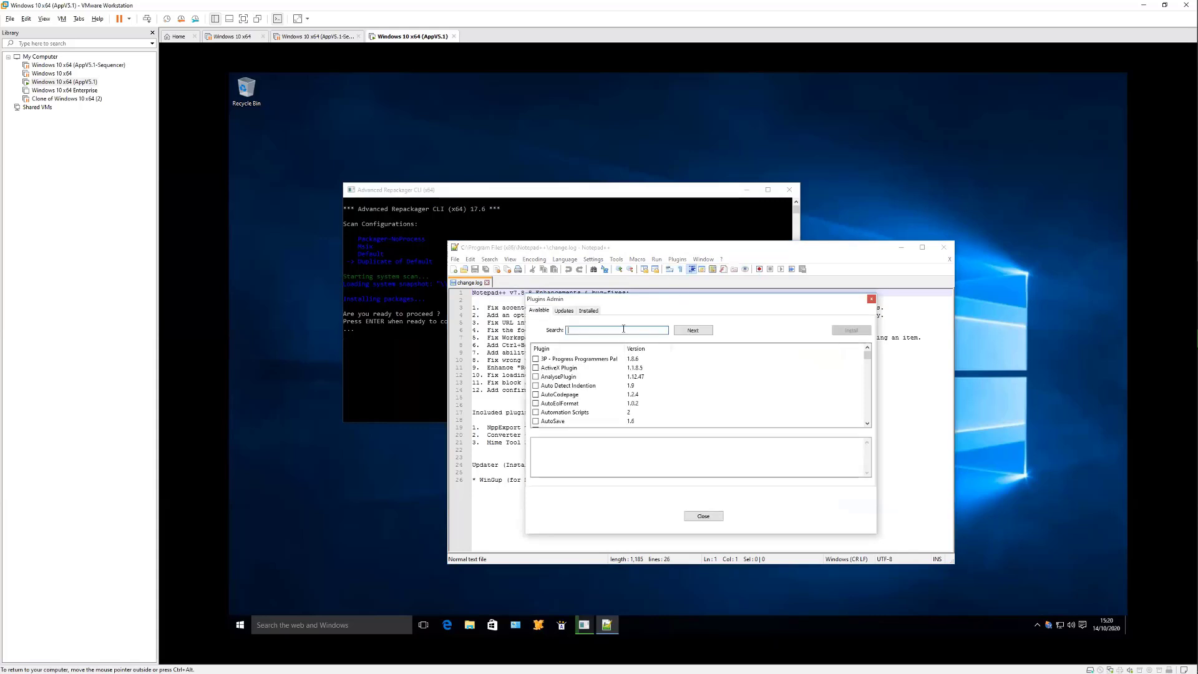
text(he)
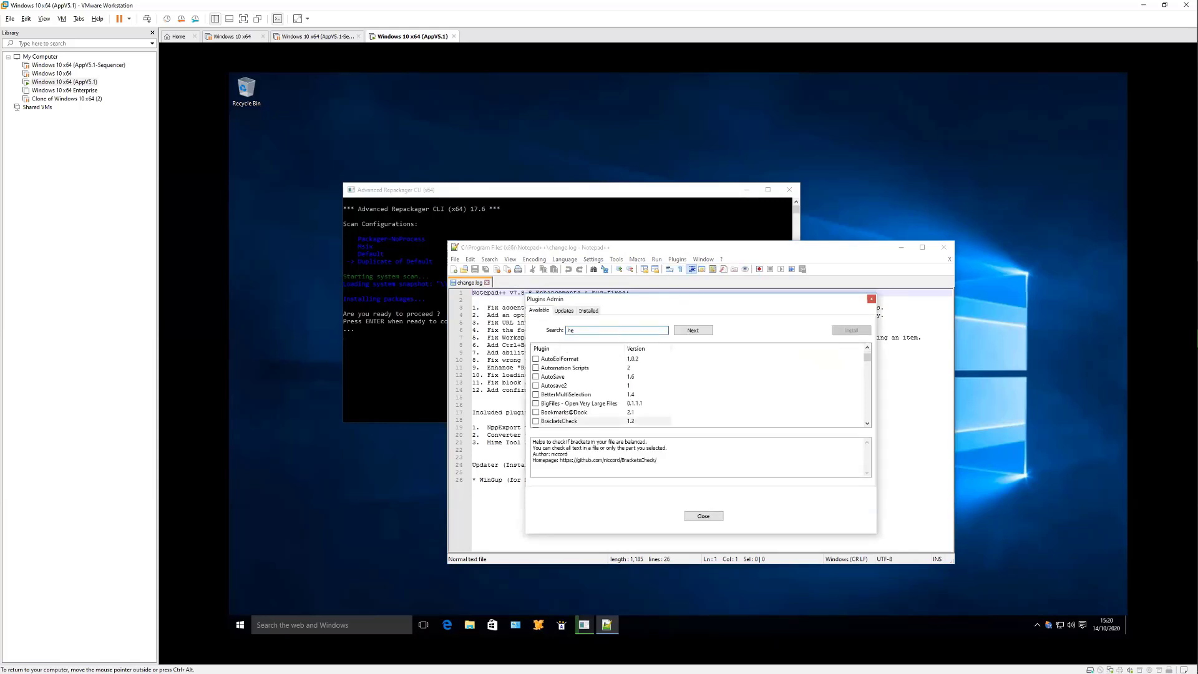
text(x)
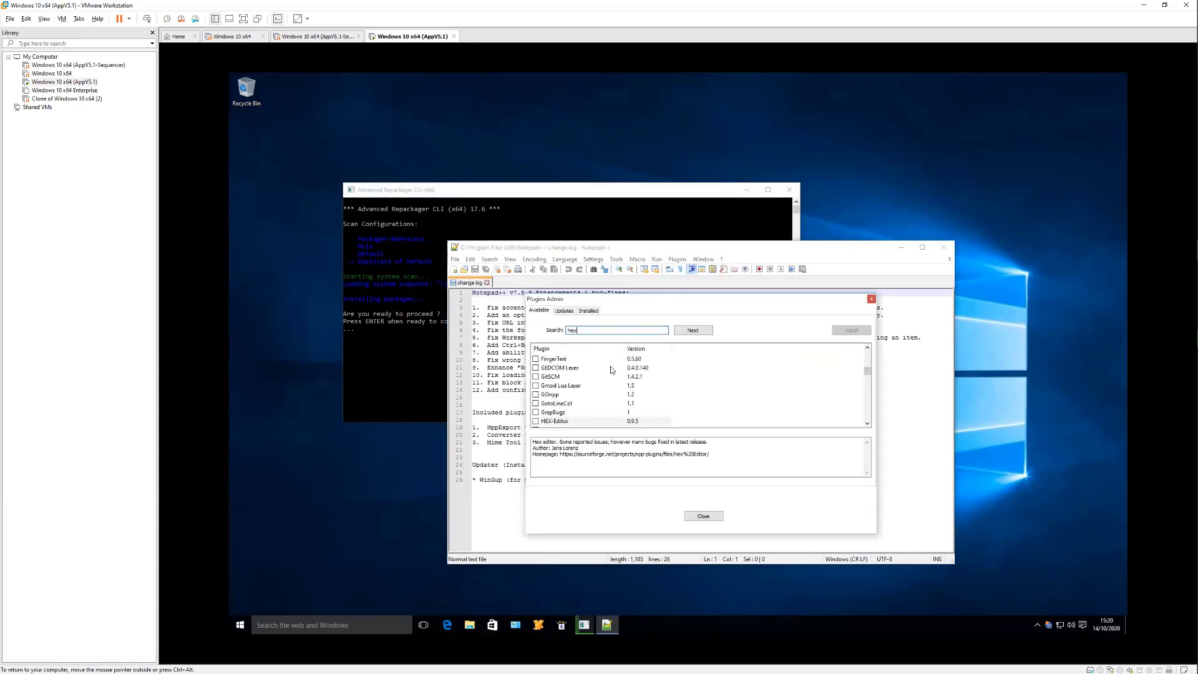
click(539, 422)
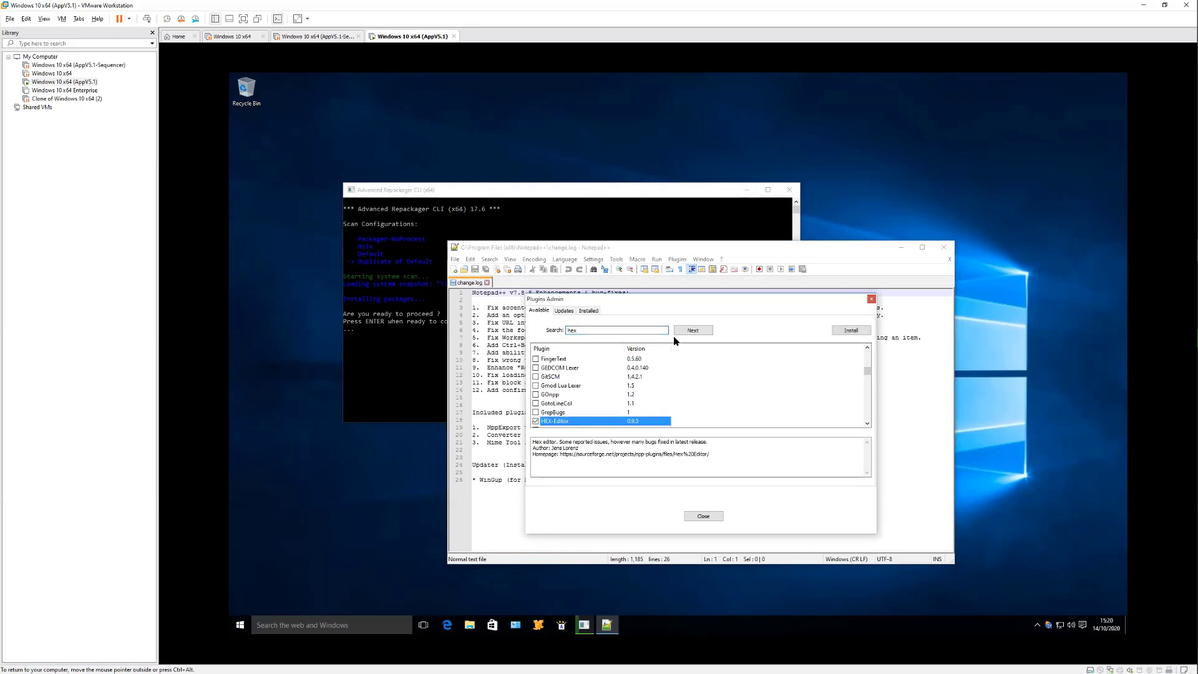
click(851, 331)
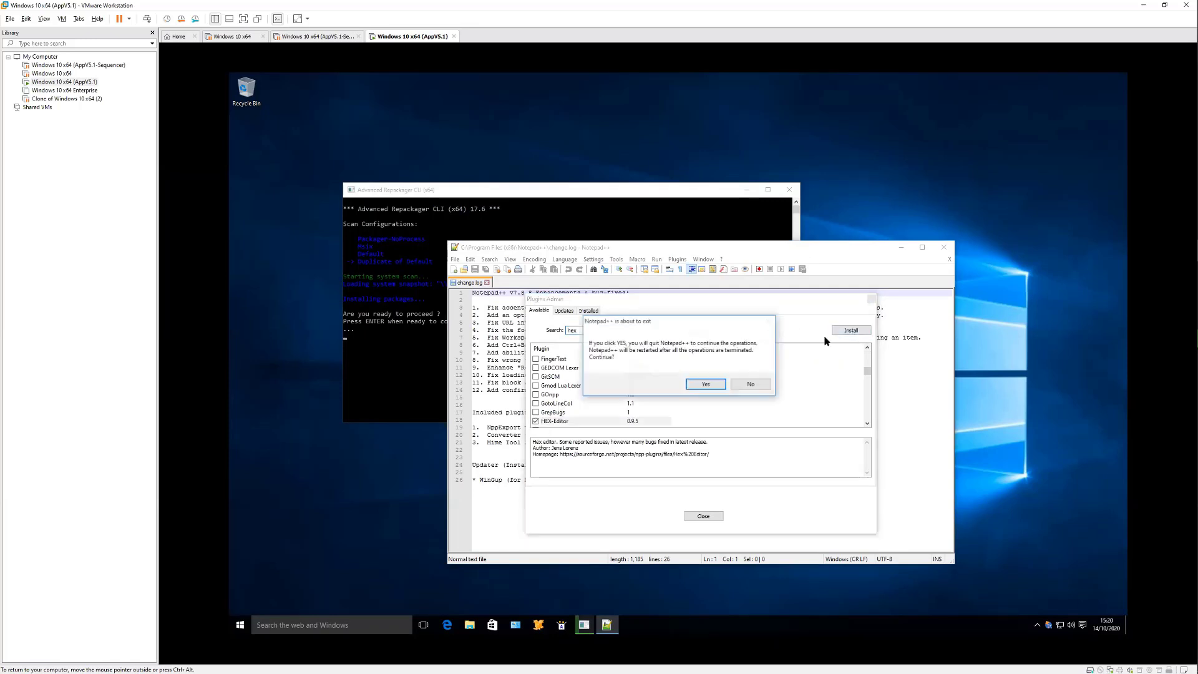
click(705, 384)
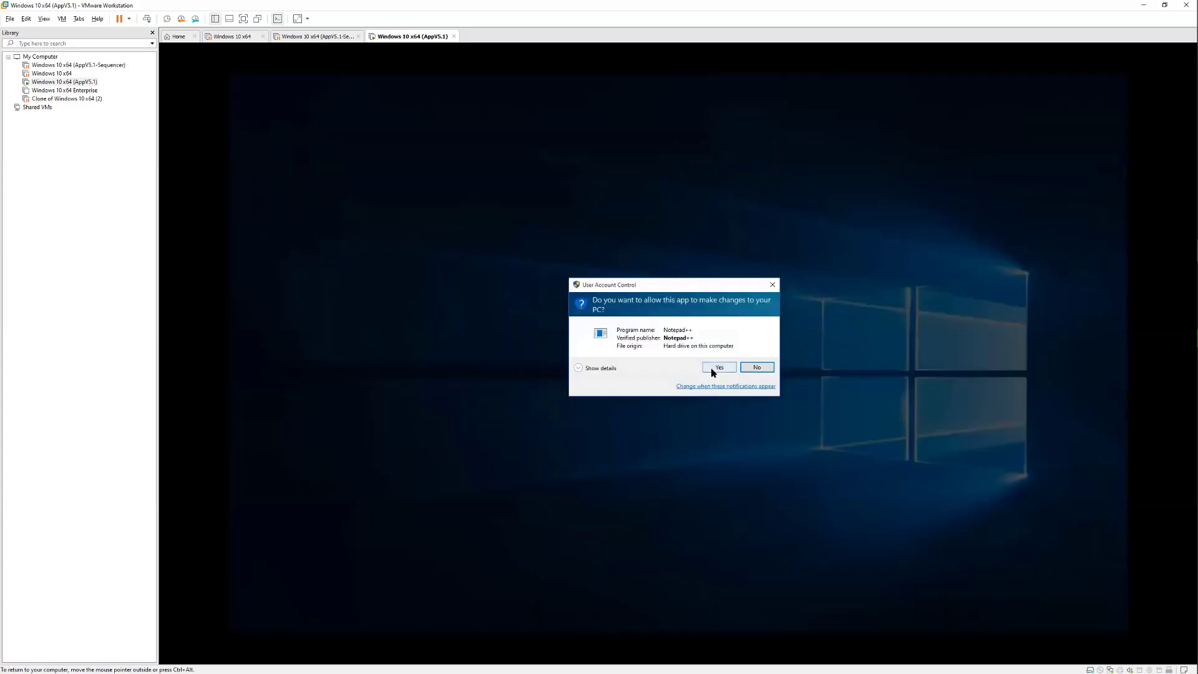
click(718, 369)
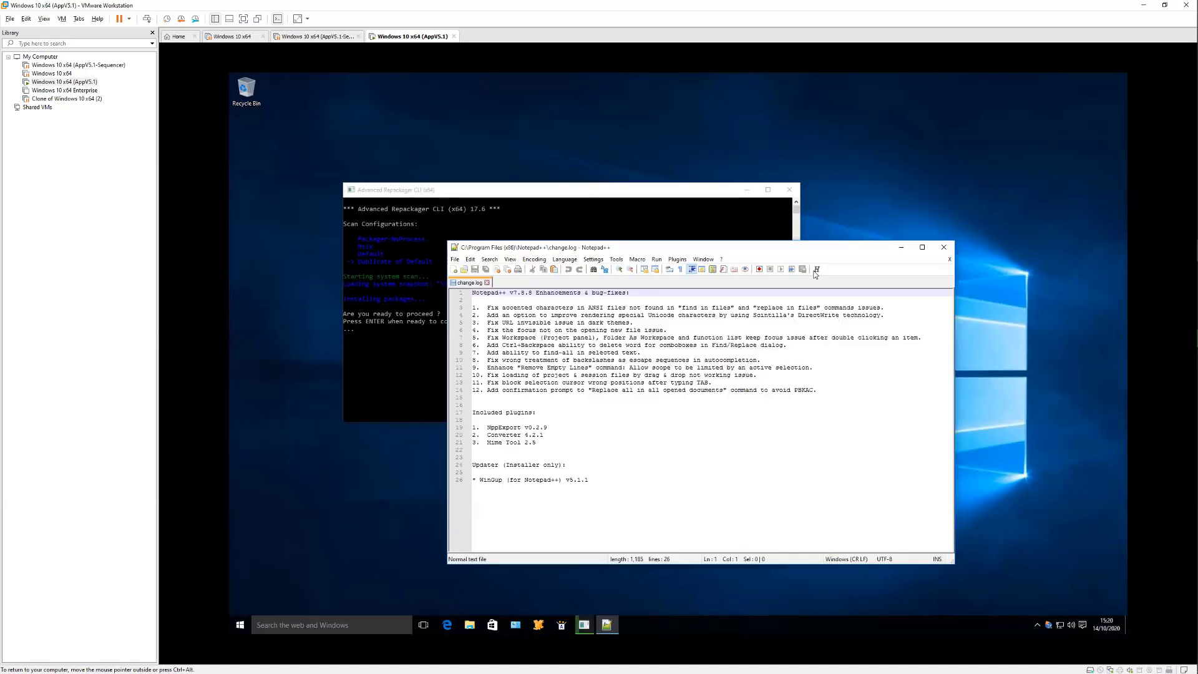
Try the HEX-Editor plugin by viewing change.log in hexadecimal, and close Notepad++
click(816, 270)
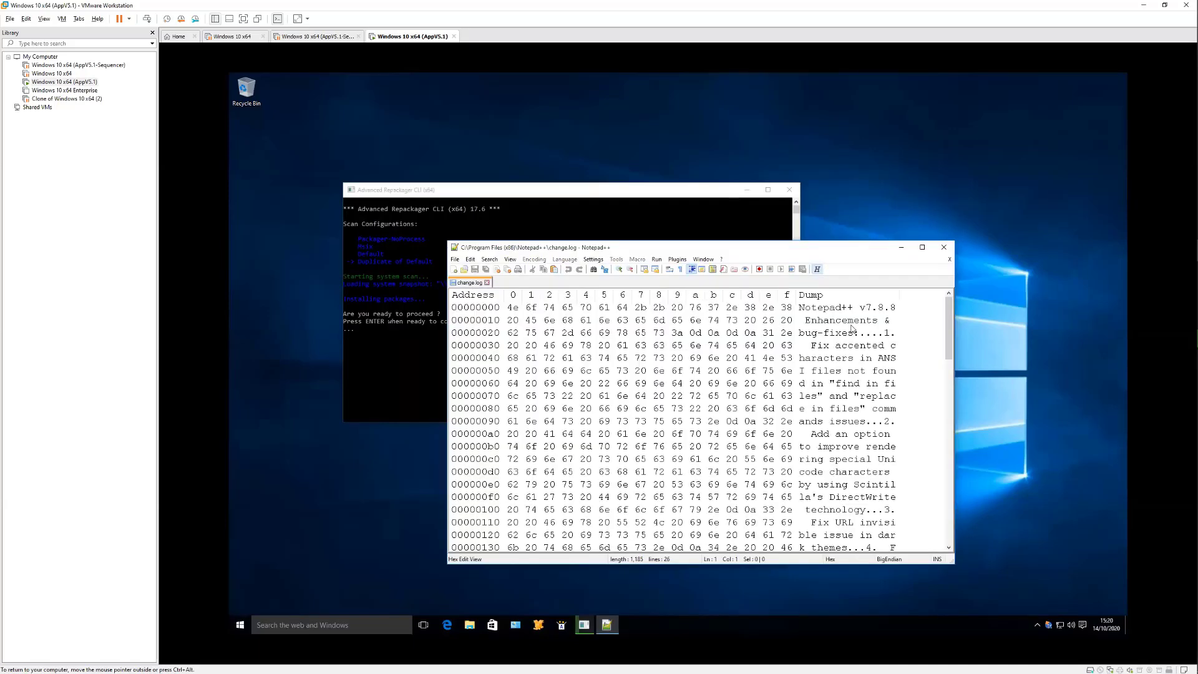
scroll(851, 328, down, 6)
scroll(852, 328, up, 6)
click(942, 250)
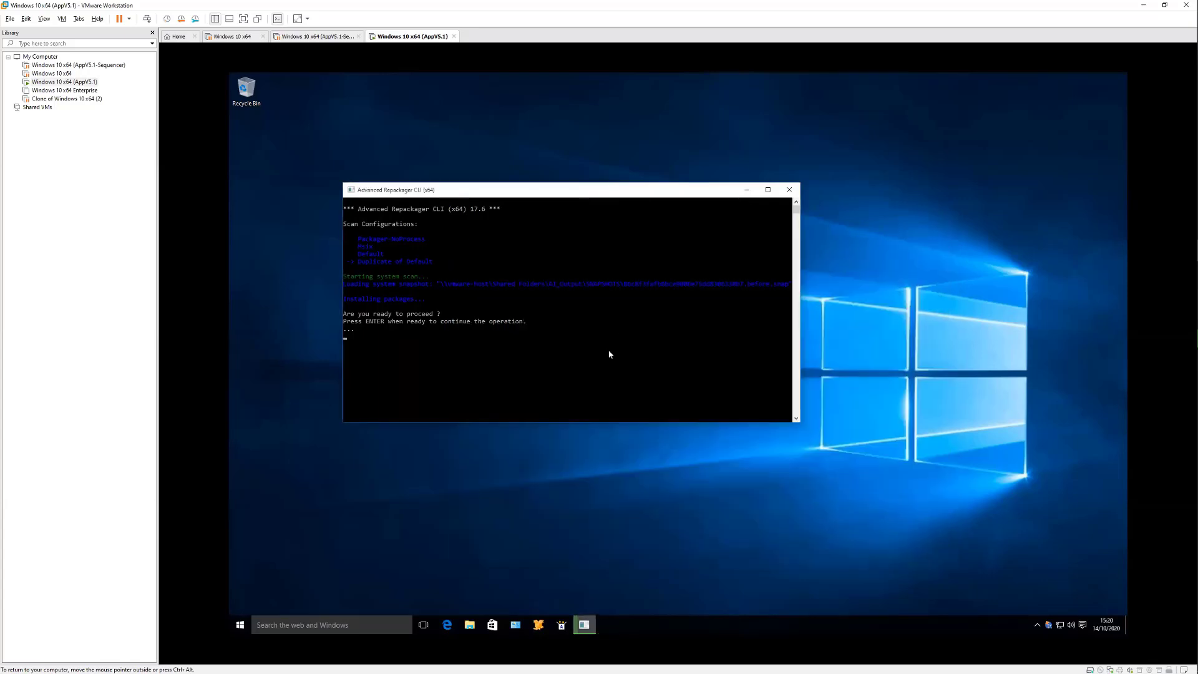
Let the capture continue in the virtual machine and review the run log back in Advanced Repackager
key(Return)
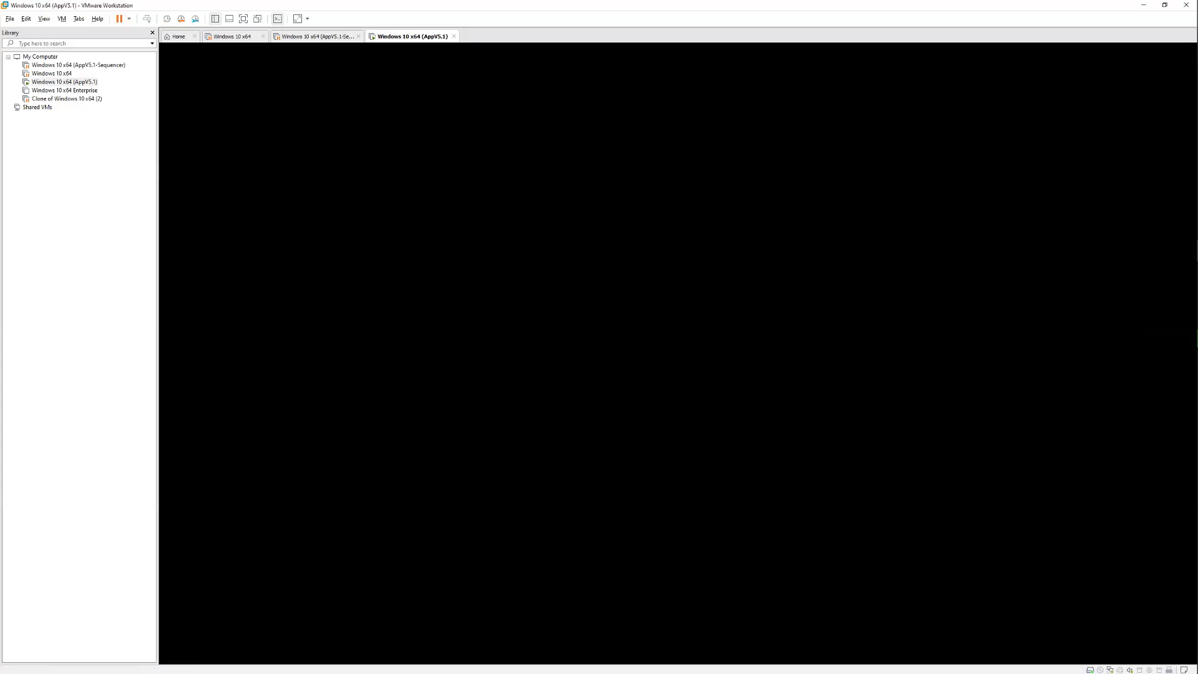
mouse_move(1196, 272)
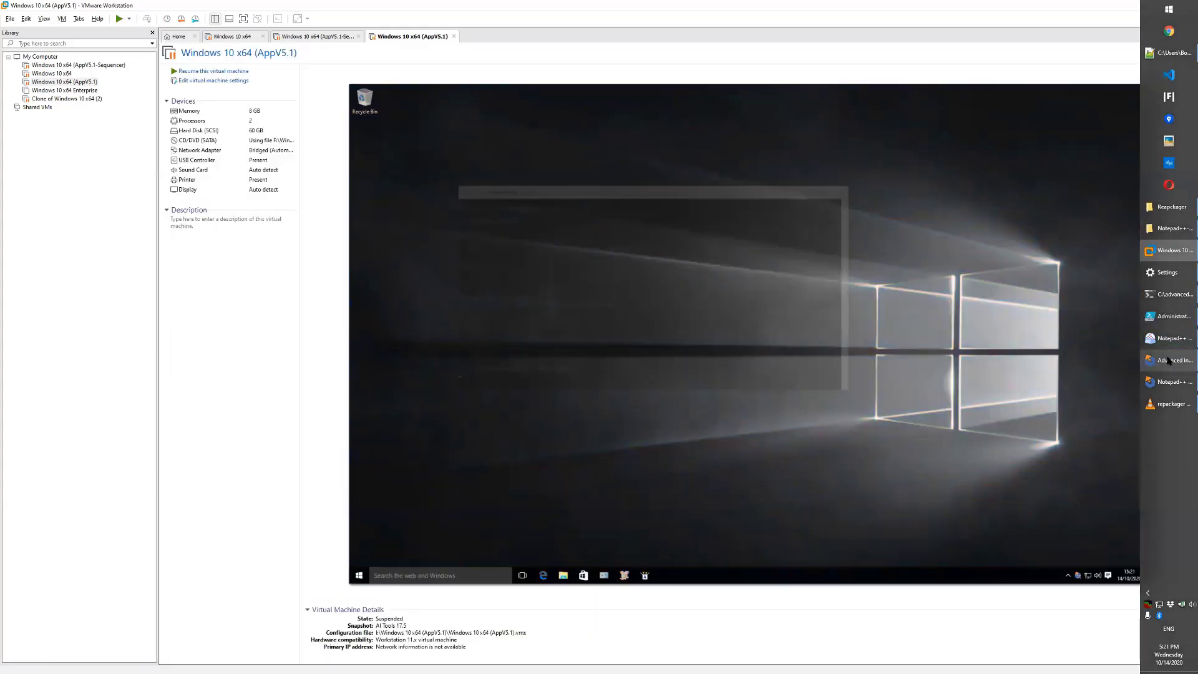
mouse_move(1166, 358)
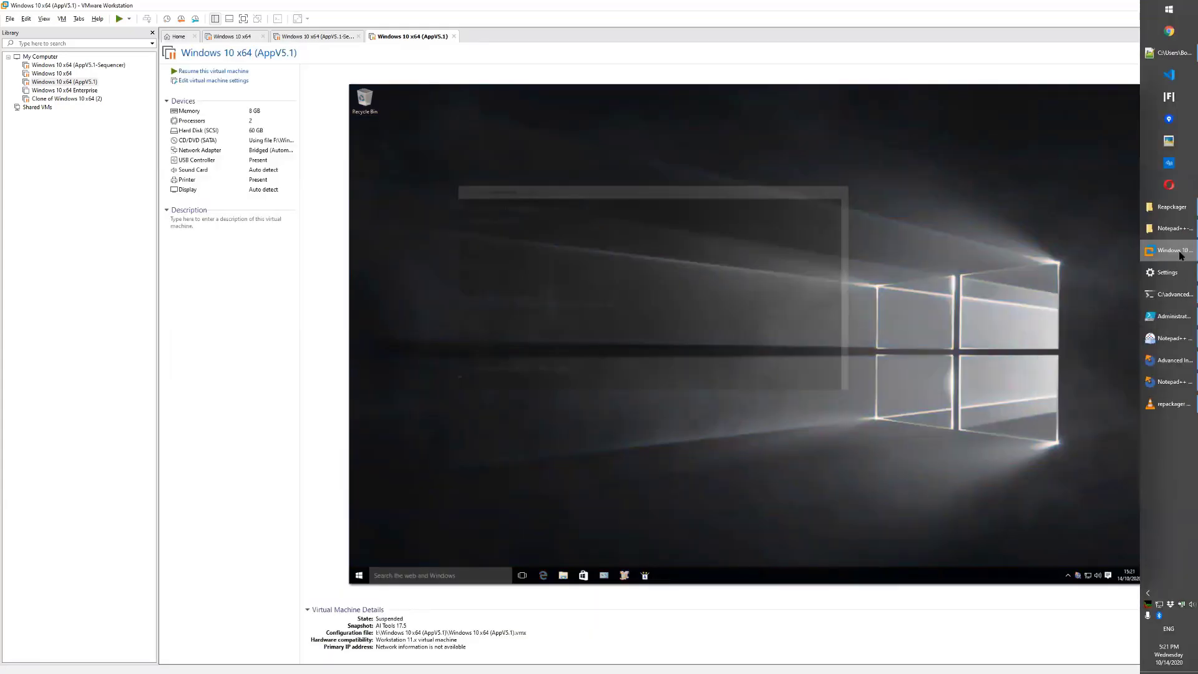
click(1166, 338)
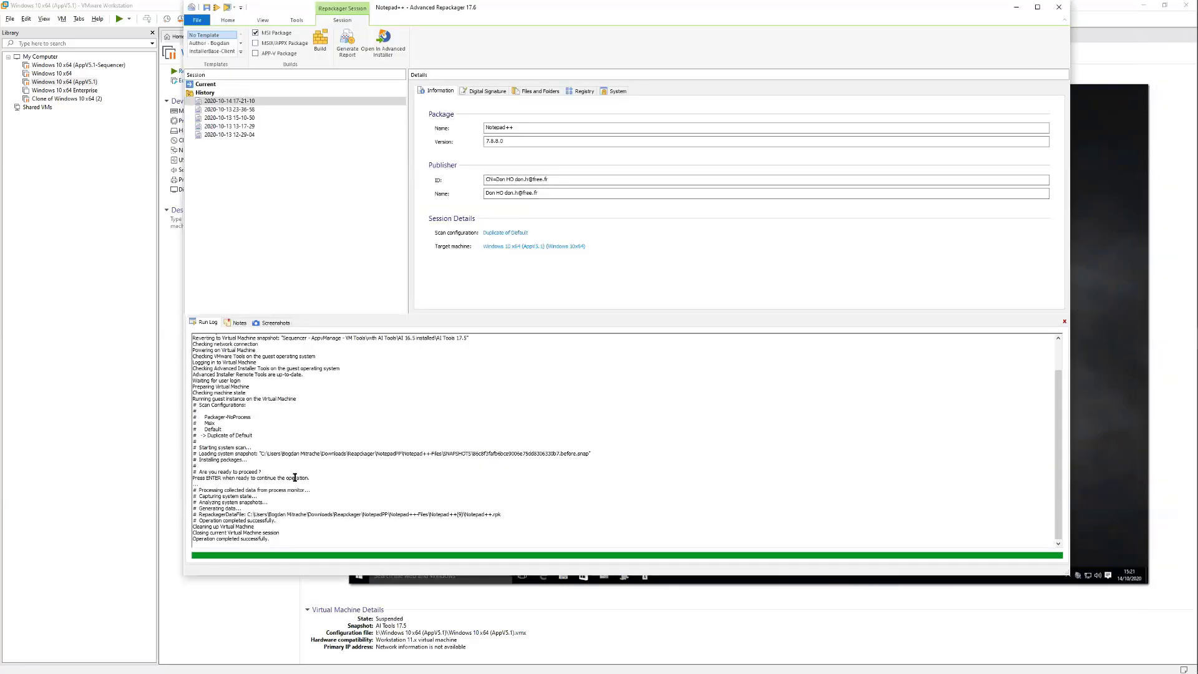
scroll(296, 477, up, 2)
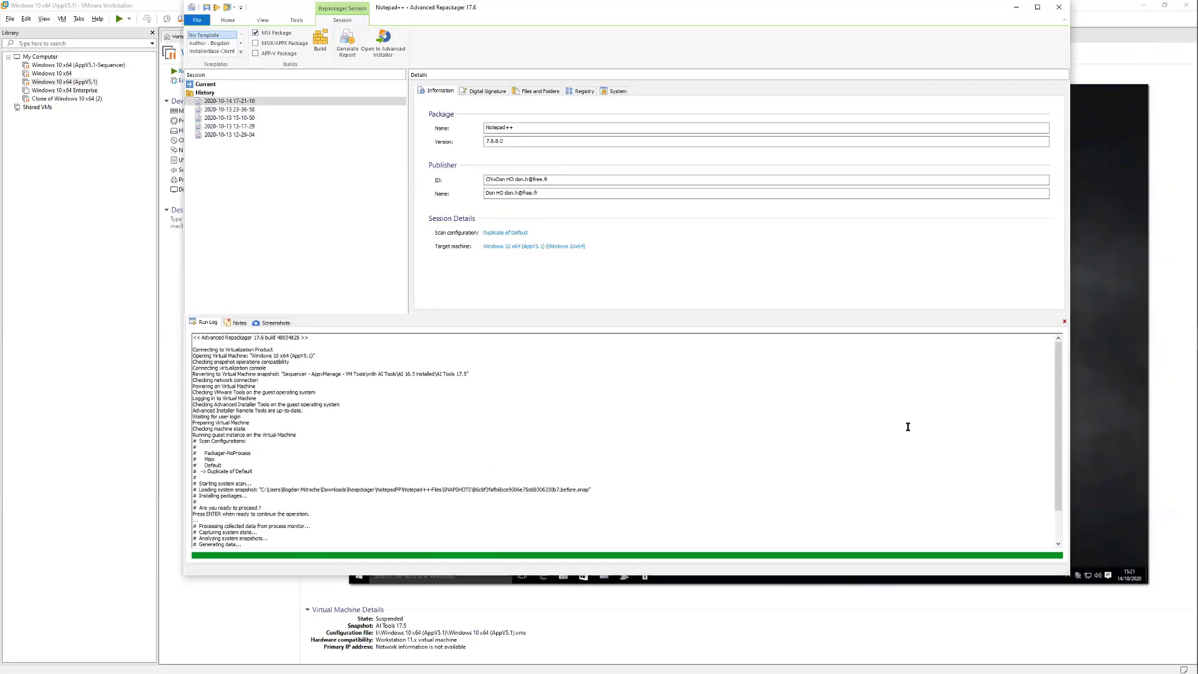
scroll(290, 431, down, 2)
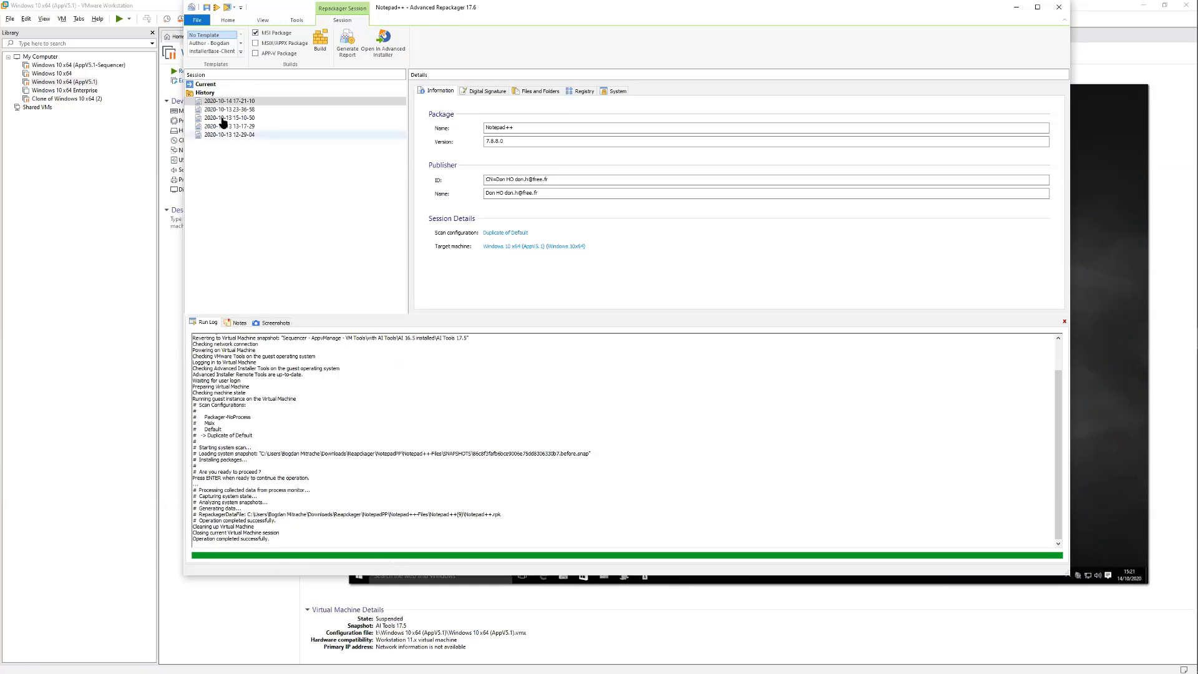
click(242, 102)
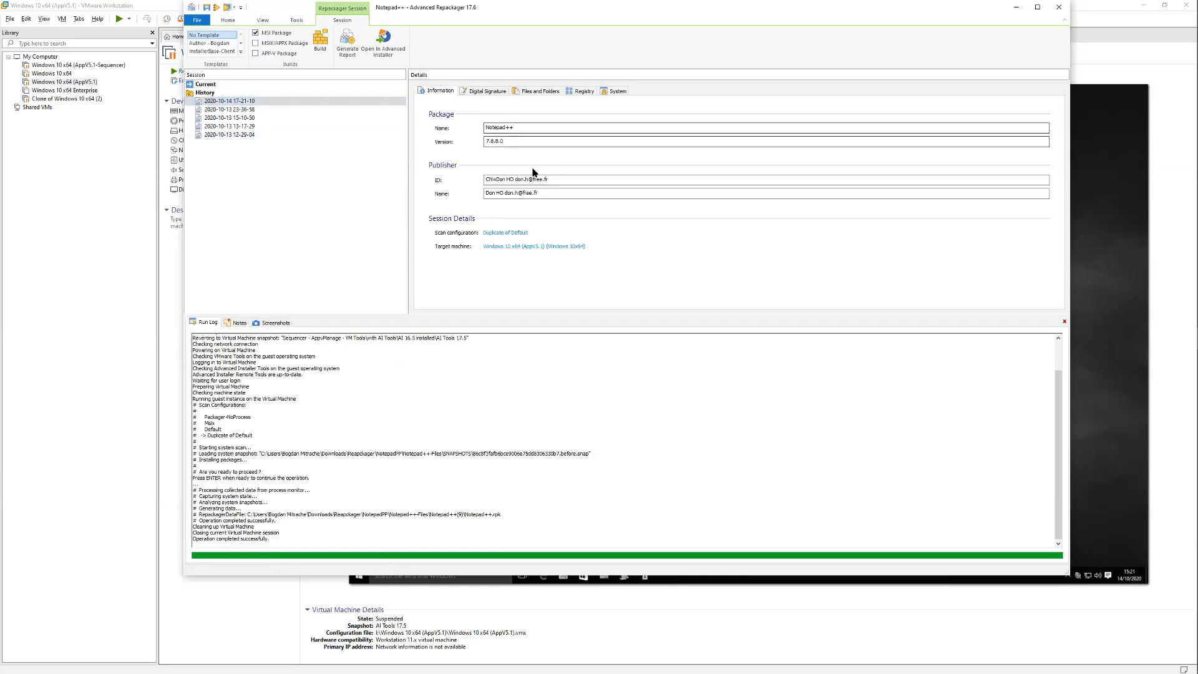
click(522, 92)
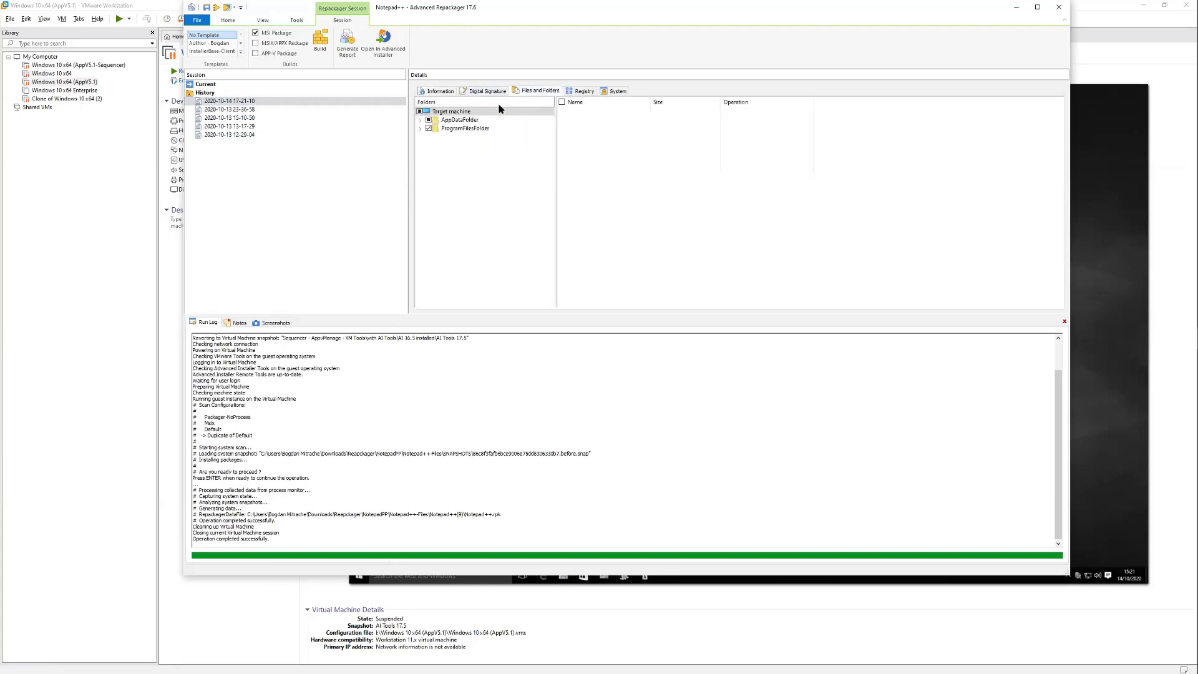
click(611, 91)
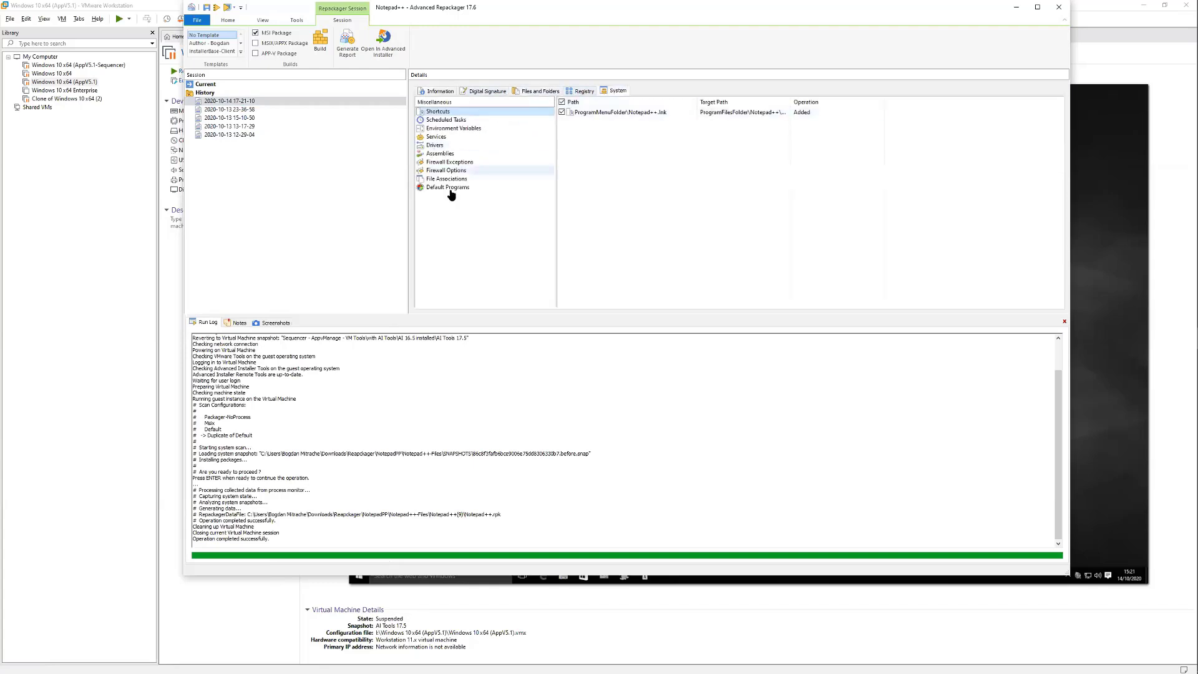
click(583, 92)
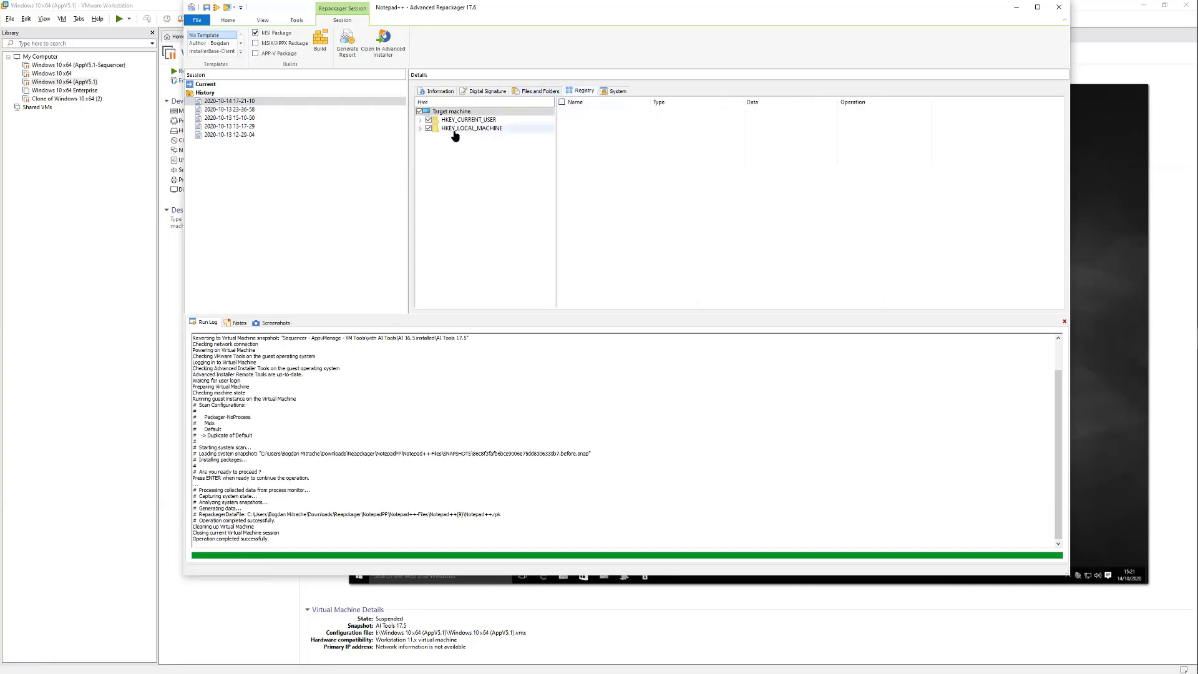
click(420, 128)
click(420, 119)
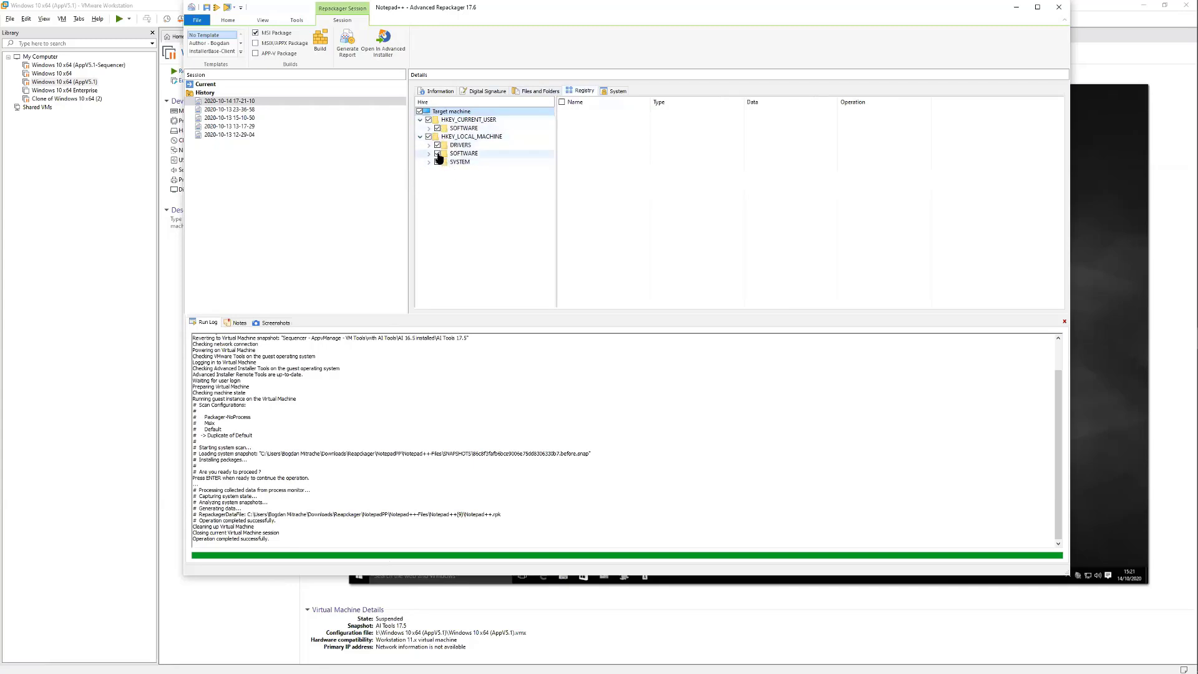
Inspect the captured AppDataFolder and ProgramFilesFolder contents, and return to the session's package information
click(538, 91)
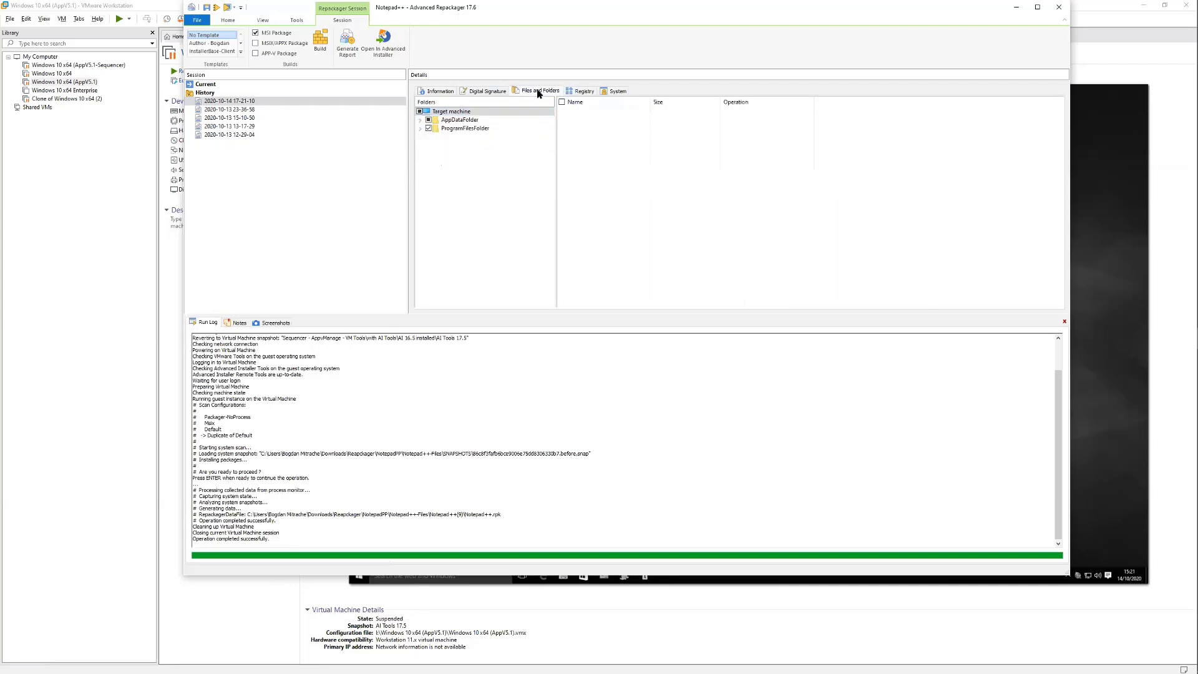
click(420, 127)
click(420, 119)
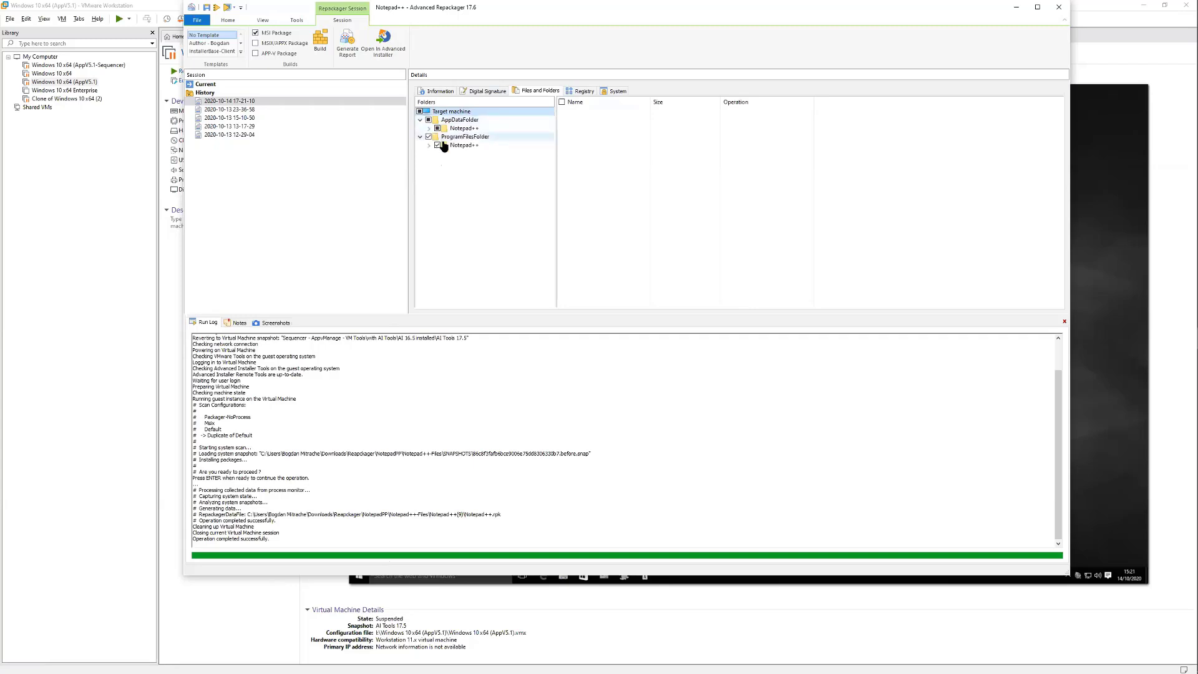
click(442, 91)
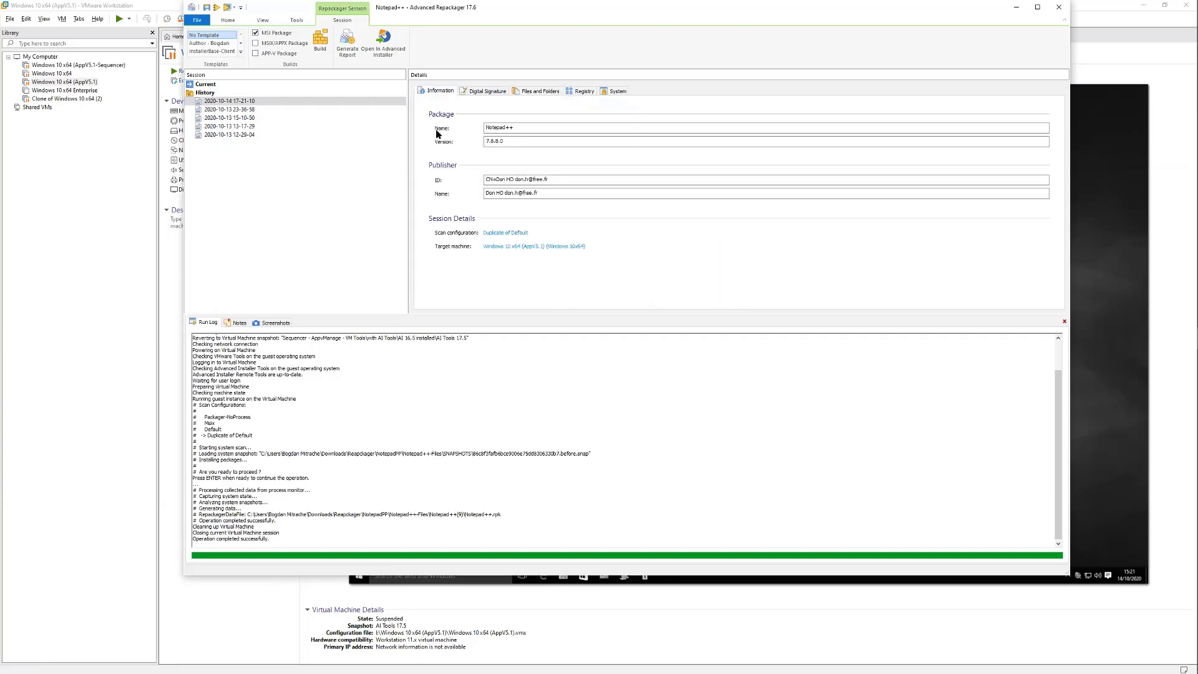
Build the MSI package from the captured session and open its Notepad++(9)-SetupFiles output folder
click(319, 41)
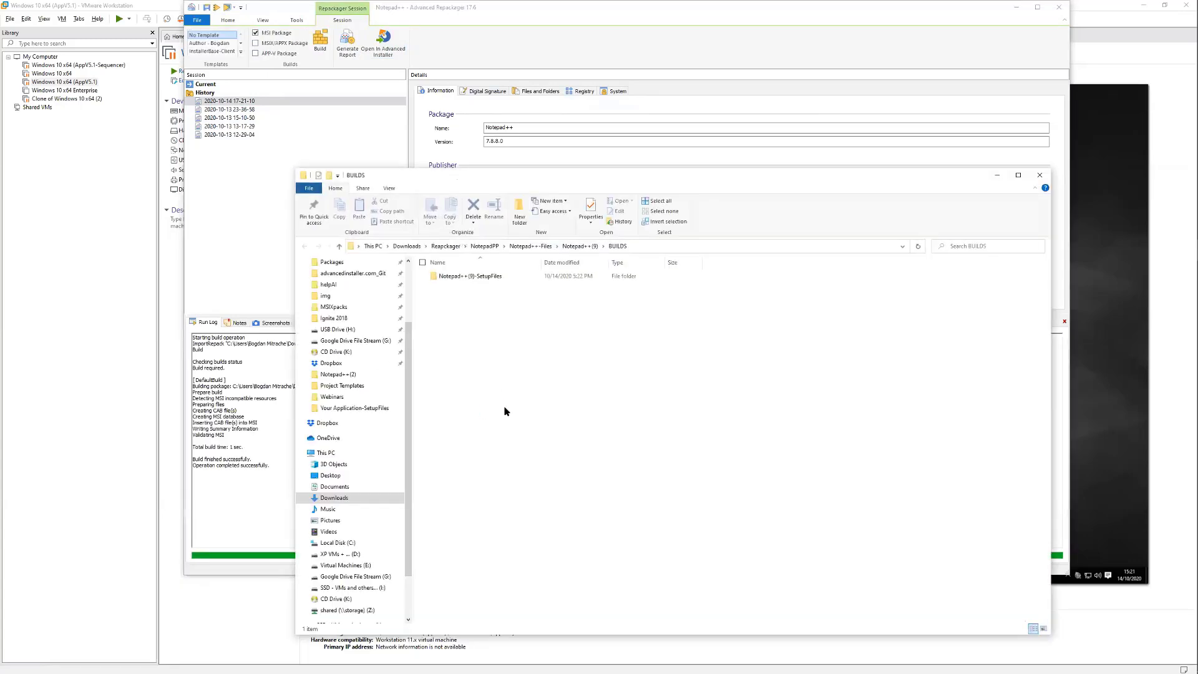
click(497, 277)
double_click(497, 277)
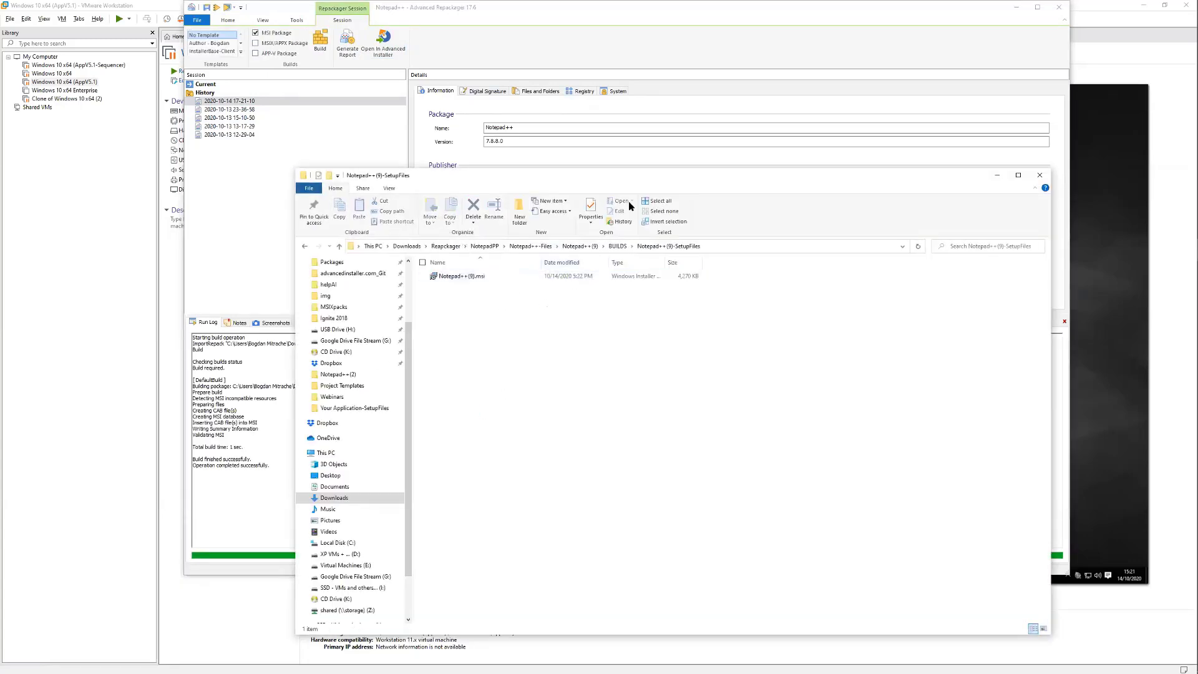
drag(668, 183, 769, 285)
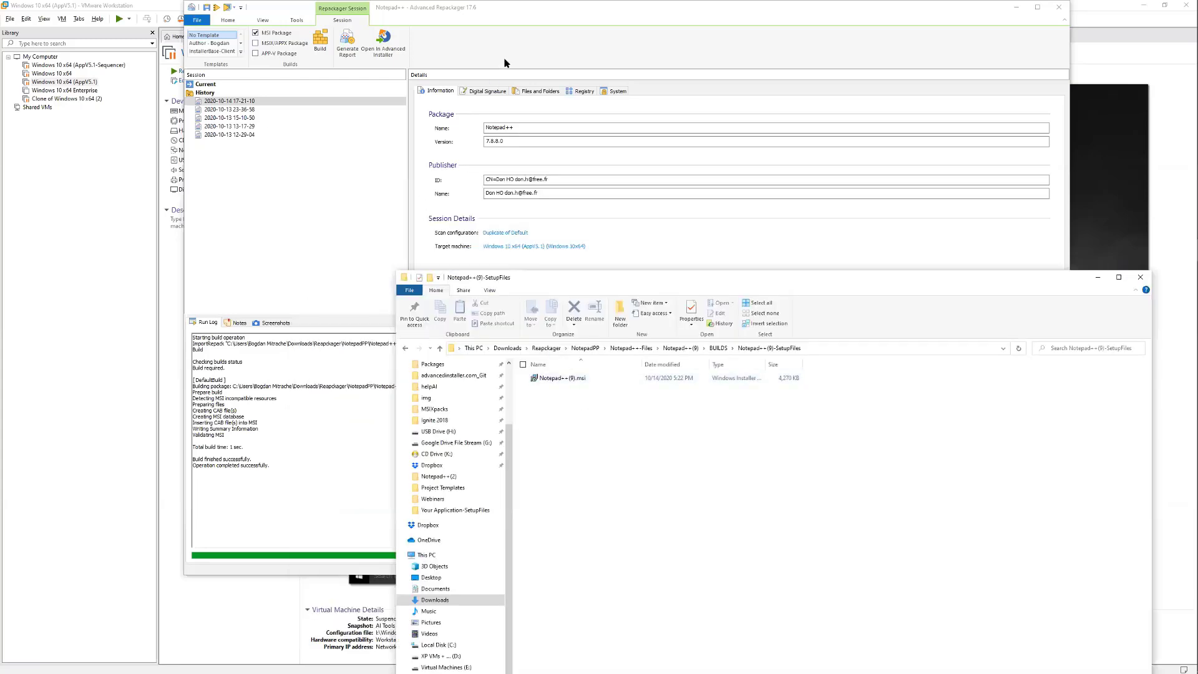
Switch back to Advanced Repackager and exclude the updater folder under ProgramFilesFolder\Notepad++ from the package
click(439, 48)
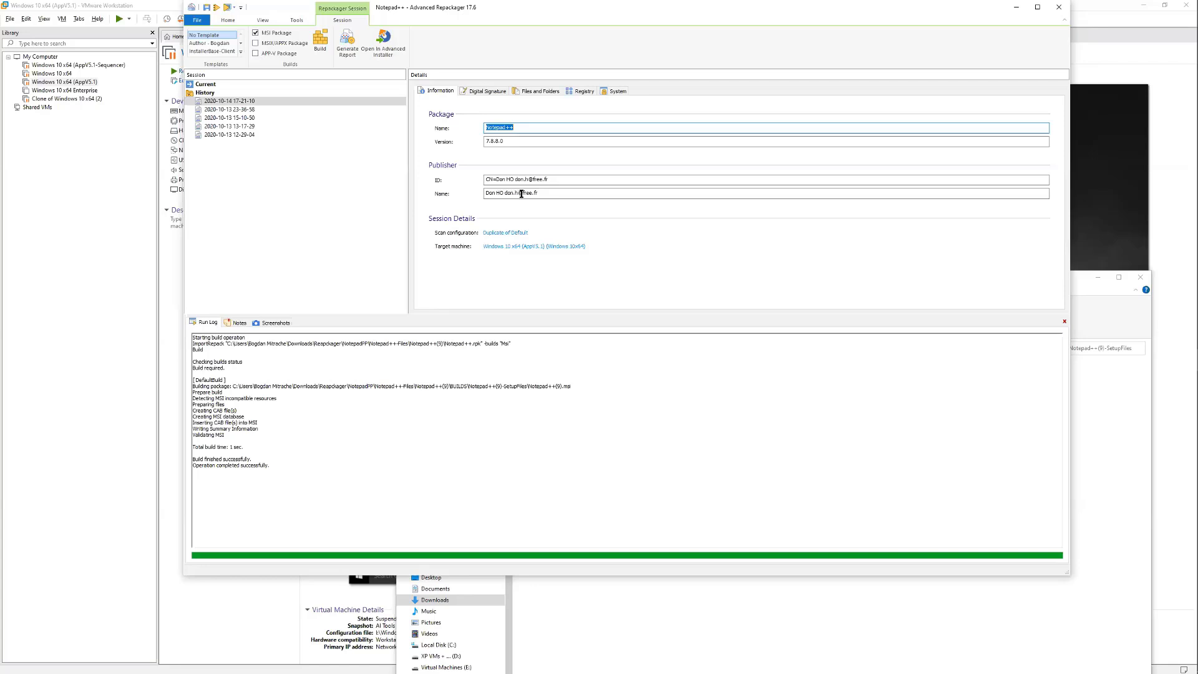
click(550, 94)
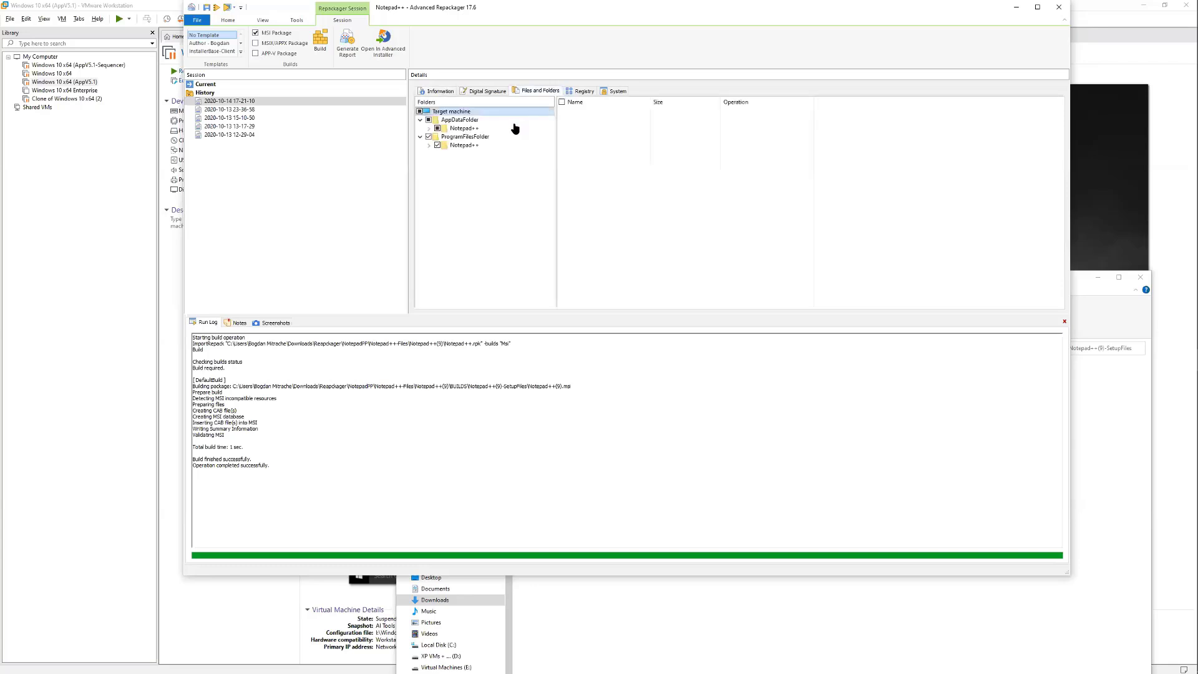
click(429, 146)
click(460, 181)
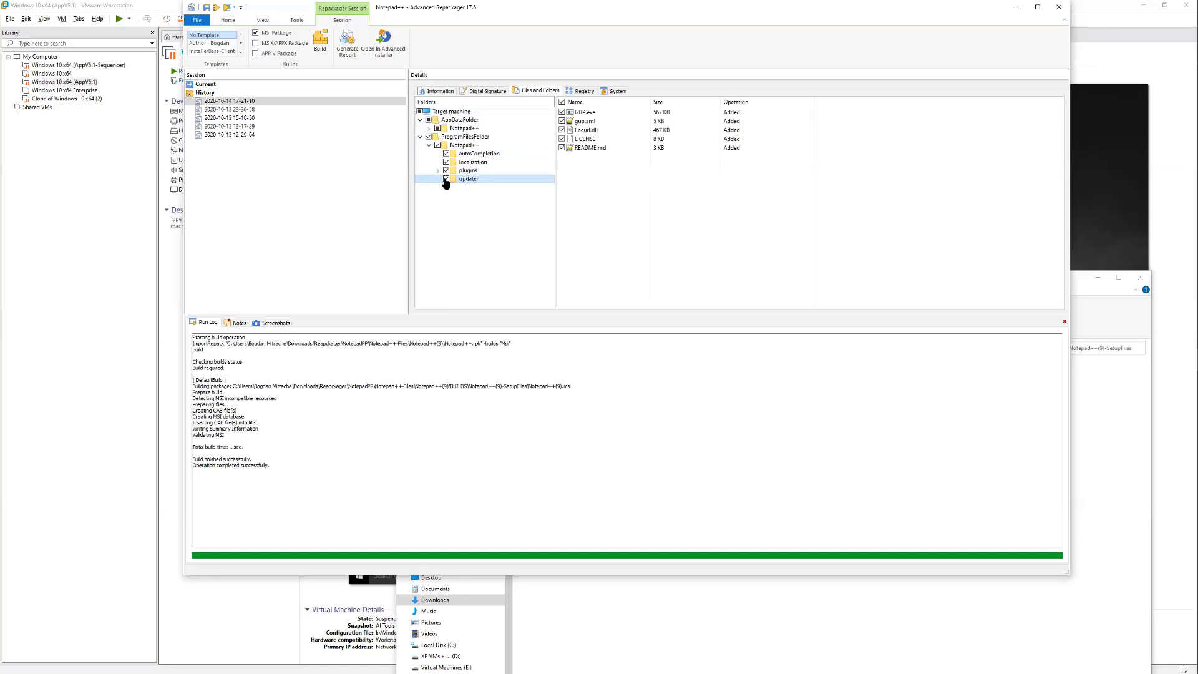
click(446, 179)
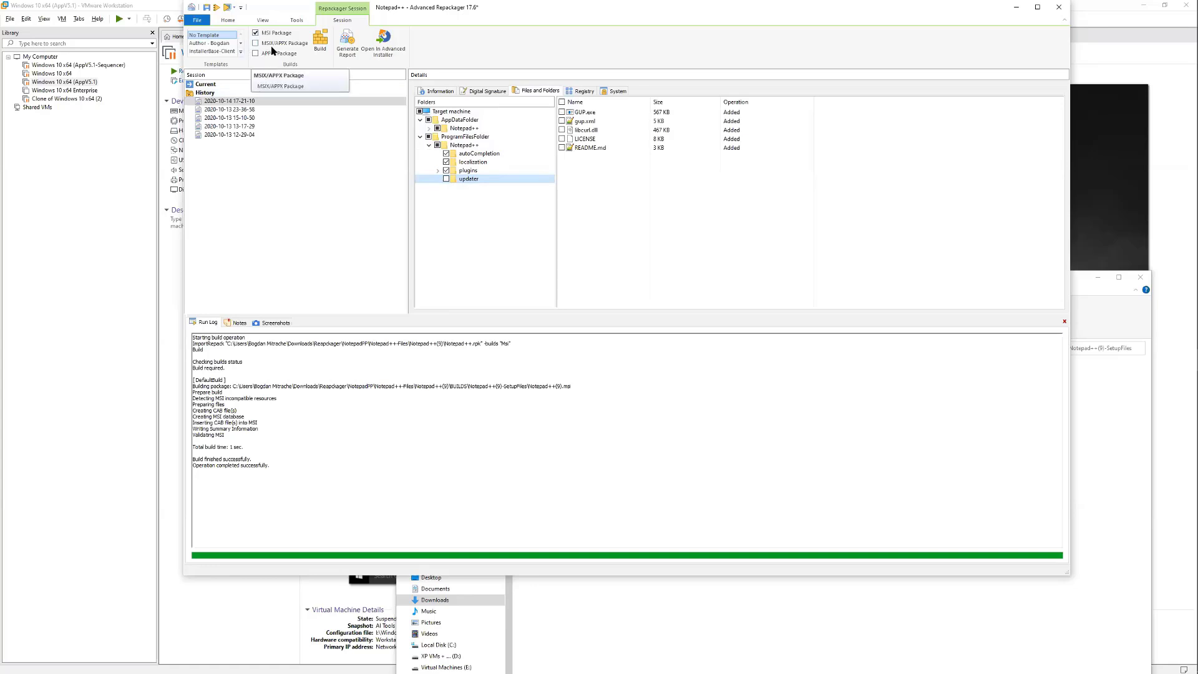
Apply the custom Author template to the session, rebuild the MSI package, and open the resulting setup files folder
click(447, 95)
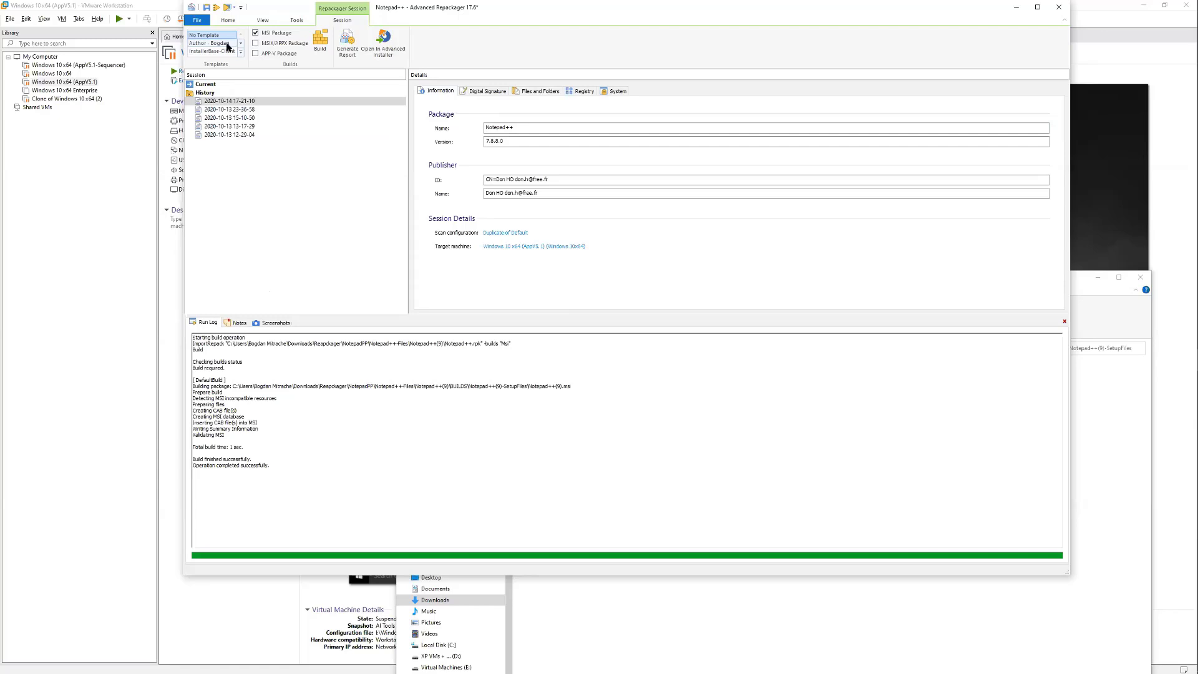
click(240, 53)
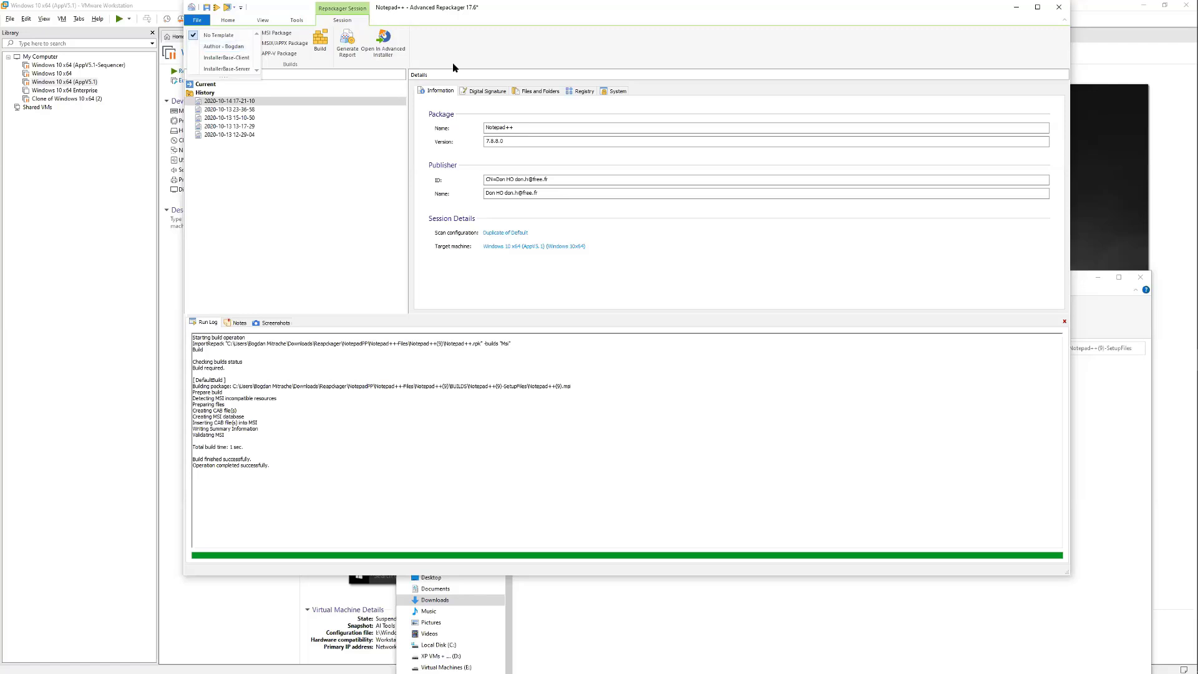
click(236, 47)
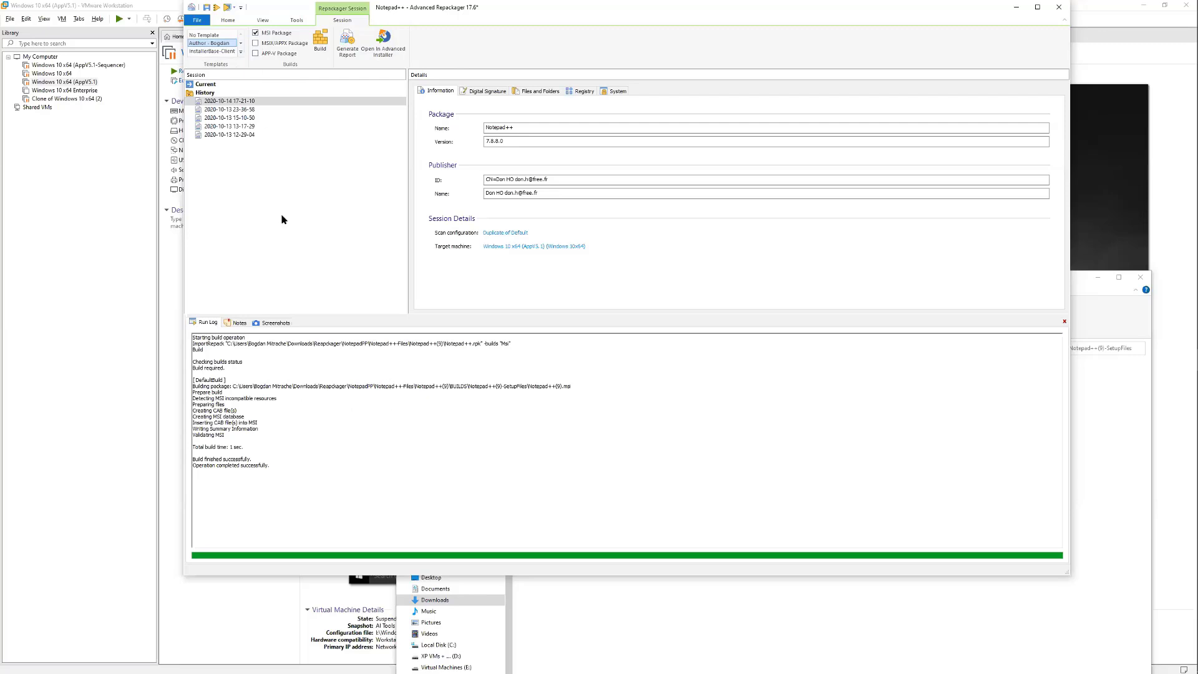
click(320, 40)
double_click(593, 111)
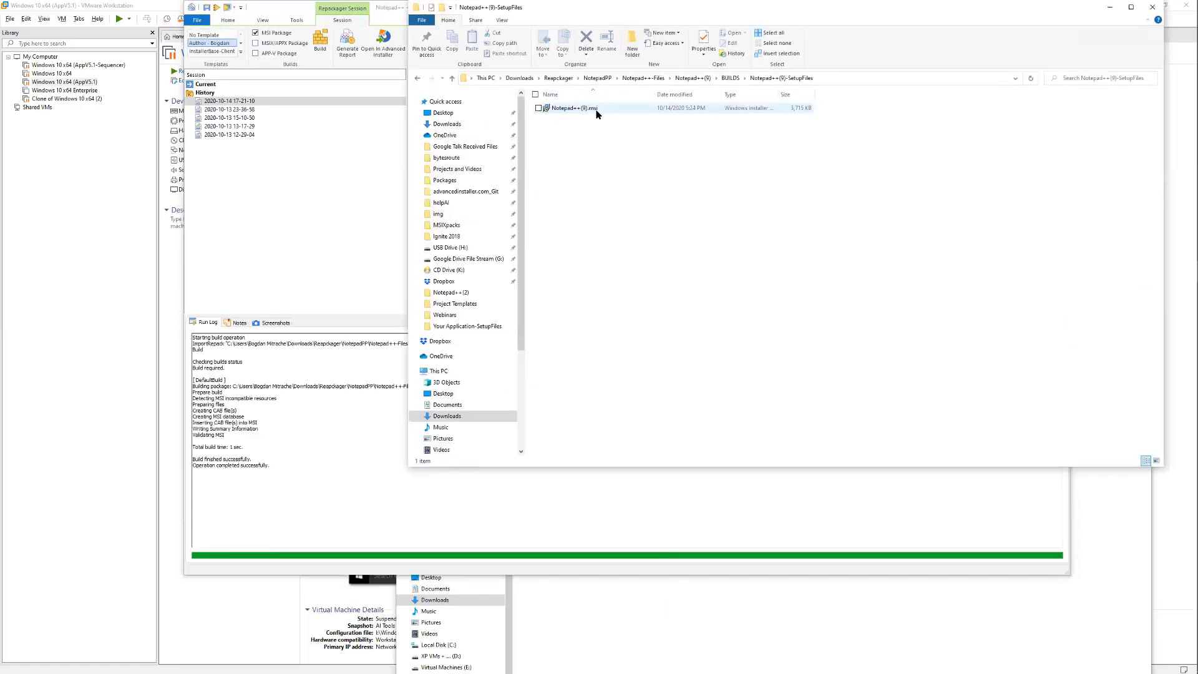
Open the rebuilt Notepad++(9).msi for editing in Advanced Installer and look over its available project pages
click(590, 113)
right_click(589, 112)
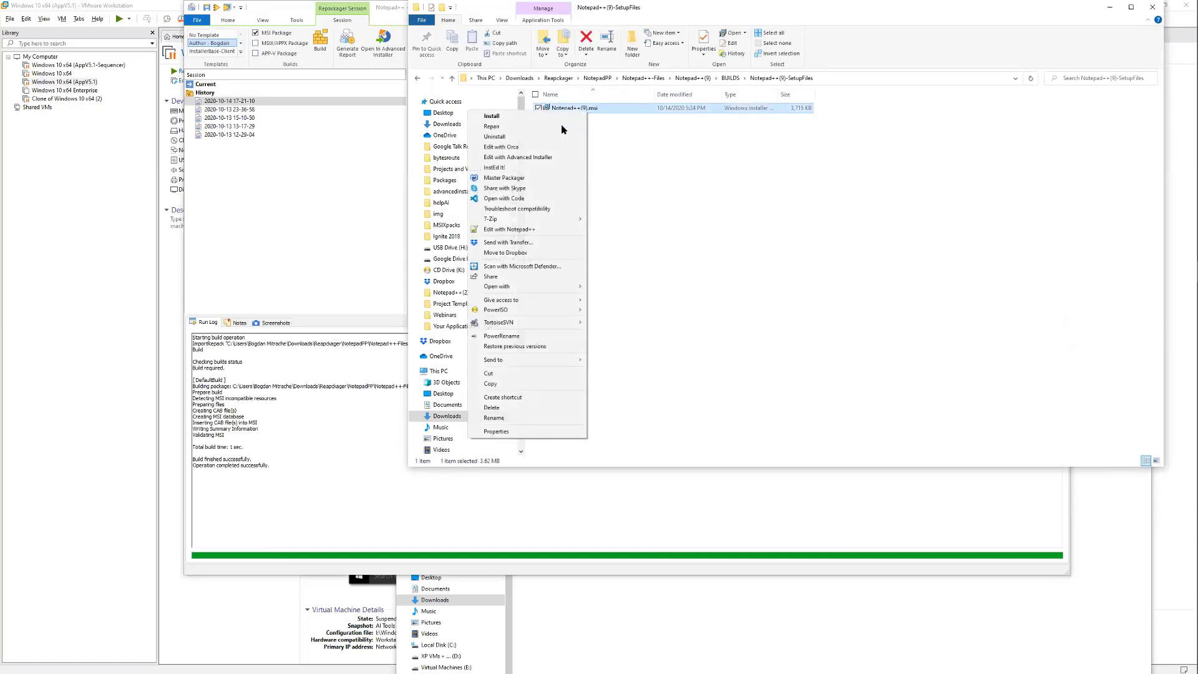
click(523, 158)
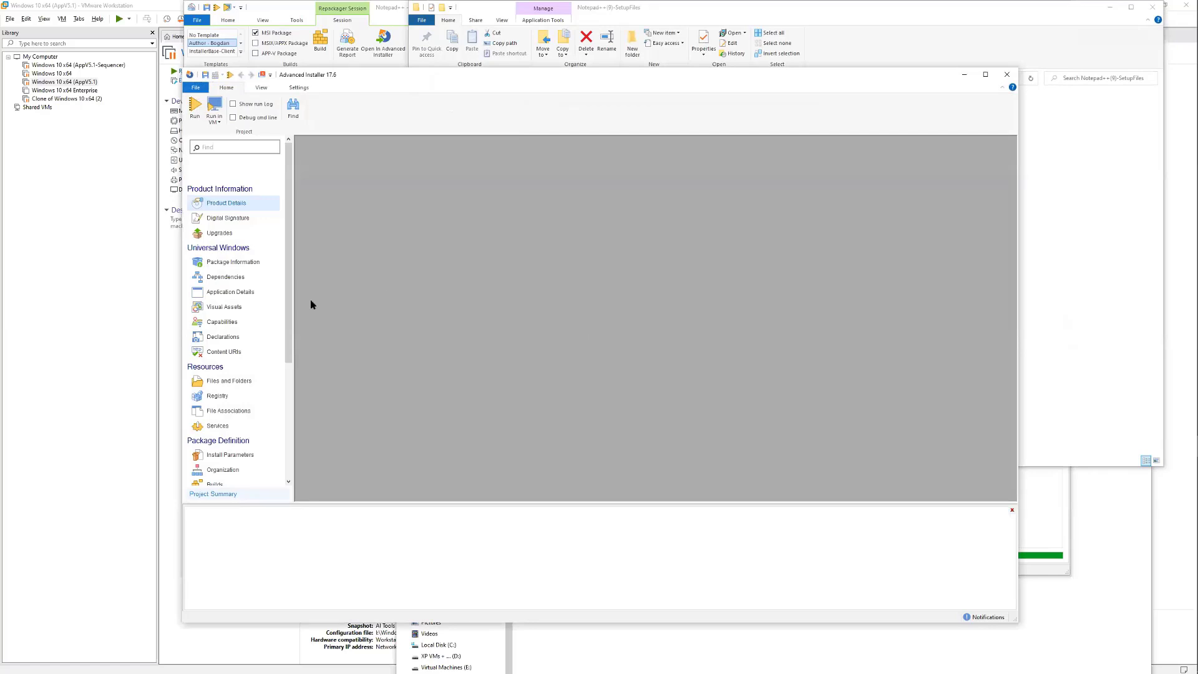
scroll(267, 321, down, 5)
scroll(264, 282, up, 4)
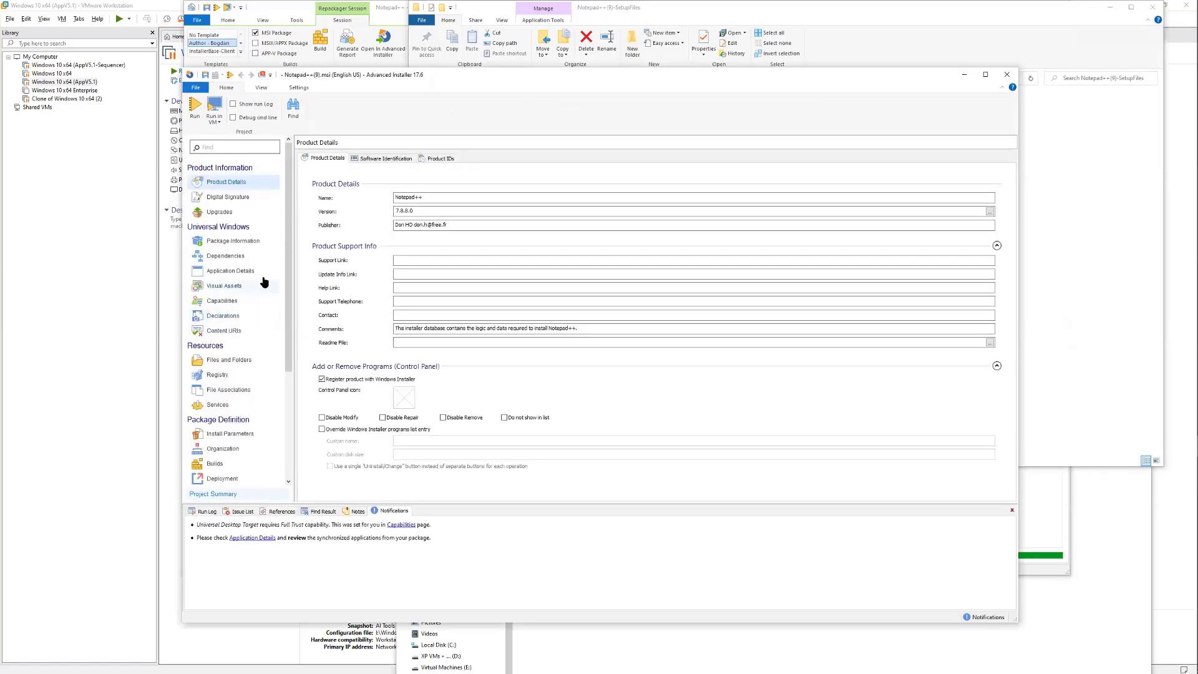
scroll(259, 268, down, 3)
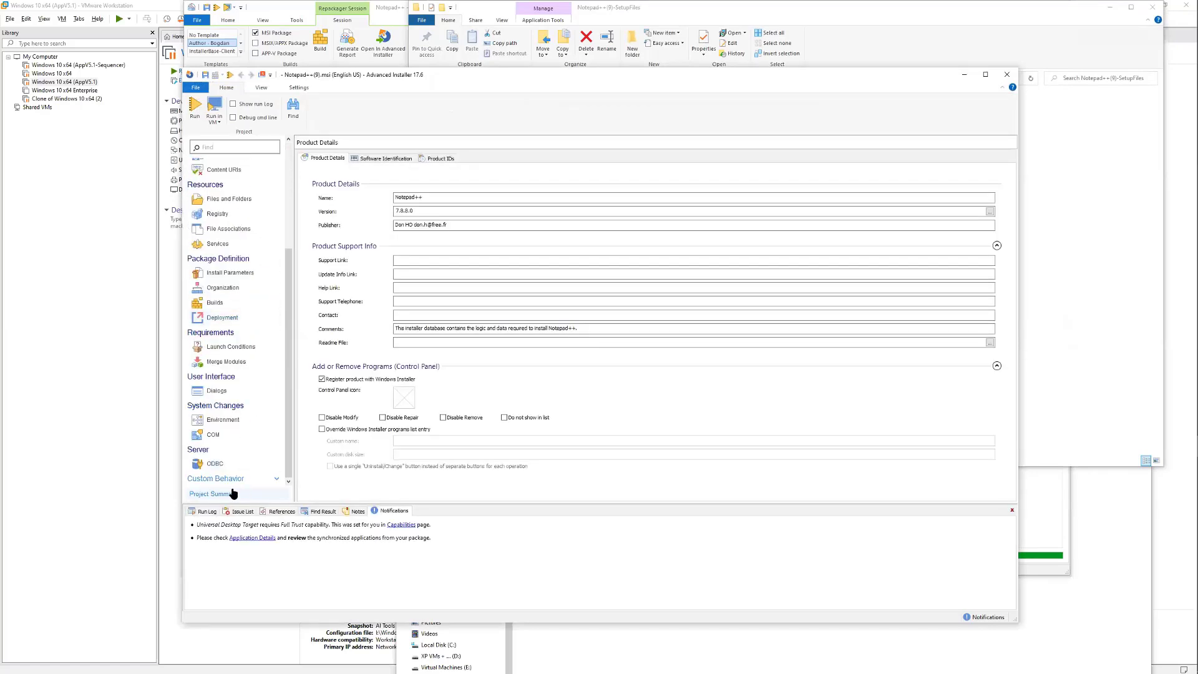
scroll(256, 356, up, 3)
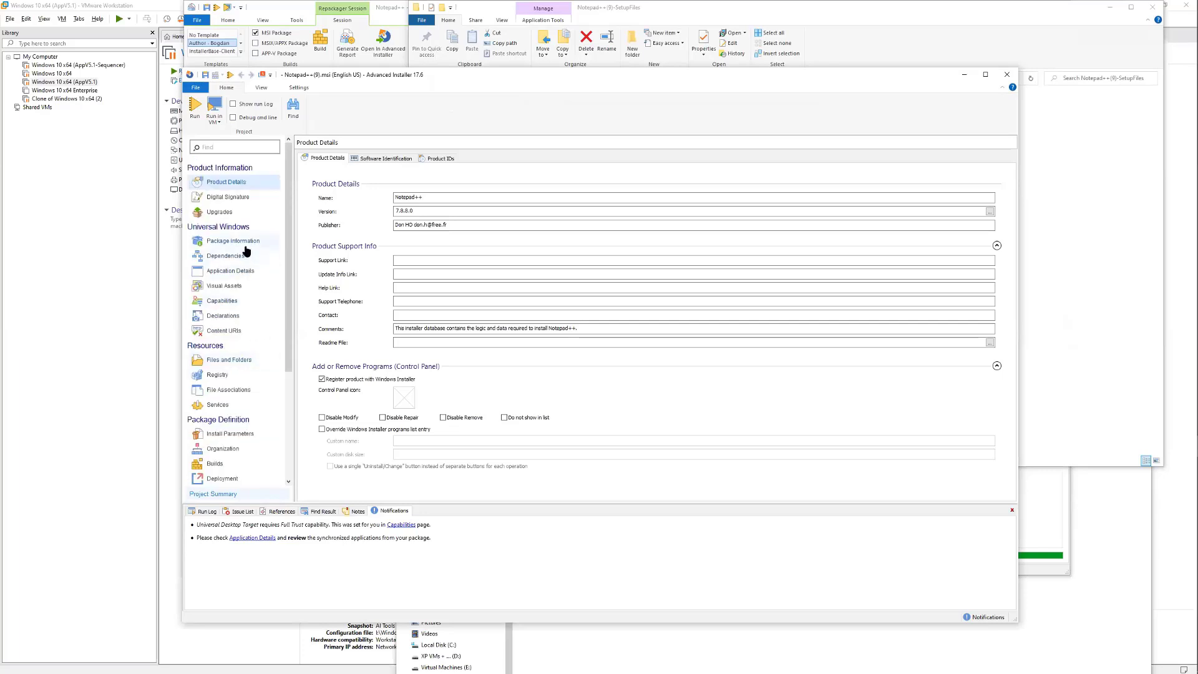
Inspect the package's files and the Author registry value under HKEY_CURRENT_USER\Software\[Manufacturer]\[ProductName]
click(232, 360)
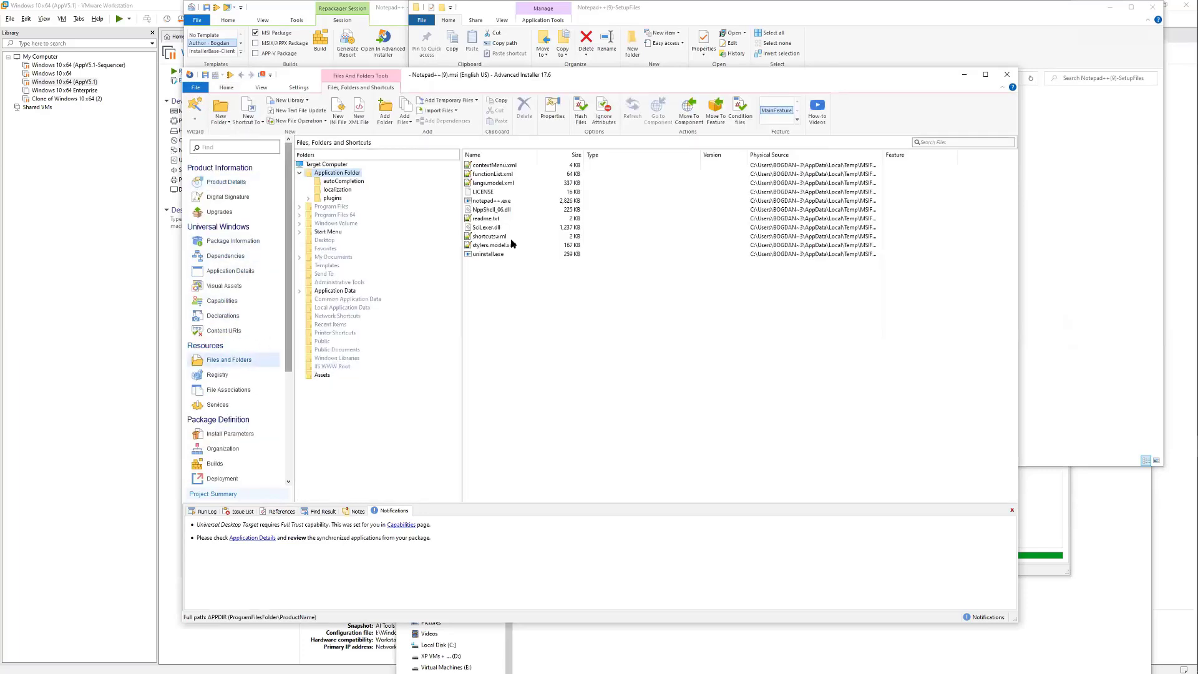
click(225, 375)
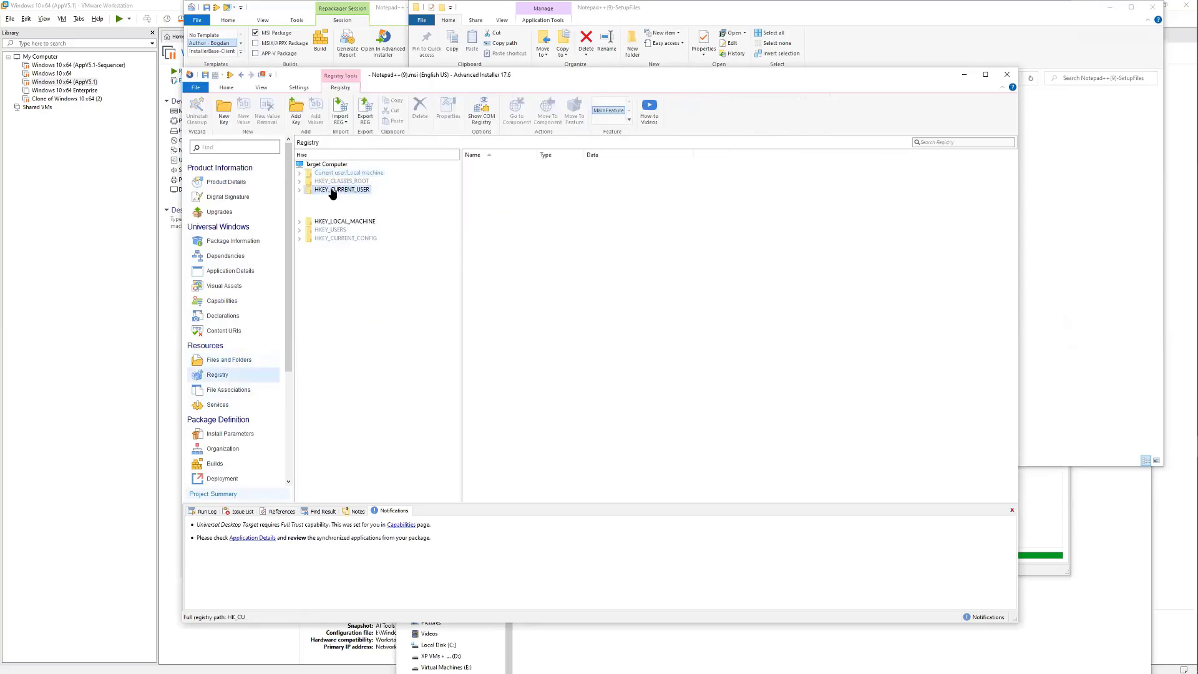
click(359, 215)
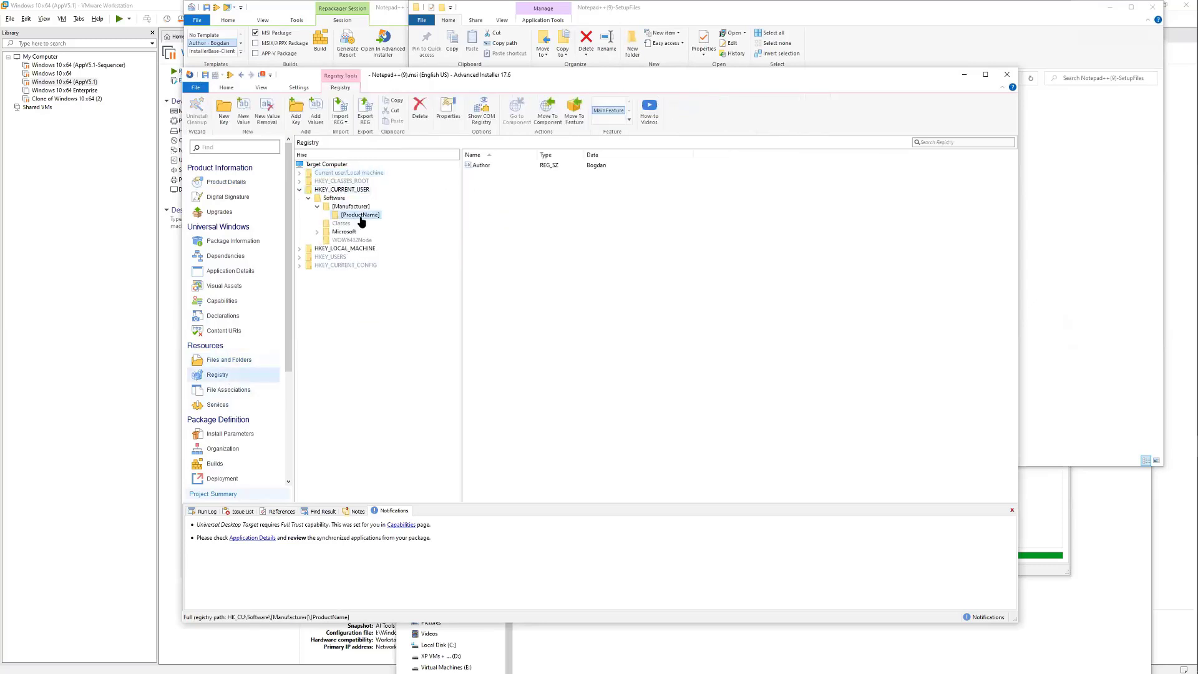
click(489, 167)
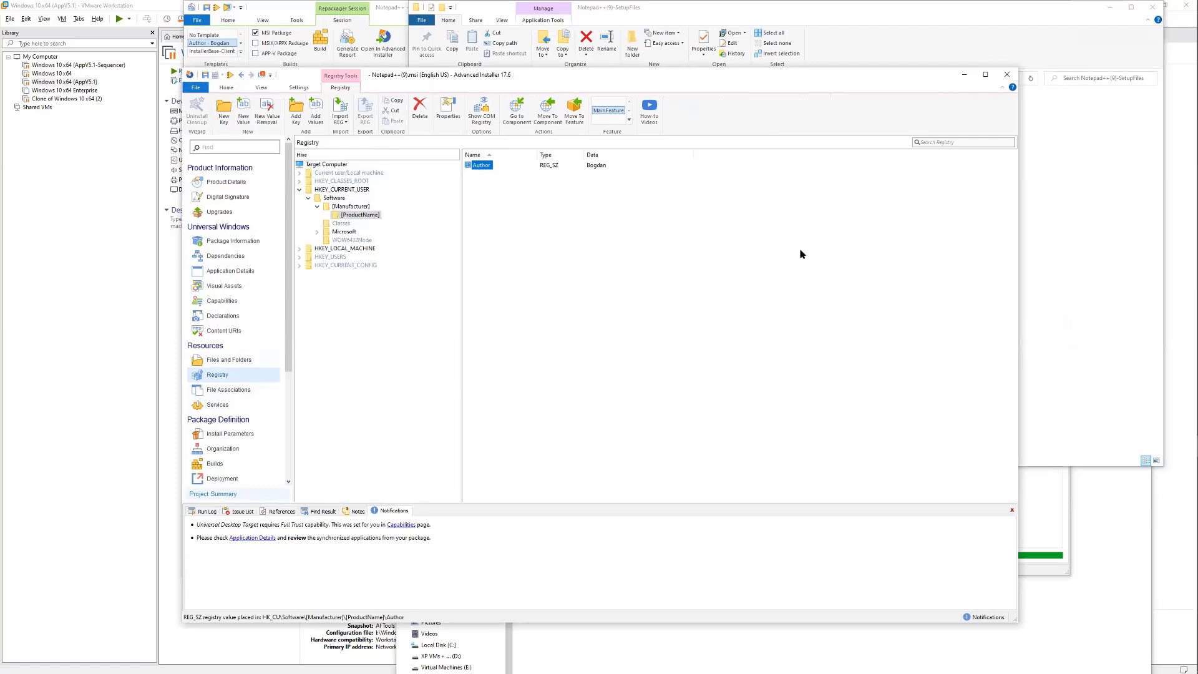
Create a new installer project from the custom Author template
key(ctrl+n)
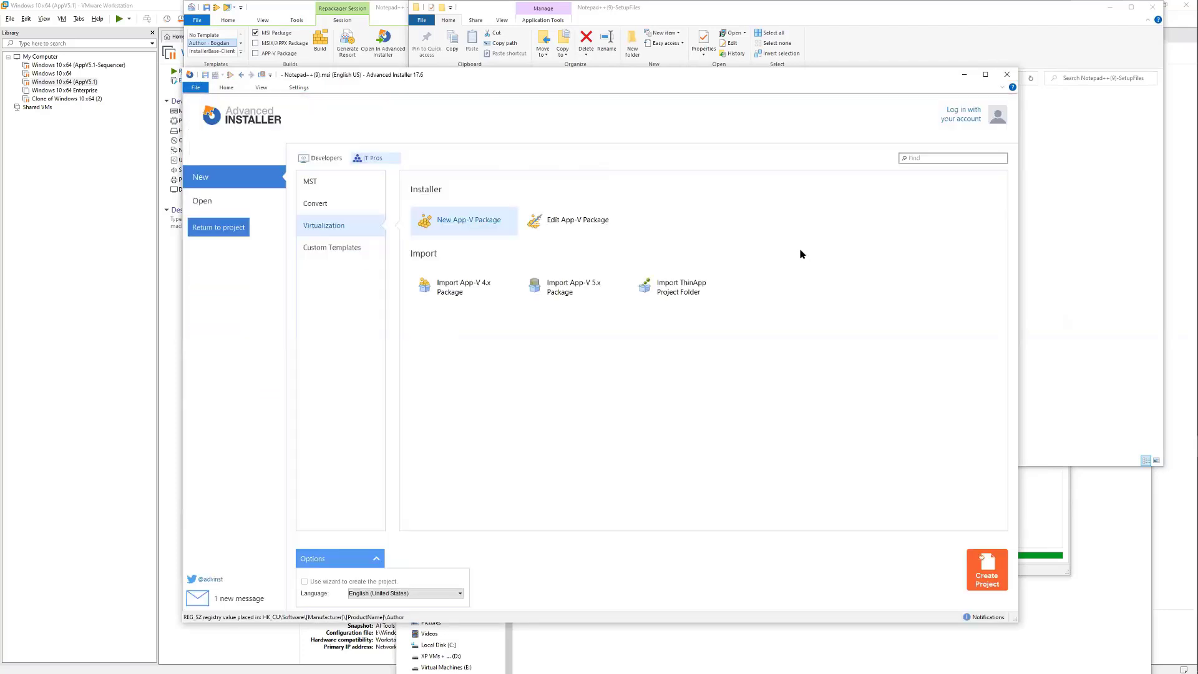
click(333, 161)
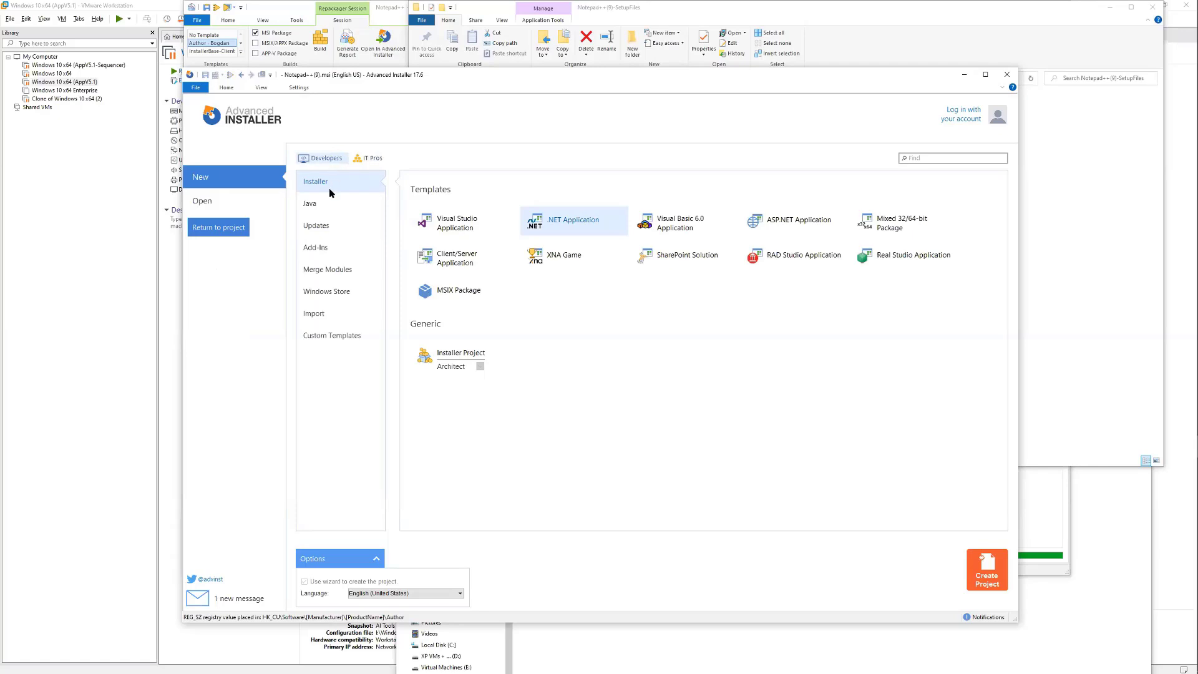
click(340, 342)
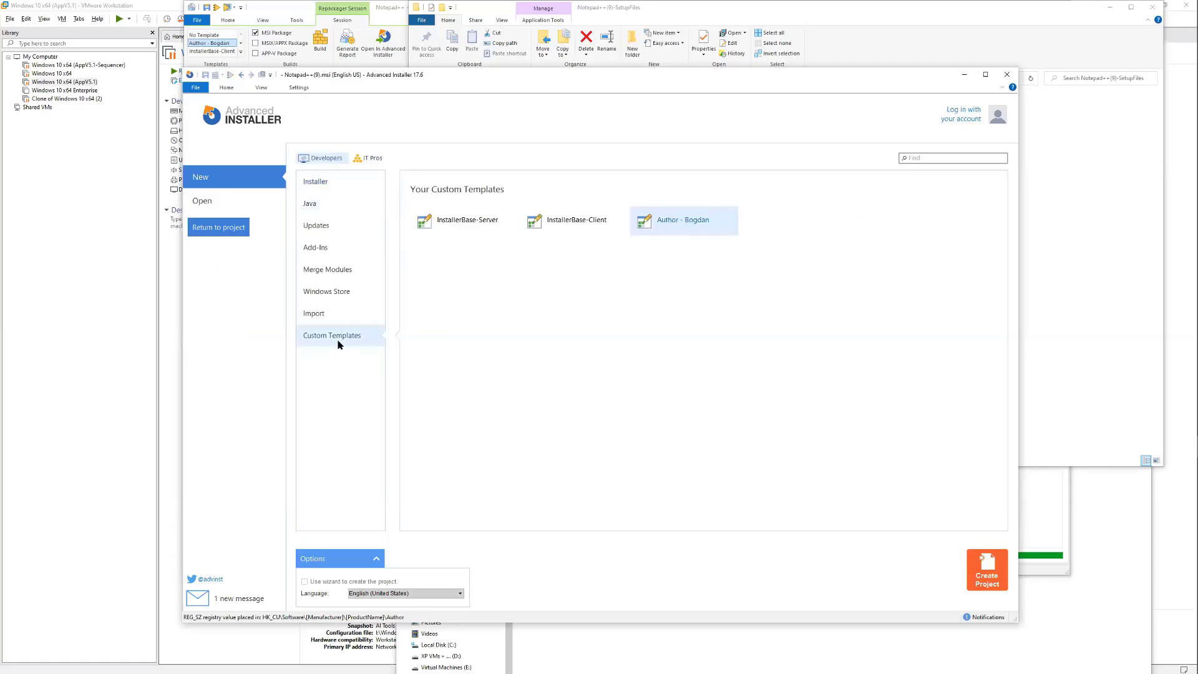
double_click(694, 228)
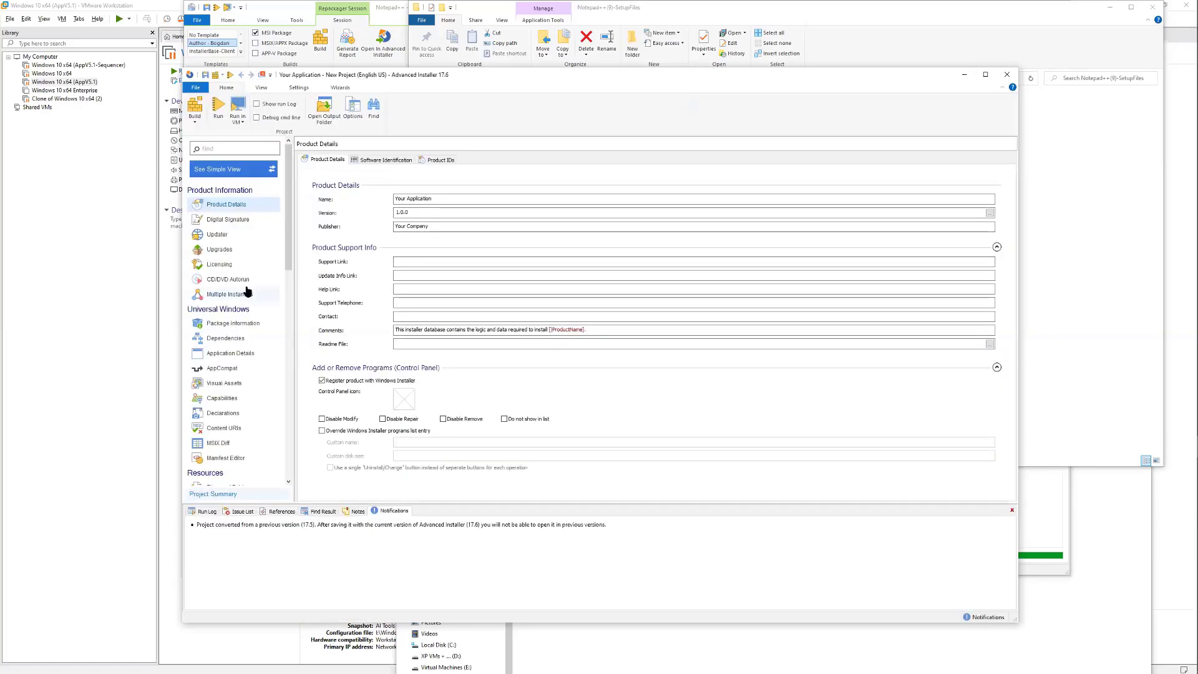
Examine the template project's files and its registry values under HKEY_CURRENT_USER\Software\[Manufacturer]\[ProductName]
scroll(240, 368, down, 3)
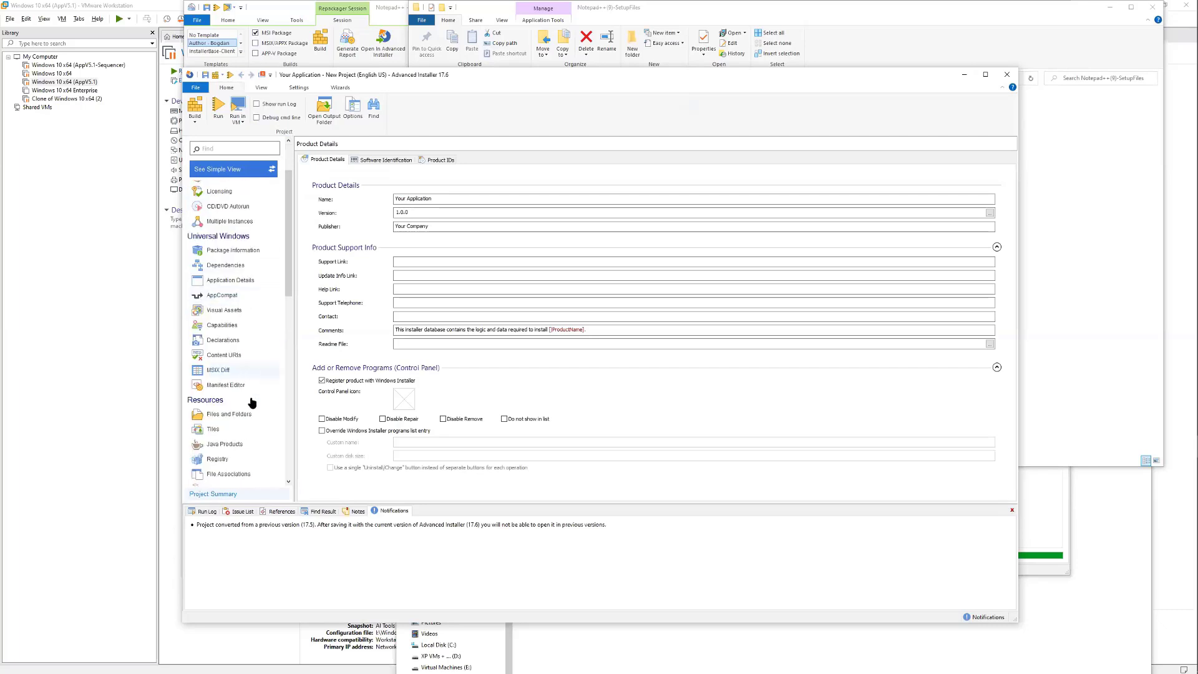
click(237, 414)
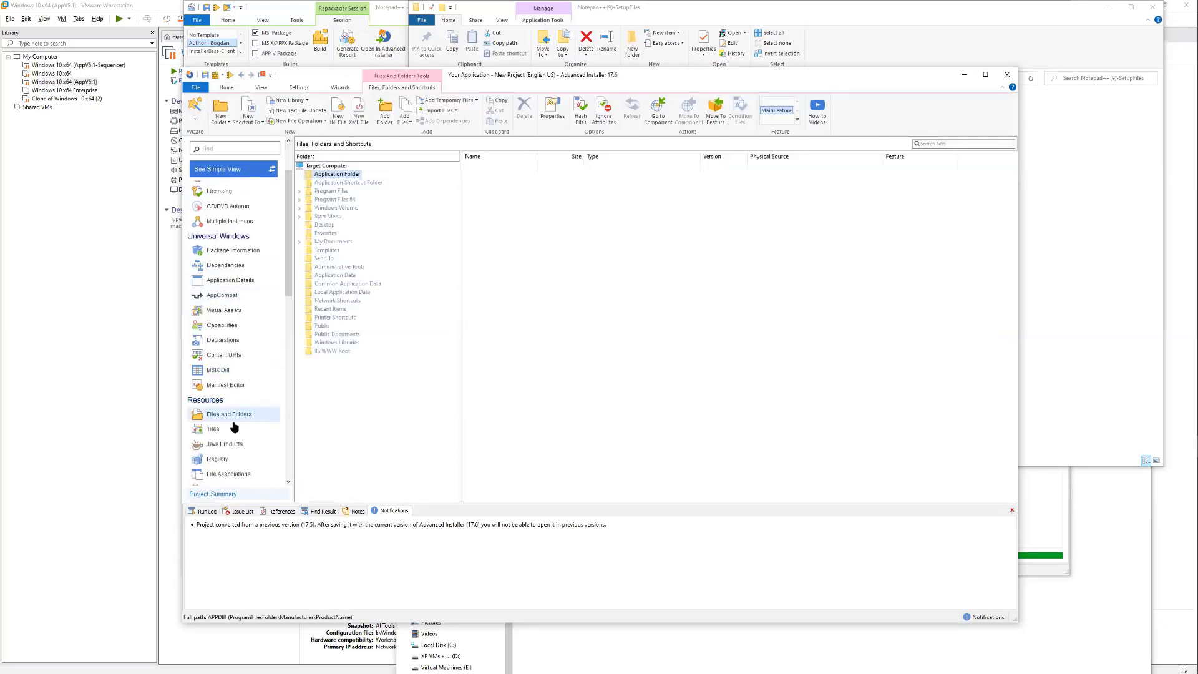
click(244, 460)
double_click(368, 191)
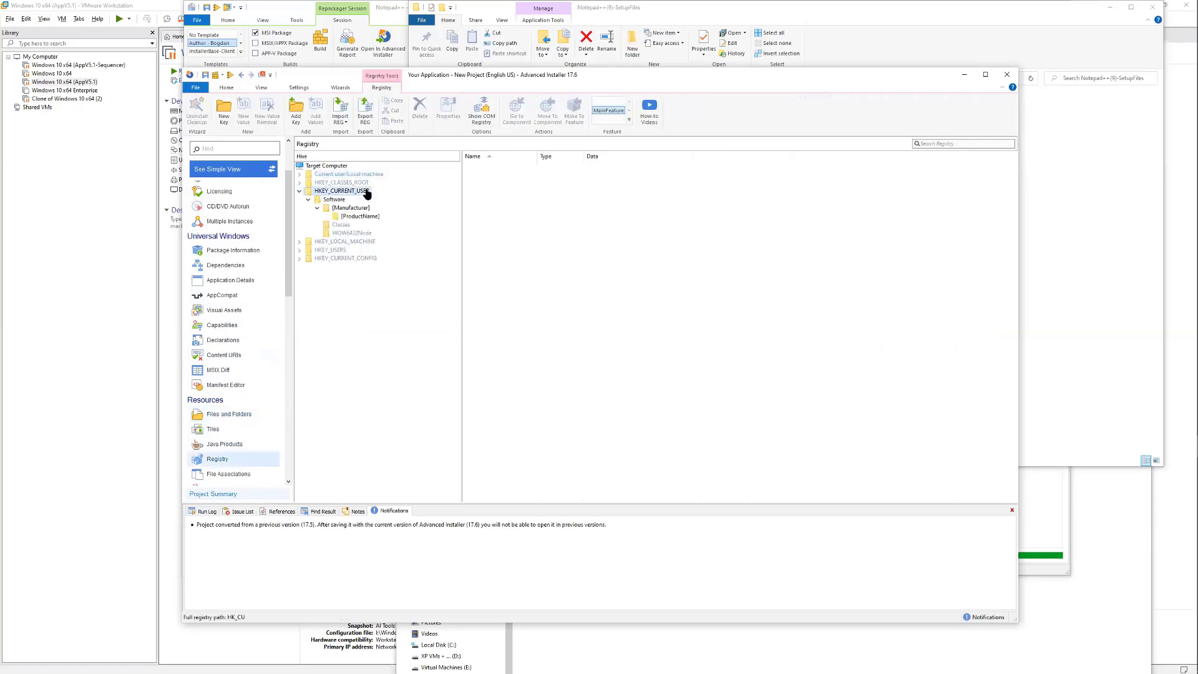
click(360, 217)
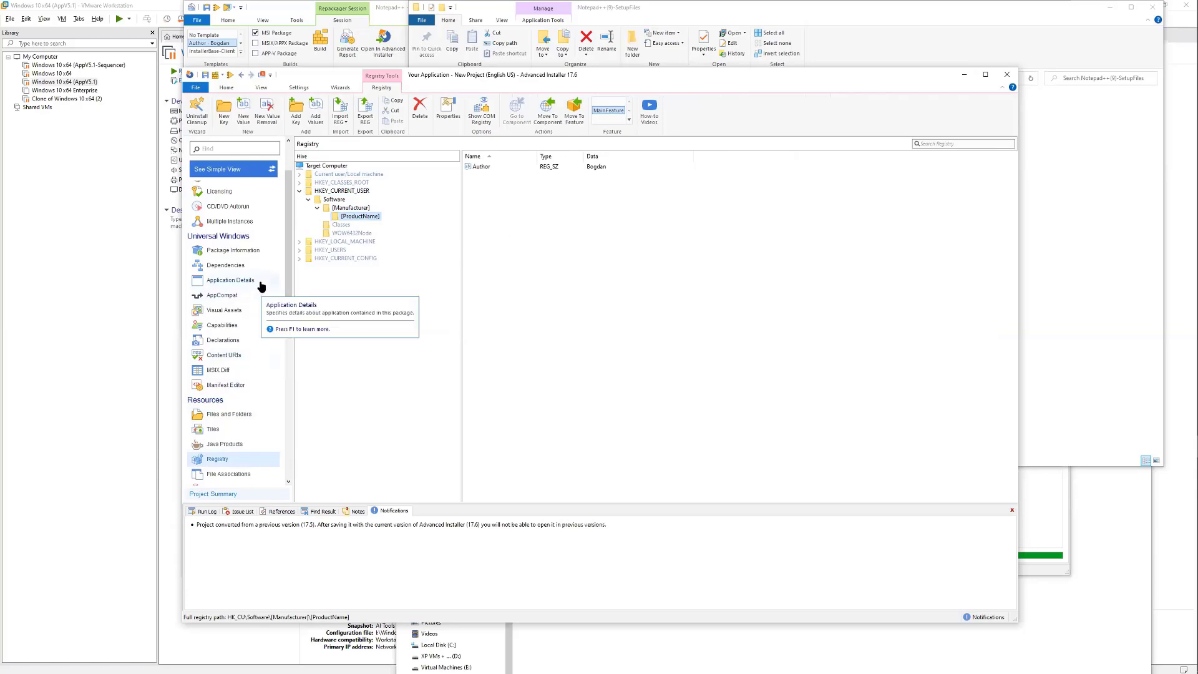
scroll(261, 286, up, 2)
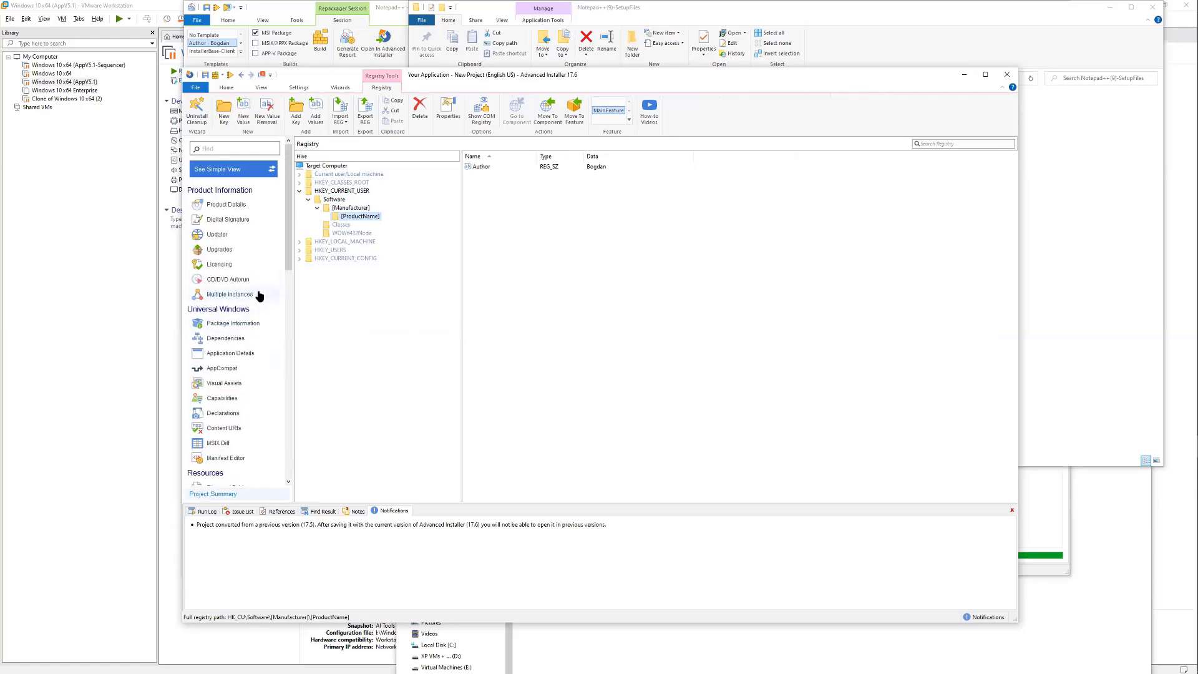
scroll(255, 325, down, 1)
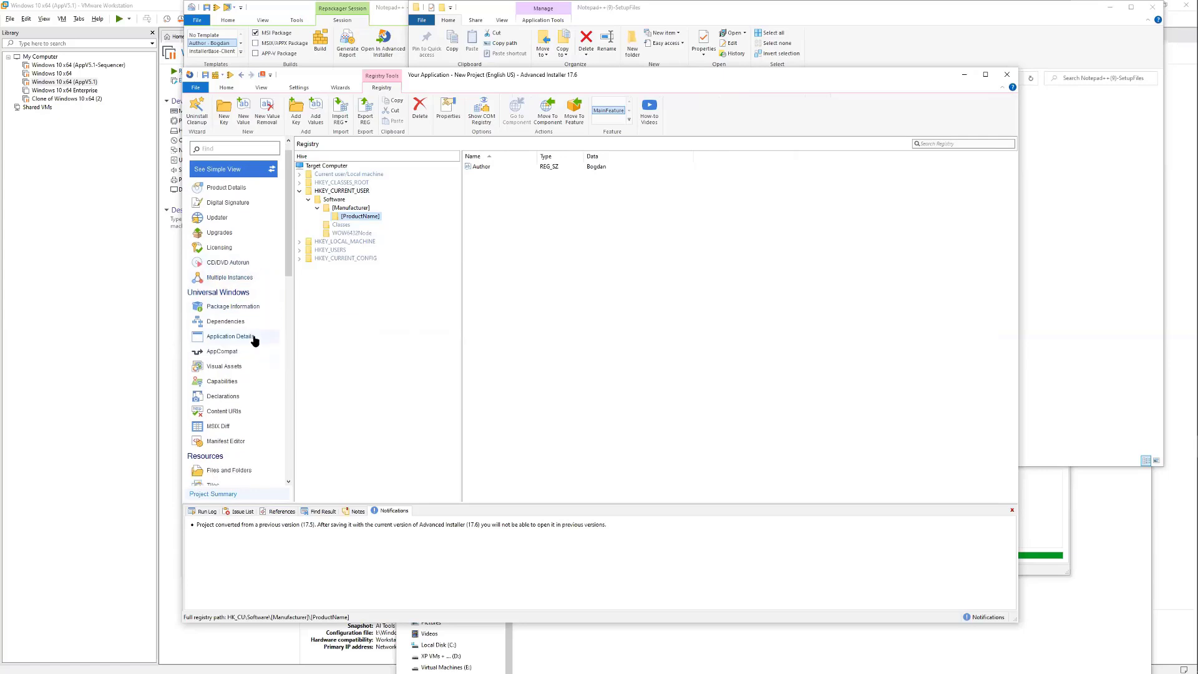
scroll(258, 357, down, 2)
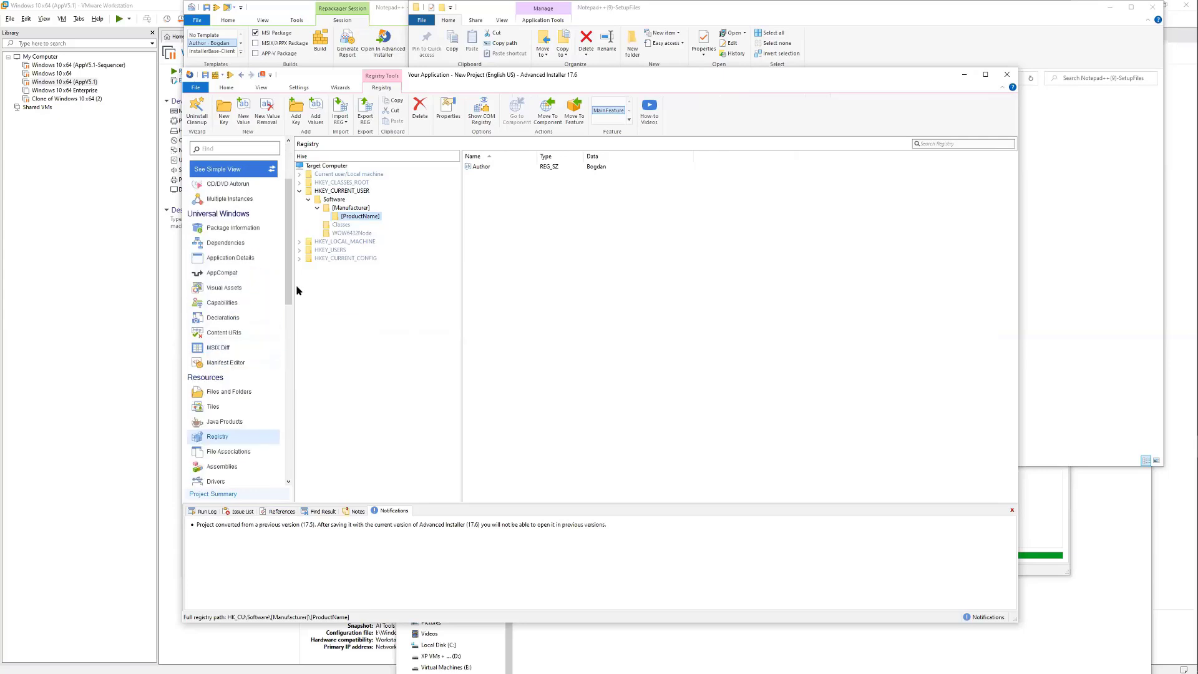
Create a new generic Installer Project and show its registry entries
click(198, 88)
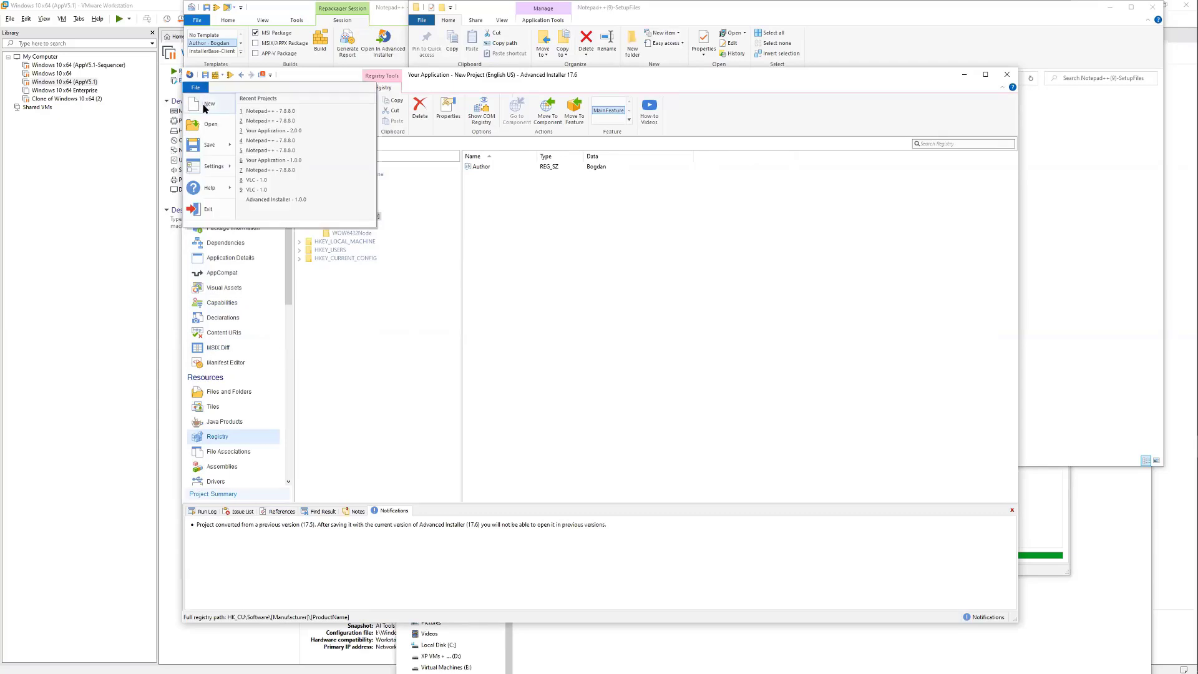
click(205, 108)
click(307, 182)
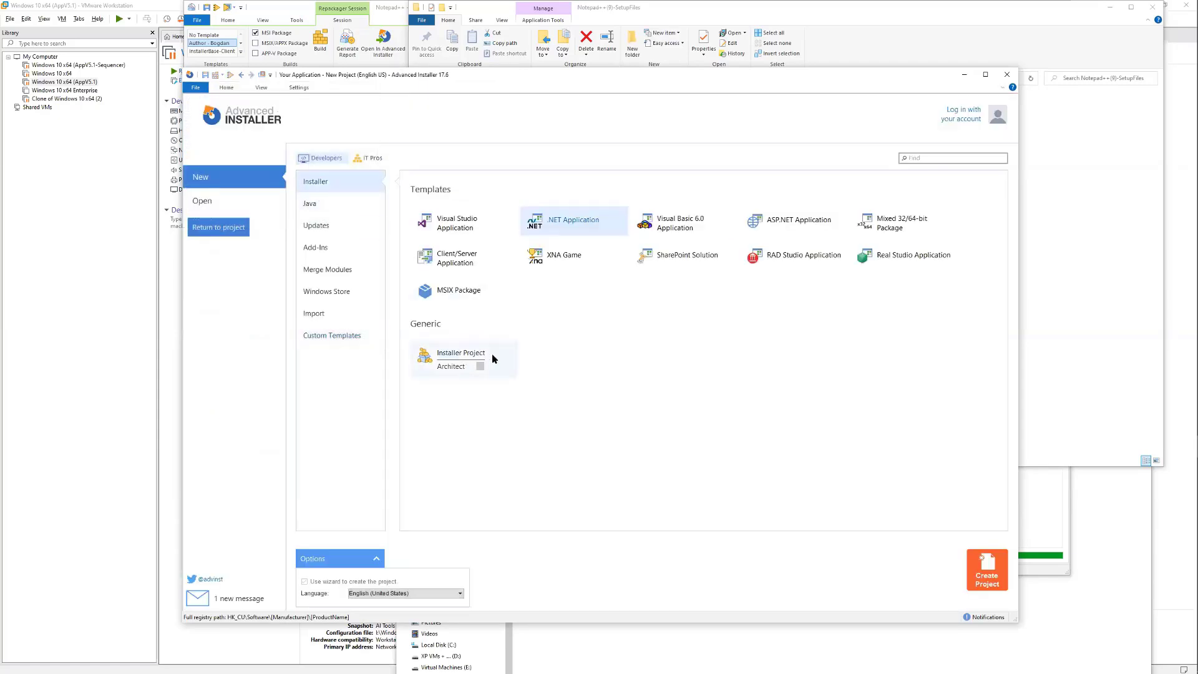
double_click(493, 359)
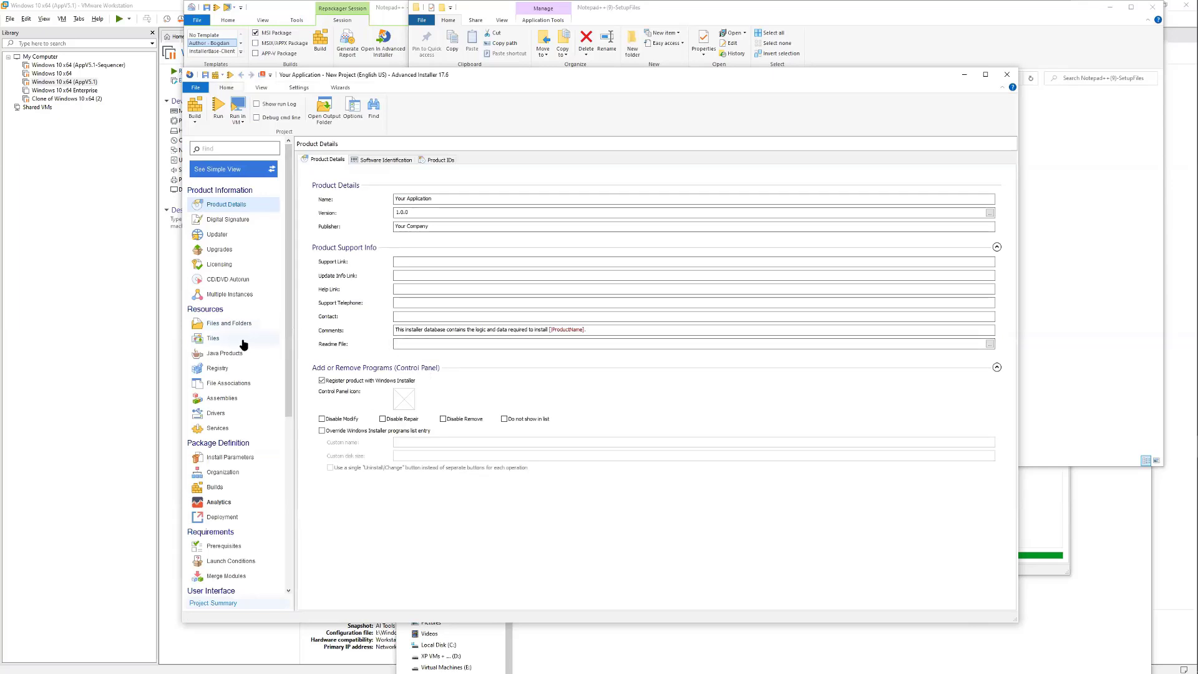
click(230, 370)
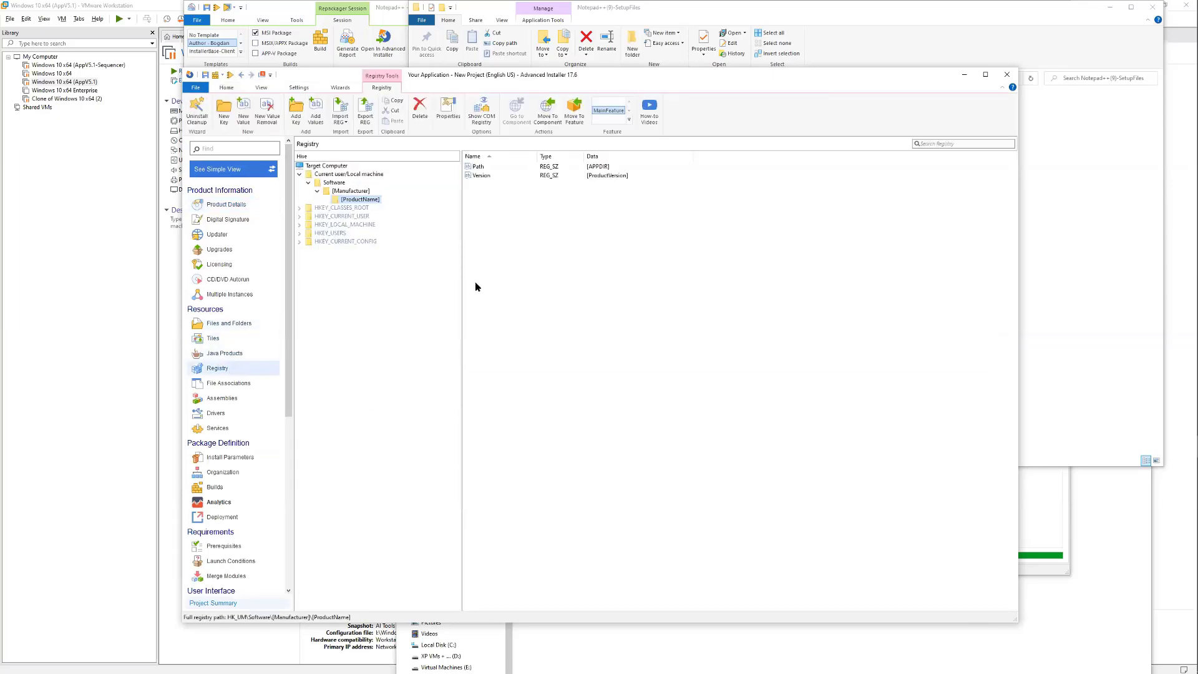
Rename the Path registry value under Software\[Manufacturer]\[ProductName] to "test template"
double_click(478, 167)
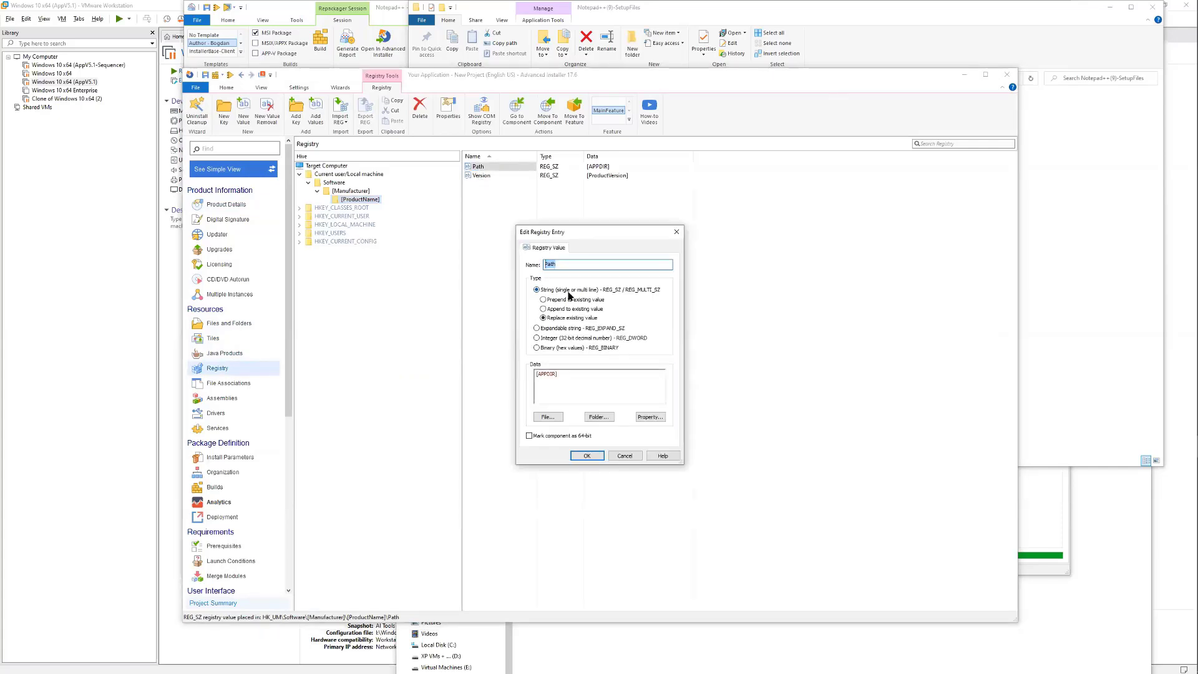
text(test template)
key(Return)
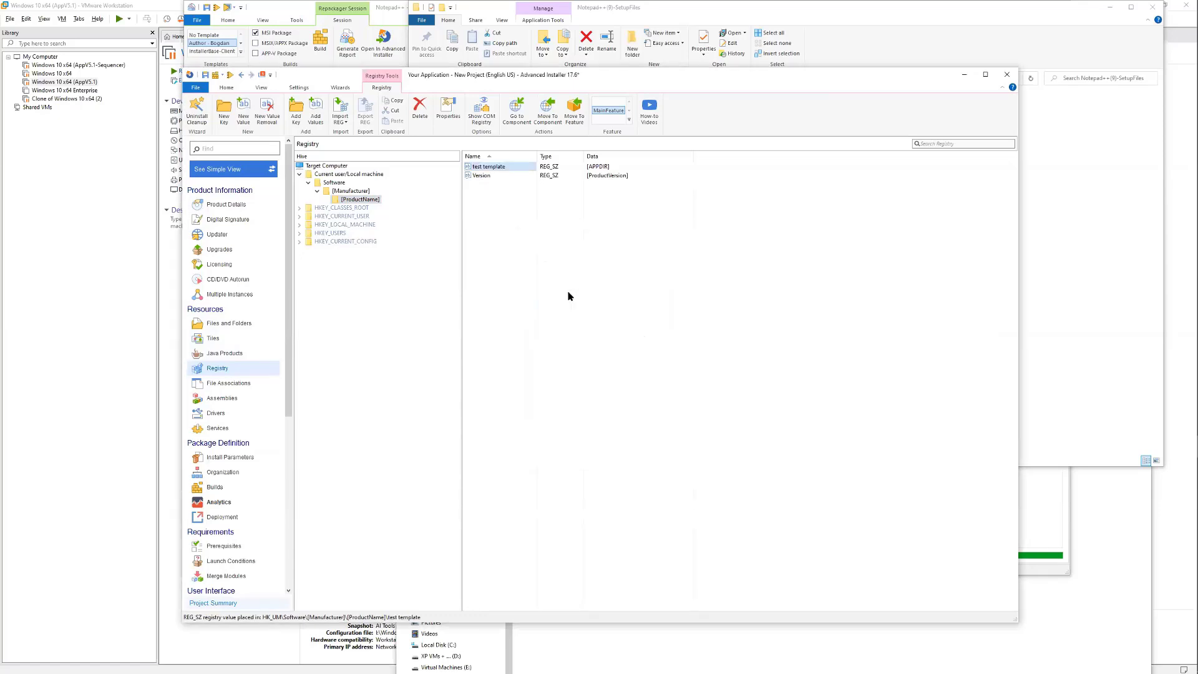
Save the current project as a predefined template named "My templat"
click(196, 87)
mouse_move(212, 144)
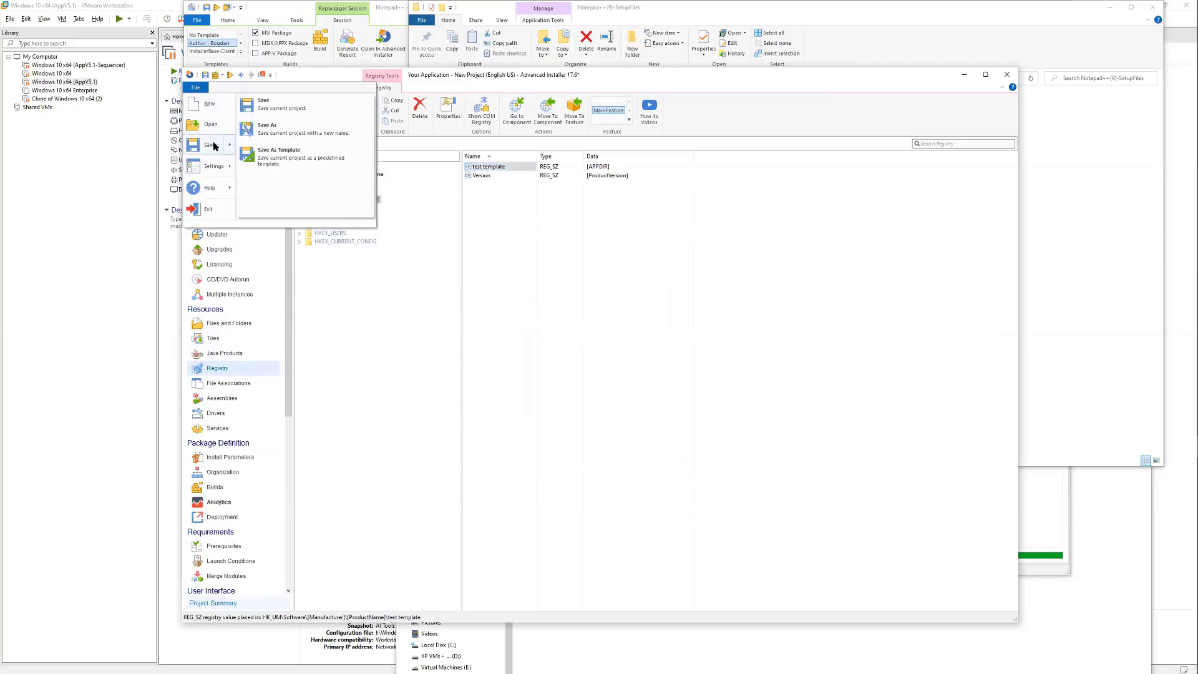
click(286, 156)
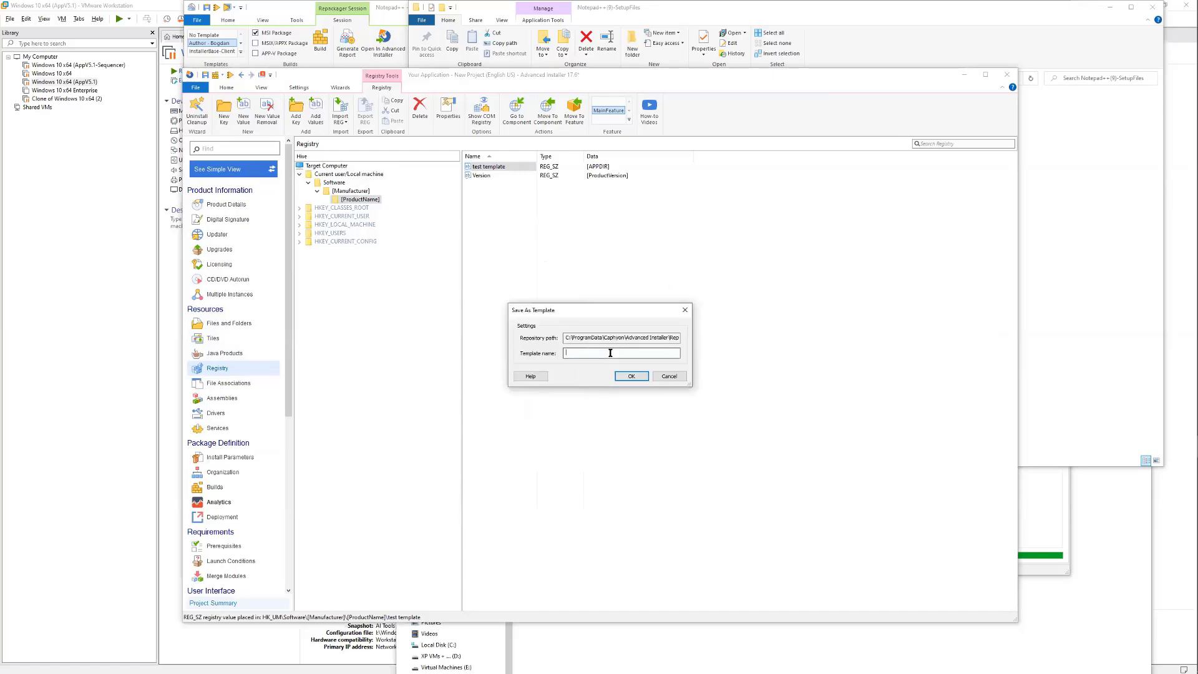
text(My template)
key(Return)
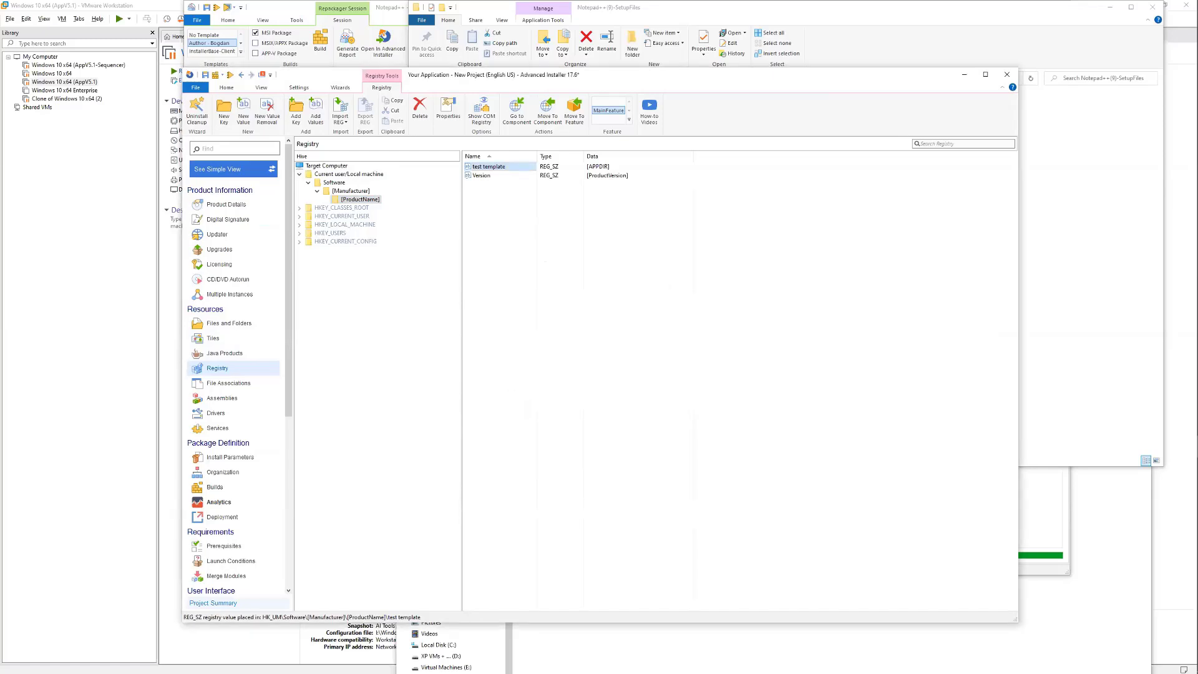
Check the custom templates for the newly saved one, leaving the project and closing Advanced Installer without saving changes
key(alt+F4)
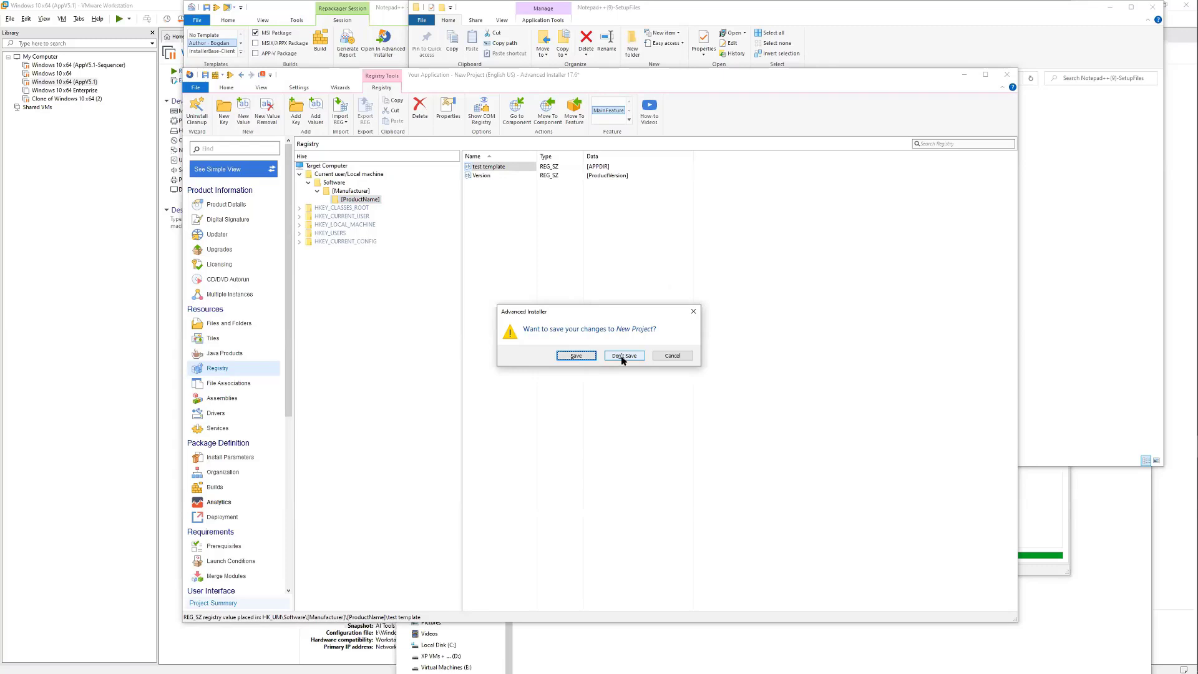
click(621, 357)
click(335, 337)
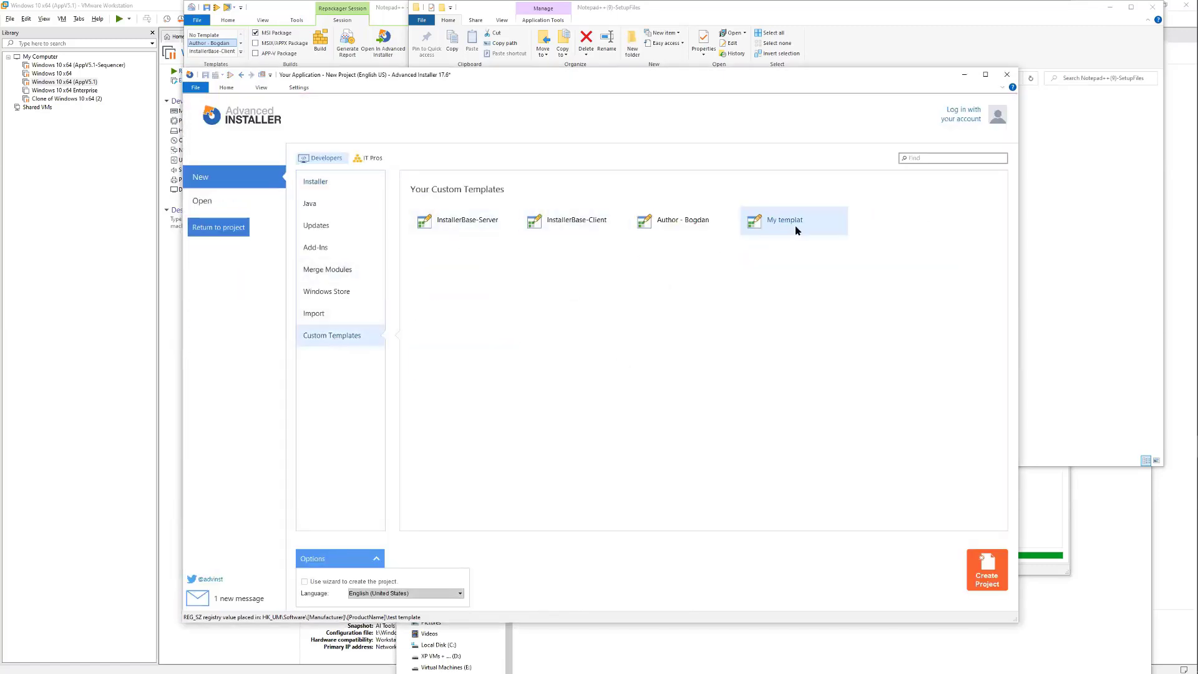
click(1006, 74)
click(624, 357)
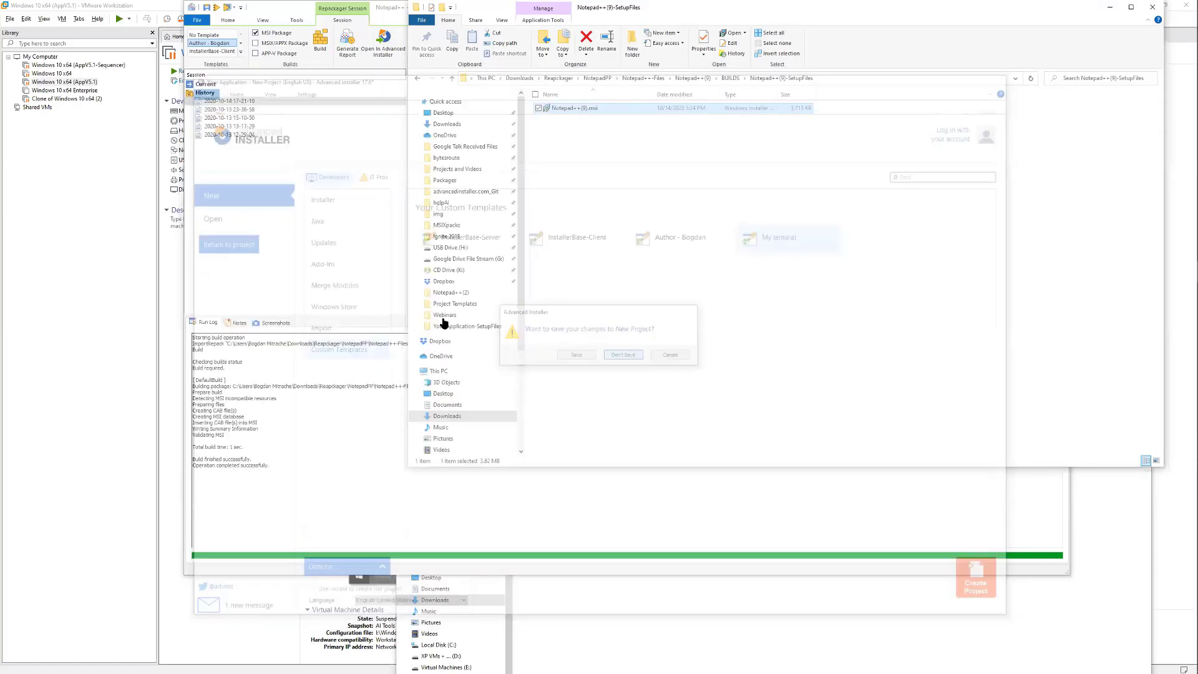
Open the repackaged Notepad++ session in Advanced Installer and show the registry values under HKEY_CURRENT_USER\Software\[Manufacturer]\[ProductName]
click(242, 54)
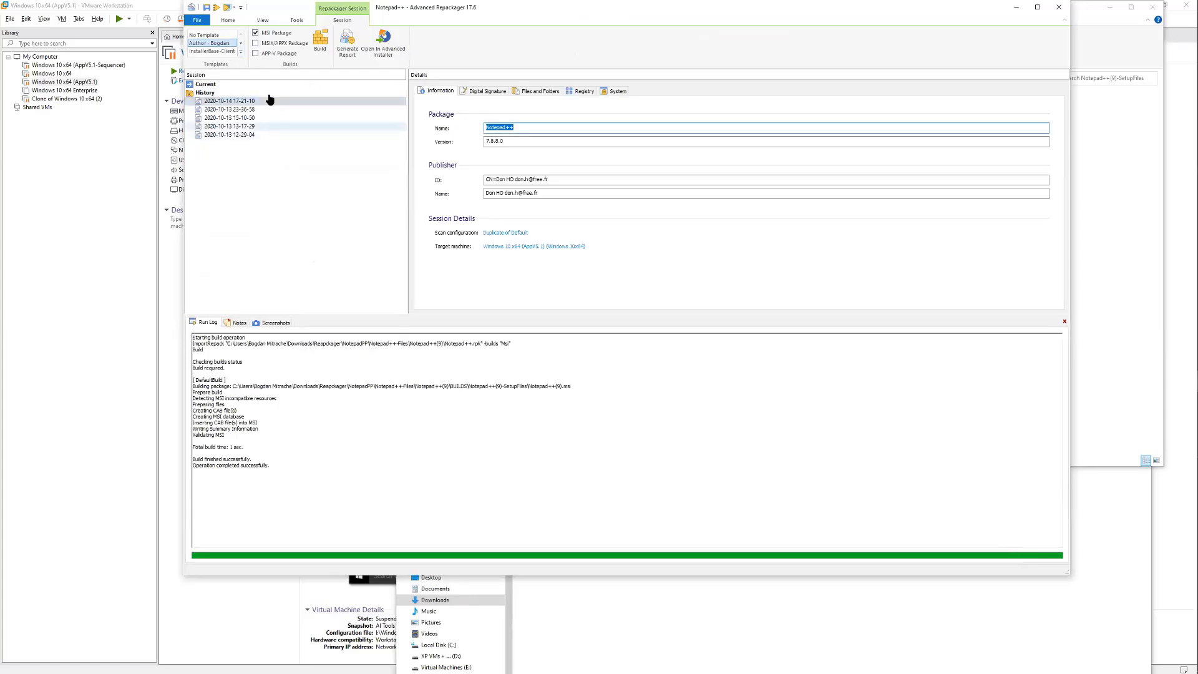
click(381, 45)
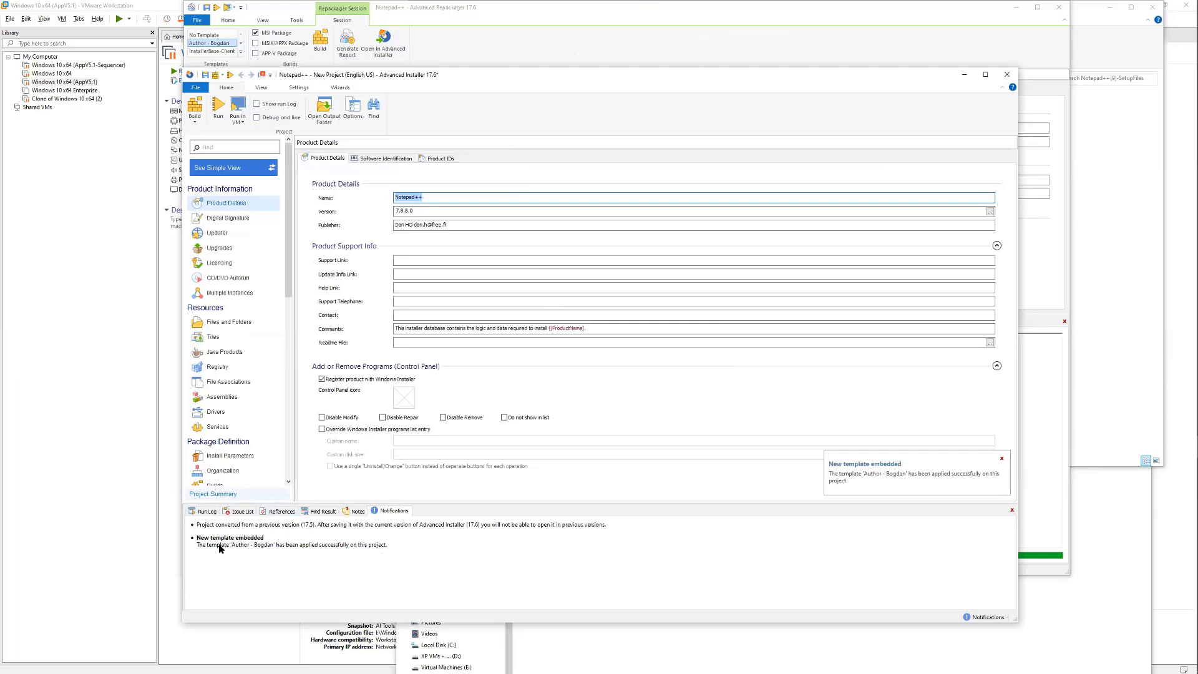
click(235, 366)
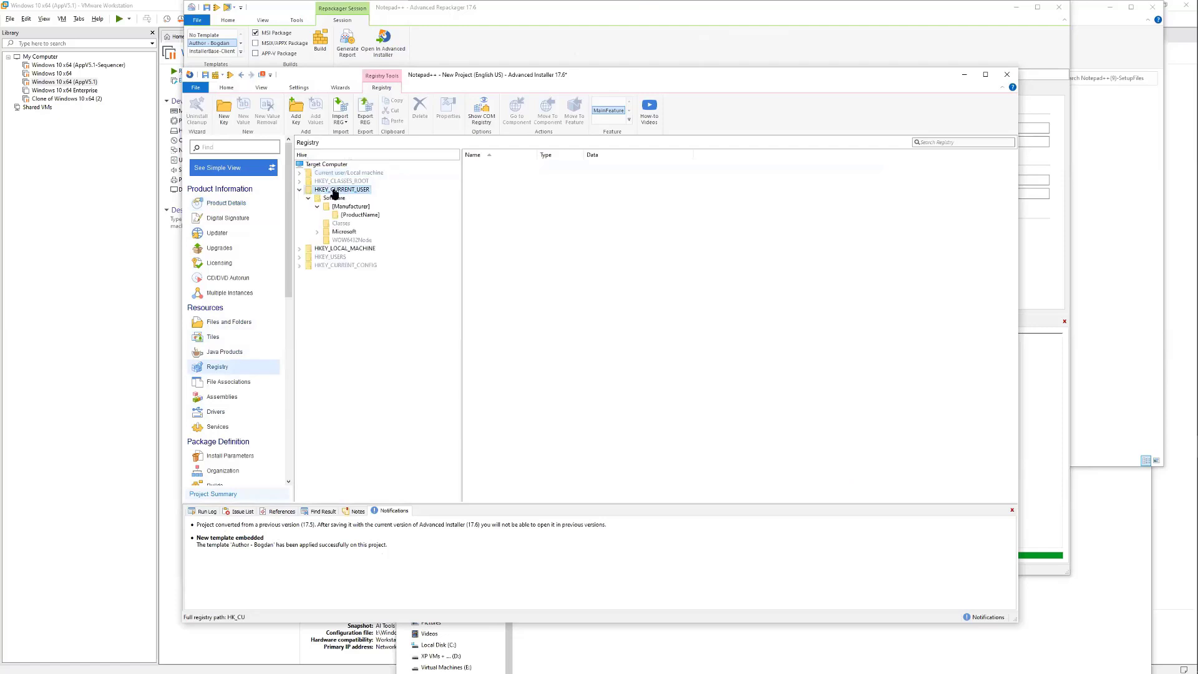
click(359, 214)
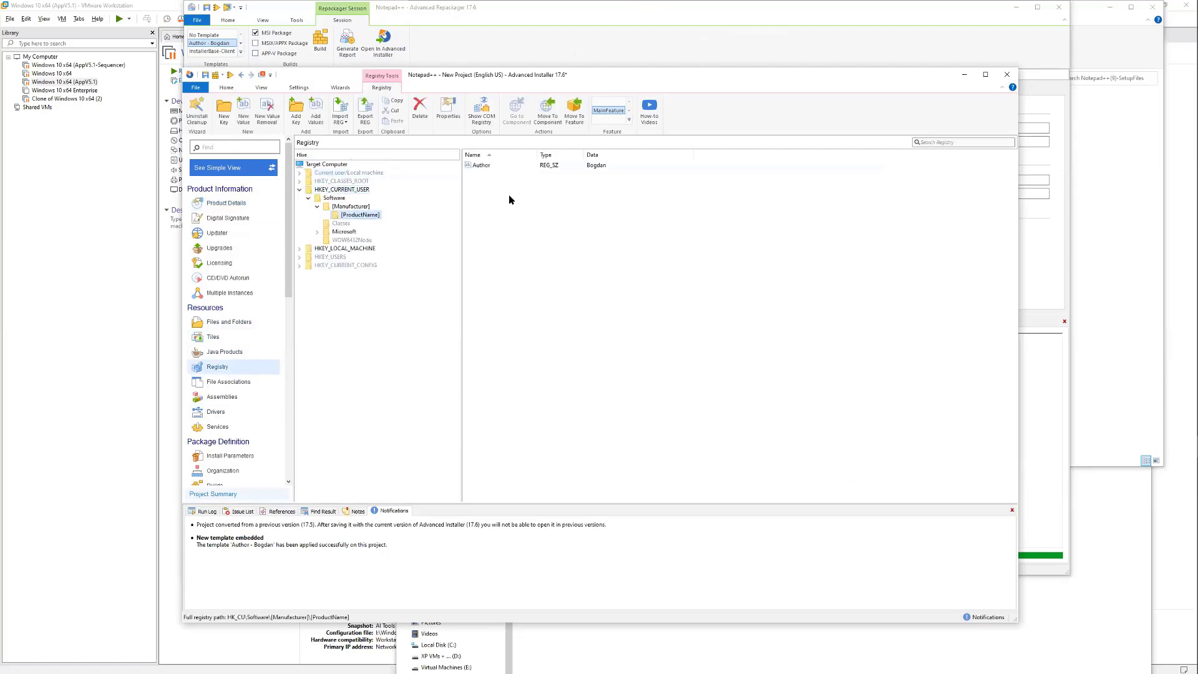
Change the Author registry value's data to the author's full name
click(479, 166)
double_click(486, 167)
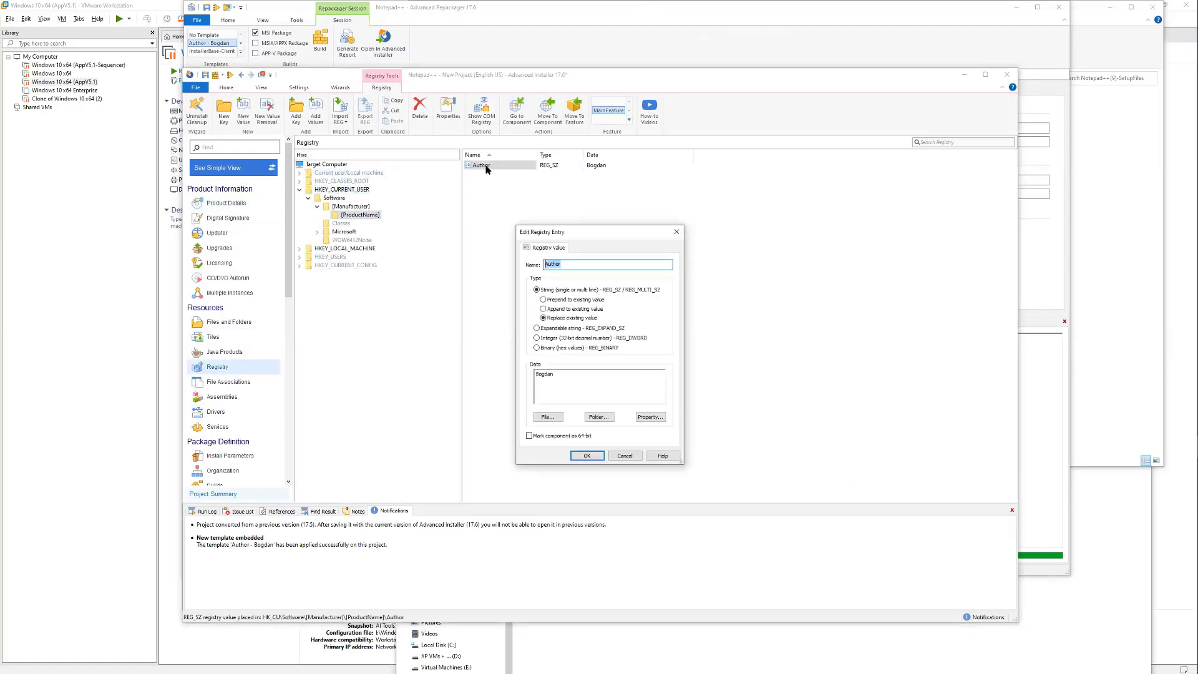
click(572, 380)
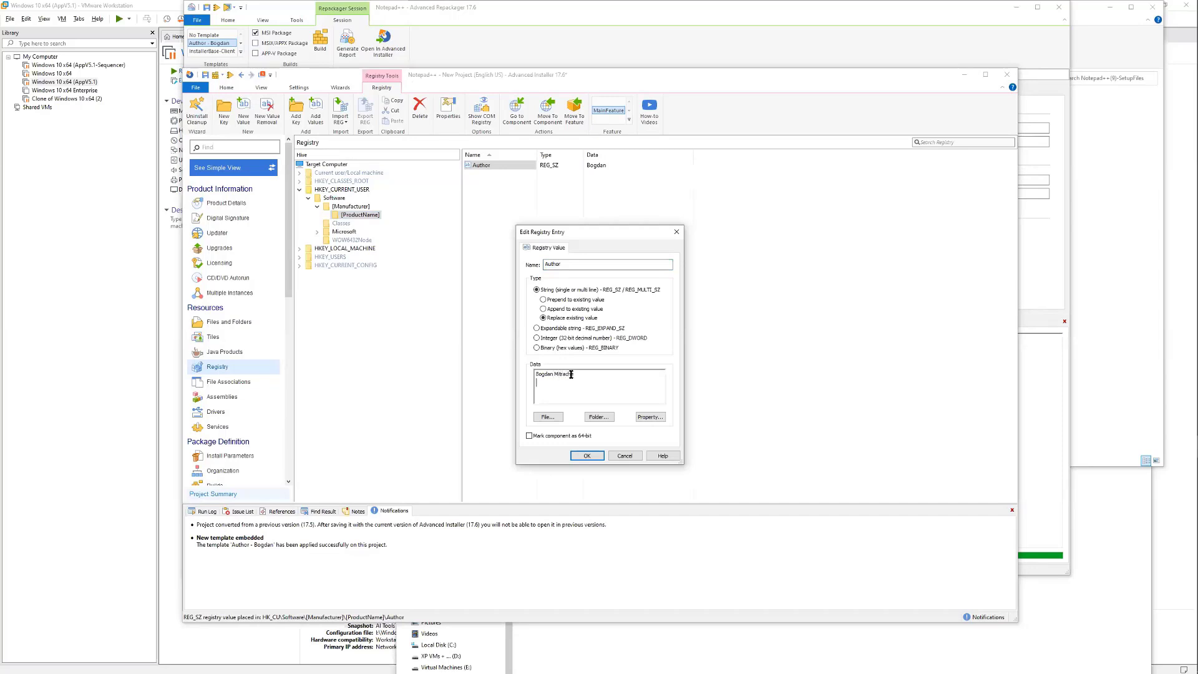
text(Mitrache)
click(582, 460)
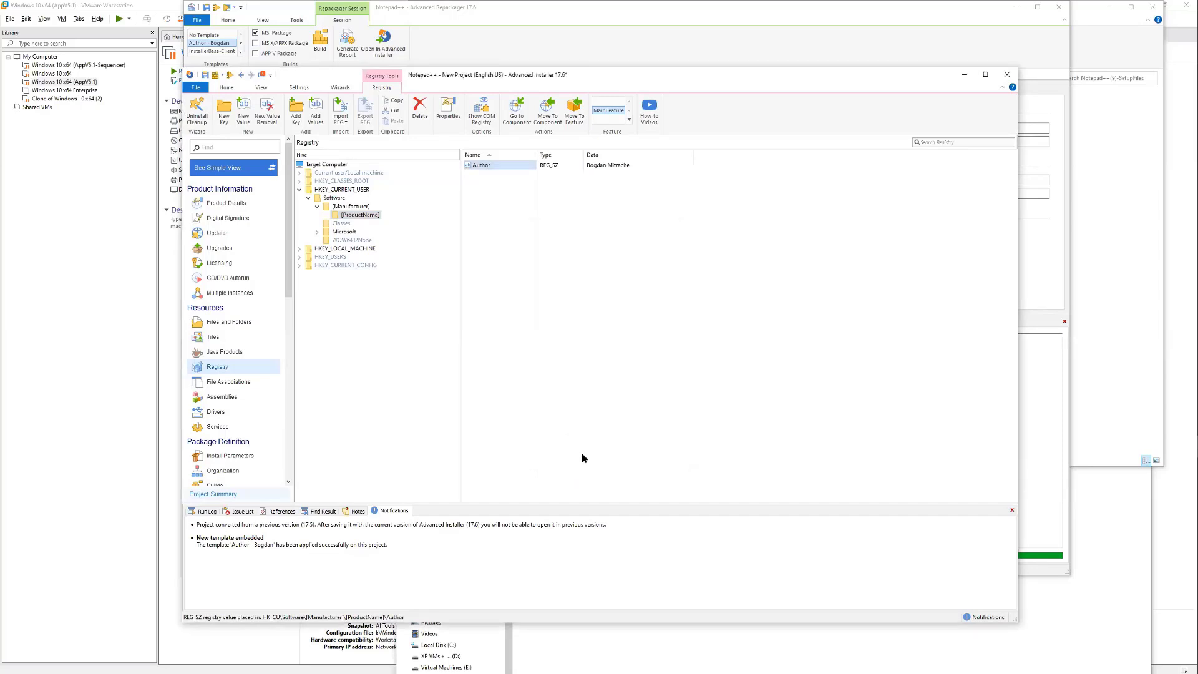
Build the DefaultBuild package, saving the project as Notepad++.aip in the Project Templates folder
scroll(262, 365, down, 4)
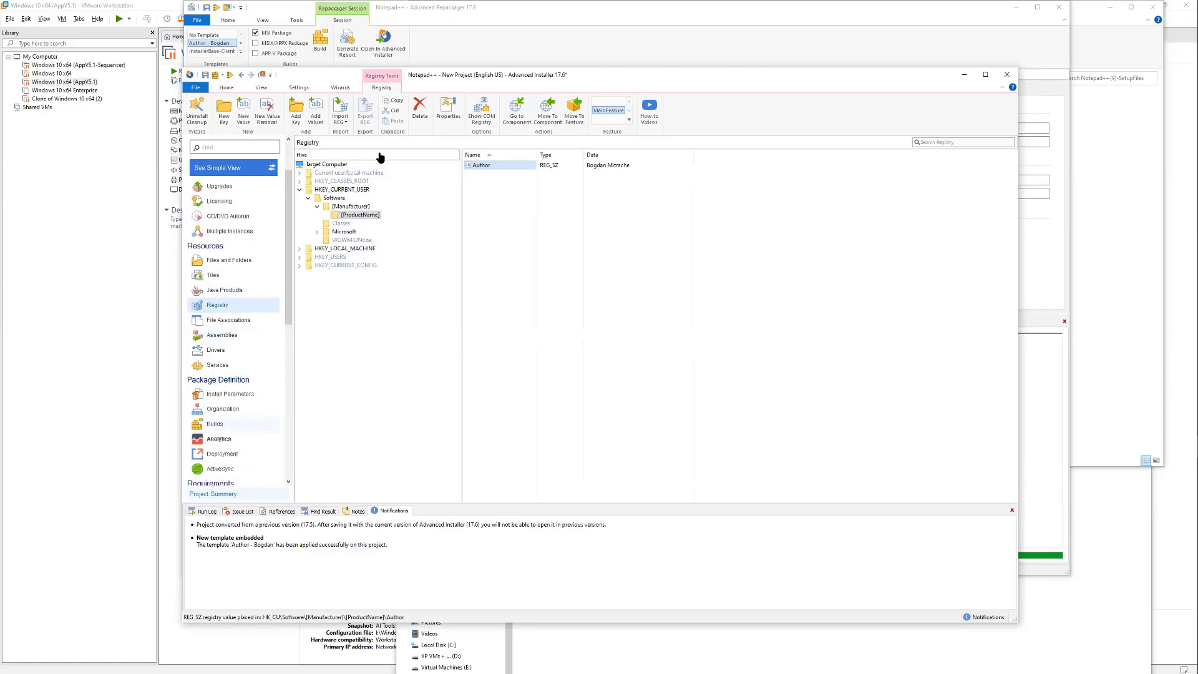
click(225, 425)
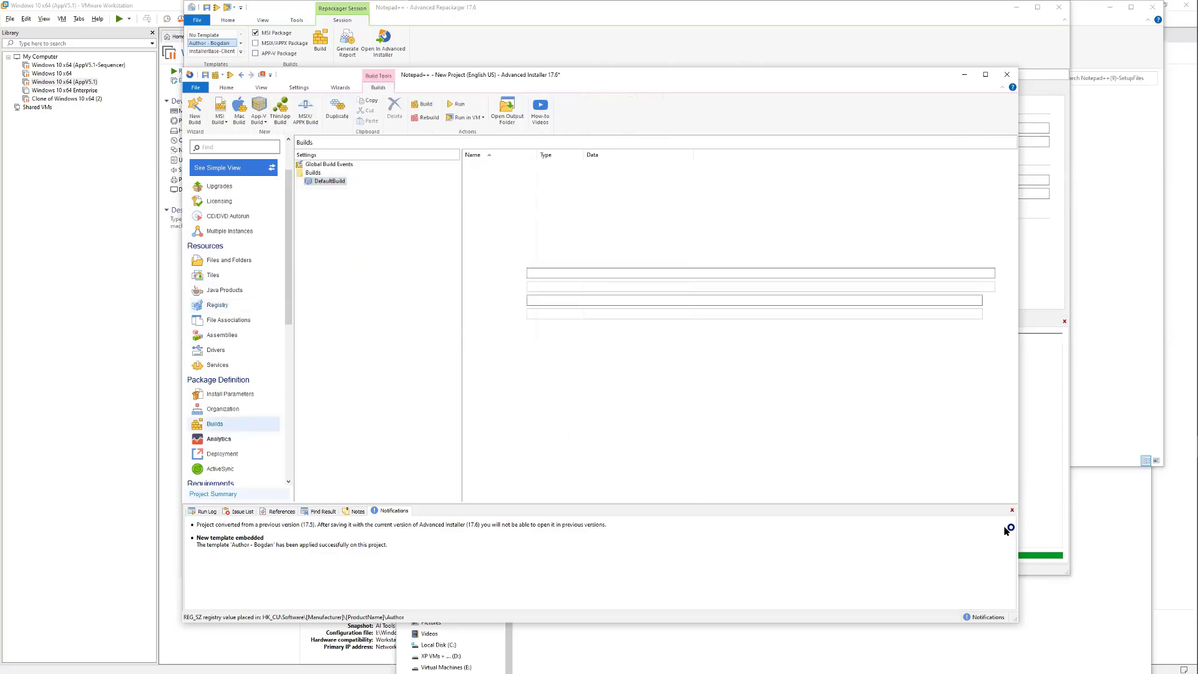
click(423, 105)
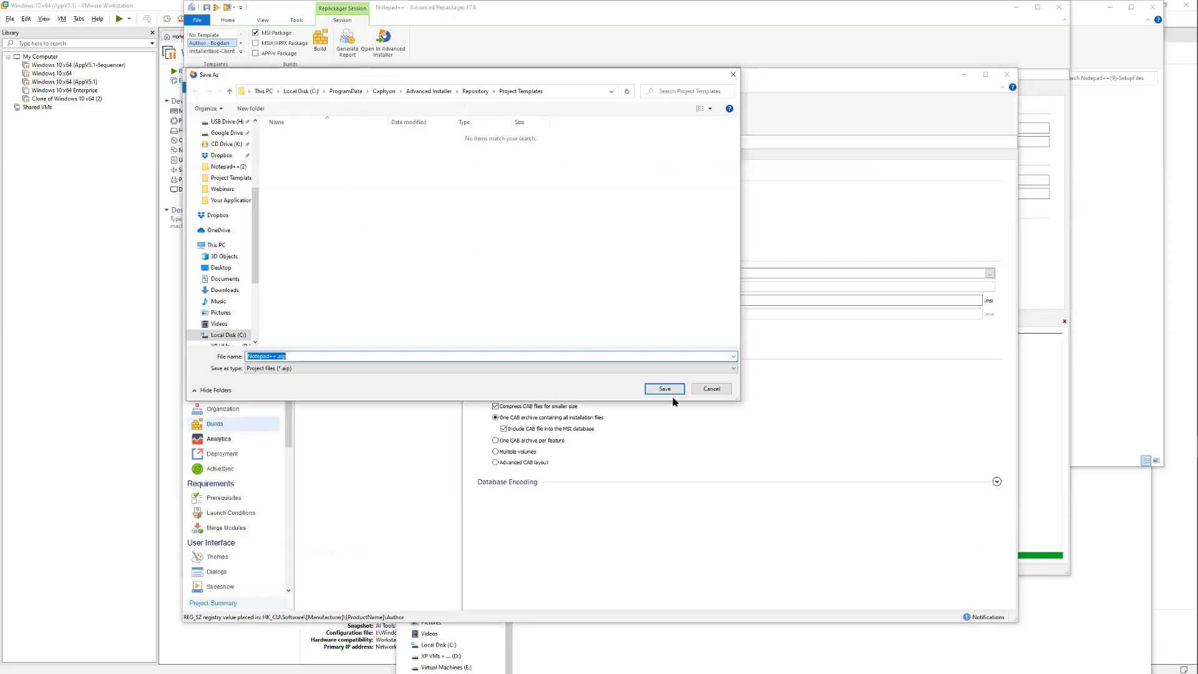
click(663, 389)
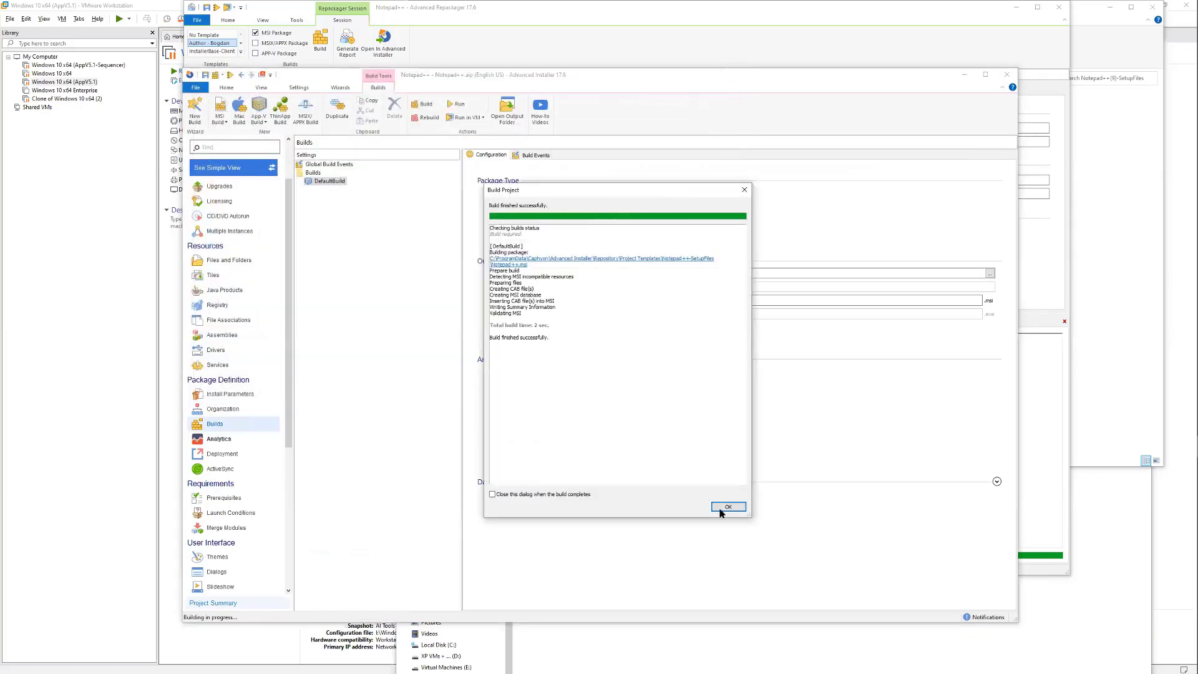
click(725, 506)
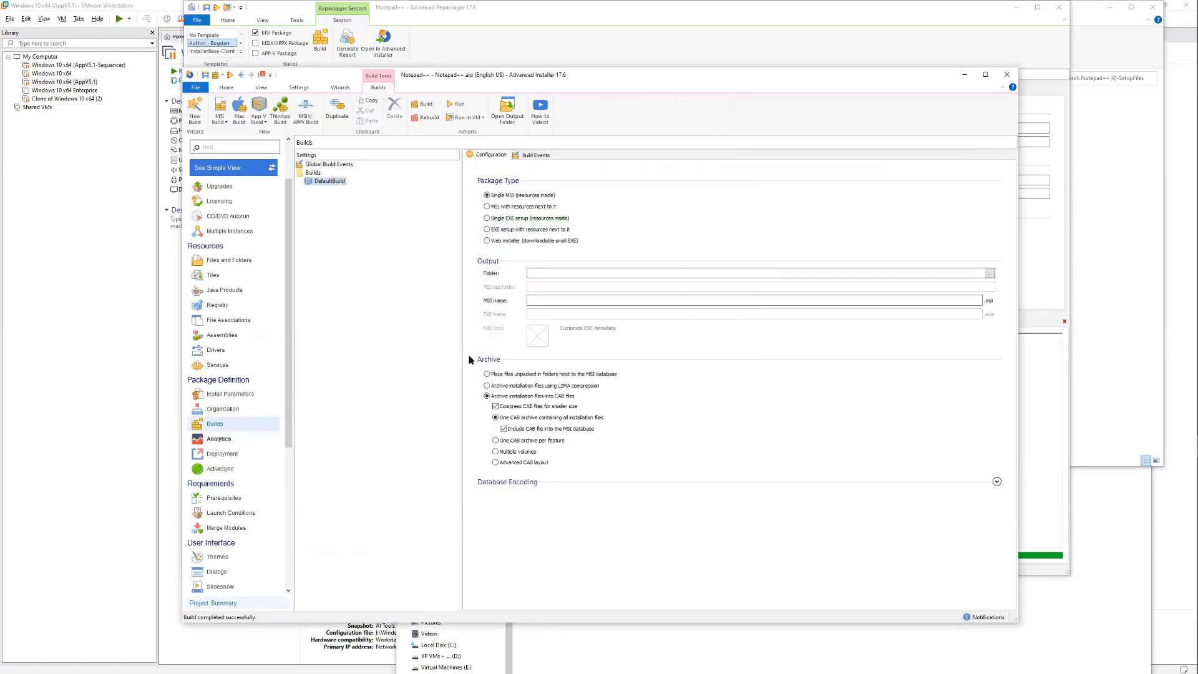
Show the build's Database Encoding options, look over the project sections, and close Advanced Installer
click(521, 484)
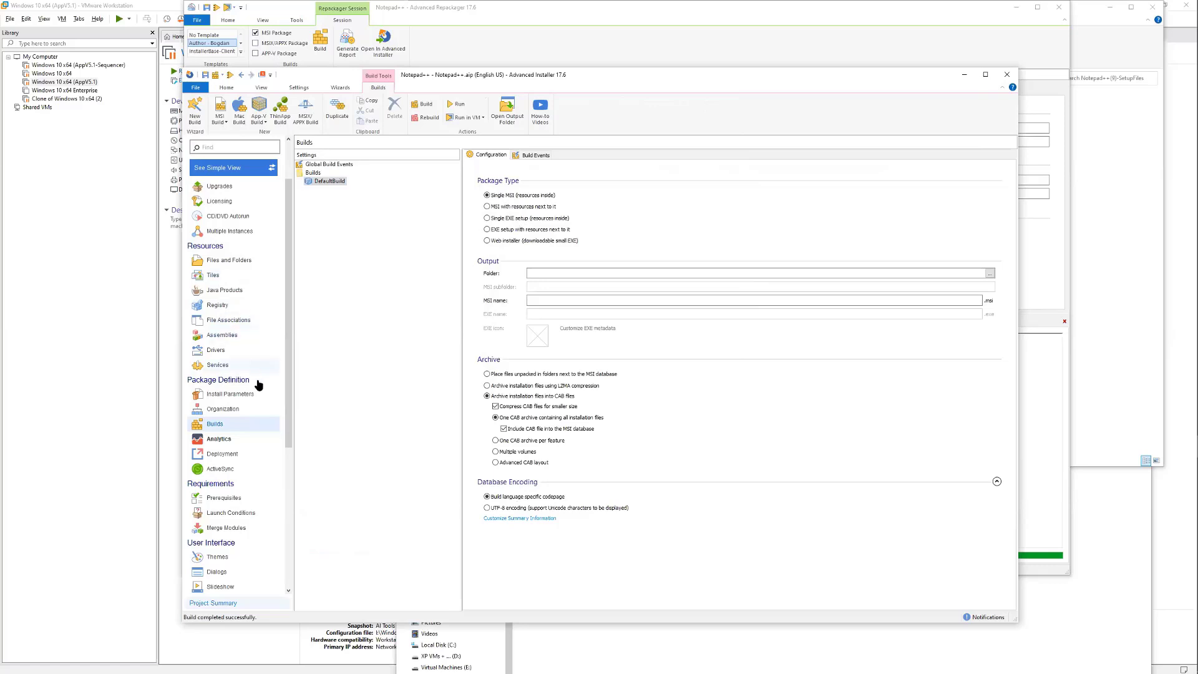
scroll(260, 385, down, 4)
scroll(275, 340, up, 5)
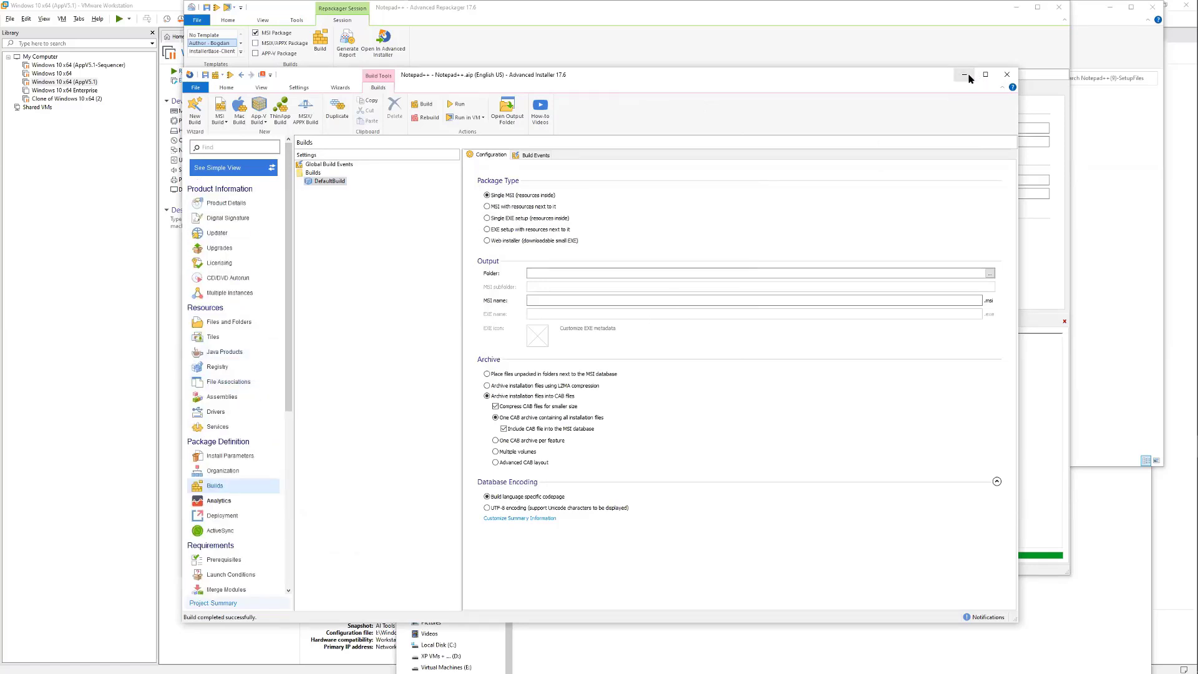
click(1005, 79)
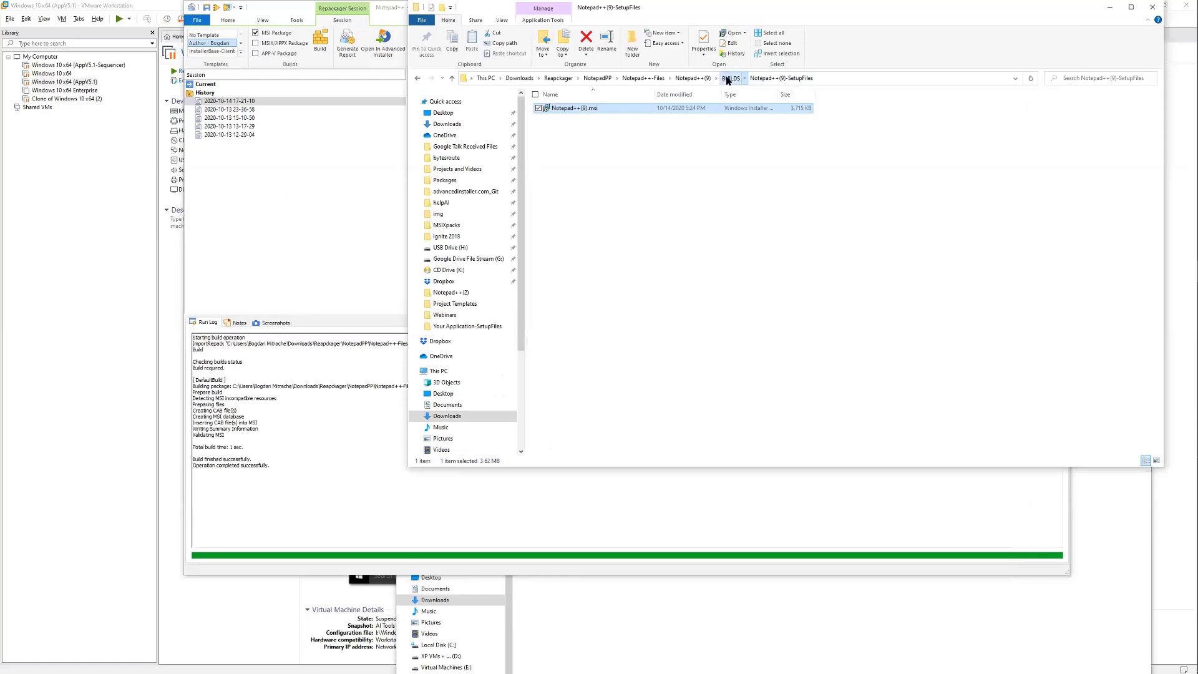
Go up to the Notepad++(9) session folder in File Explorer and select its Notepad++.rpk file
click(730, 78)
click(693, 78)
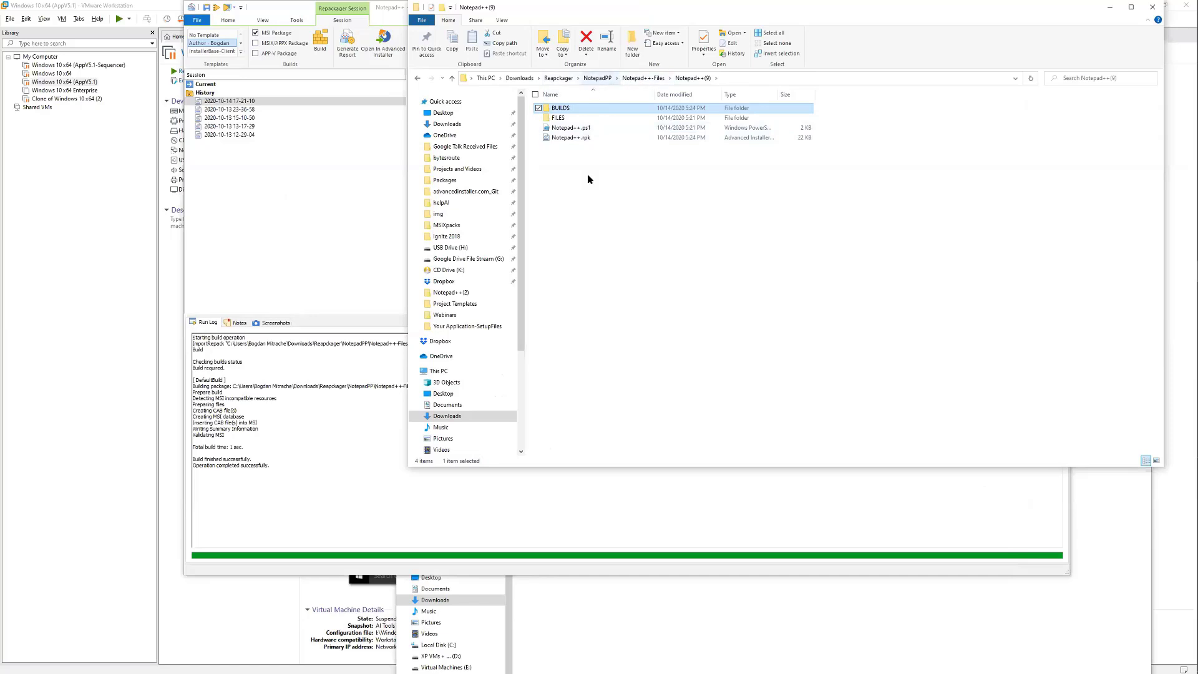
click(585, 140)
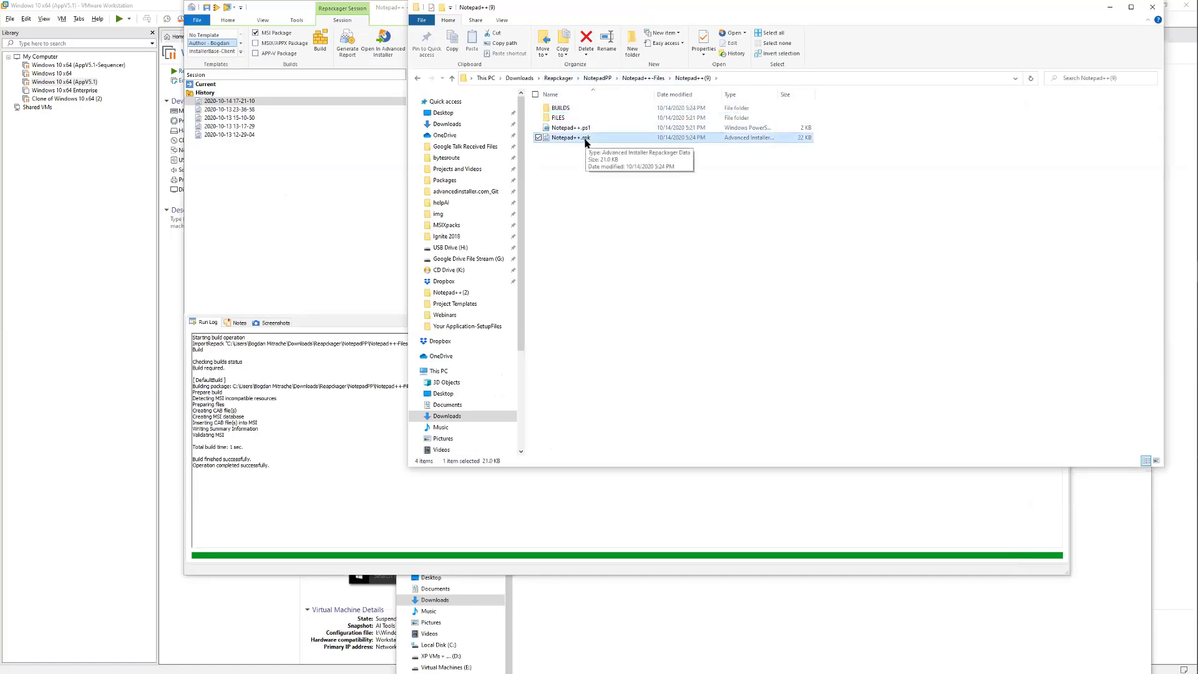
Review the Repackager session's files, registry, system and general information, and return to File Explorer
click(323, 178)
click(537, 91)
click(568, 92)
click(613, 91)
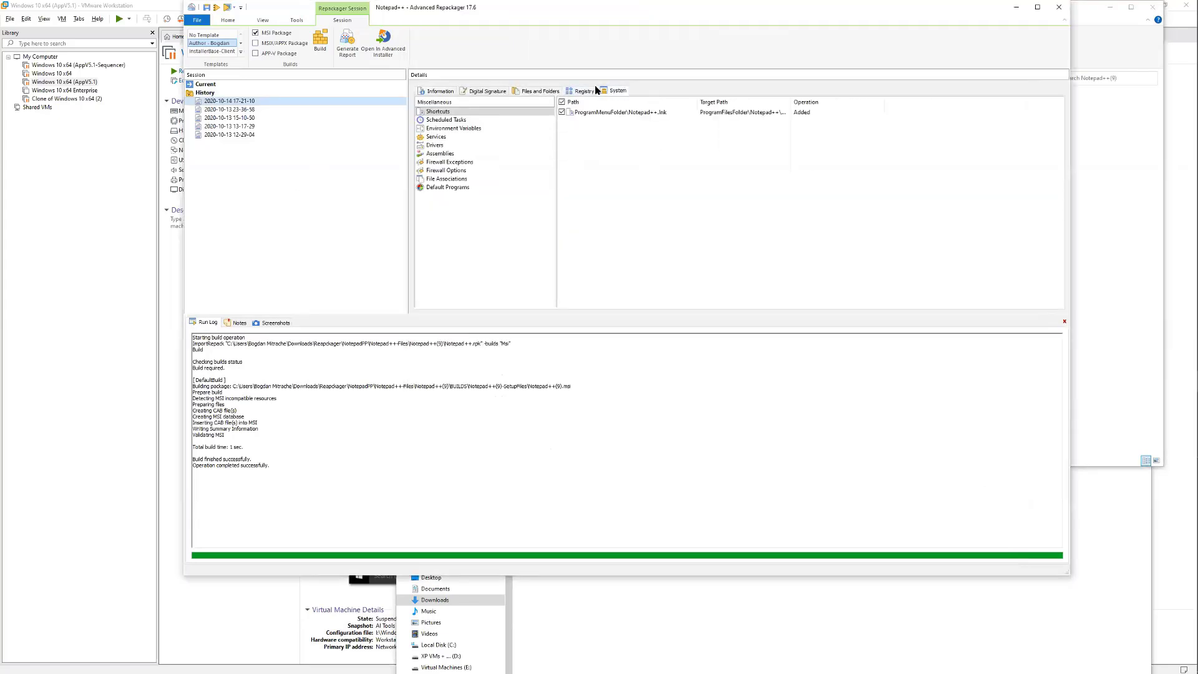
click(440, 91)
click(1094, 193)
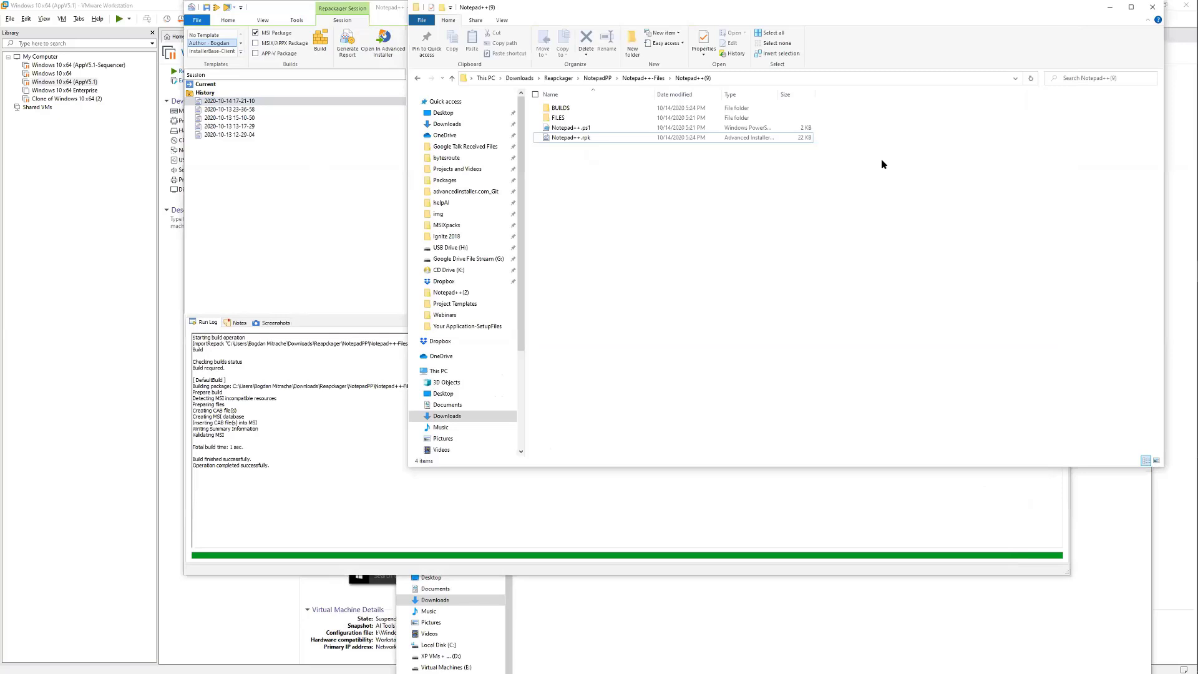
Look through the earlier session folders in Notepad++-Files and find the Notepad++.aip and Notepad++.rpk files in Notepad++(6)
click(656, 79)
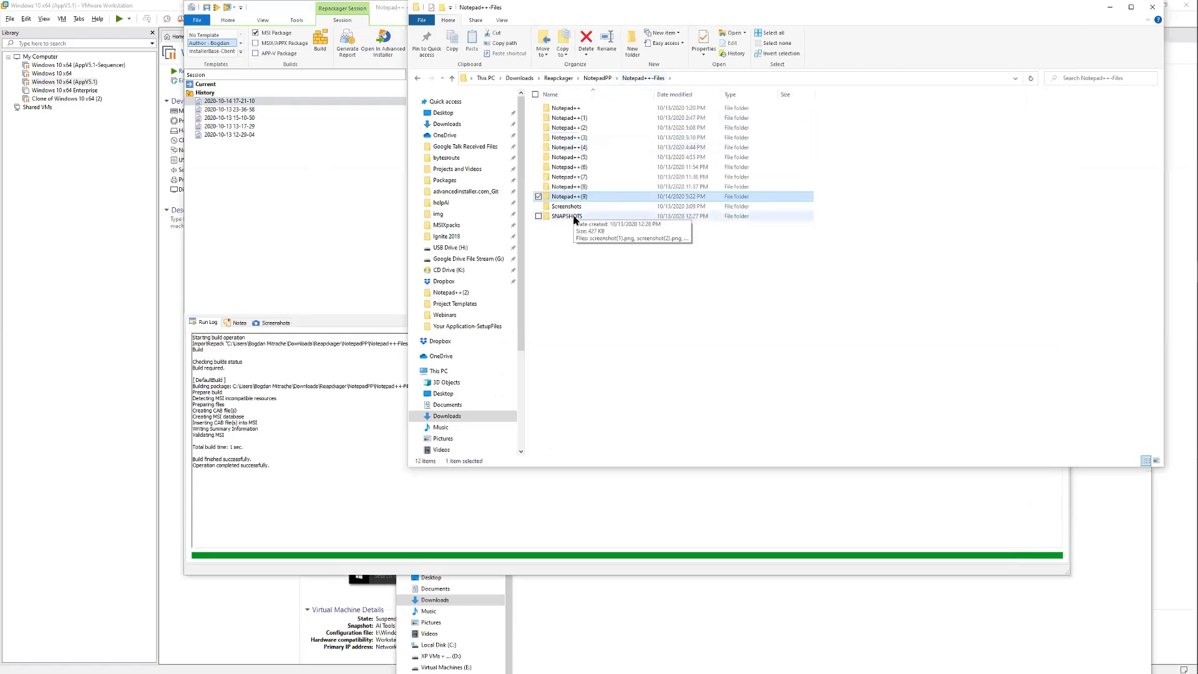
double_click(568, 187)
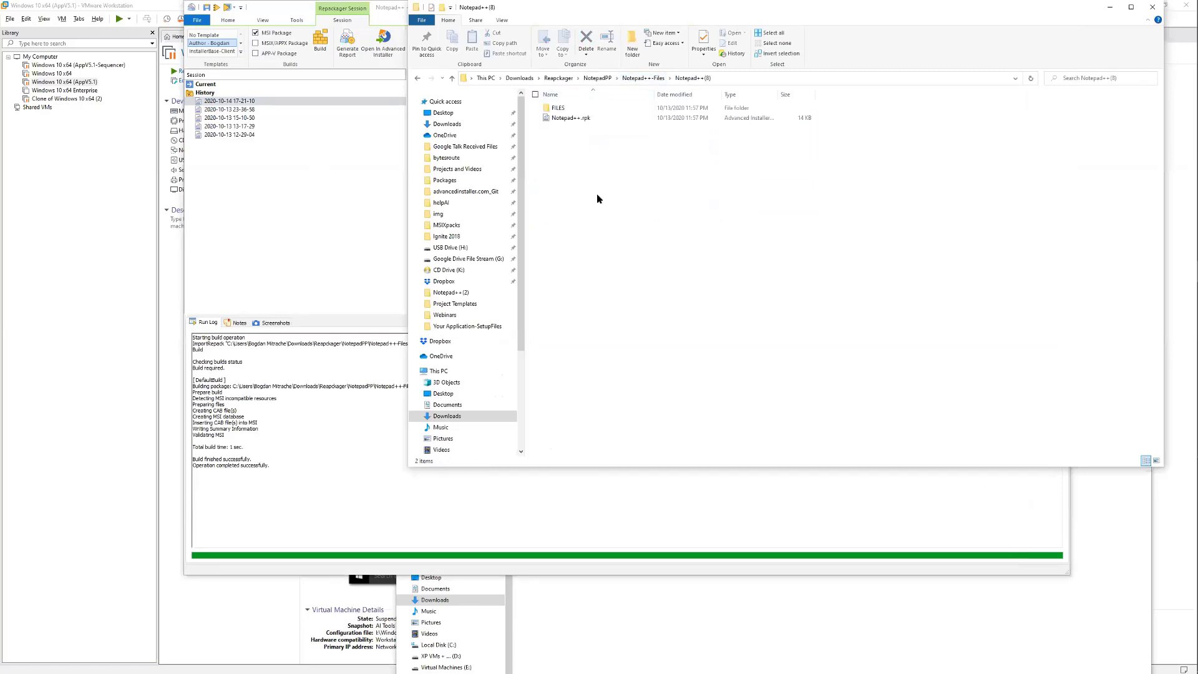
key(alt+Left)
double_click(578, 177)
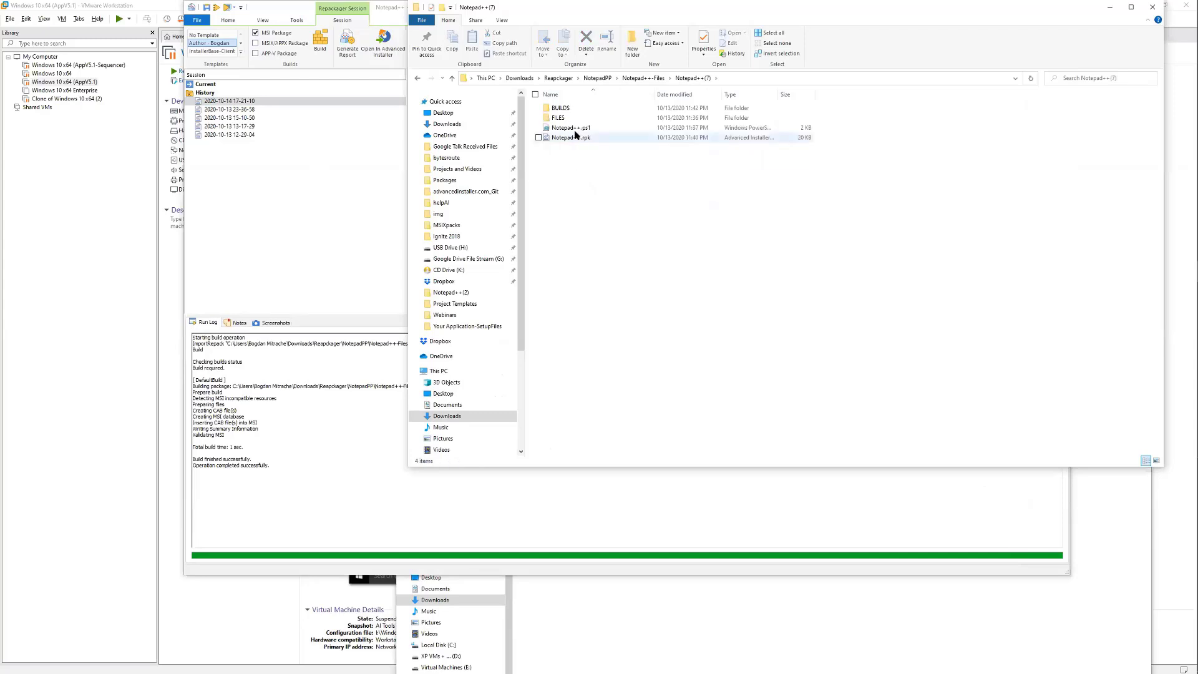
key(alt+Left)
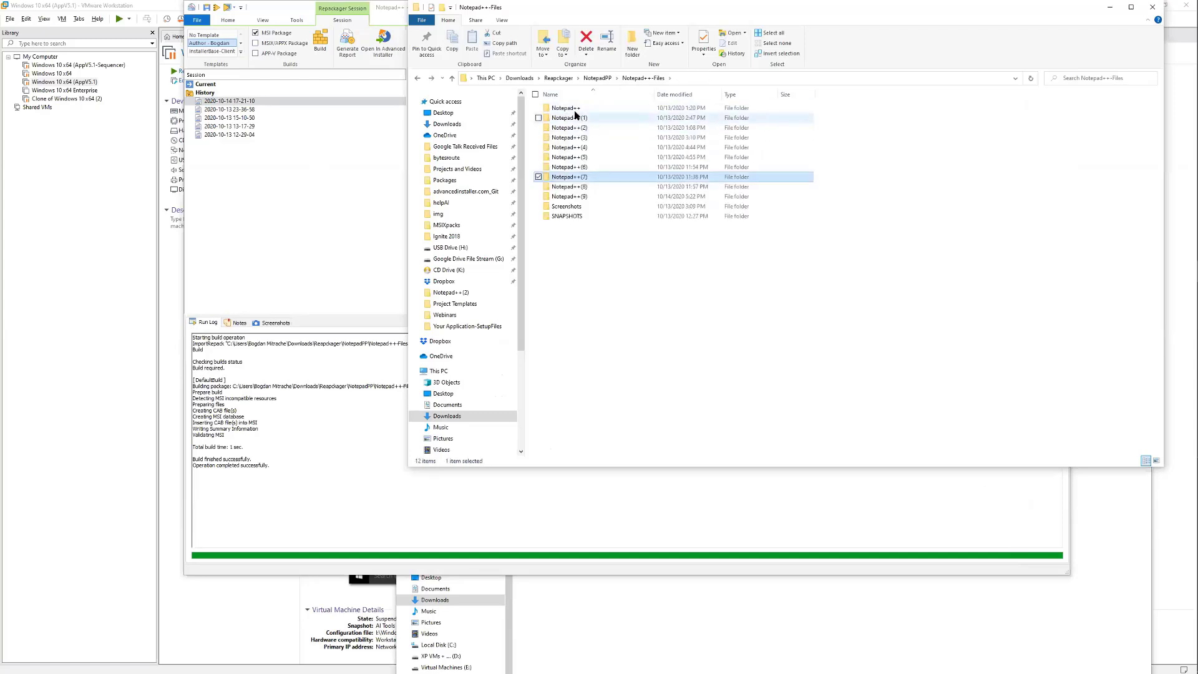
double_click(573, 110)
key(alt+Left)
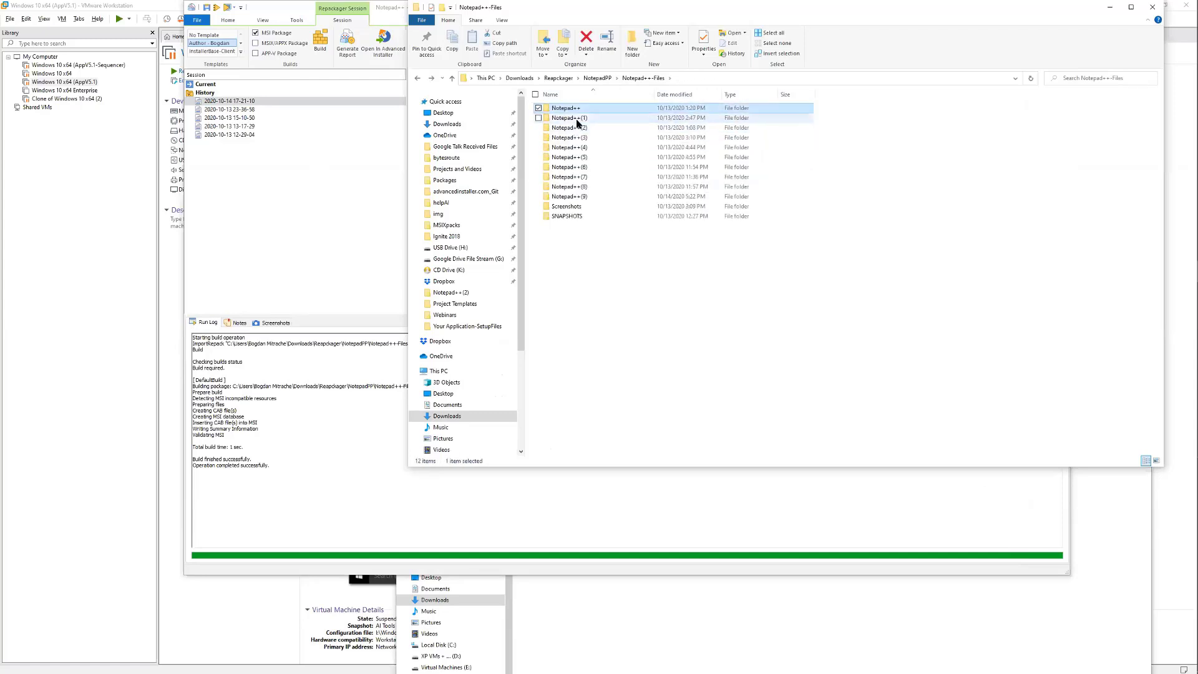
double_click(575, 167)
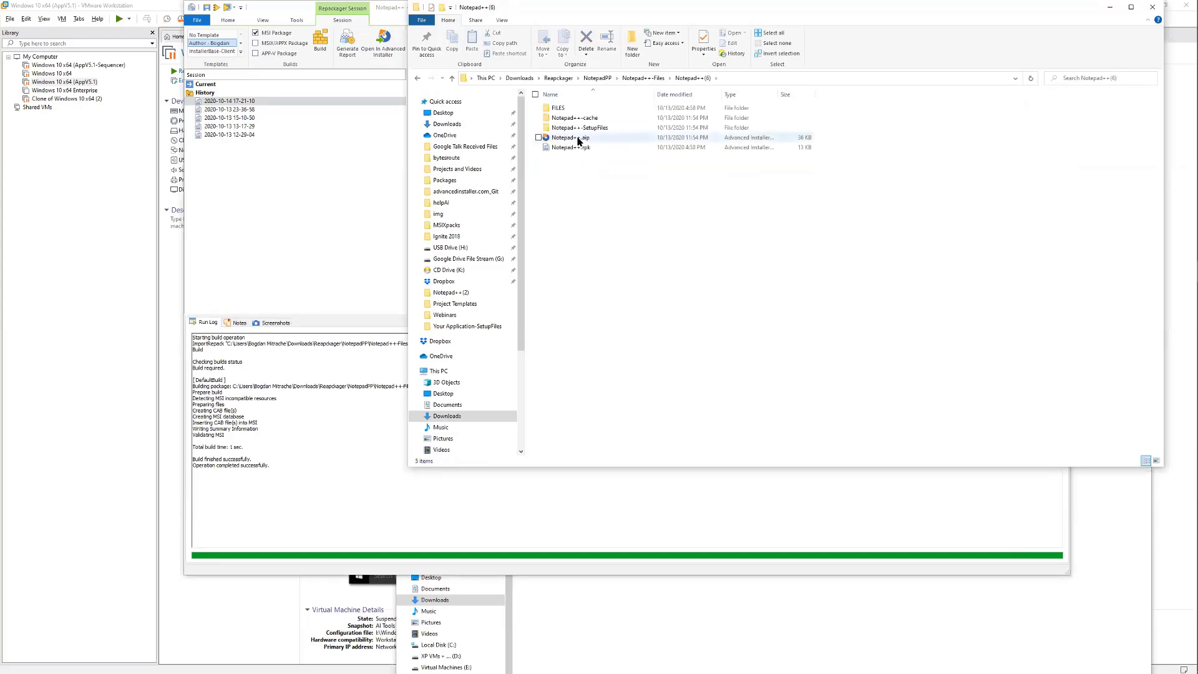
click(581, 138)
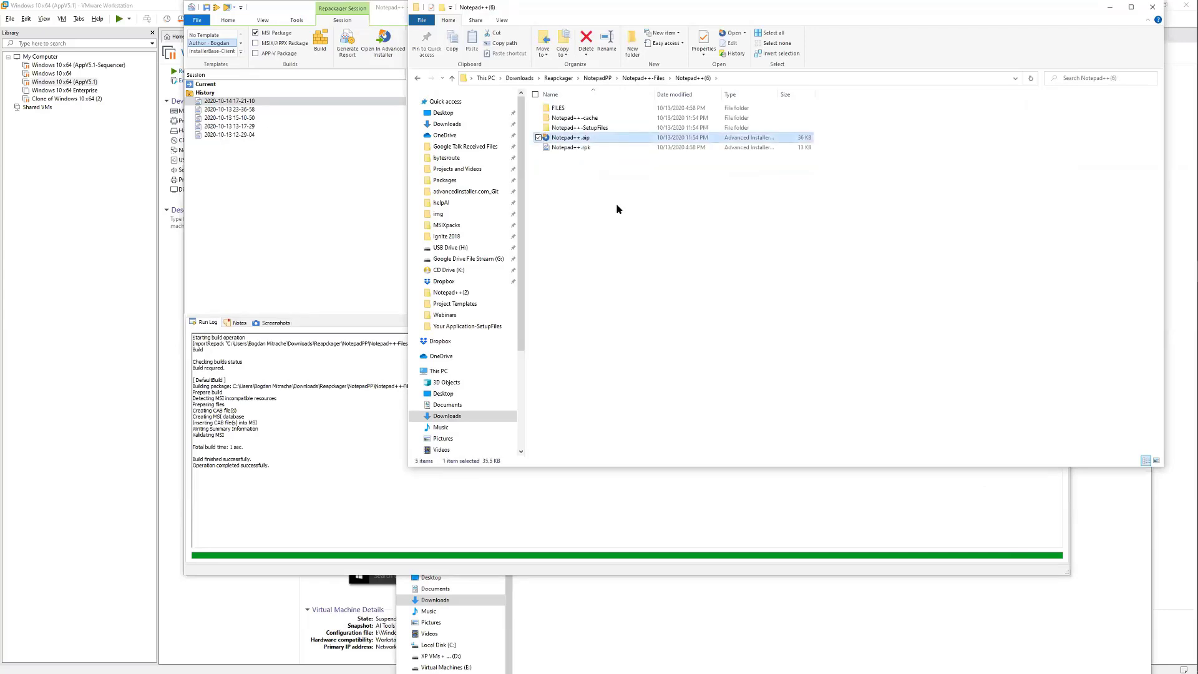
click(574, 148)
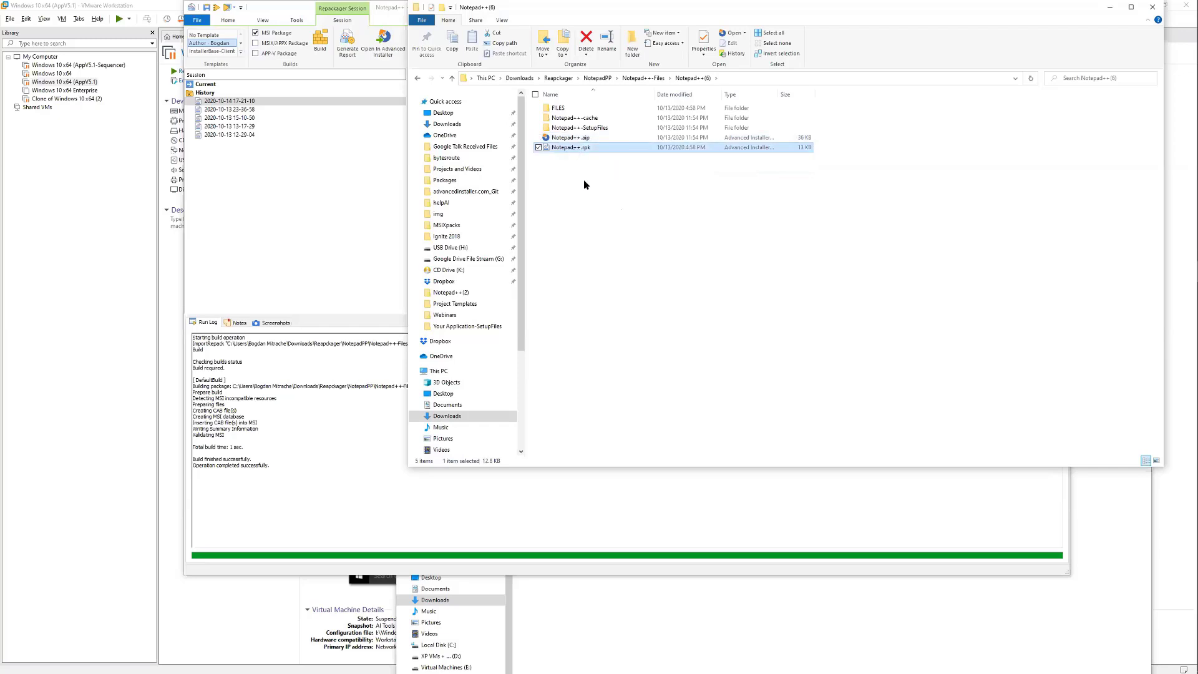
Open Notepad++.rpk from the Notepad++(6) folder in Advanced Installer, close the new project without saving, and return to File Explorer
double_click(575, 148)
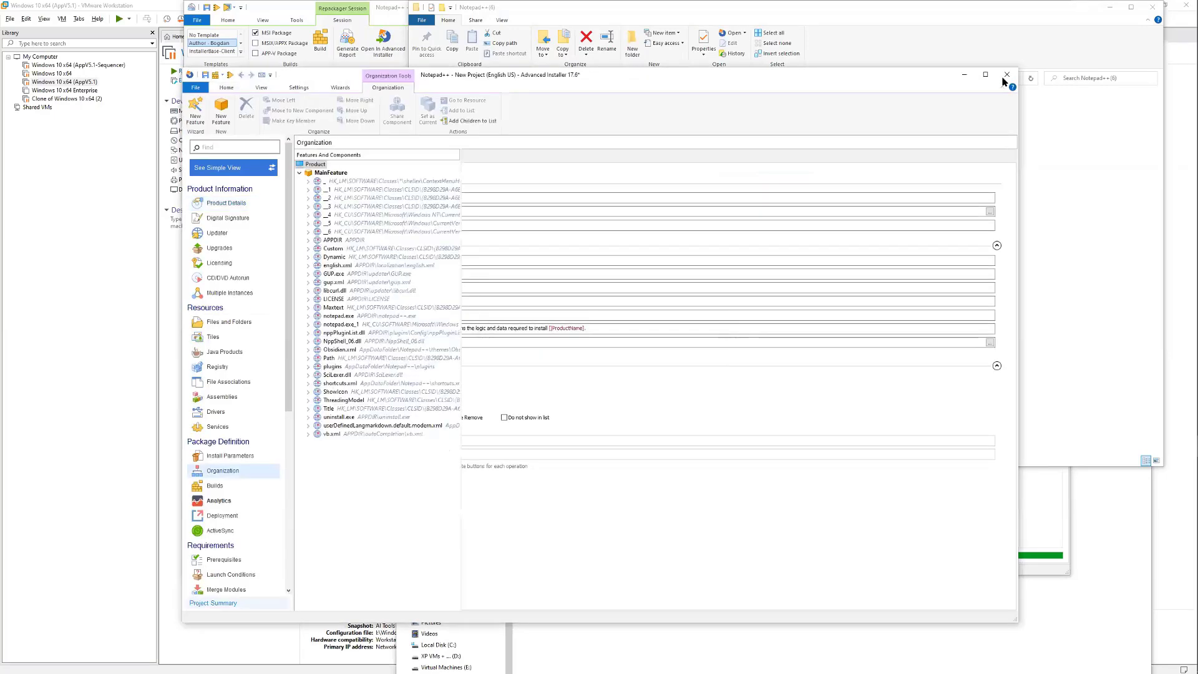
click(629, 357)
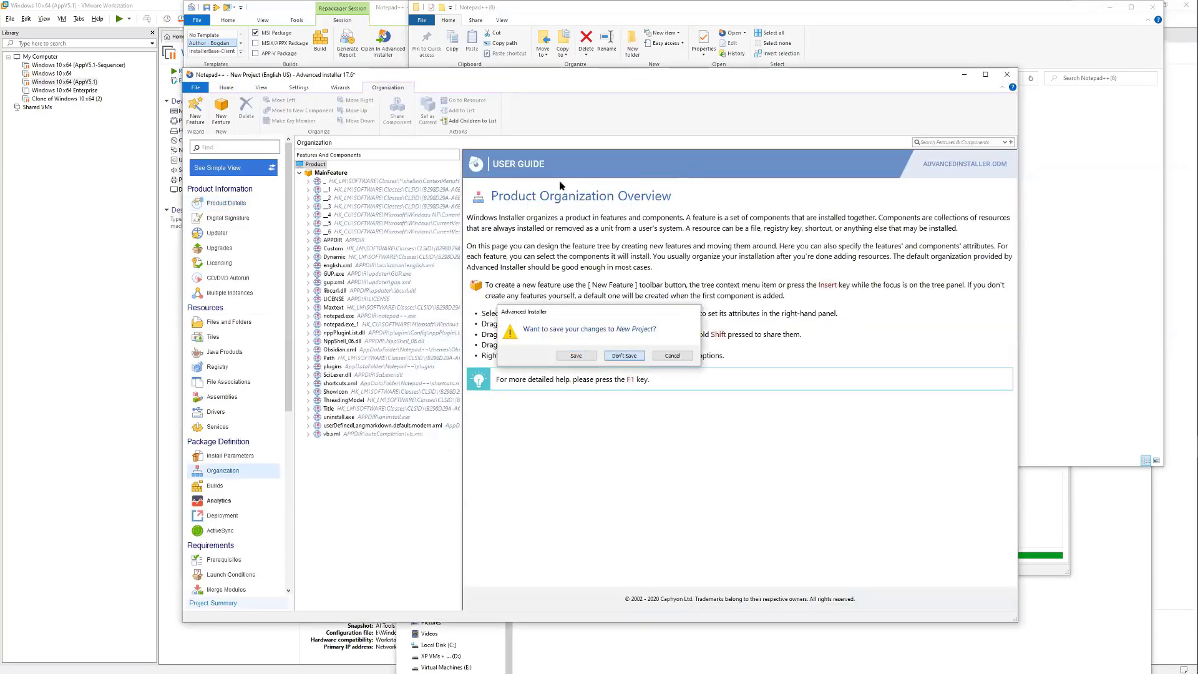
click(1089, 249)
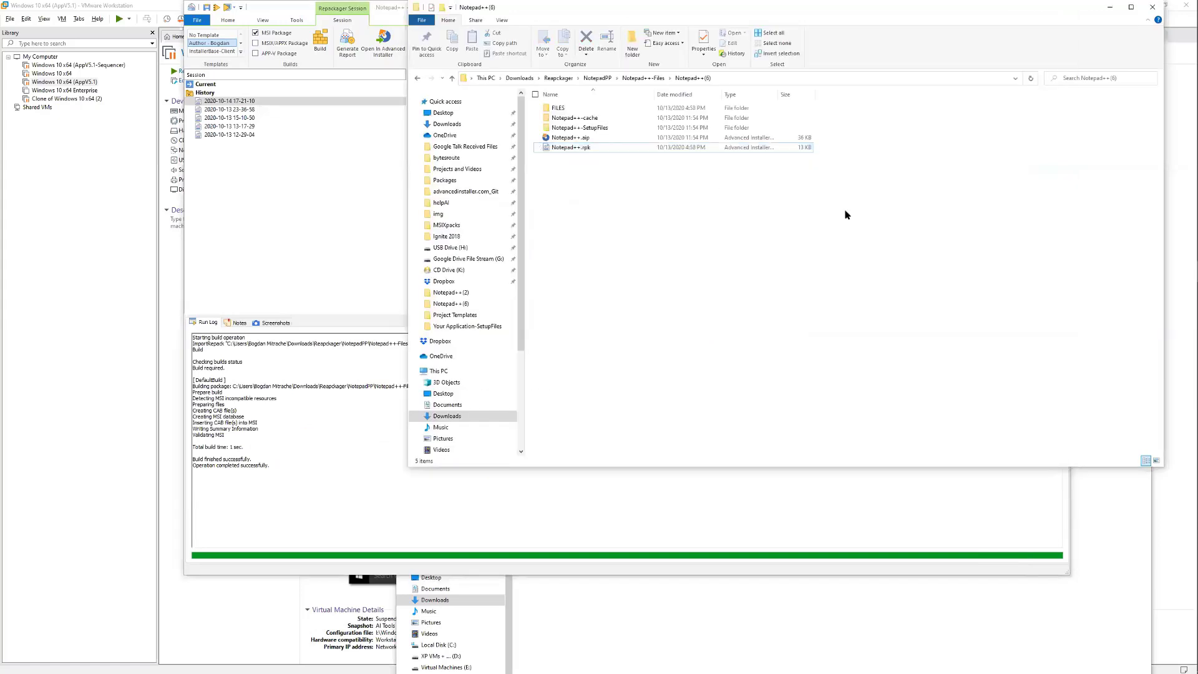
Point out the Notepad++.aip and Notepad++.rpk files, glance at the session in Advanced Repackager, and reselect Notepad++.rpk in File Explorer
click(598, 139)
click(598, 147)
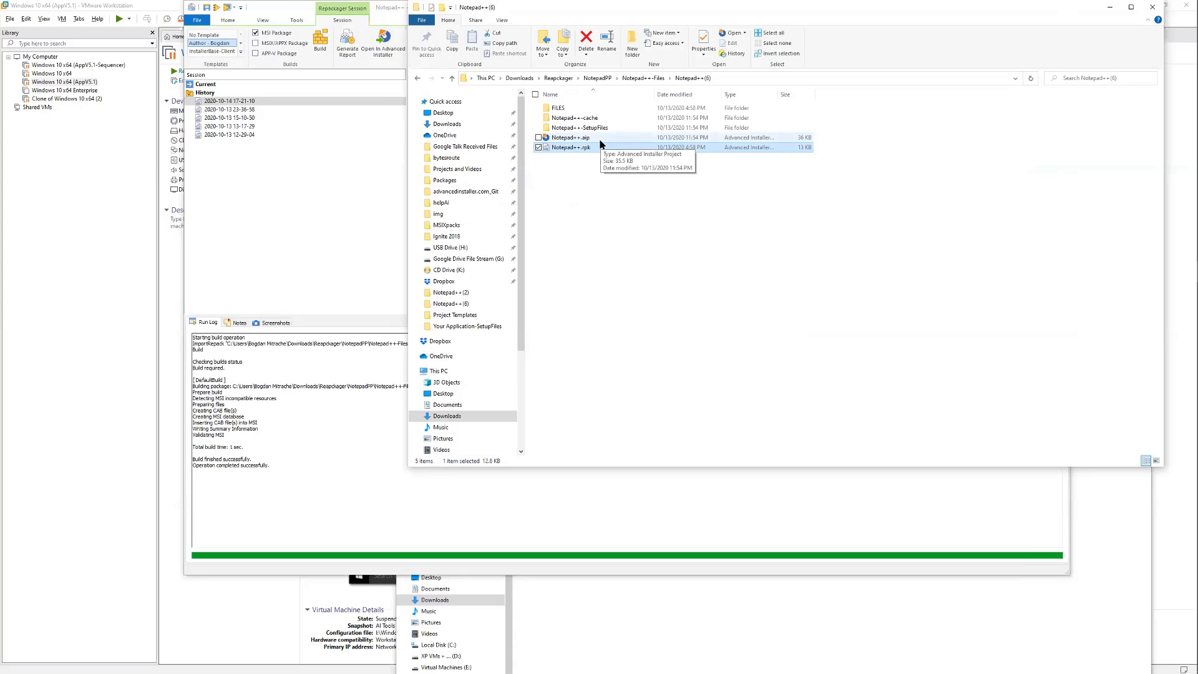
click(600, 139)
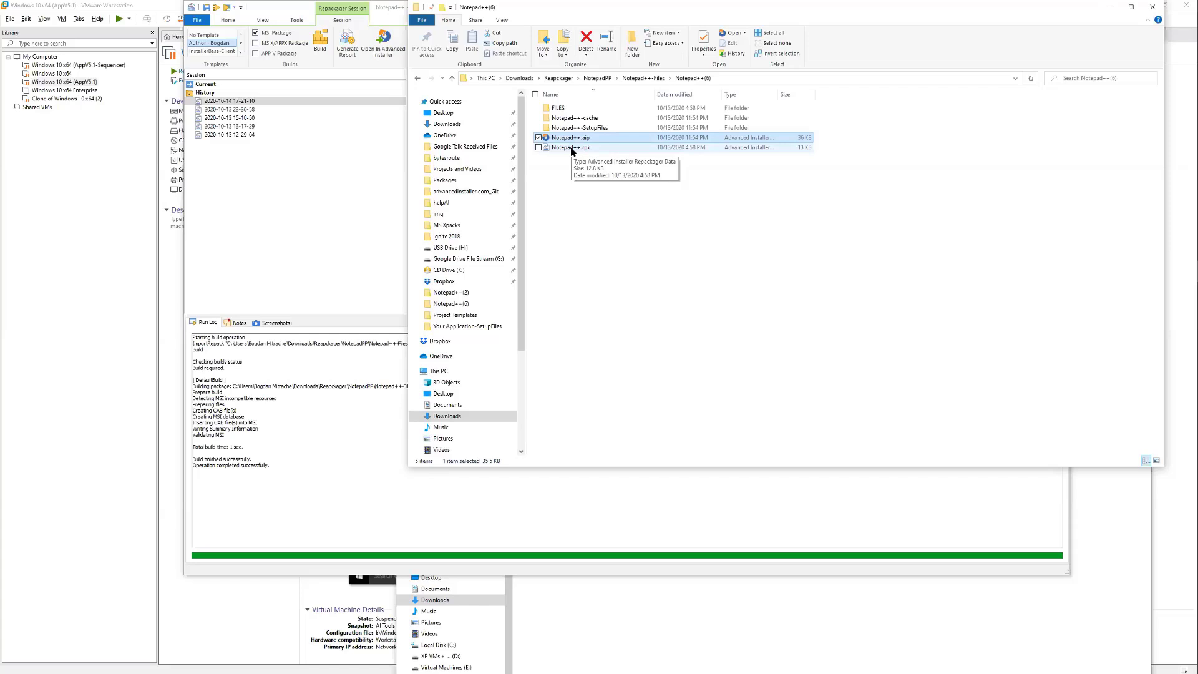
click(571, 149)
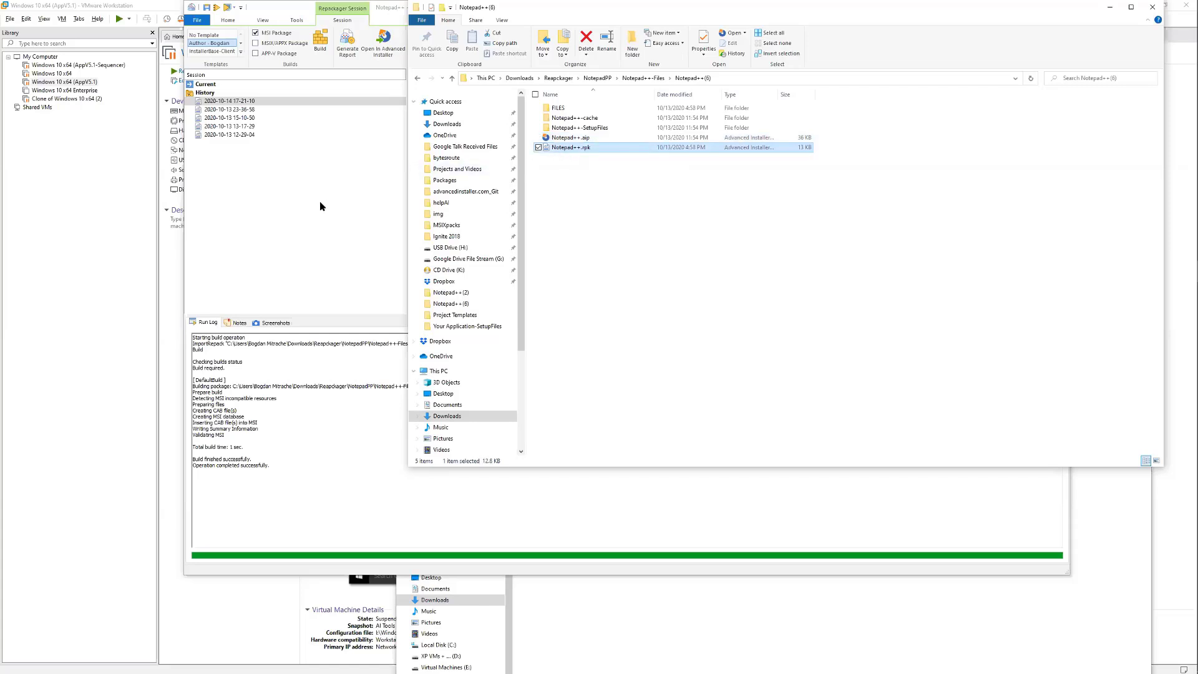
click(355, 206)
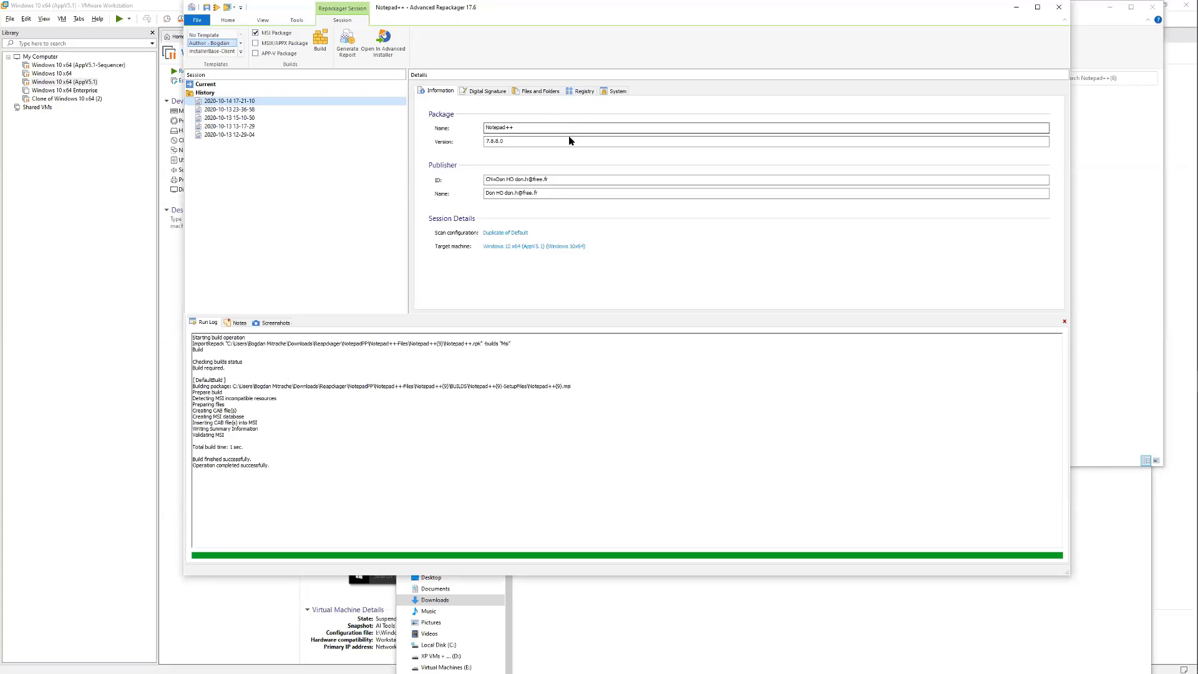
click(1124, 254)
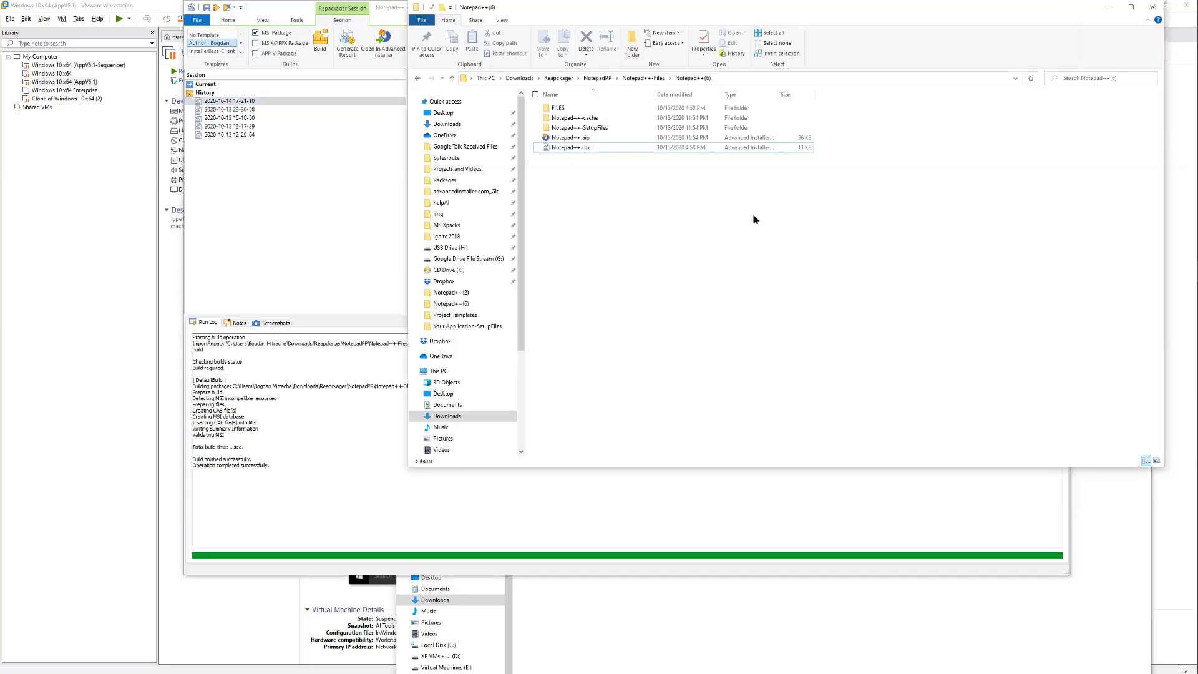
click(587, 148)
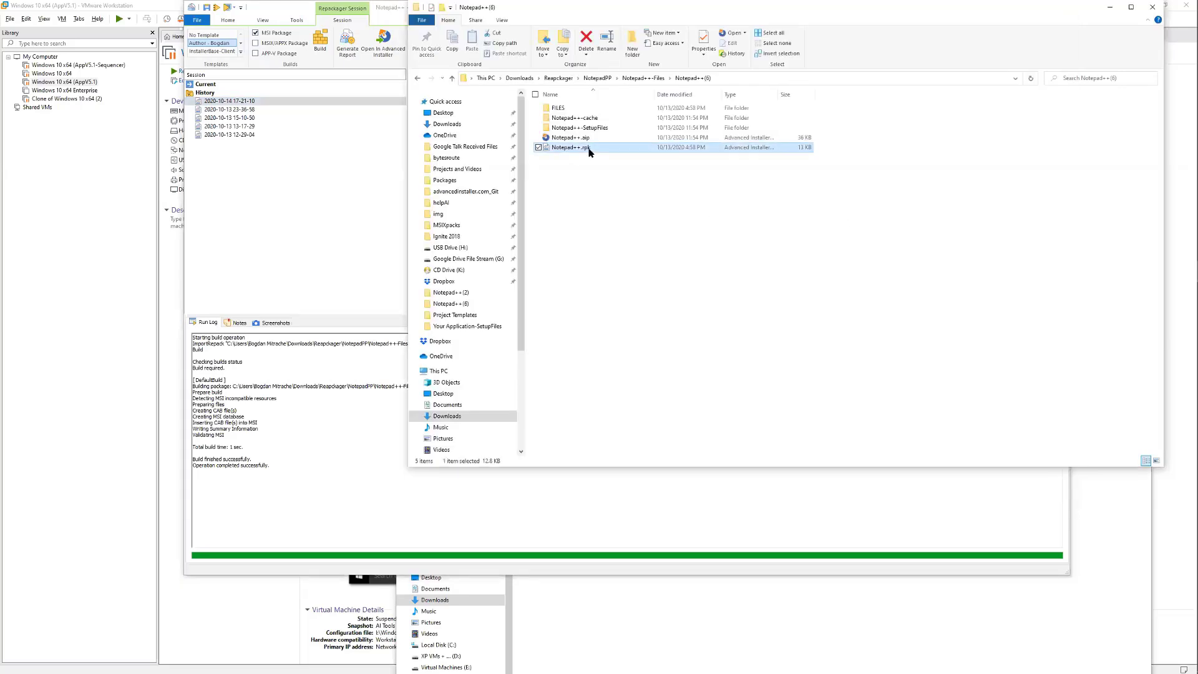
Go up to the NotepadPP folder and open the Notepad++.rpp project file in Visual Studio Code
click(606, 79)
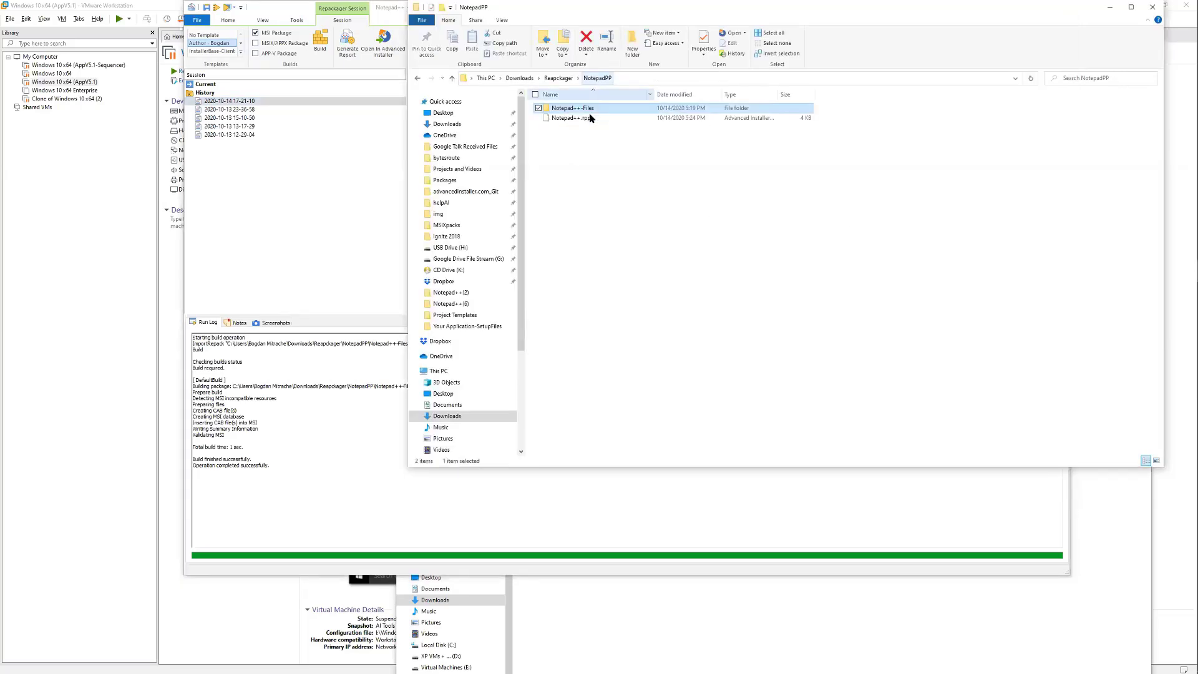
click(583, 119)
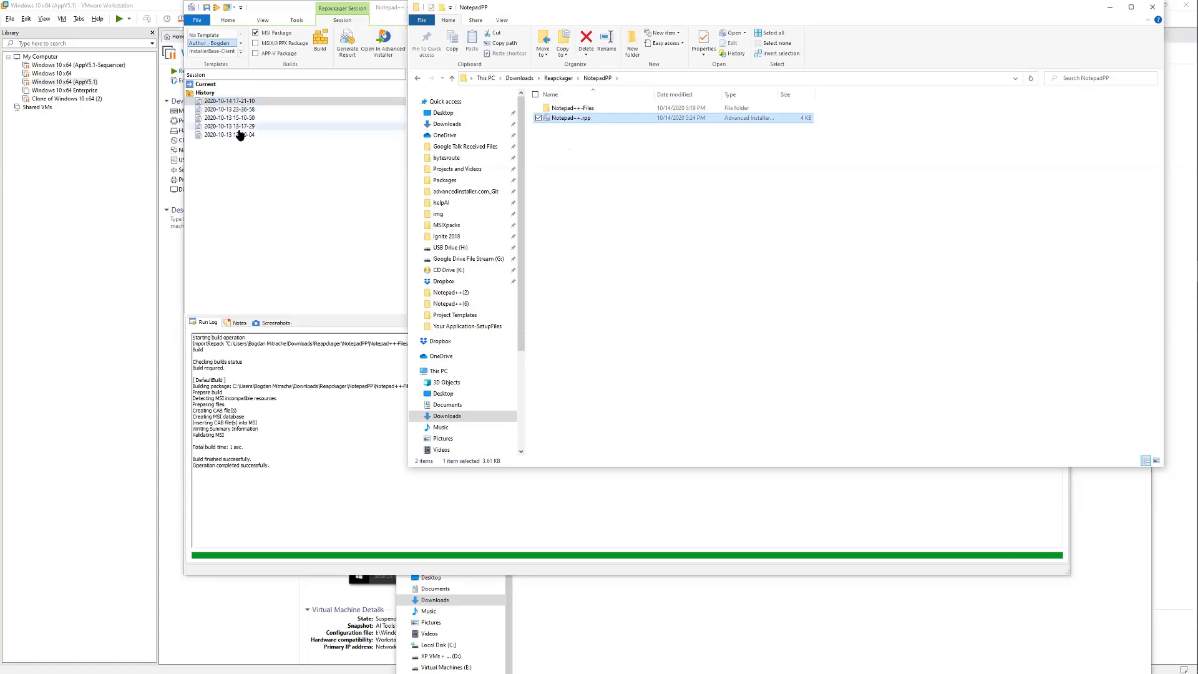
right_click(571, 118)
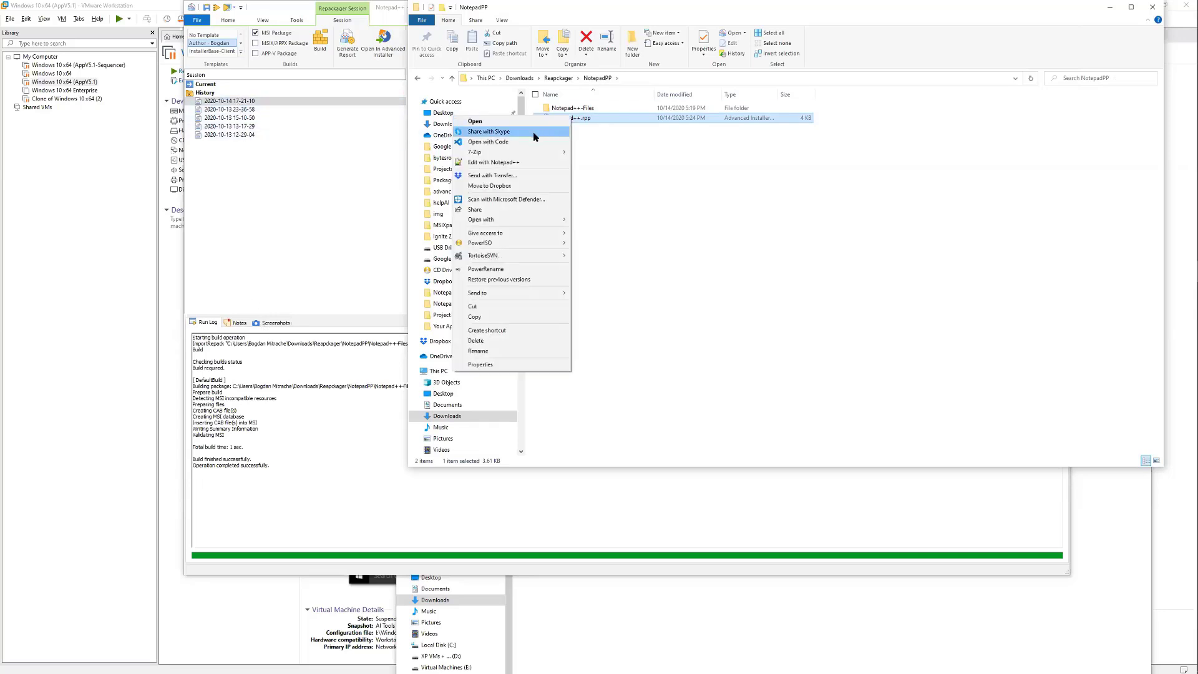
click(522, 152)
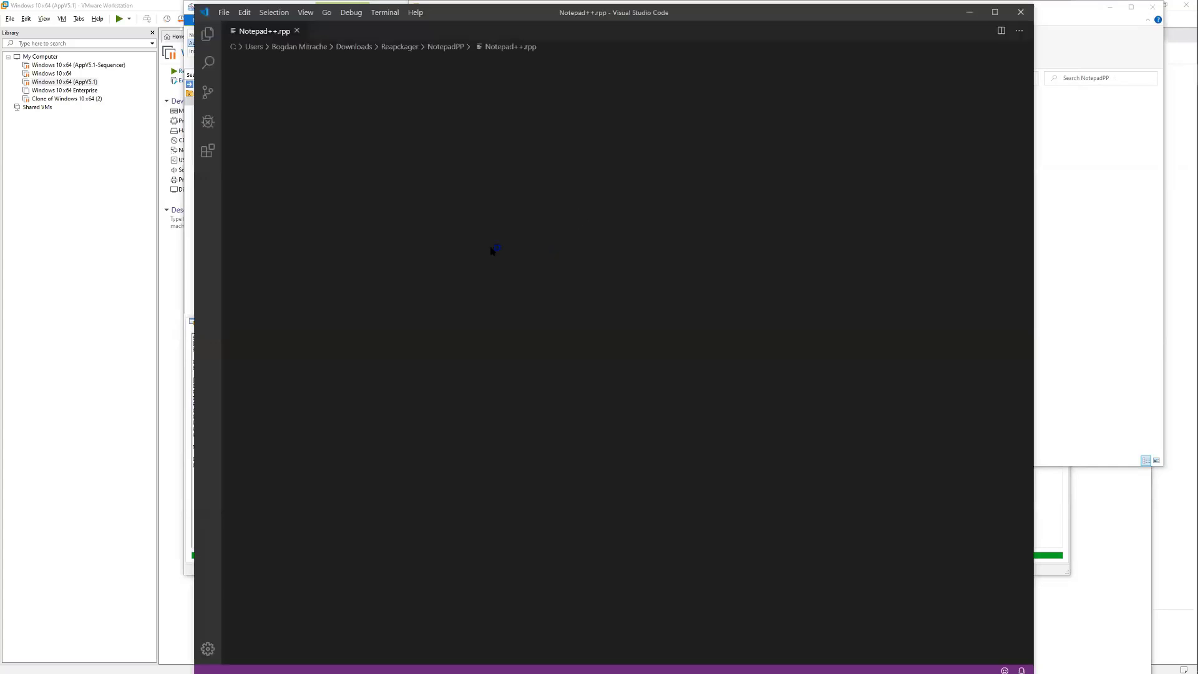
Examine the Sessions collection and its .rpk paths in Notepad++.rpp, minimize Visual Studio Code, and return to Advanced Repackager
scroll(432, 301, down, 7)
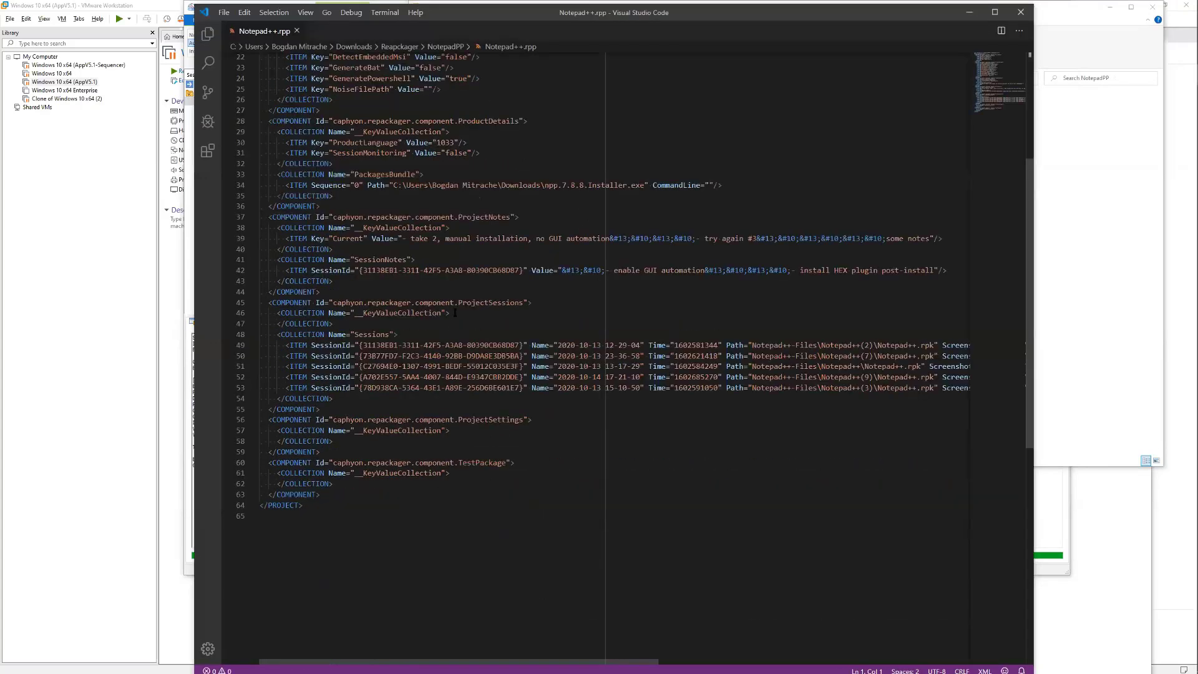
click(358, 335)
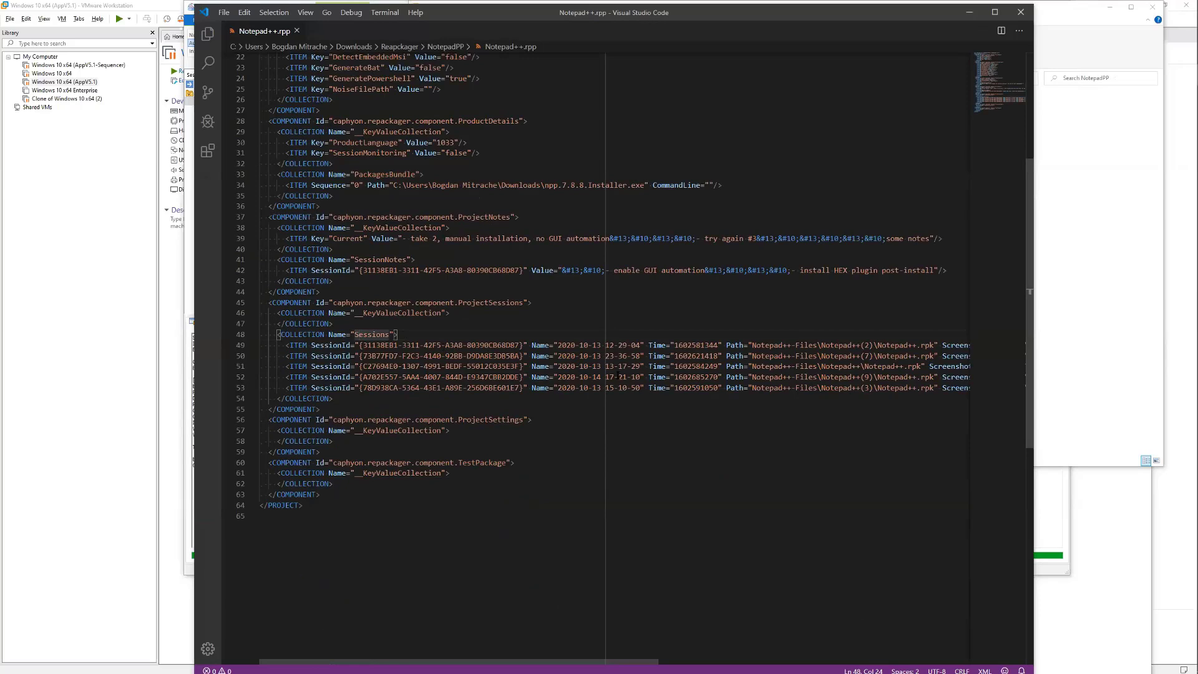
double_click(926, 345)
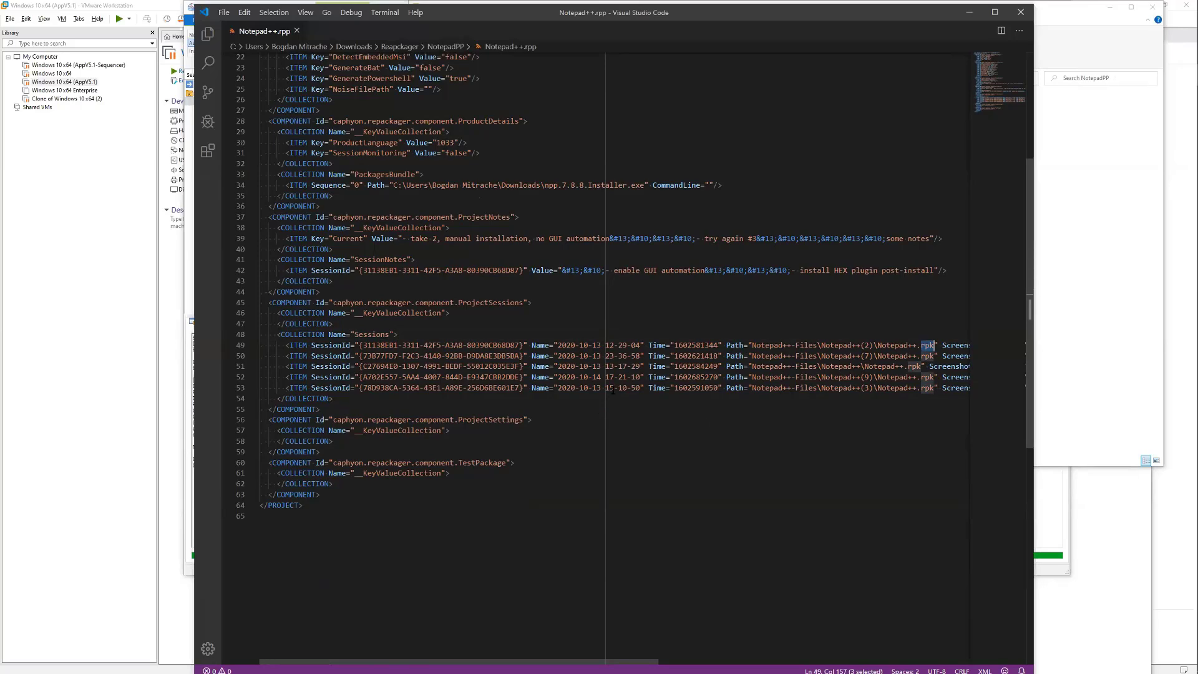
scroll(613, 390, up, 1)
scroll(468, 217, up, 2)
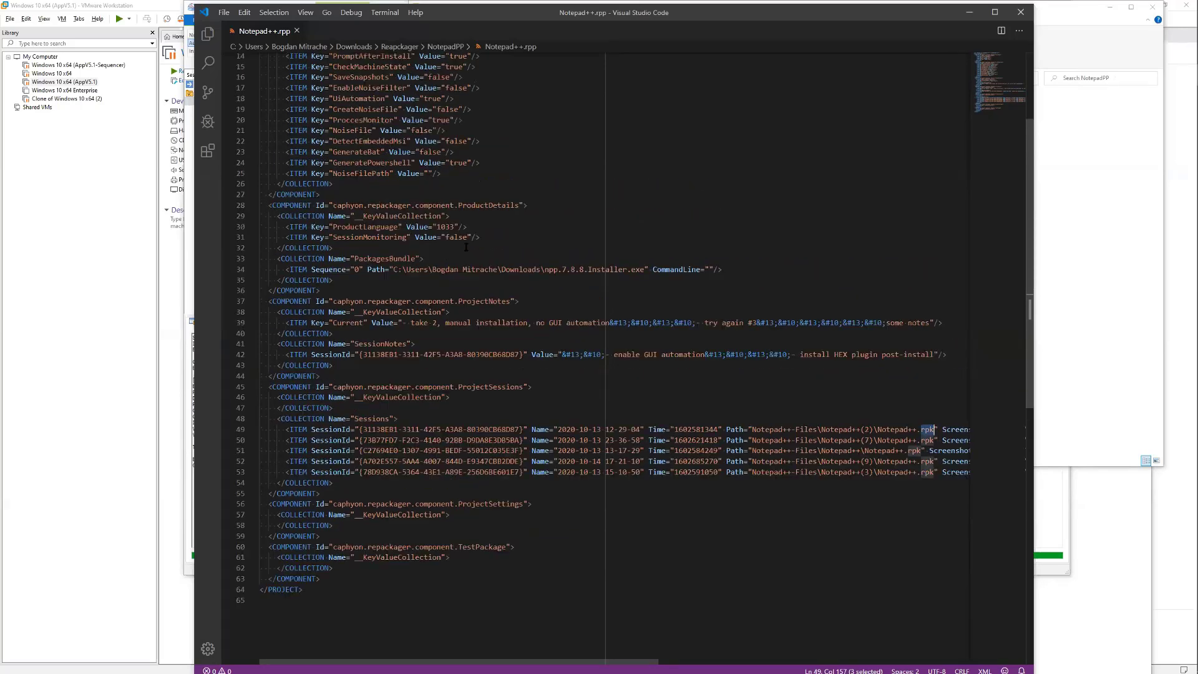
click(969, 12)
click(315, 158)
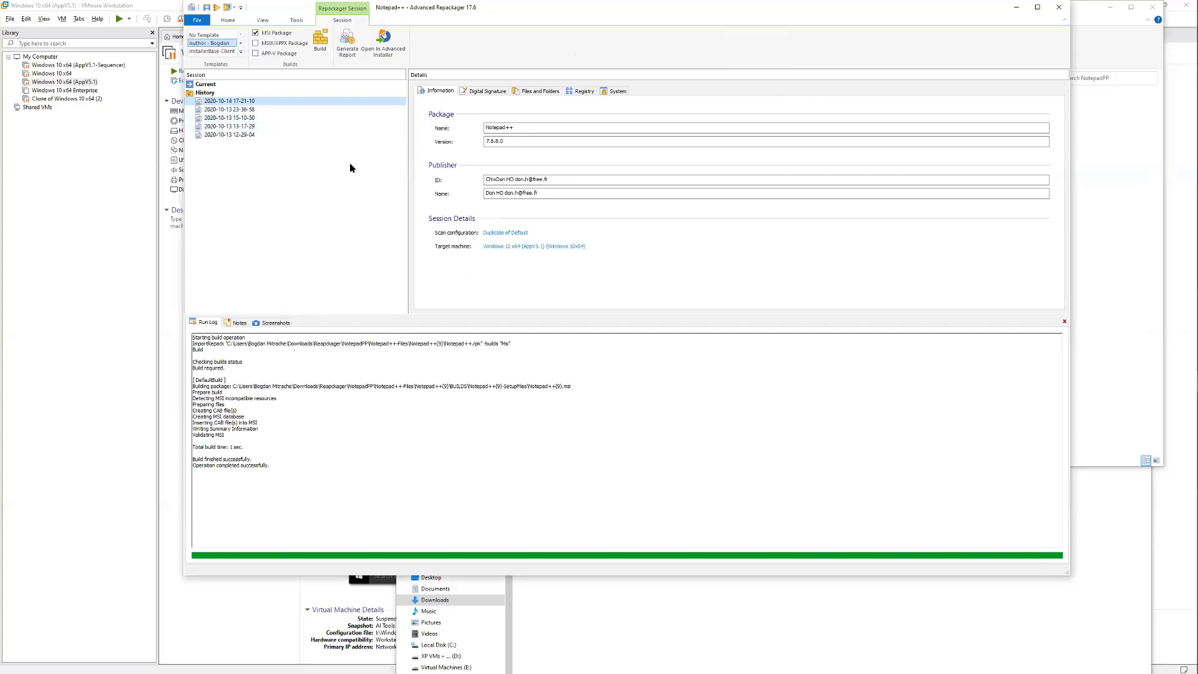
Set the session to build an MSIX/APPX package instead of an MSI package
click(529, 193)
click(256, 45)
click(255, 34)
Enable digital signing with the TestCert_2020-5-22_15-52-2 certificate and synchronize the Publisher ID with it
click(472, 93)
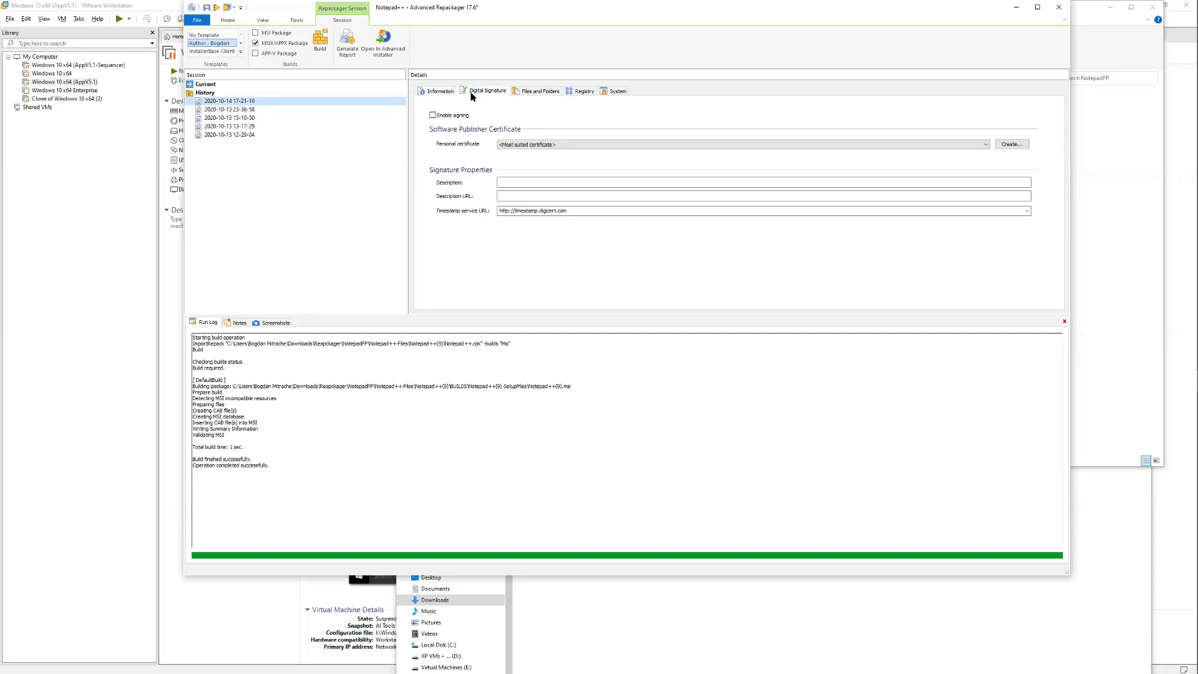
click(536, 148)
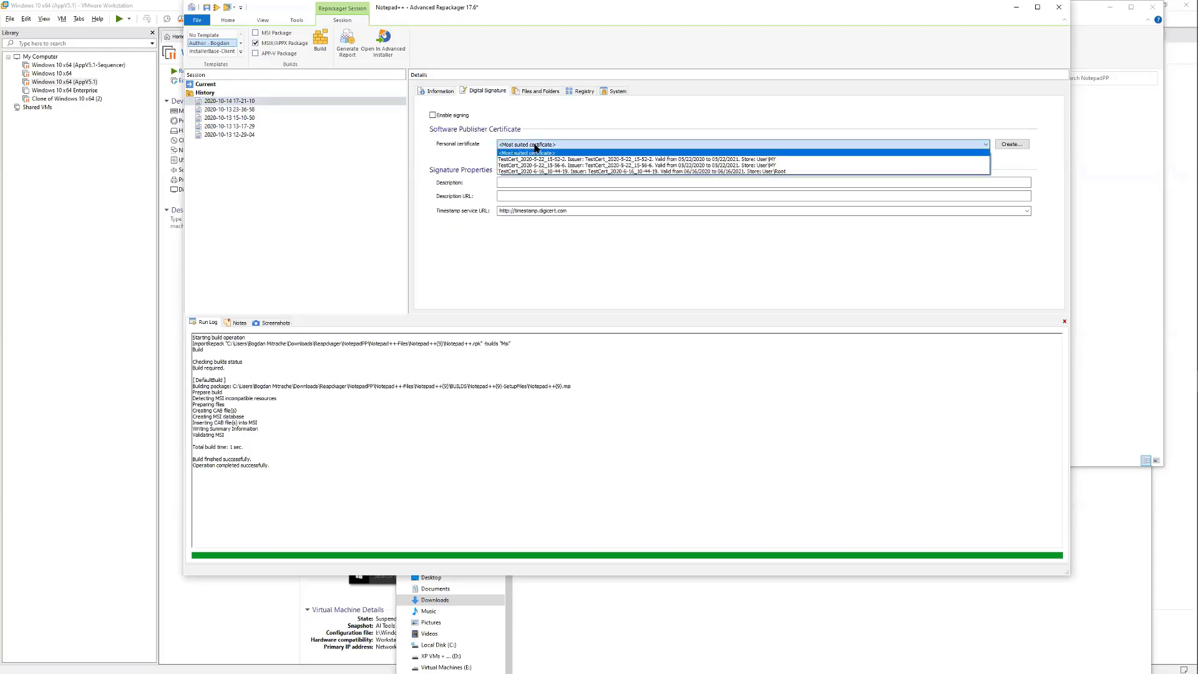
click(540, 160)
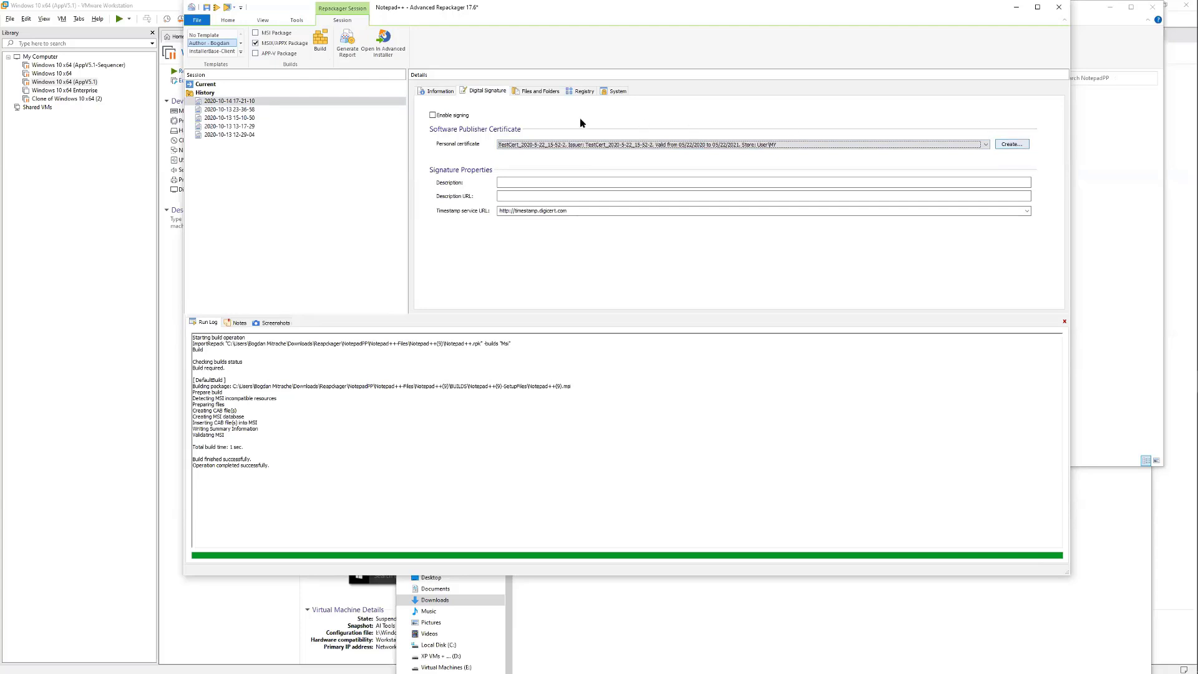
click(458, 117)
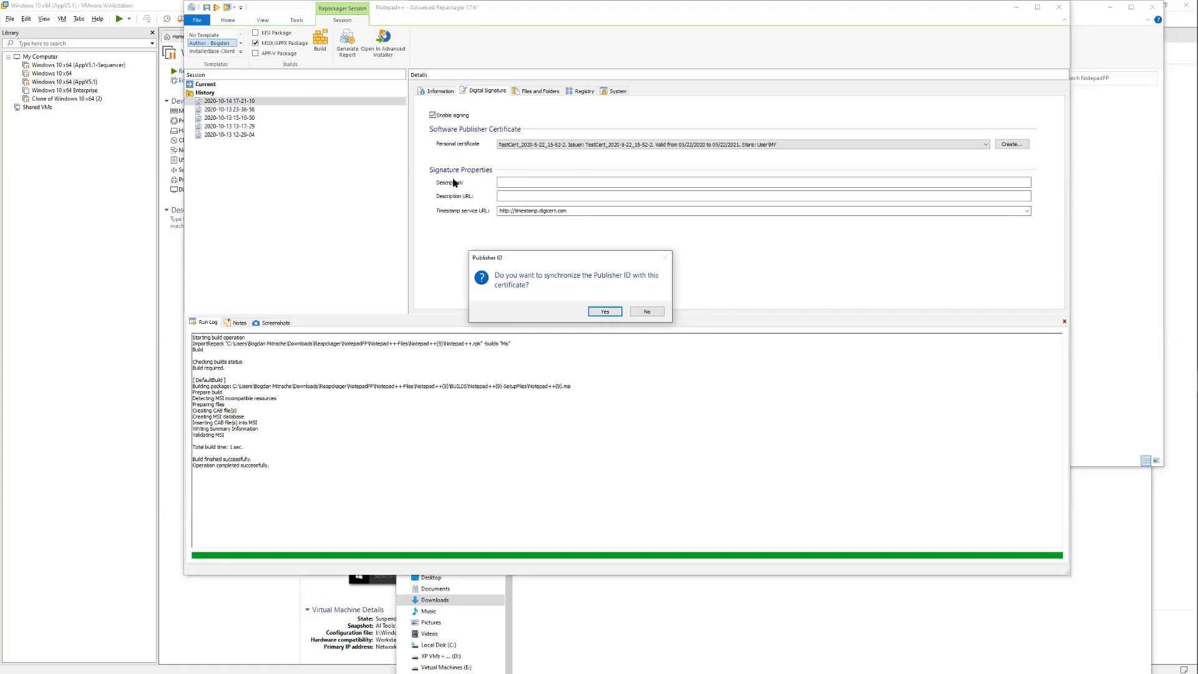
click(604, 312)
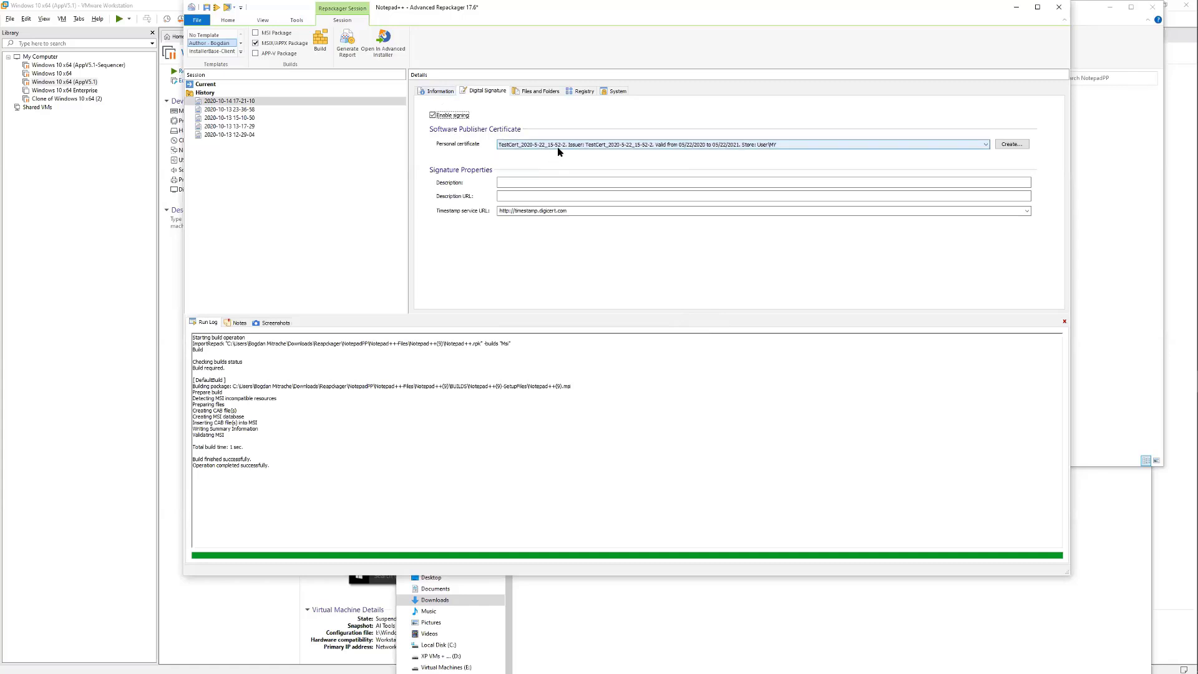
Check the Publisher ID in the package information and look over the session's registry entries and files and folders
click(445, 94)
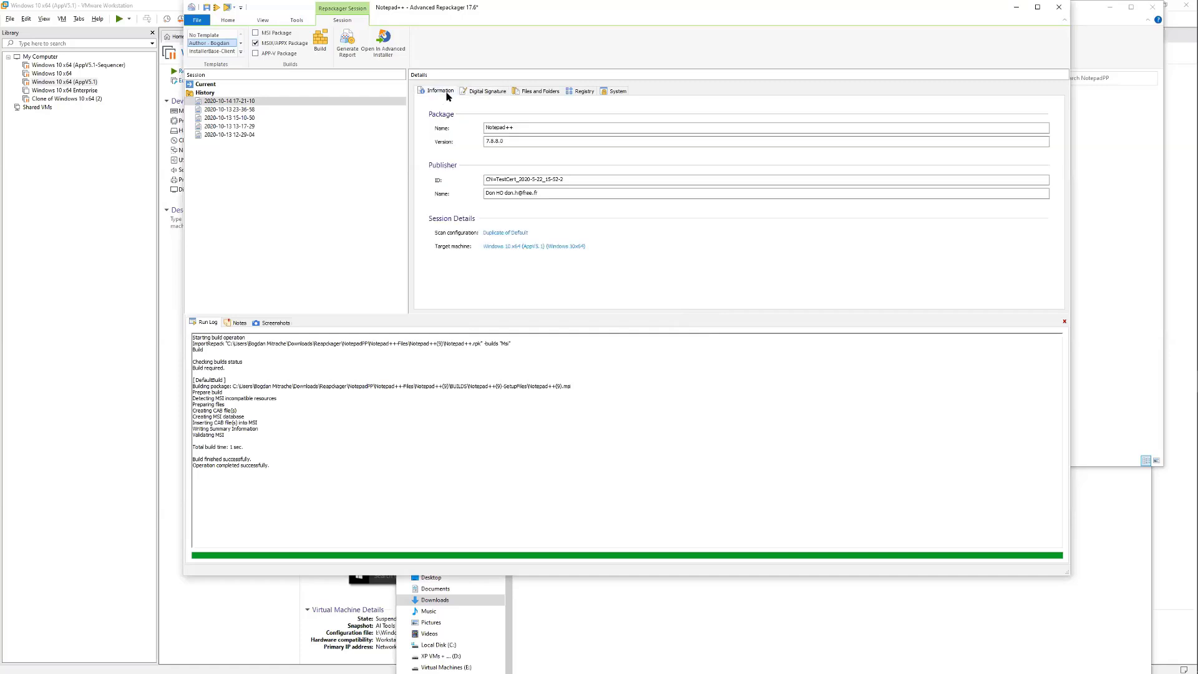
click(497, 180)
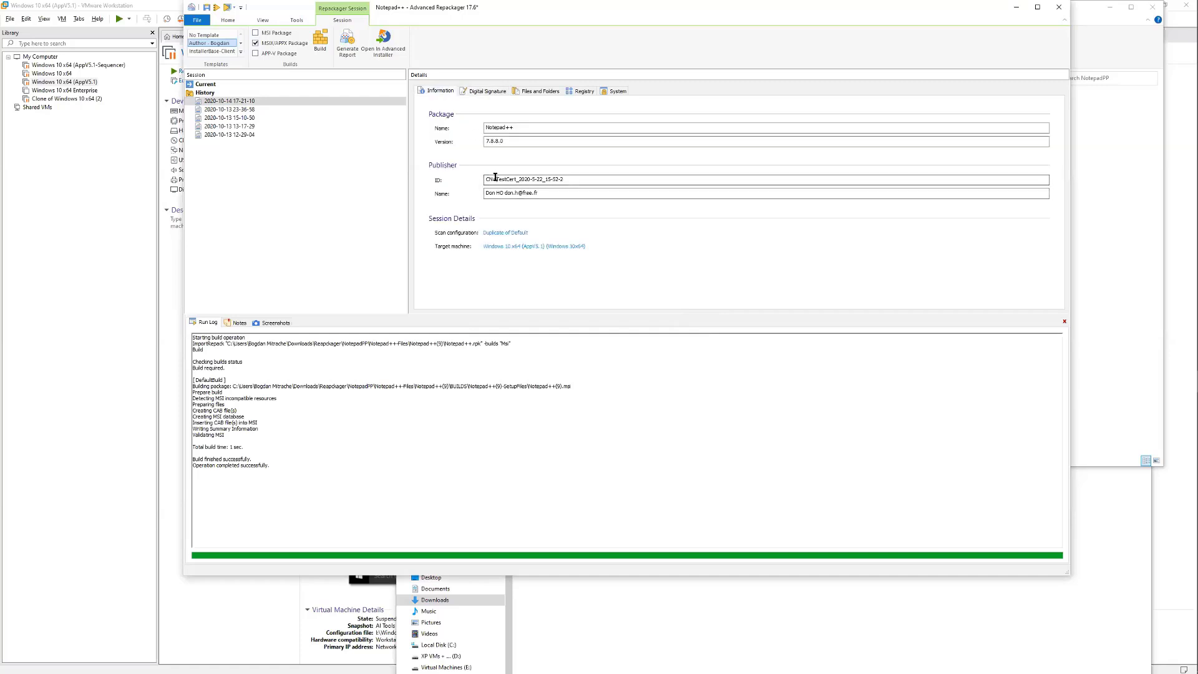
drag(573, 181, 485, 180)
click(583, 180)
click(497, 180)
drag(575, 180, 500, 179)
click(577, 179)
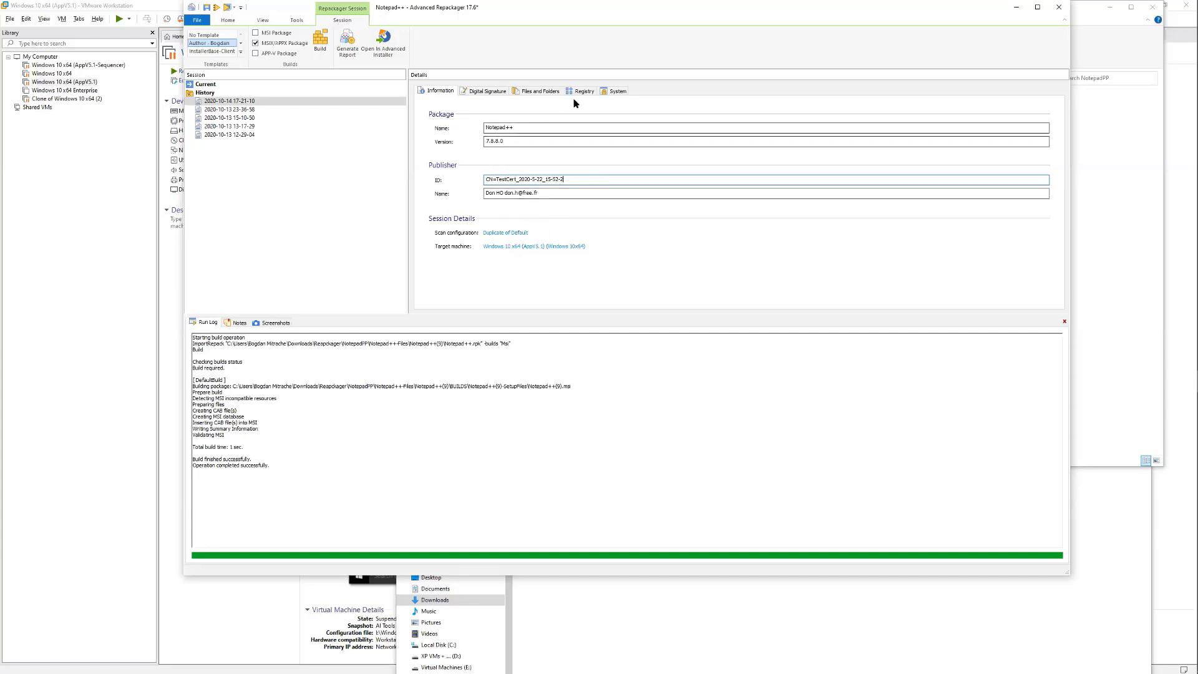
click(542, 91)
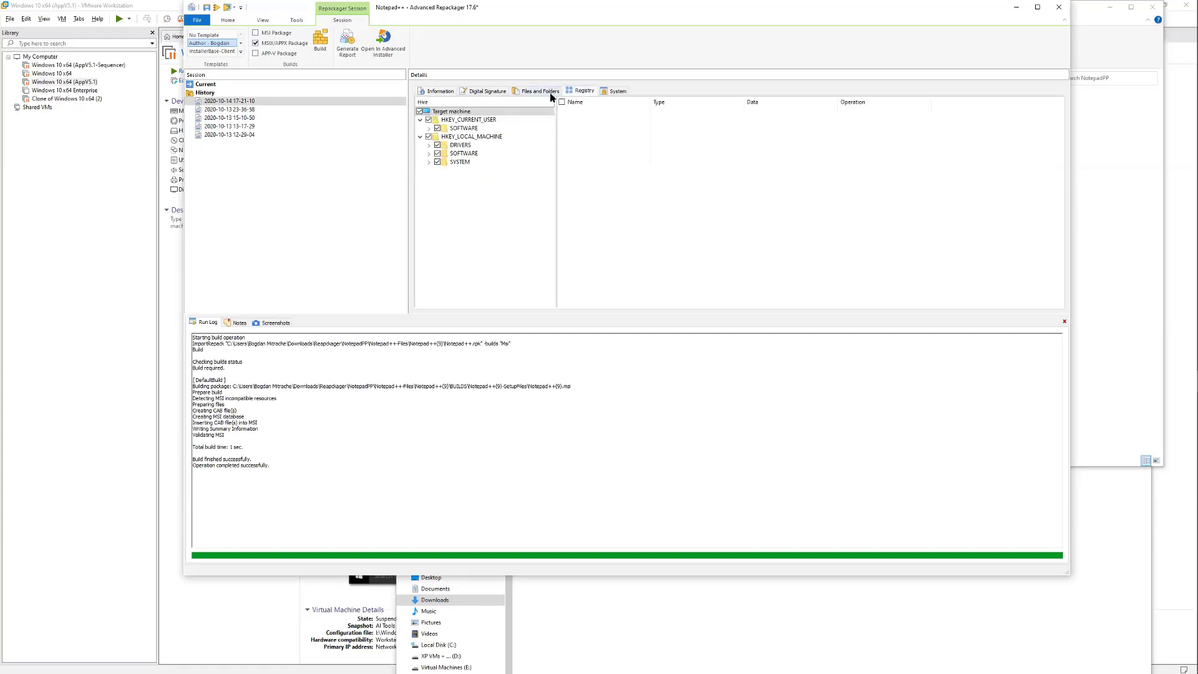
click(575, 91)
click(551, 92)
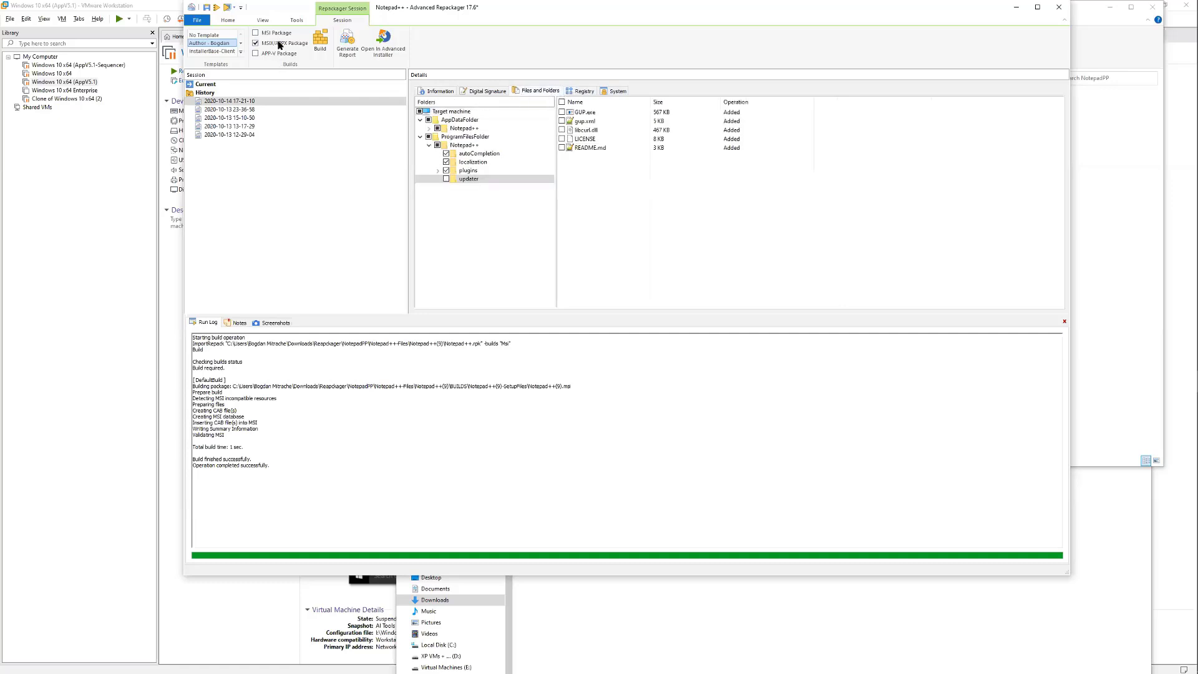
click(439, 92)
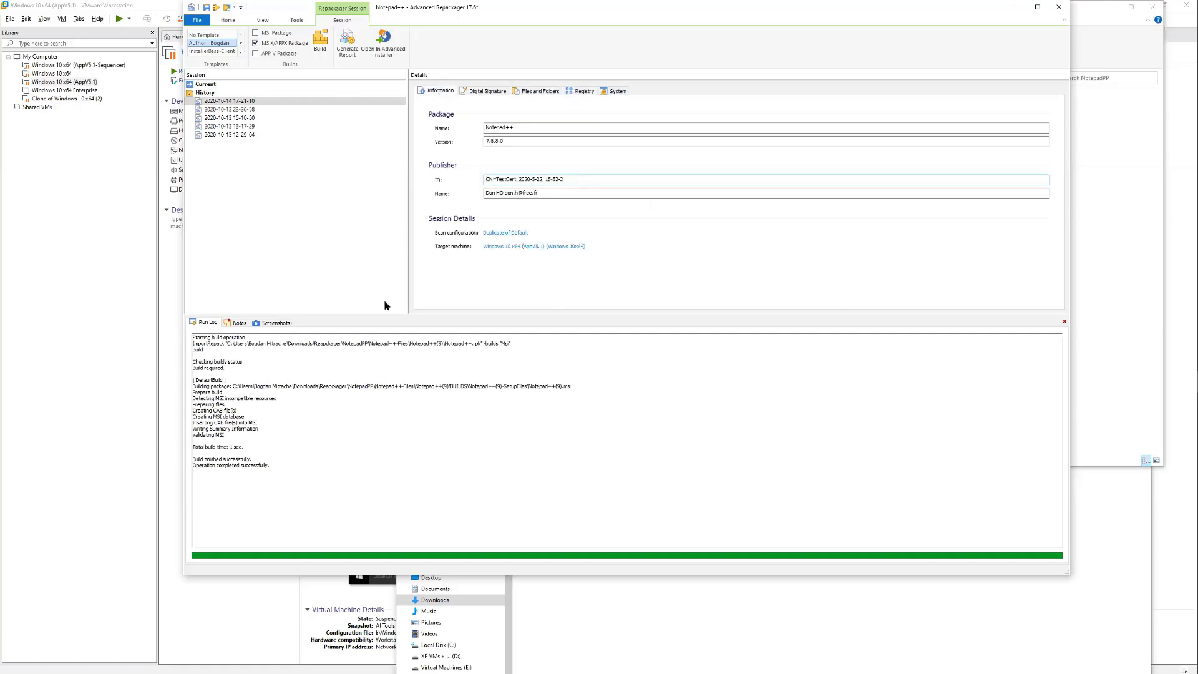
Try to build the MSIX/APPX package and examine the portable executable error line in the run log
click(320, 40)
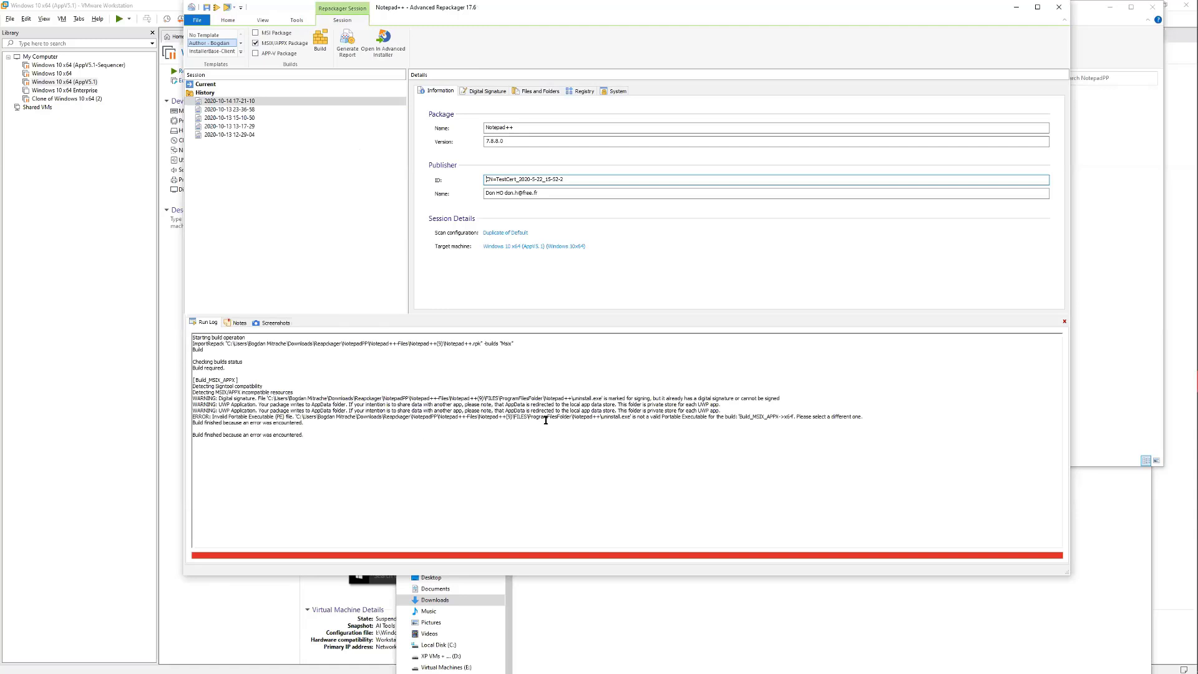
drag(632, 416, 726, 424)
click(639, 422)
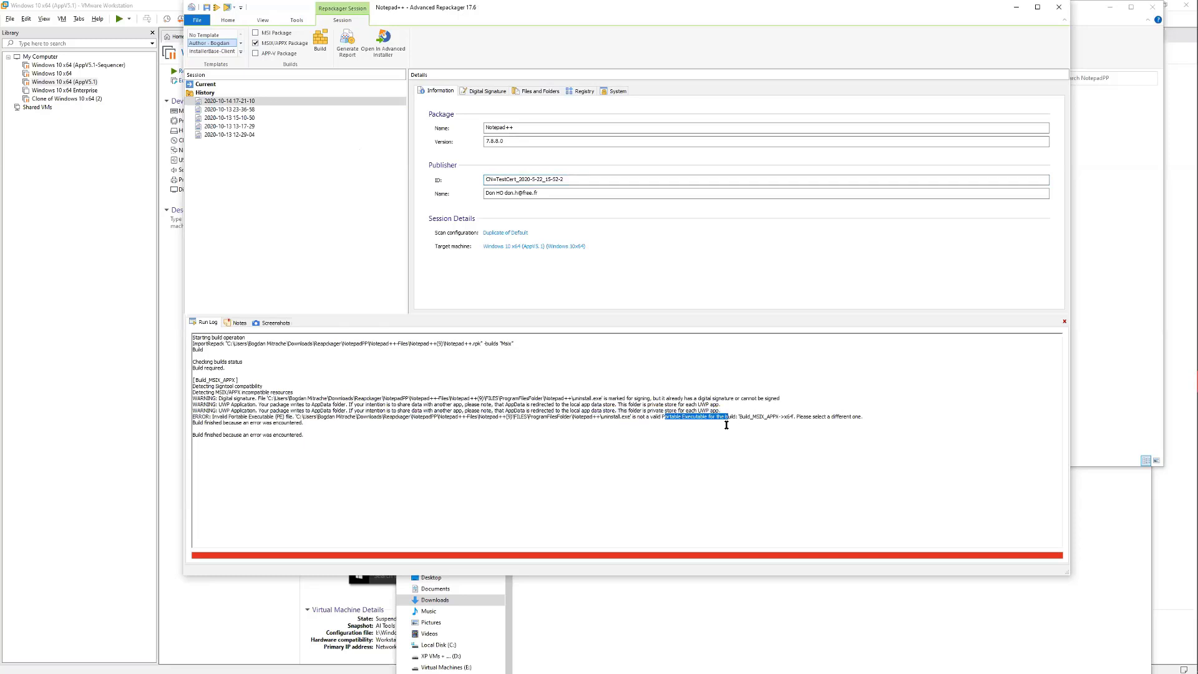
Exclude uninstall.exe in the ProgramFilesFolder's Notepad++ folder from the package
click(549, 93)
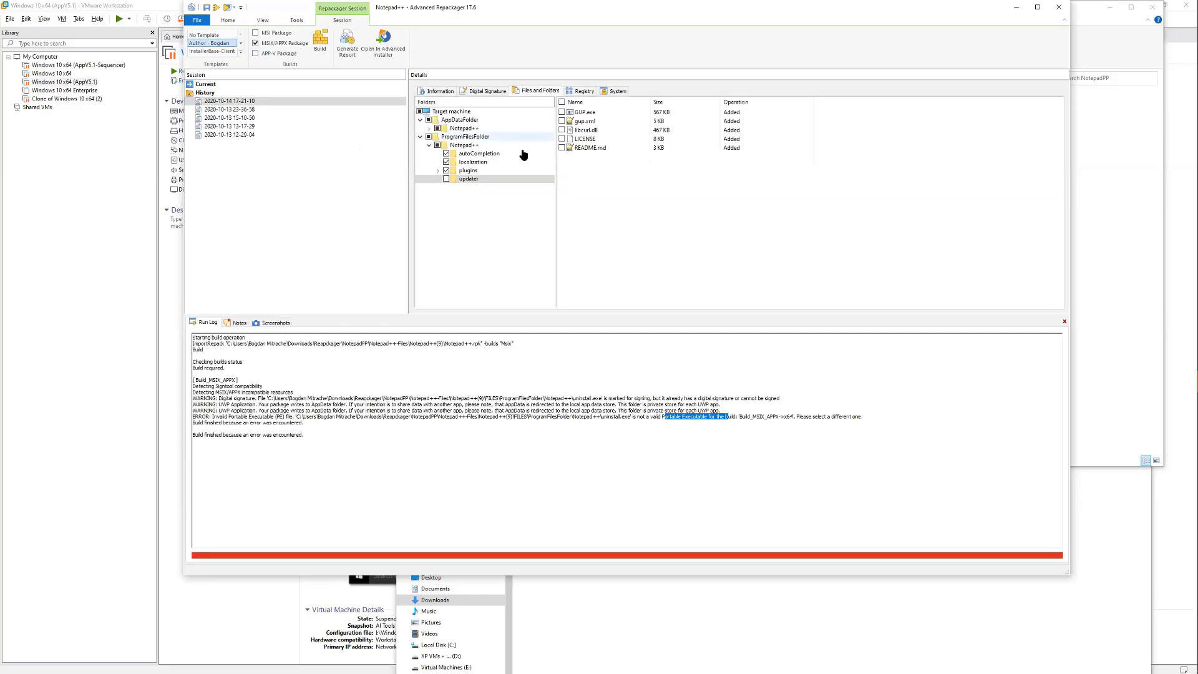
click(469, 144)
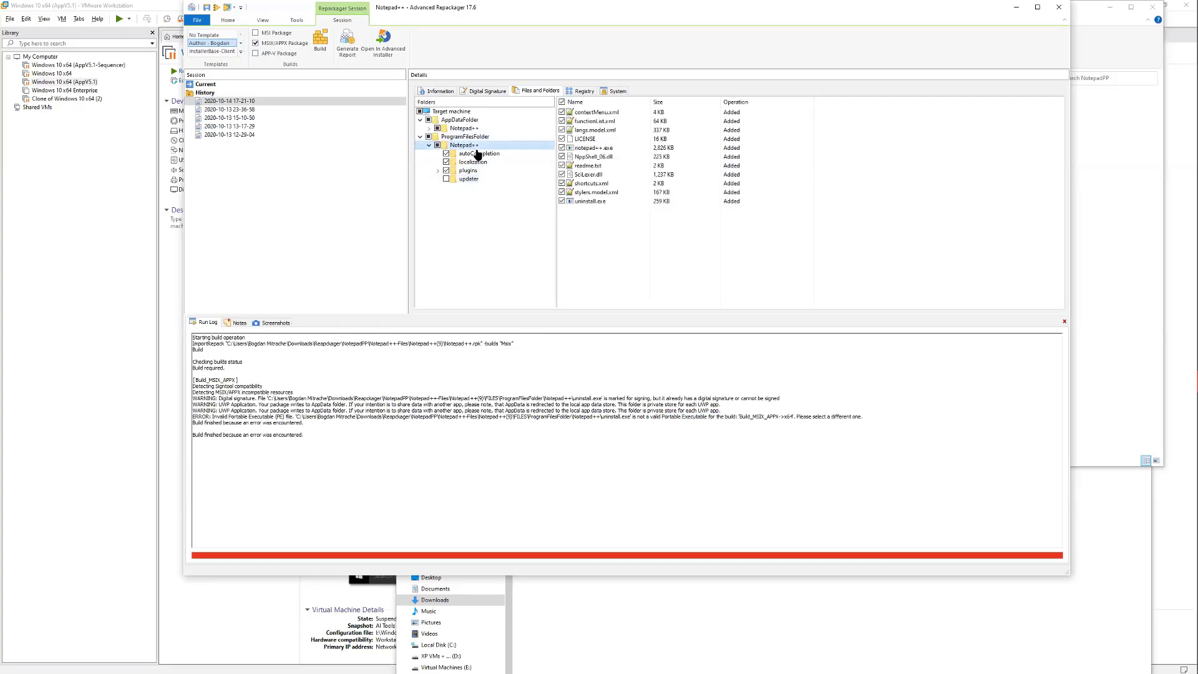
click(562, 201)
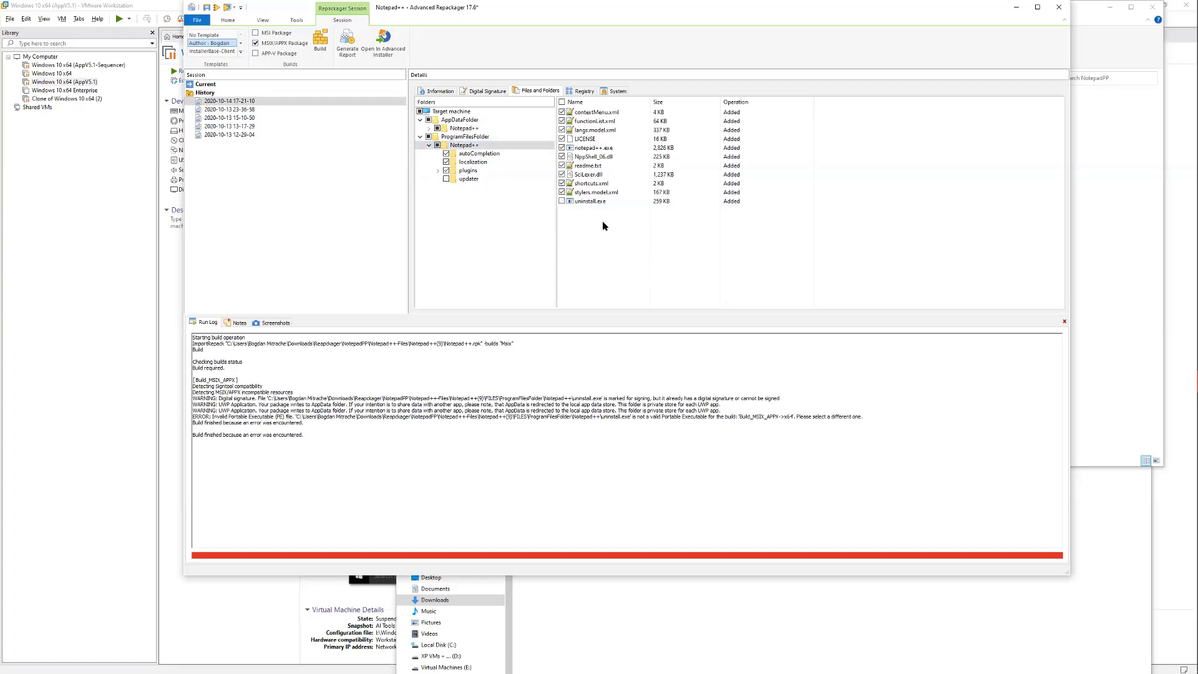
click(603, 202)
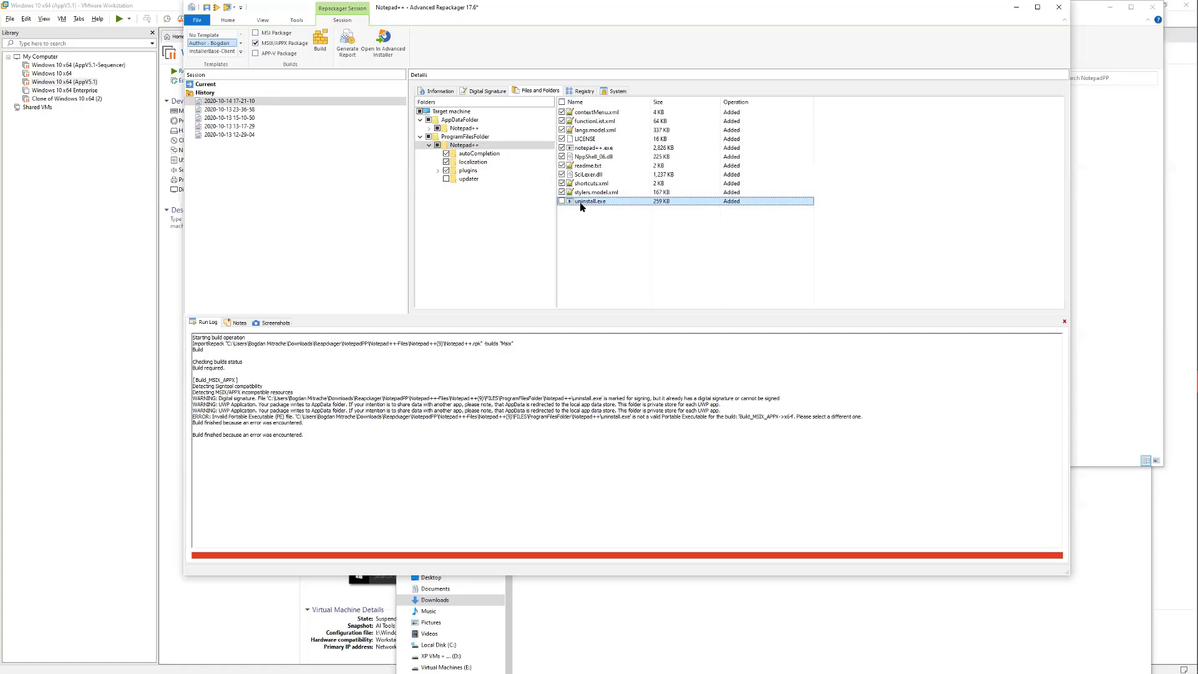
Build the MSIX/APPX package and open the generated Notepad++-x64.msix from its Build_MSIX_APPX setup files folder
click(322, 42)
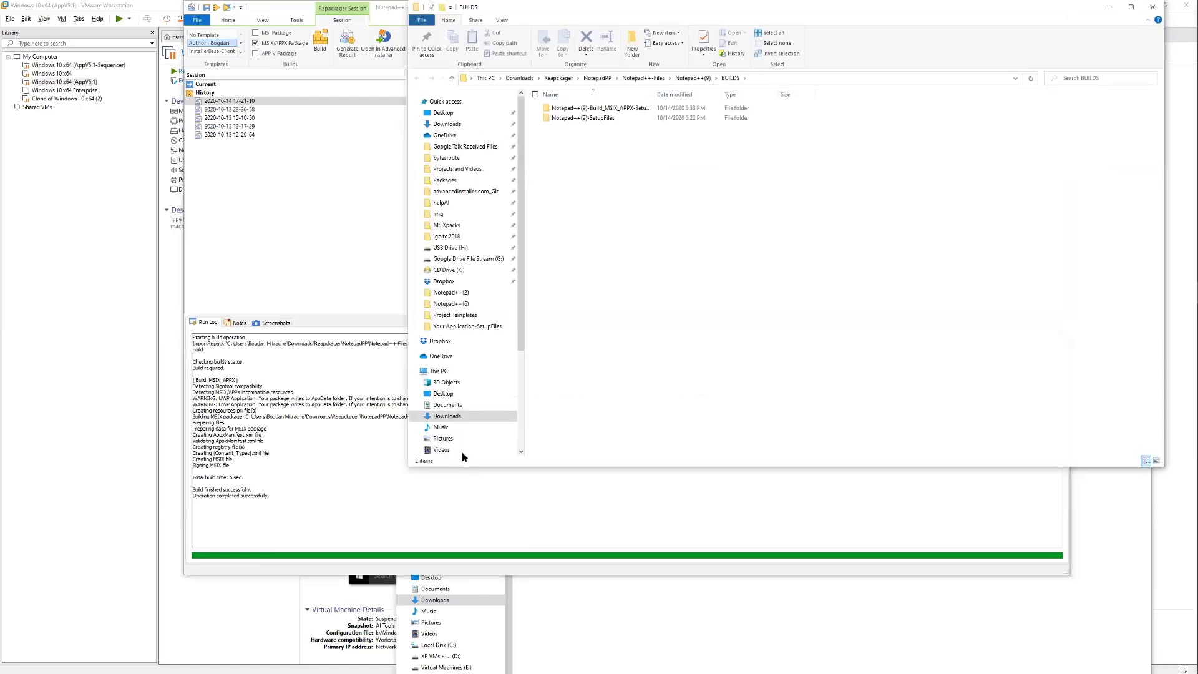
double_click(612, 113)
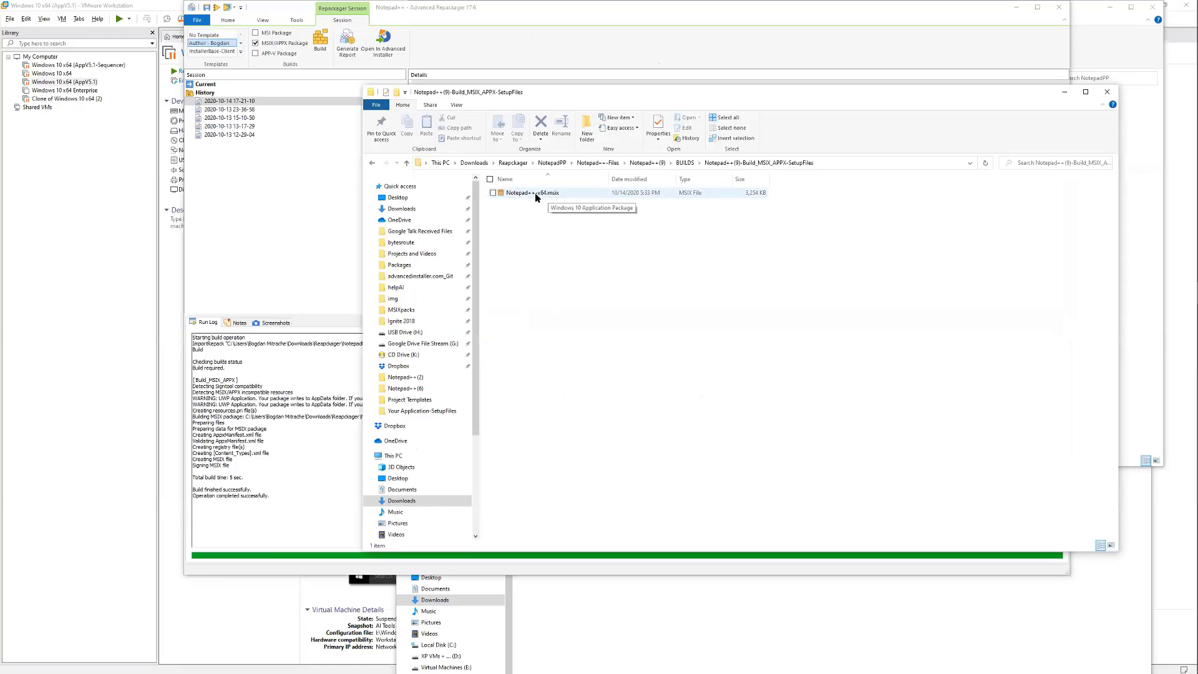
double_click(534, 193)
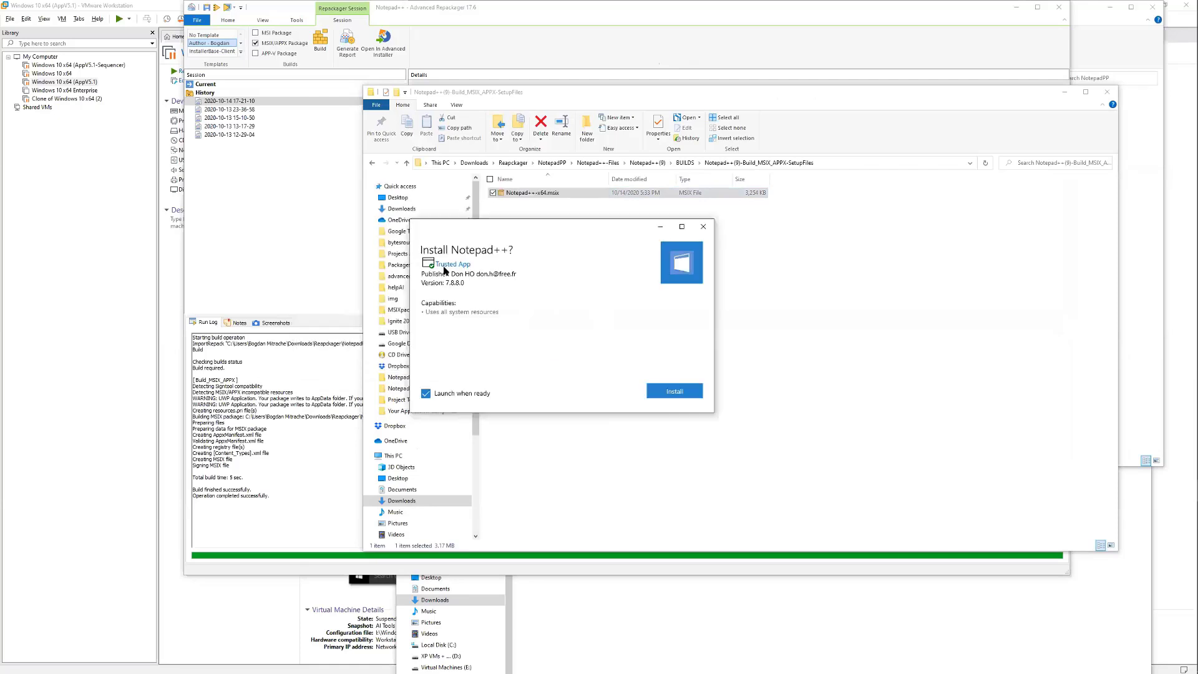
Install the Notepad++ MSIX package with launch when ready, and decline reloading Notepad++.rpp in the launched editor
mouse_move(468, 270)
click(663, 392)
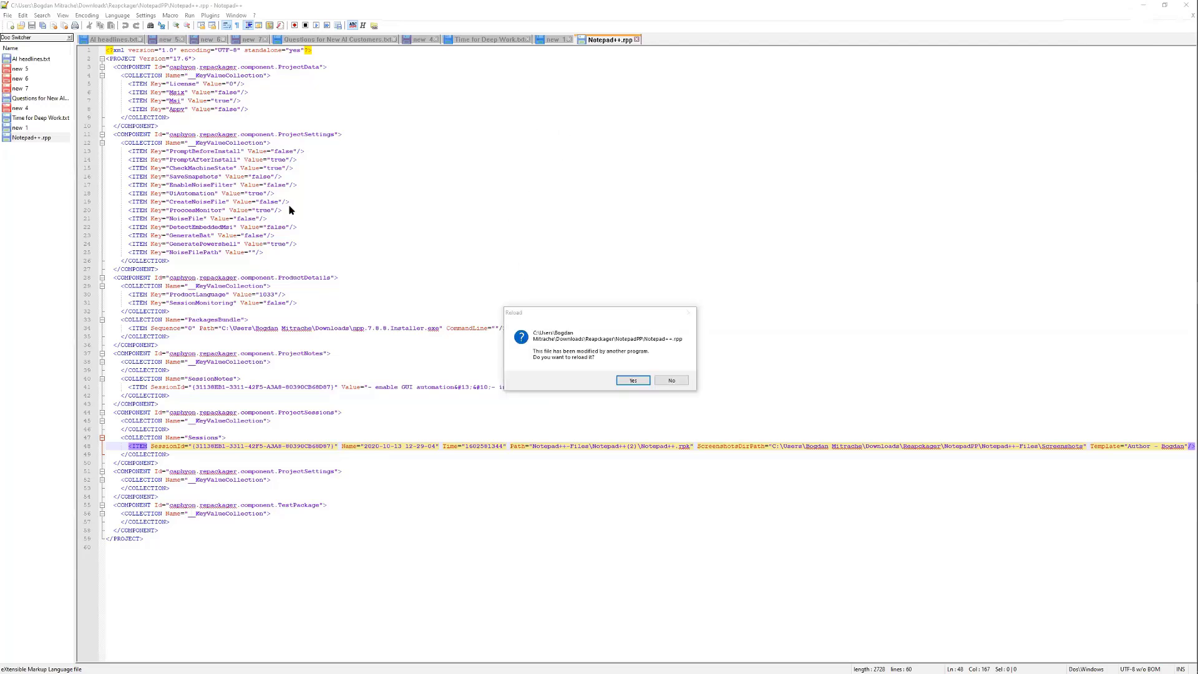
click(672, 380)
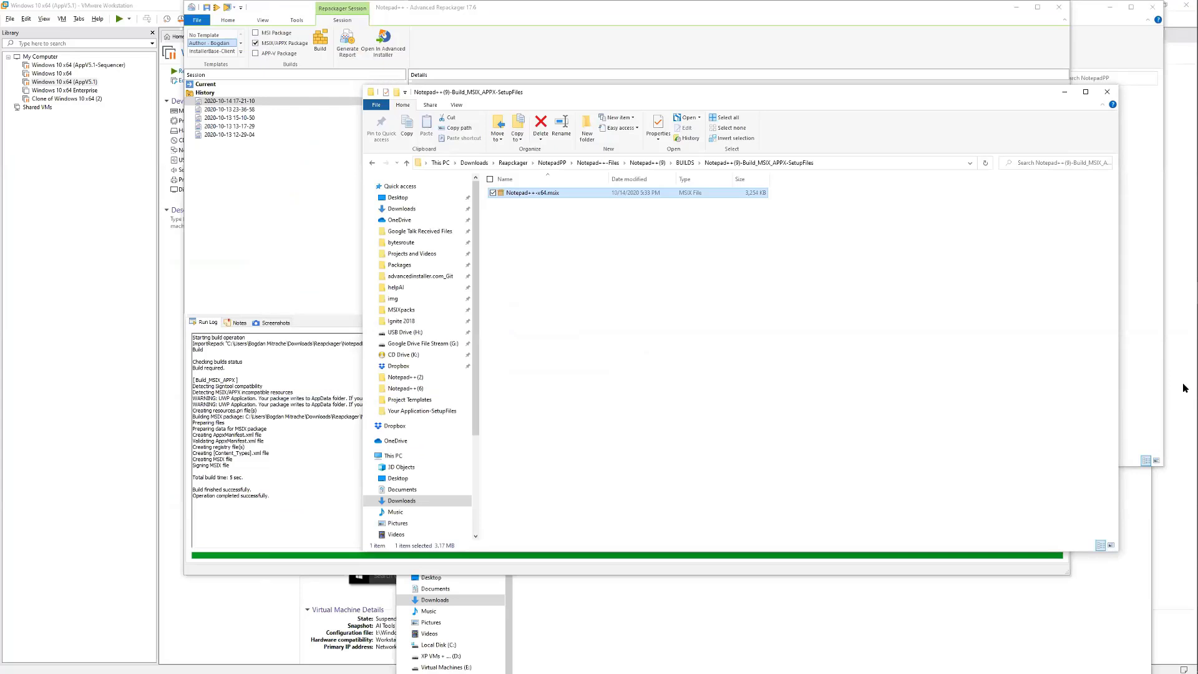
Switch to Windows Settings and compare the details of the two Notepad++ entries in Apps & features
mouse_move(1188, 375)
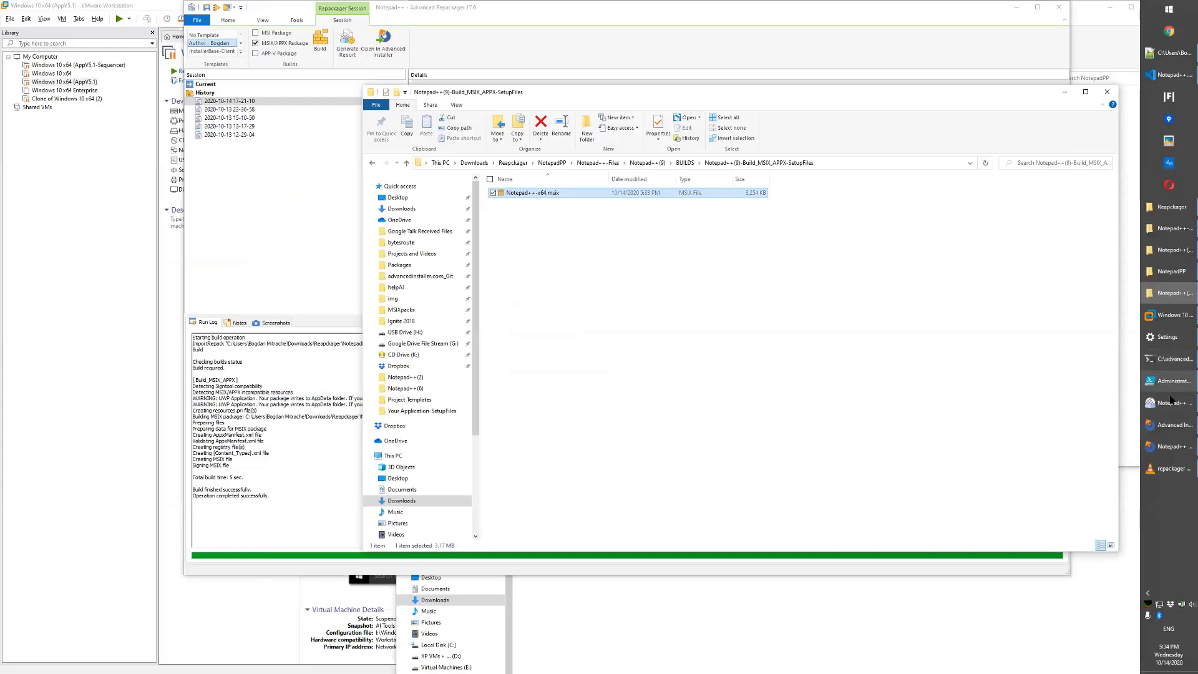
click(1162, 337)
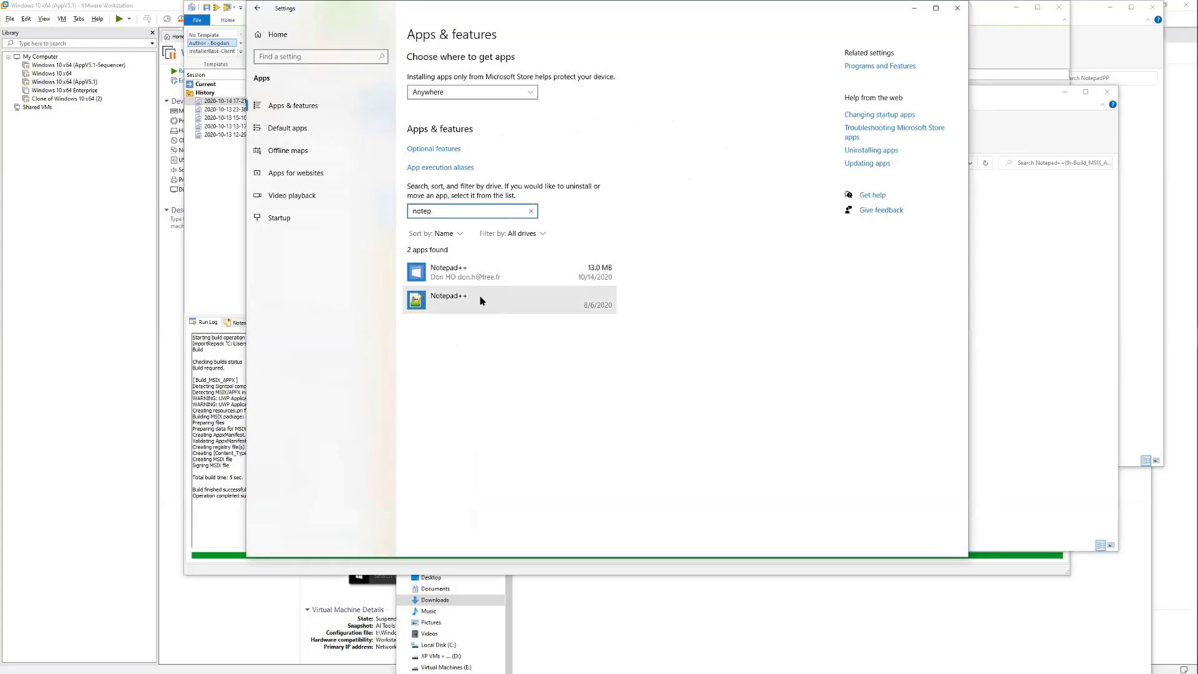
click(484, 307)
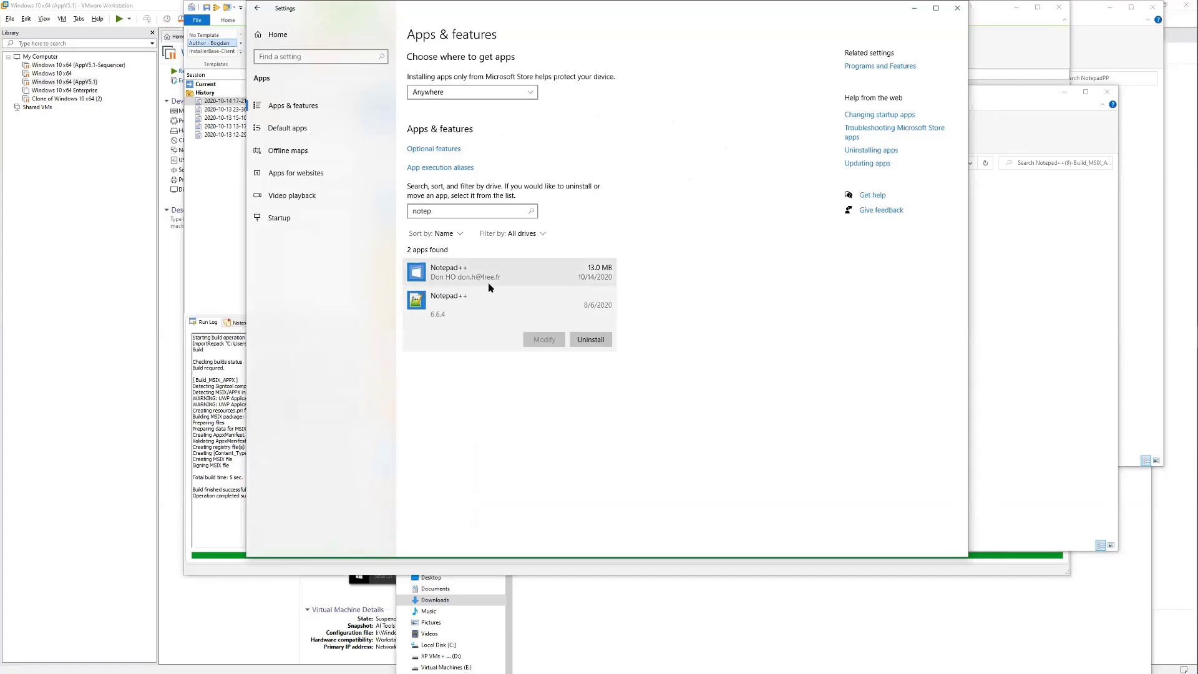
click(461, 280)
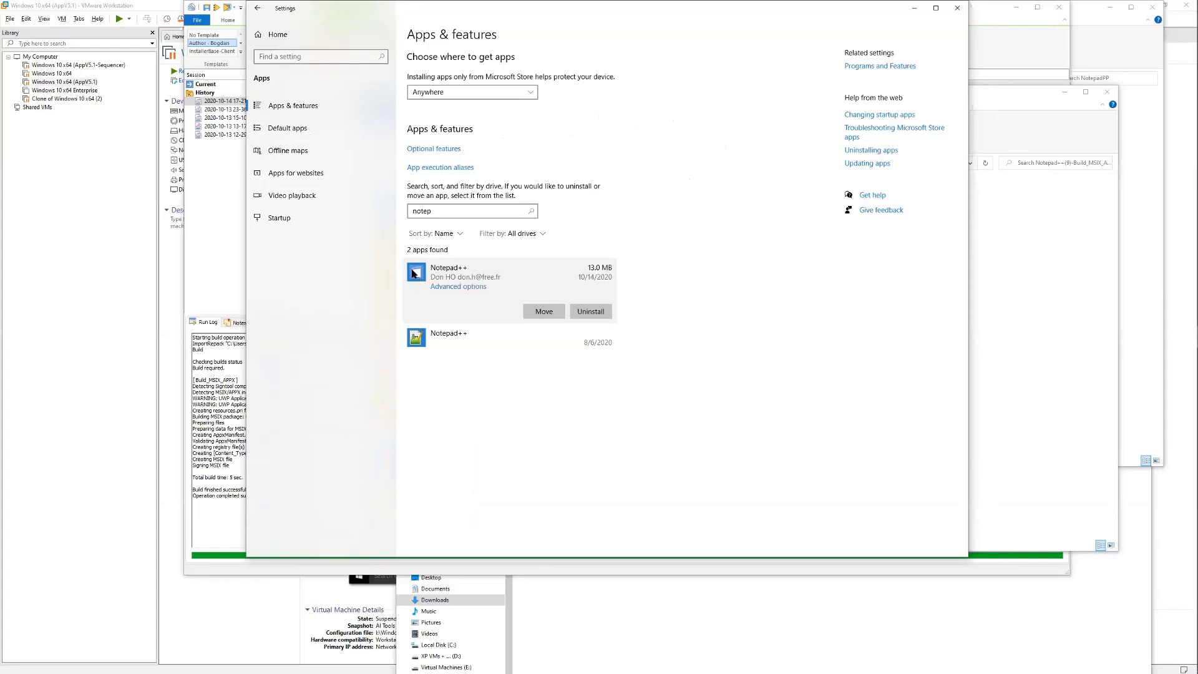
click(480, 276)
Look over the advanced options of the MSIX-installed Notepad++, return to the app list and minimize Settings
click(478, 288)
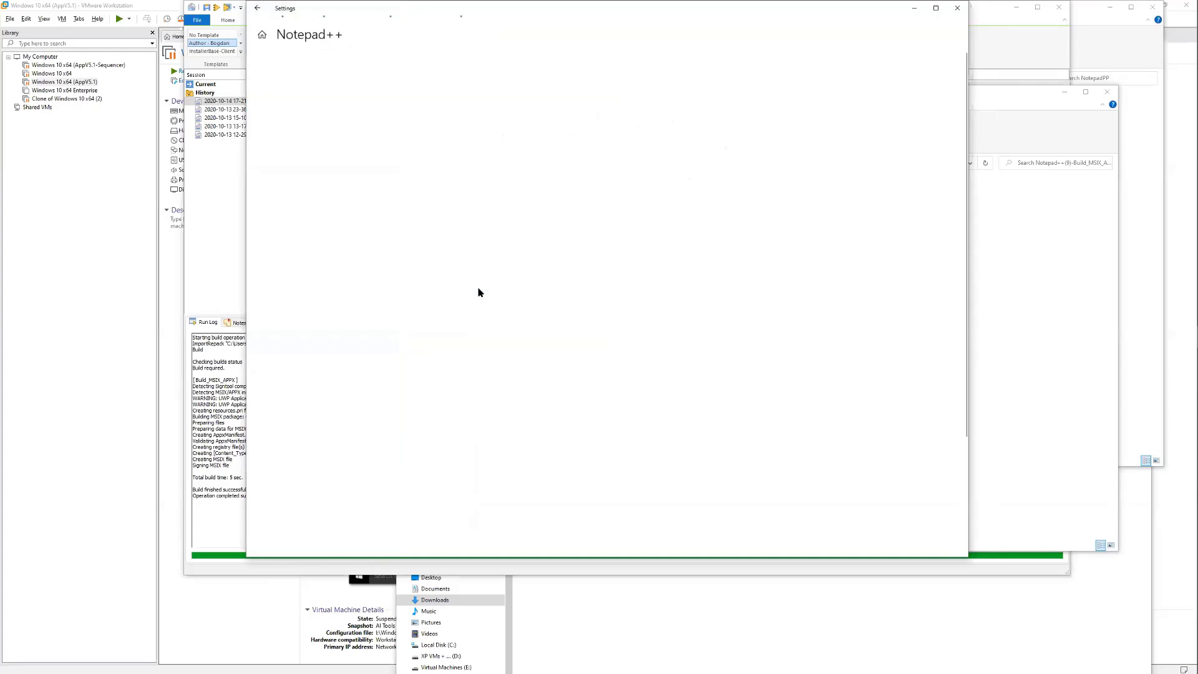
scroll(315, 326, down, 3)
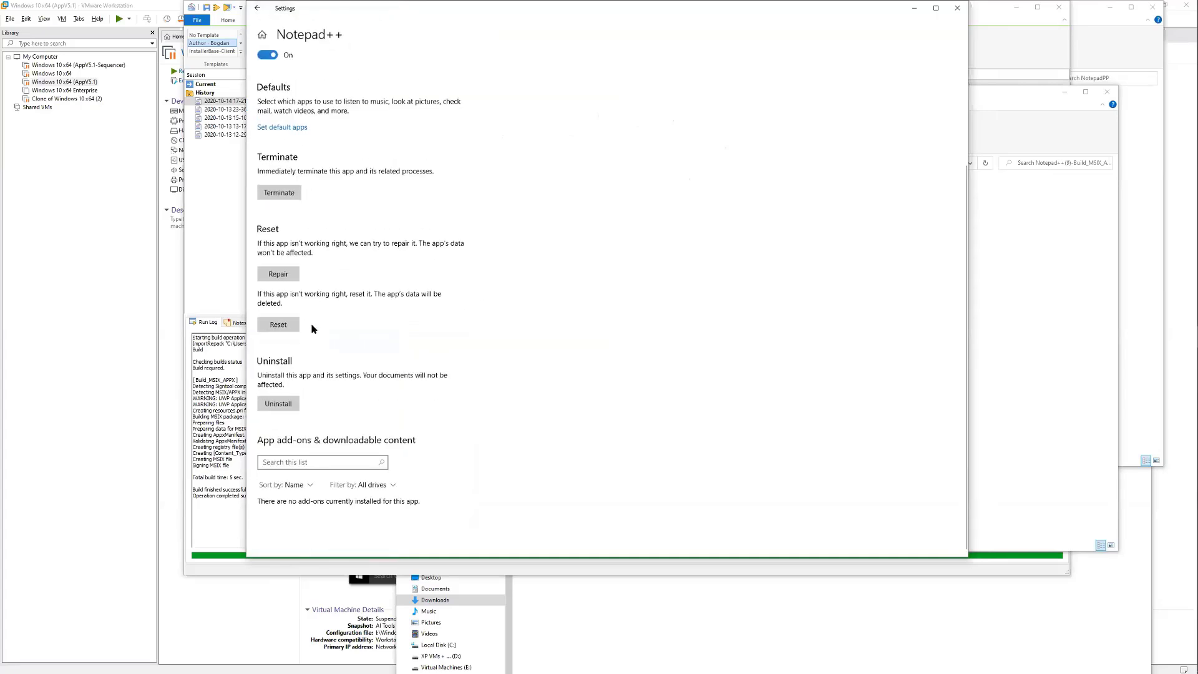
scroll(316, 237, up, 3)
click(257, 8)
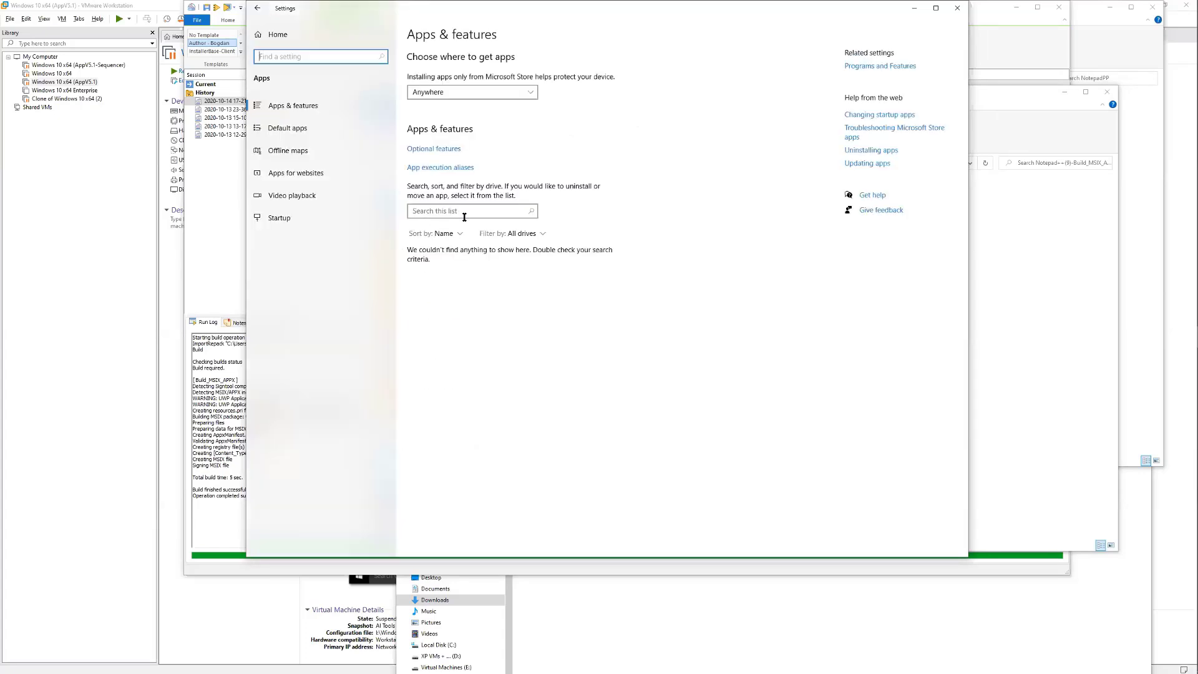
click(472, 216)
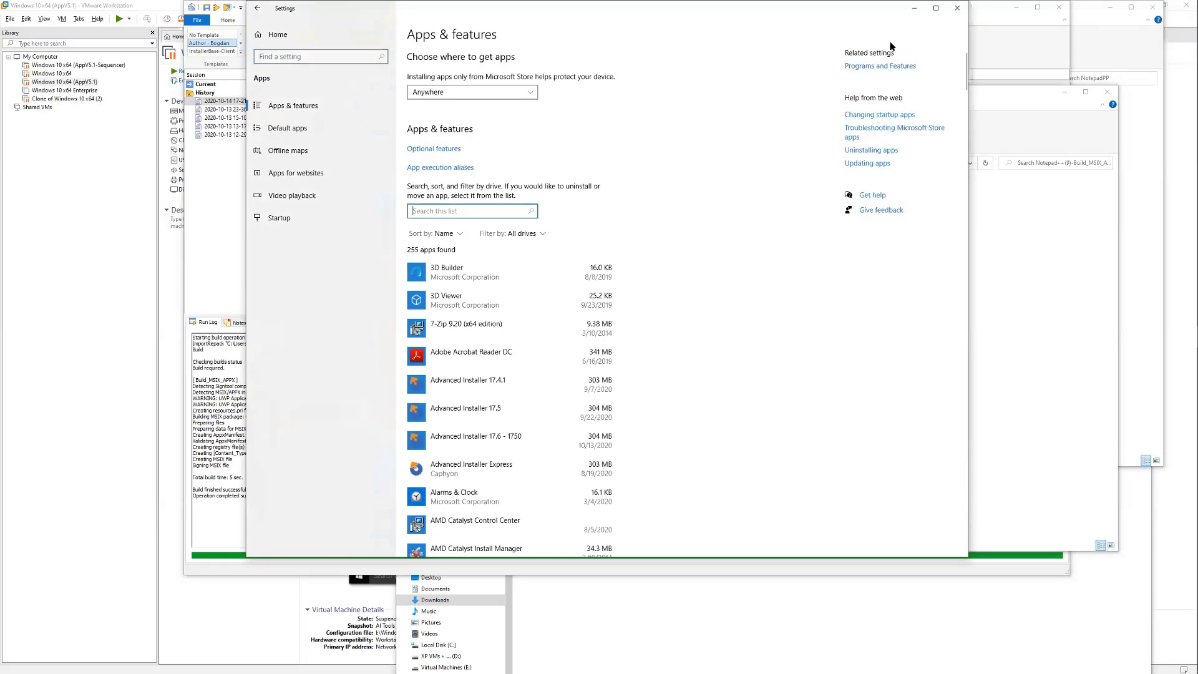
click(914, 11)
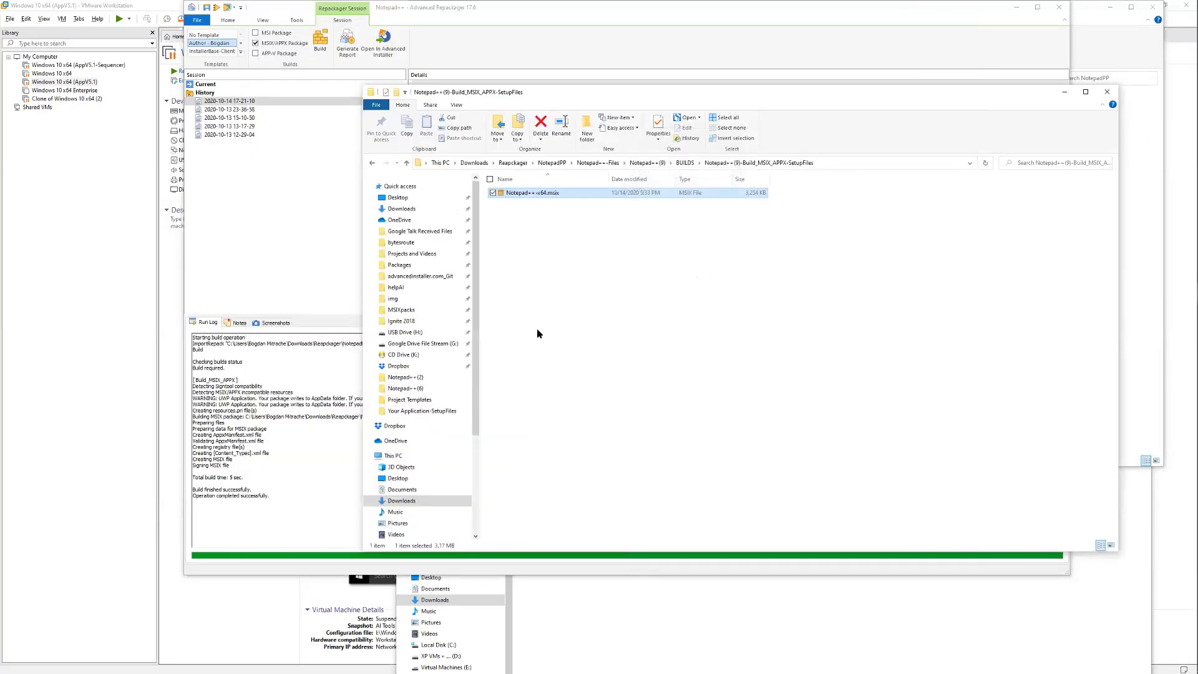
Include uninstall.exe in the repackaged session again and open the session in Advanced Installer
click(559, 38)
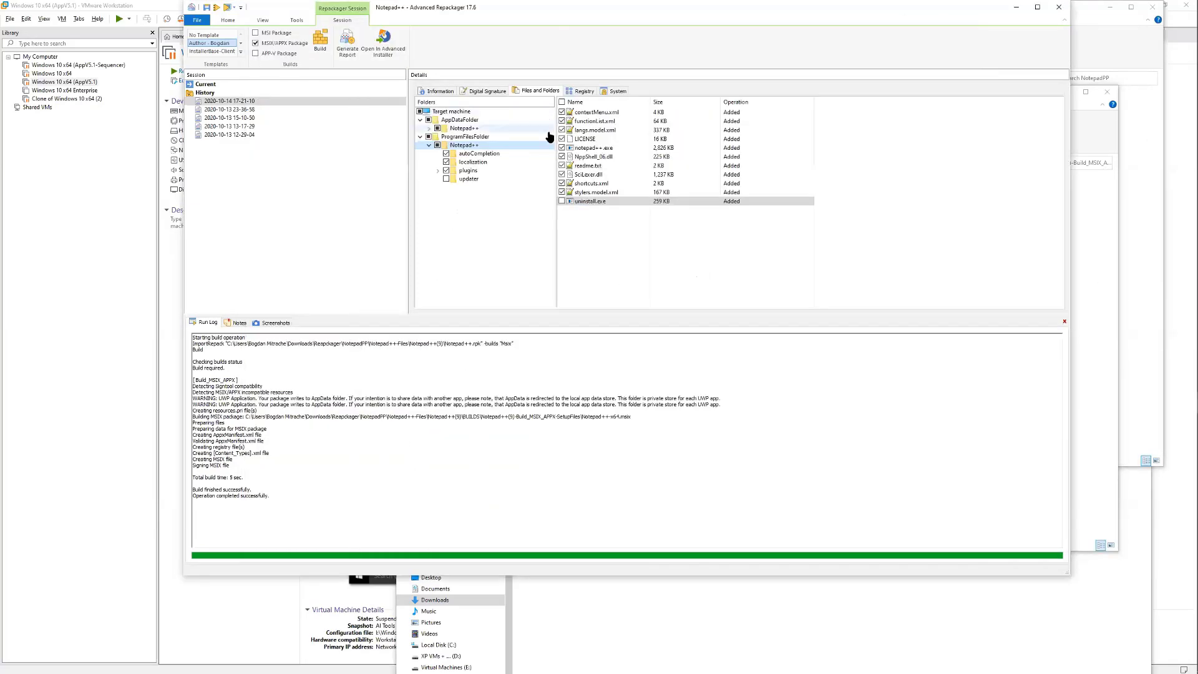
click(564, 202)
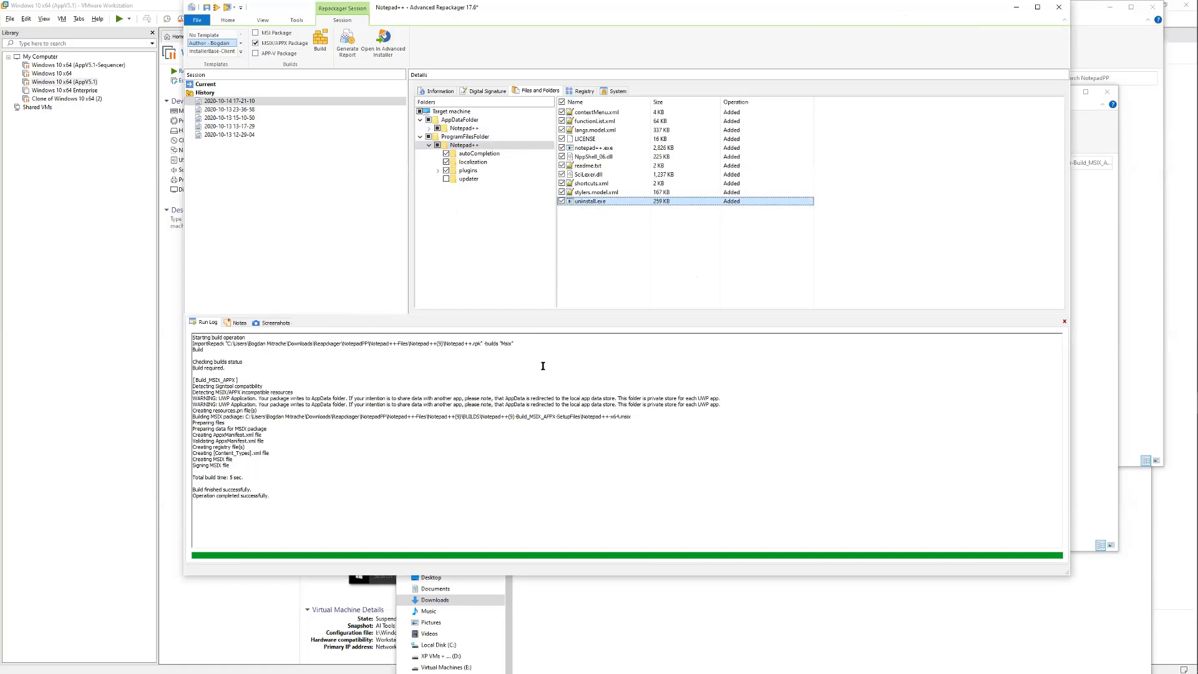
click(391, 54)
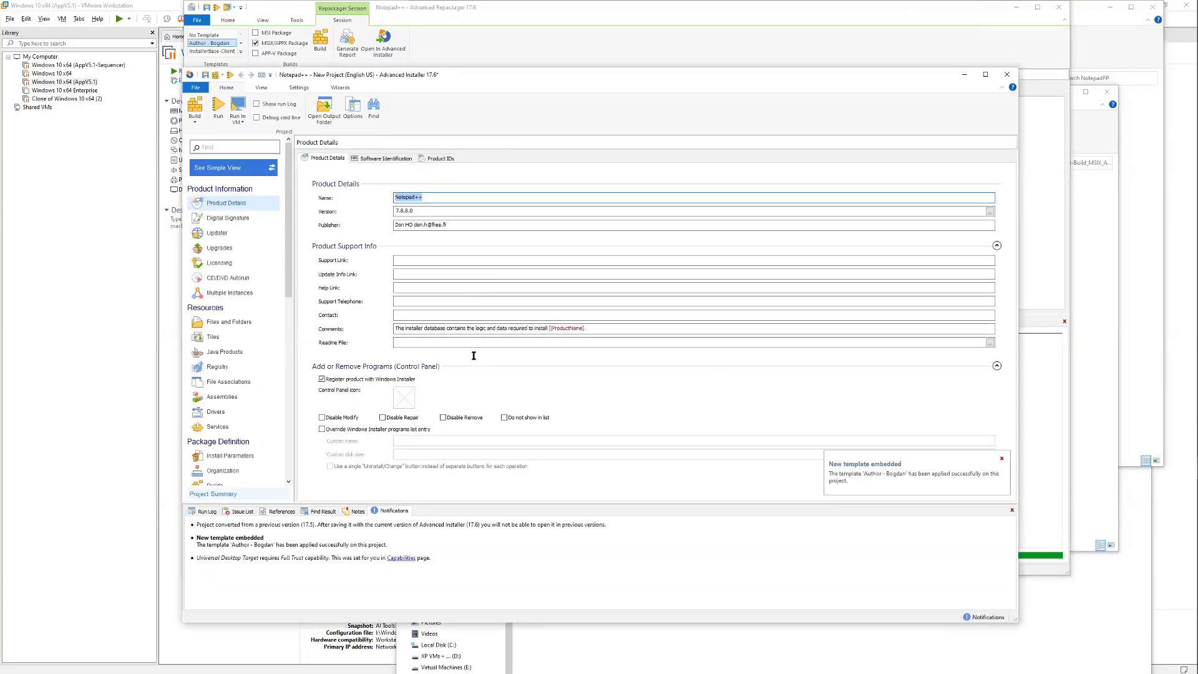
Check the project's digital signature settings and the certificate chosen from the certificate store
click(240, 220)
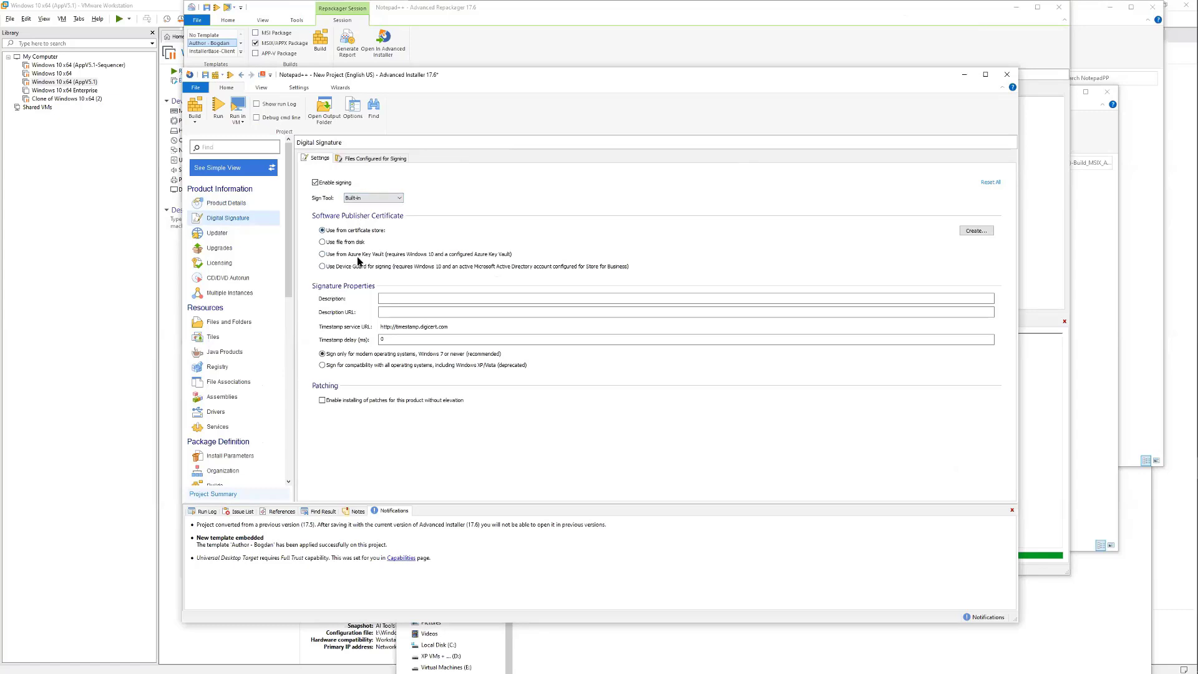
click(416, 234)
click(416, 232)
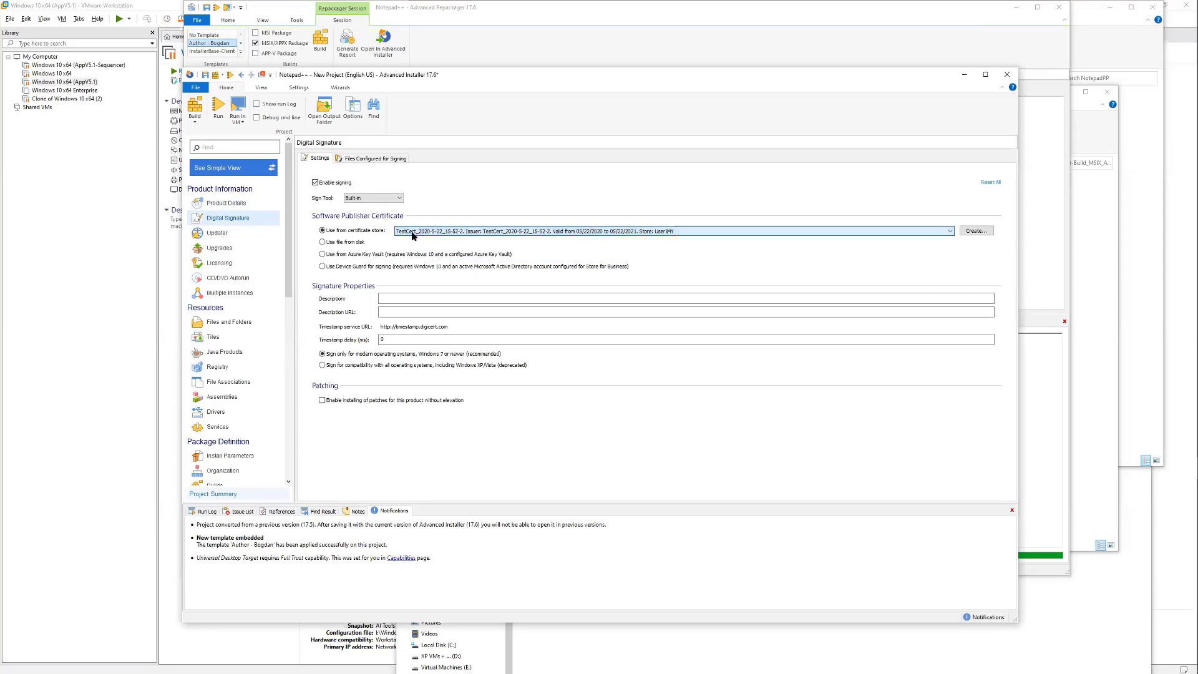
Try to build Build_MSIX_APPX, saving the project as Notepad++.aip in Project Templates and overwriting the existing file
scroll(235, 387, down, 2)
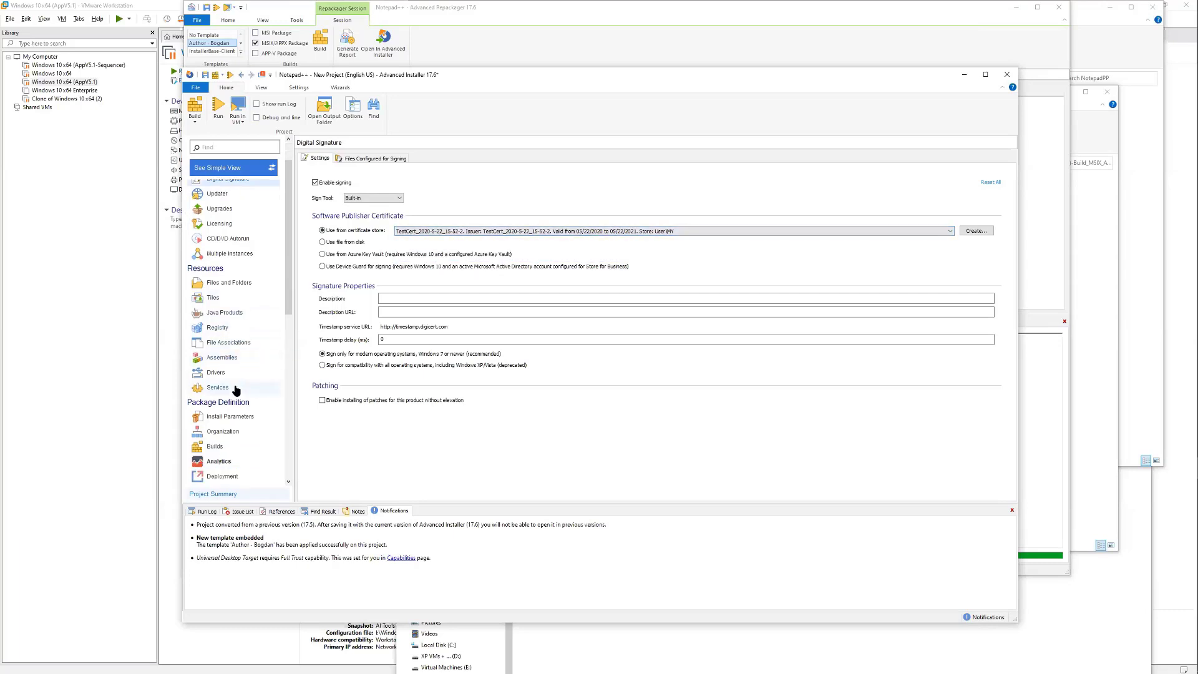
scroll(240, 417, down, 1)
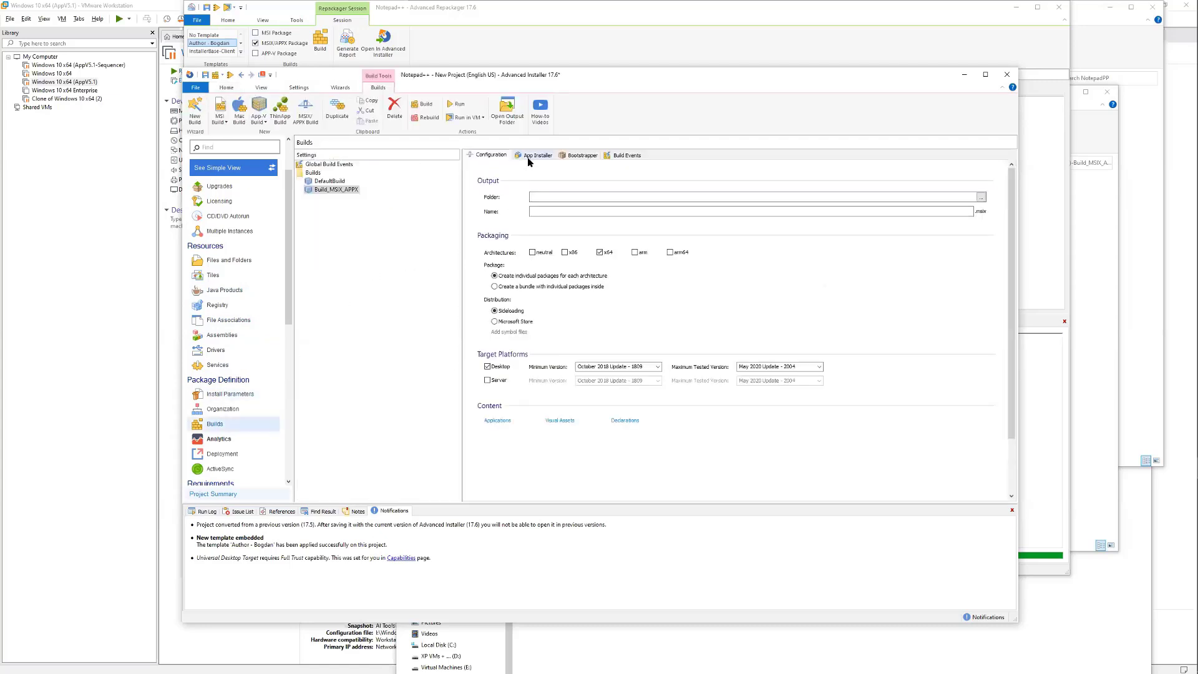
scroll(544, 386, down, 1)
scroll(549, 390, up, 1)
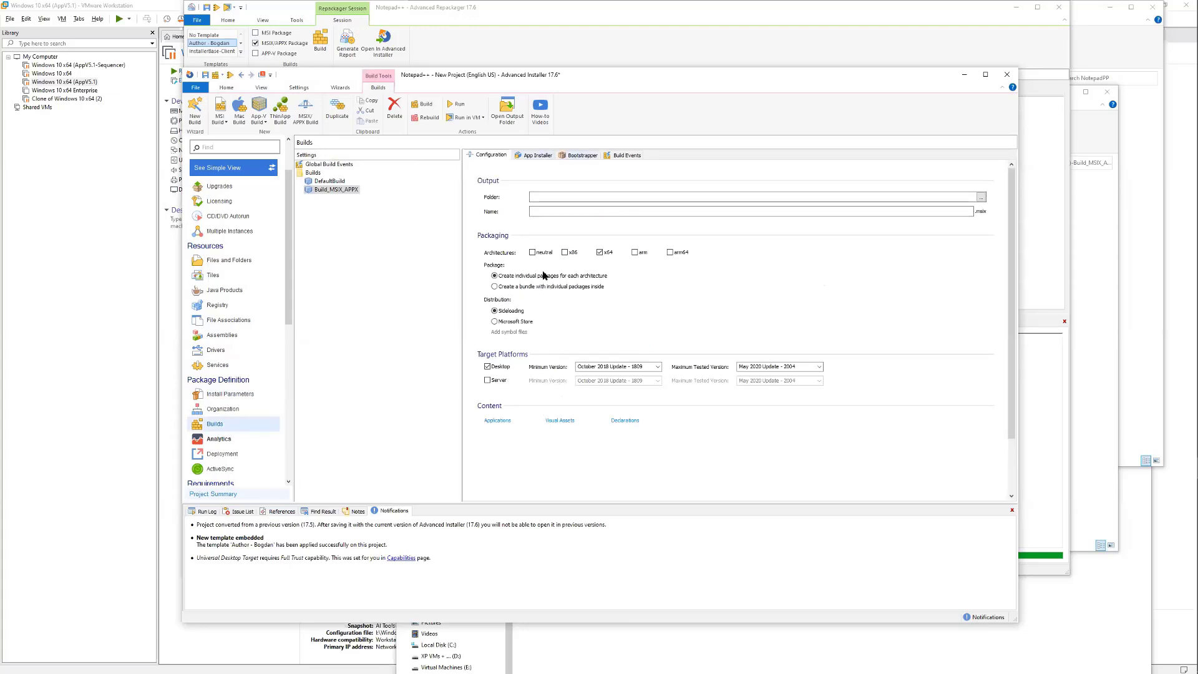
click(423, 104)
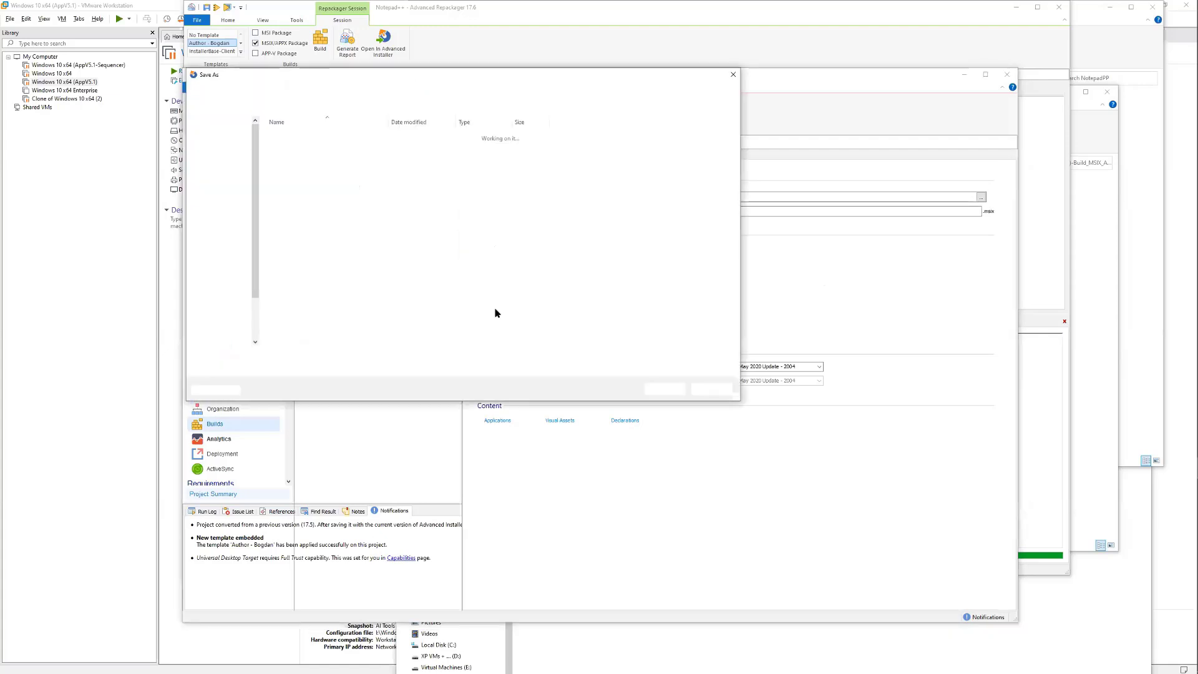
click(665, 389)
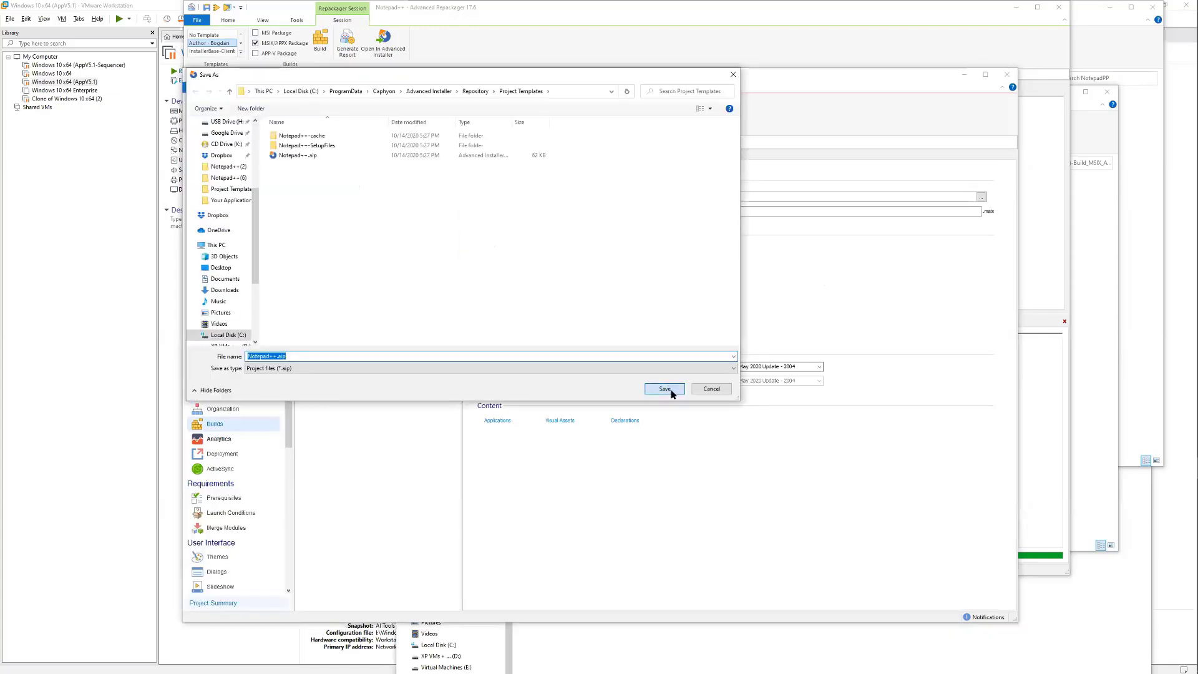
click(621, 342)
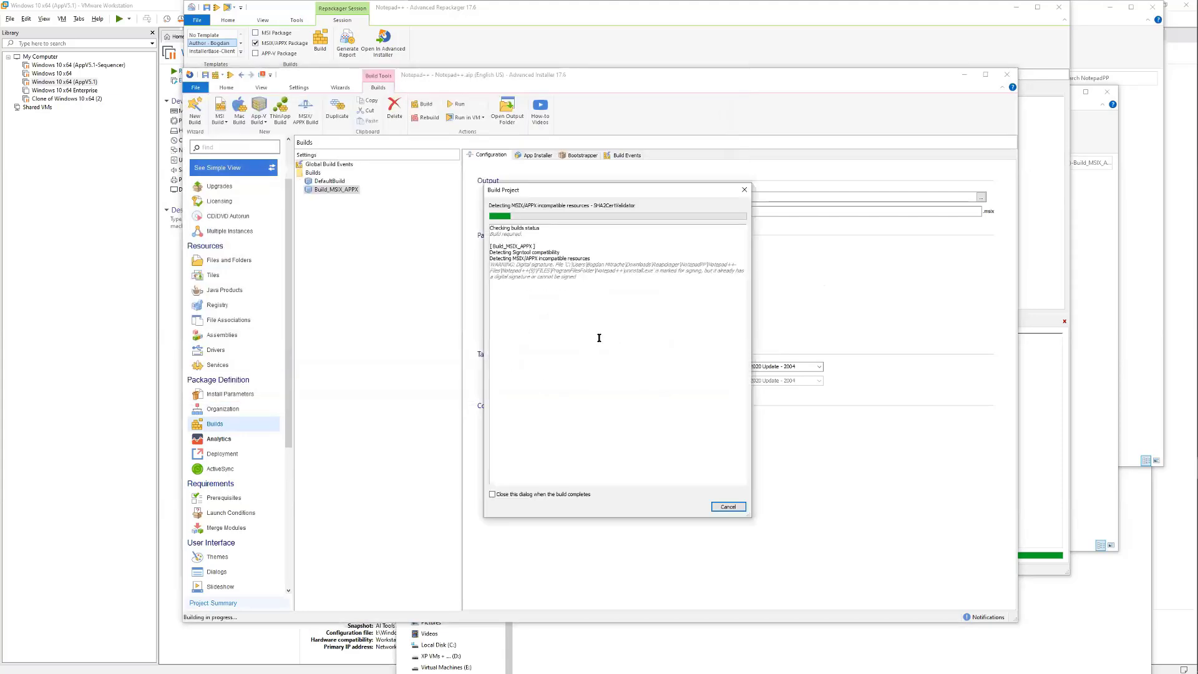
Examine the digital signature warning and the portable executable error in the build log, and close the log
drag(518, 265, 583, 274)
click(584, 275)
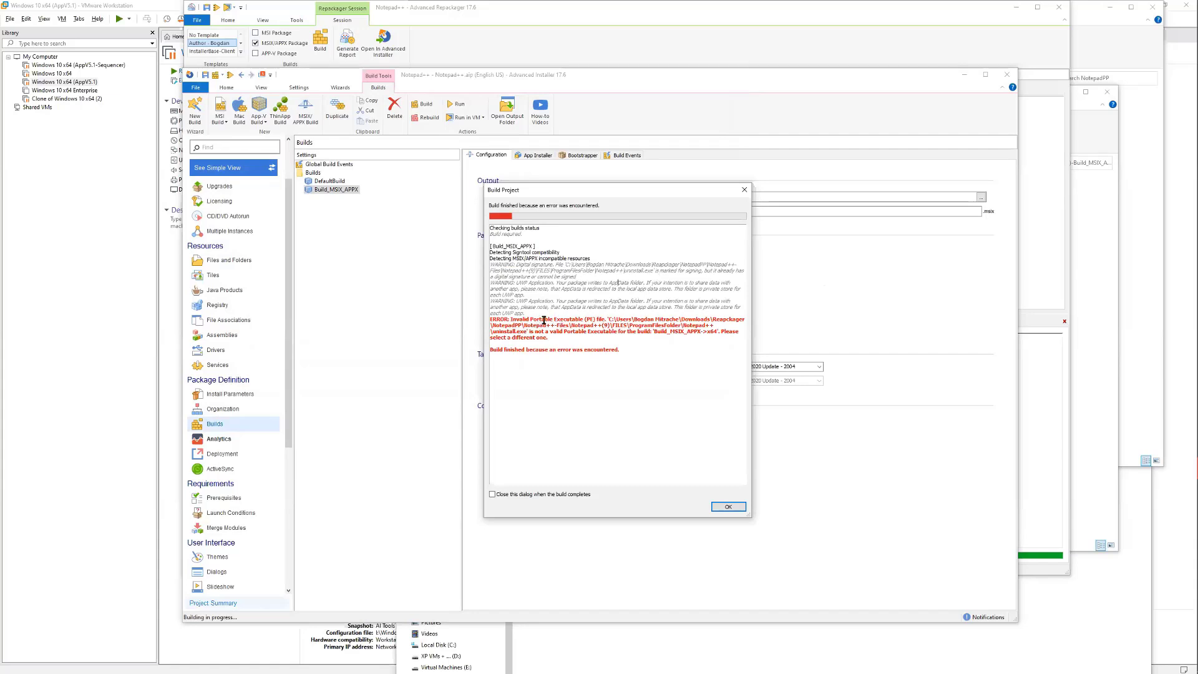
drag(537, 320, 614, 320)
click(633, 323)
shift+click(679, 331)
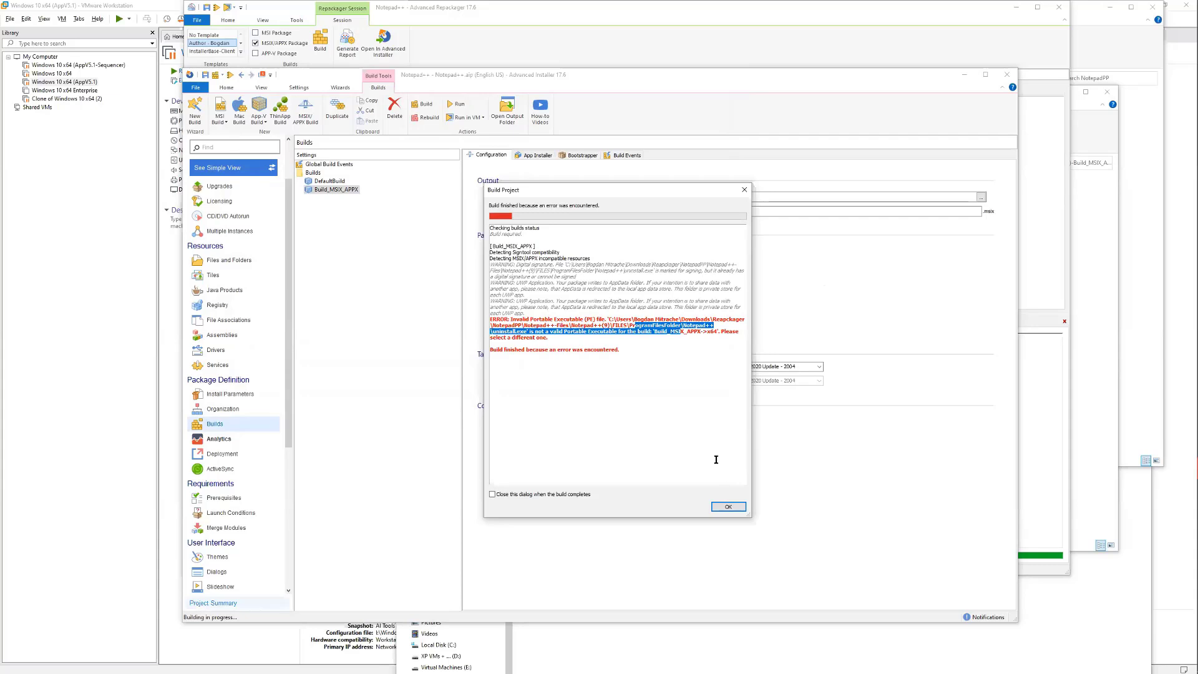
click(724, 506)
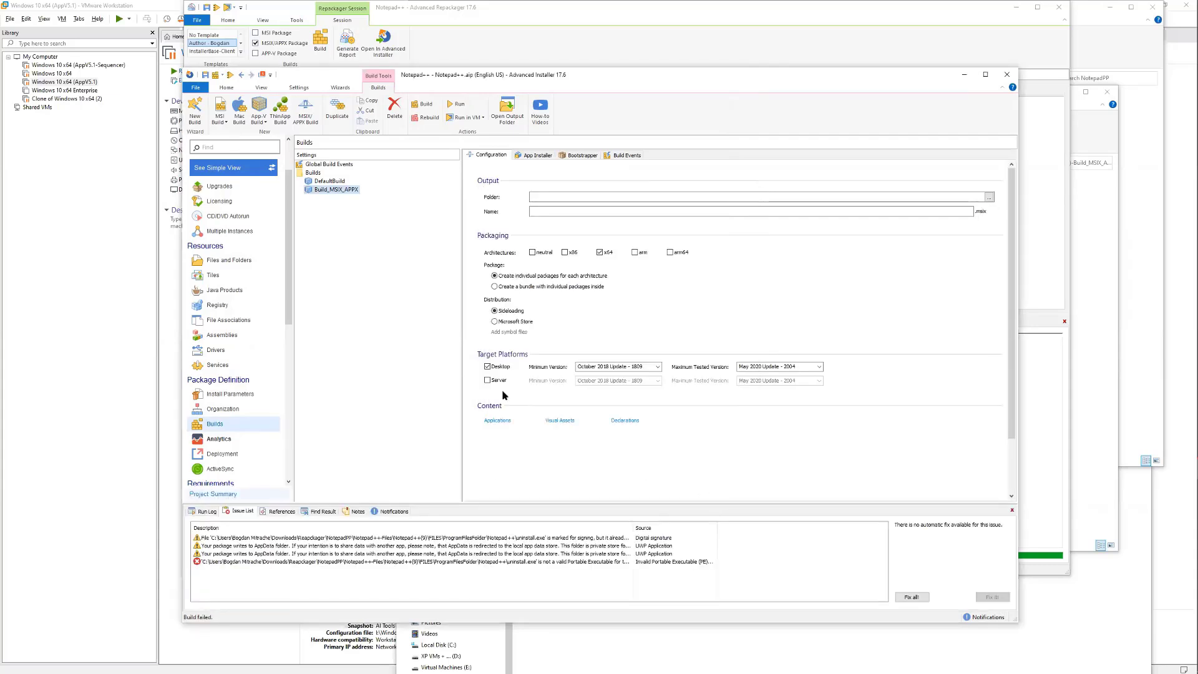
Jump from the invalid portable executable issue to uninstall.exe and delete that file from the Application Folder
click(303, 562)
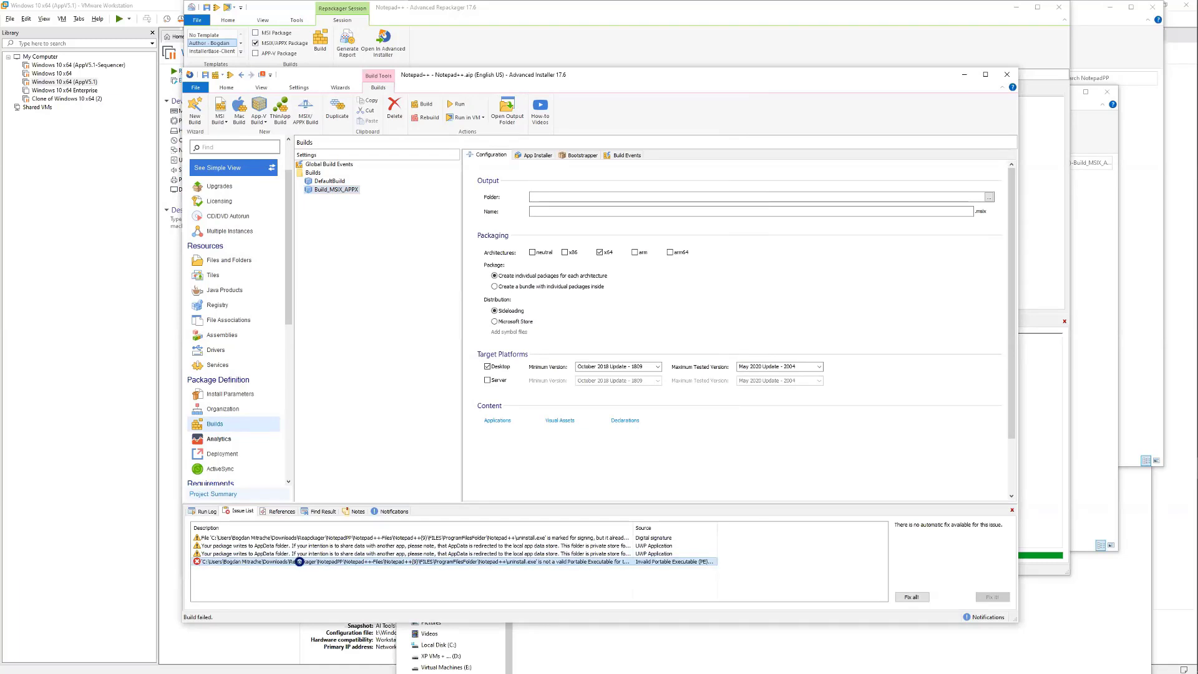
double_click(300, 563)
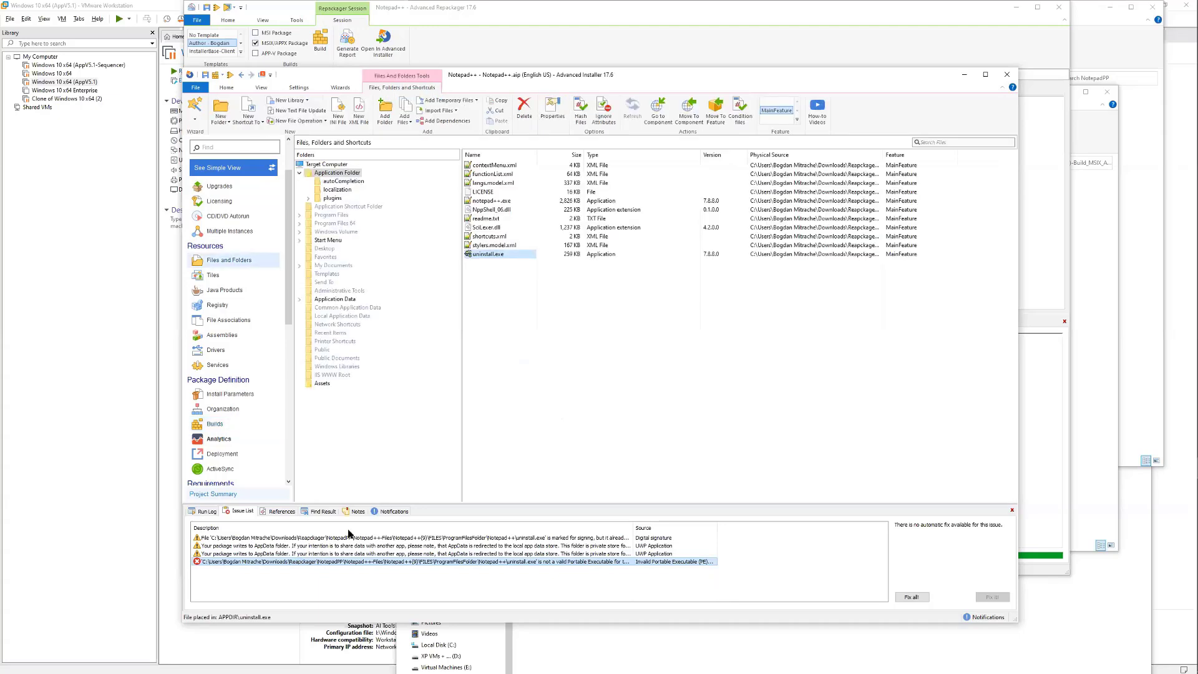
right_click(491, 258)
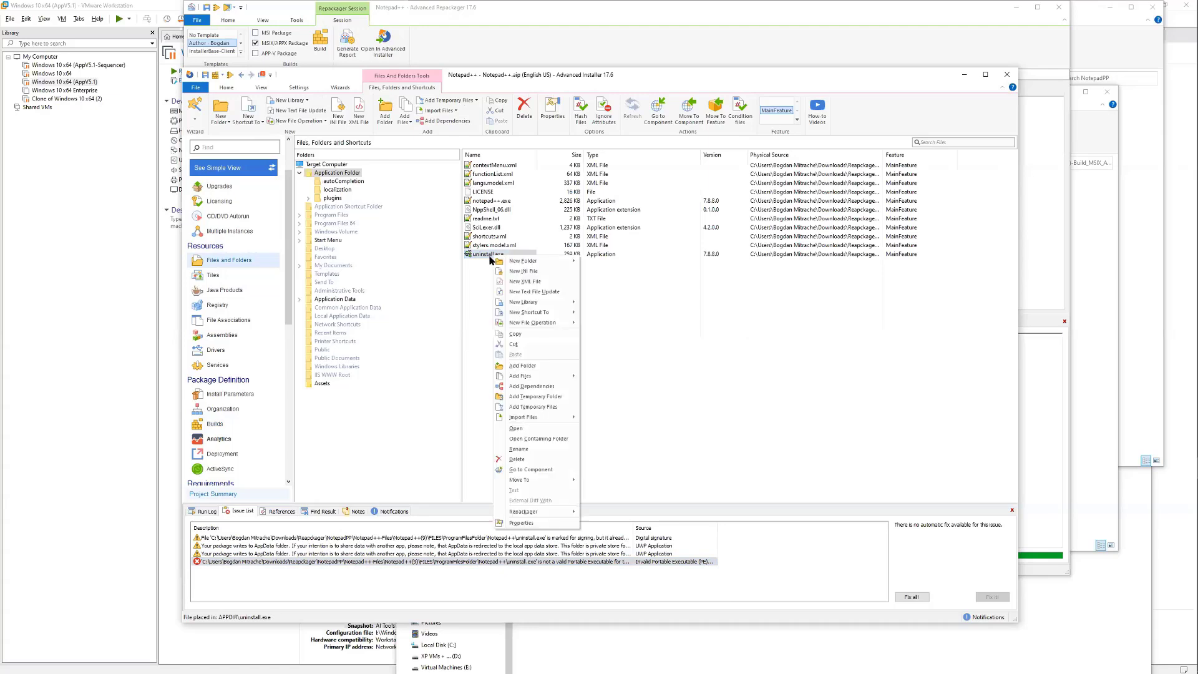
click(513, 459)
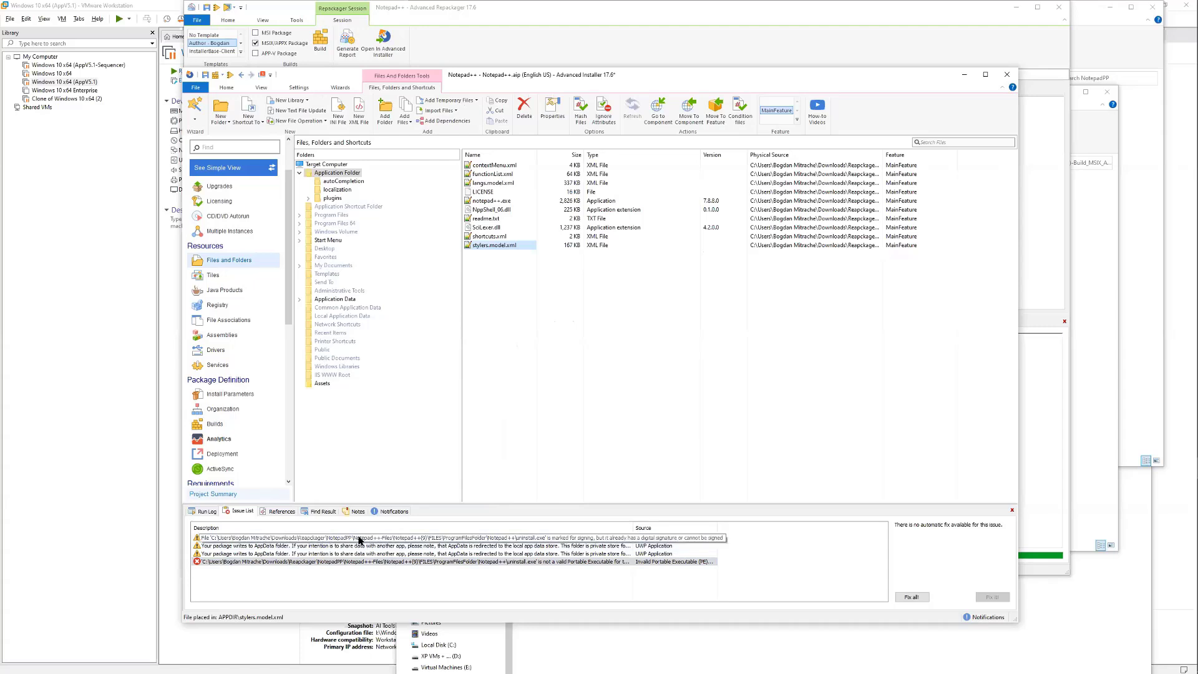
Build the Build_MSIX_APPX package again without uninstall.exe and close the build log
click(241, 430)
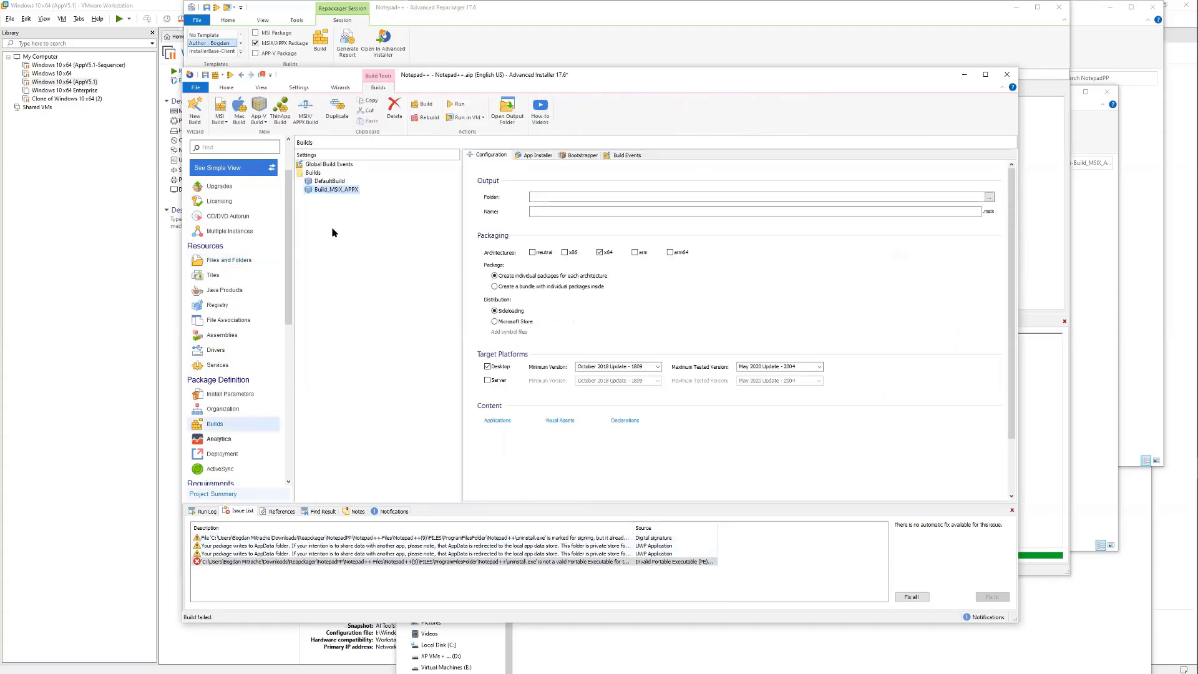
click(416, 111)
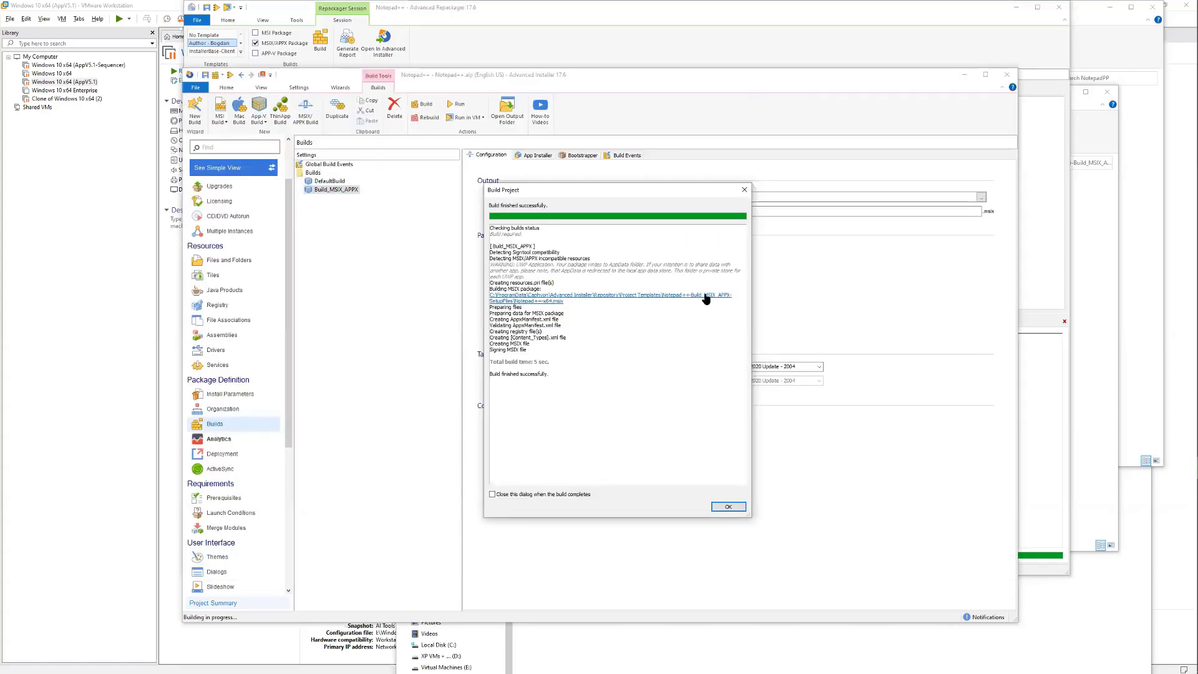
click(729, 508)
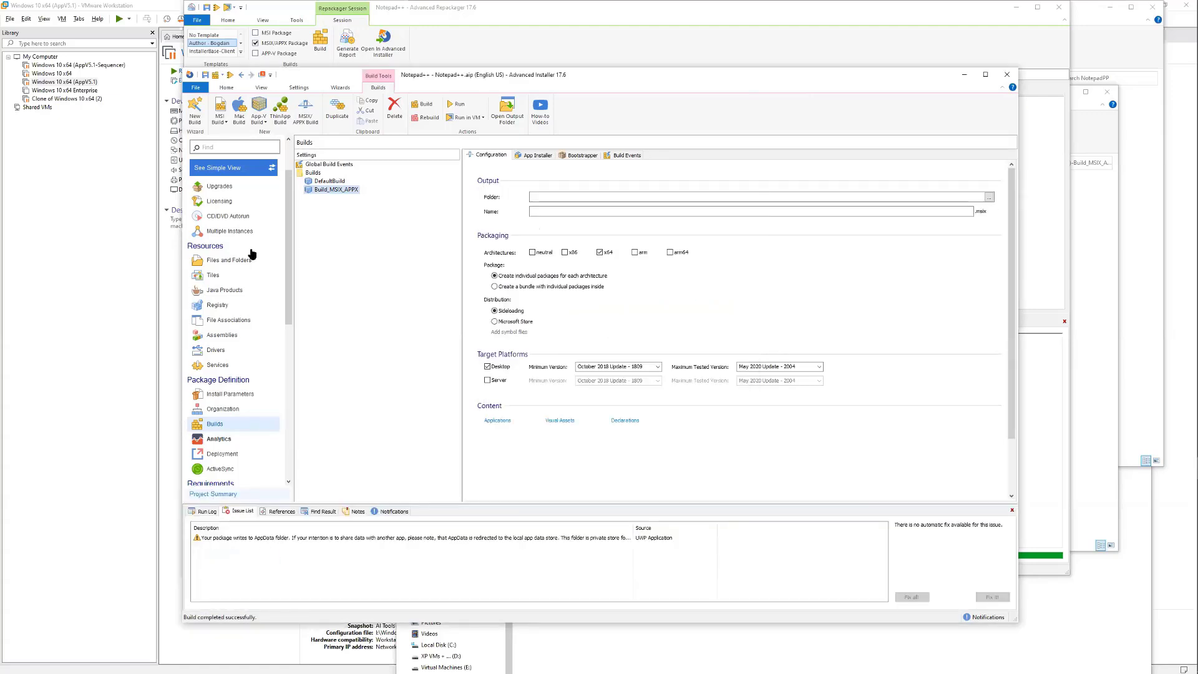
Search the project pages for "appl" and examine the Notepad++ entry's Application Details, including its start point settings and supported rotations
scroll(278, 347, down, 5)
scroll(294, 375, up, 6)
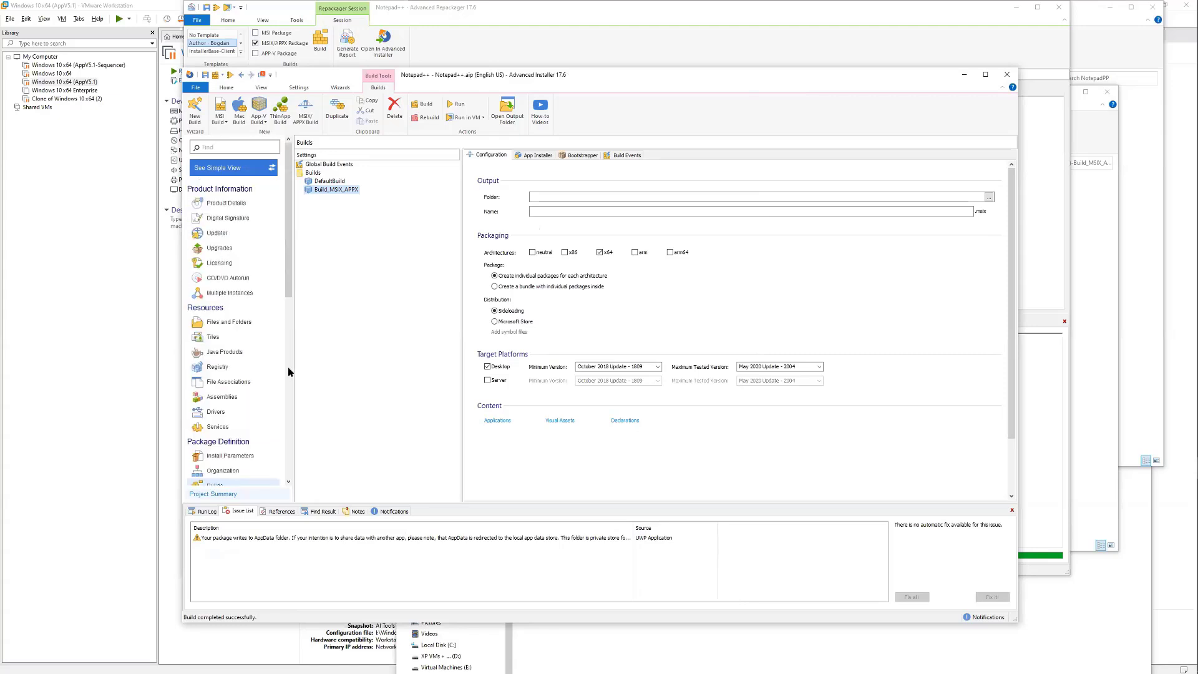
scroll(275, 370, down, 1)
scroll(275, 371, down, 5)
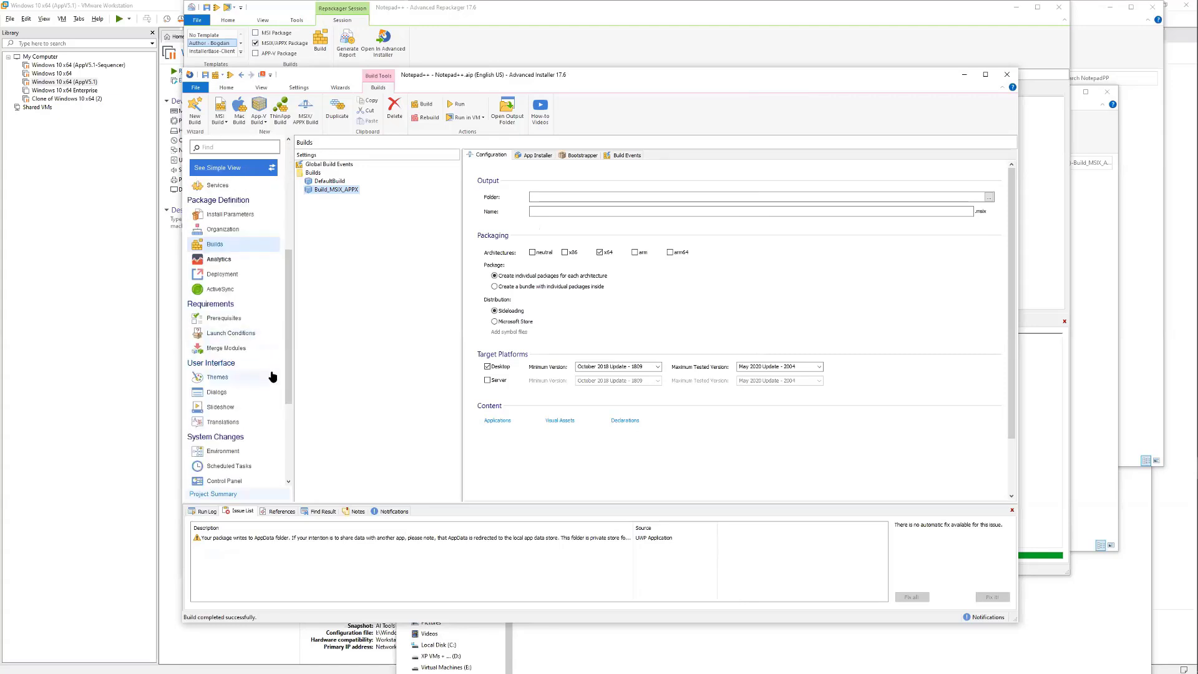
scroll(270, 375, down, 3)
scroll(253, 240, up, 8)
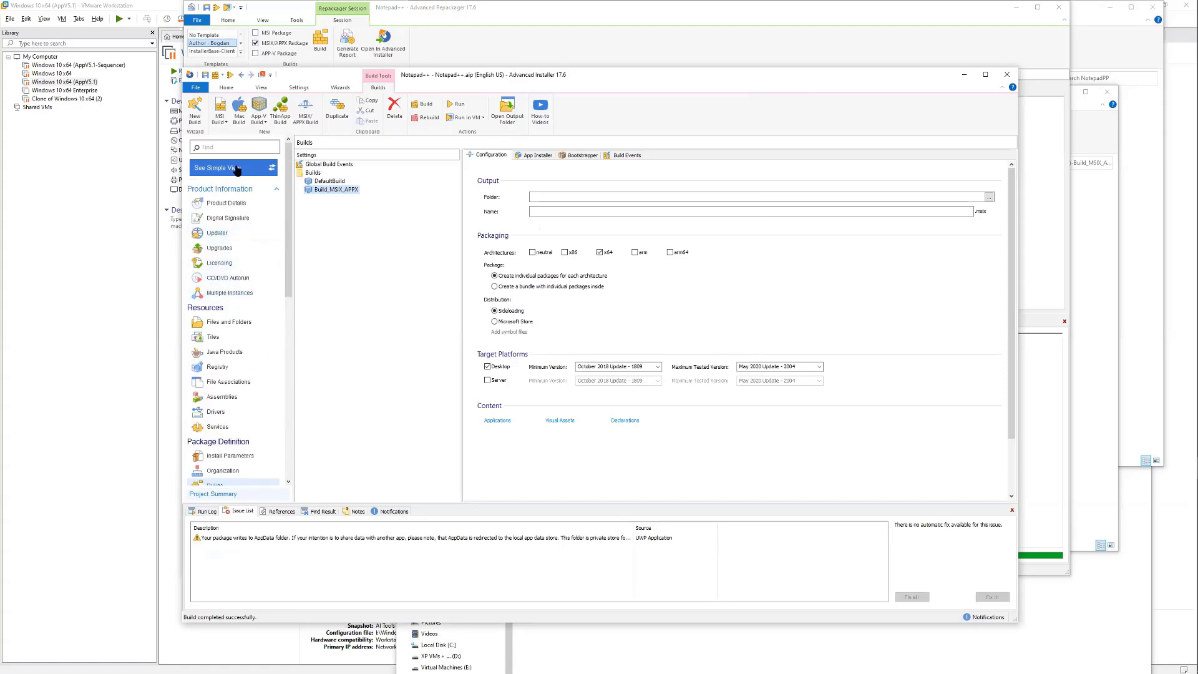
click(243, 149)
text(appl)
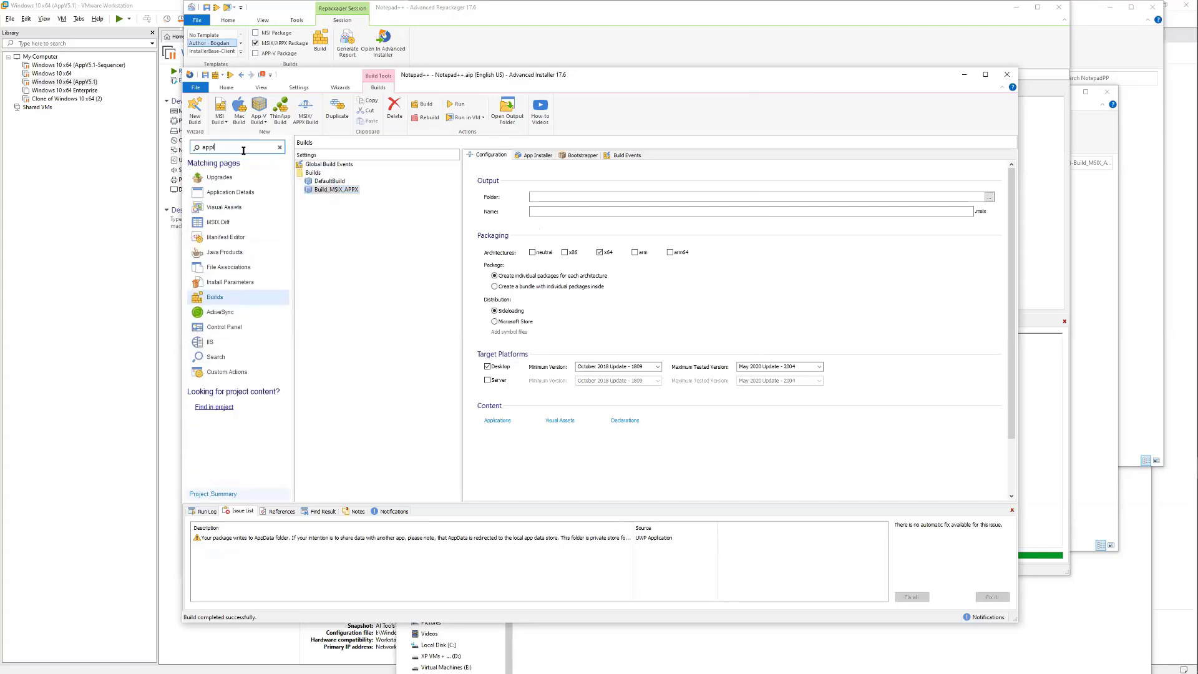
click(237, 192)
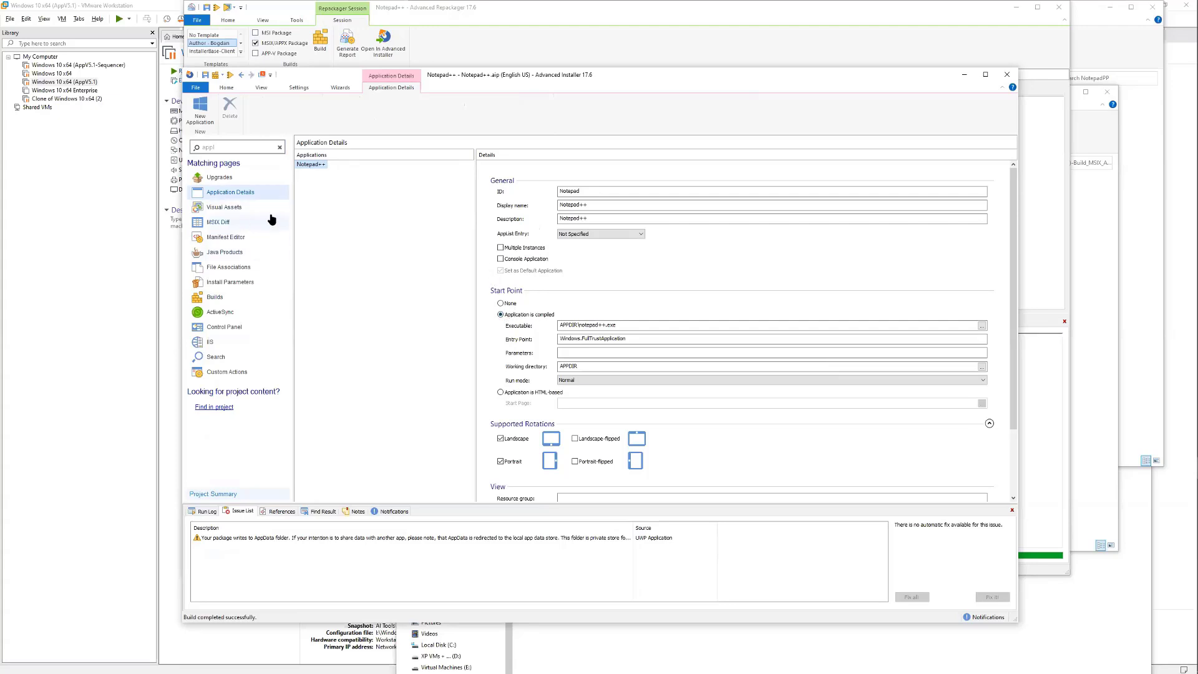
click(586, 355)
scroll(600, 359, down, 2)
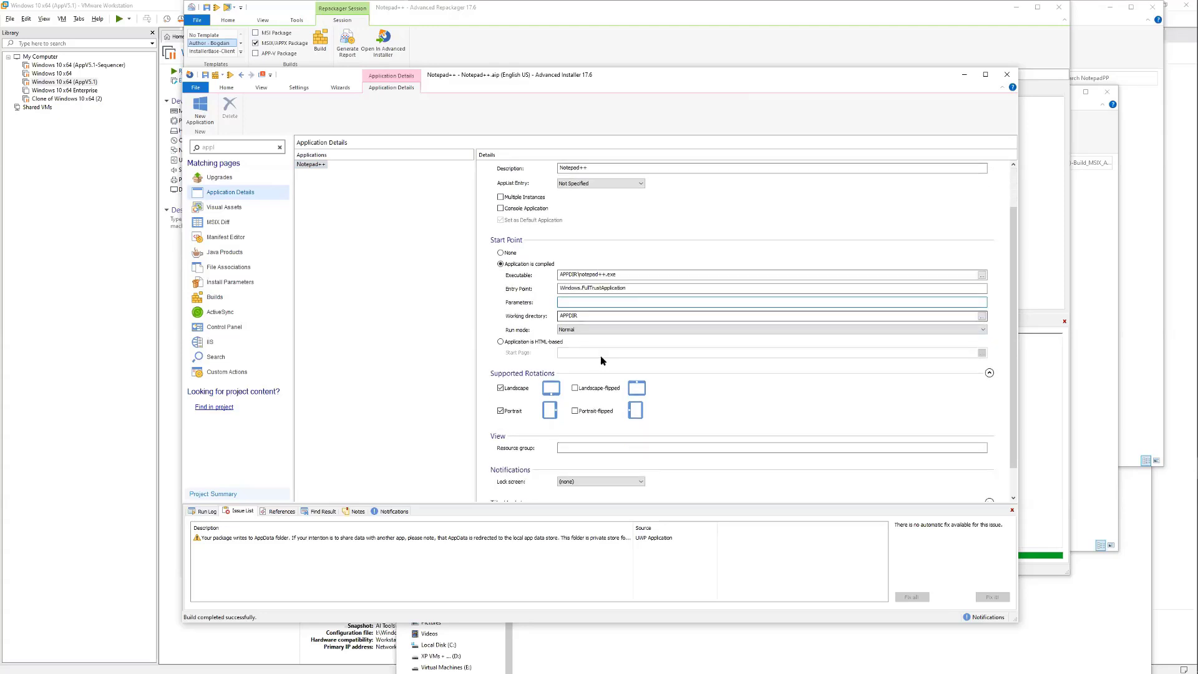
scroll(599, 355, up, 3)
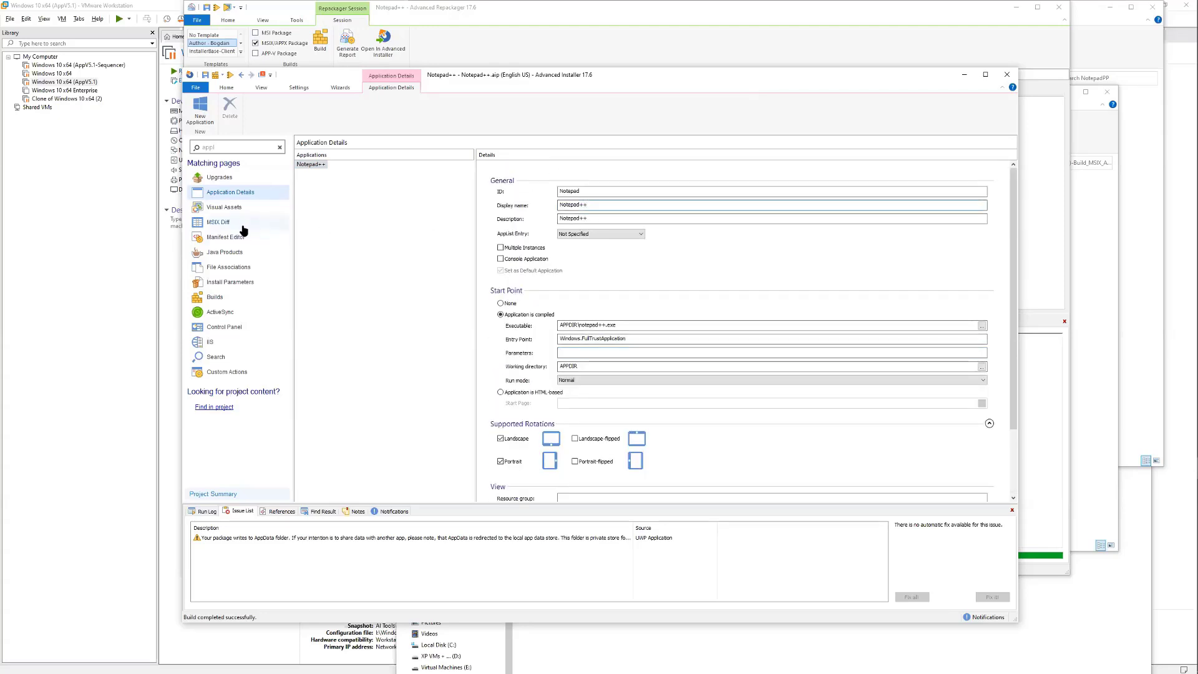
click(279, 148)
scroll(239, 321, down, 3)
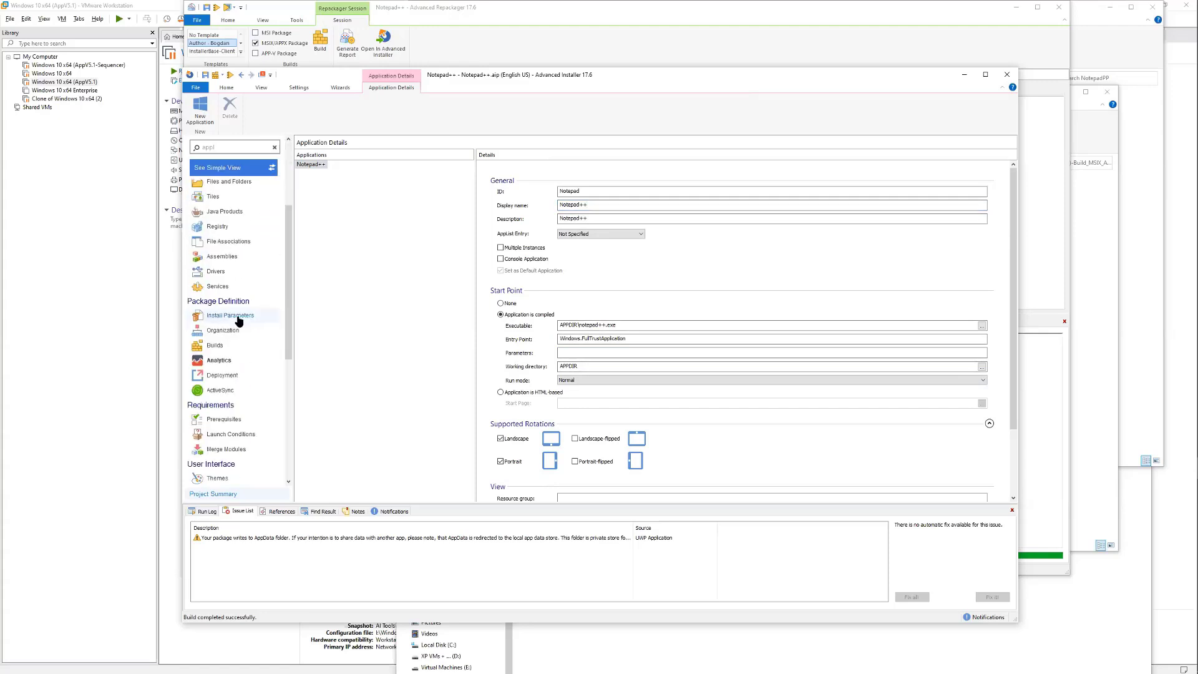
scroll(254, 307, down, 4)
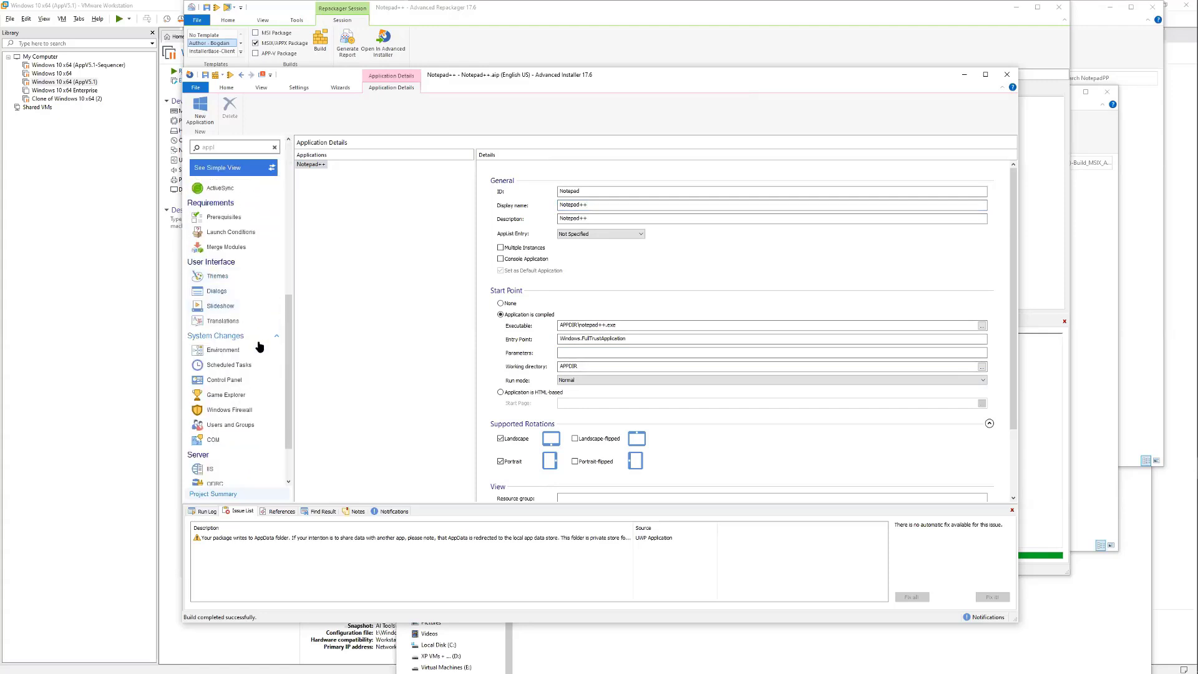
scroll(257, 346, up, 4)
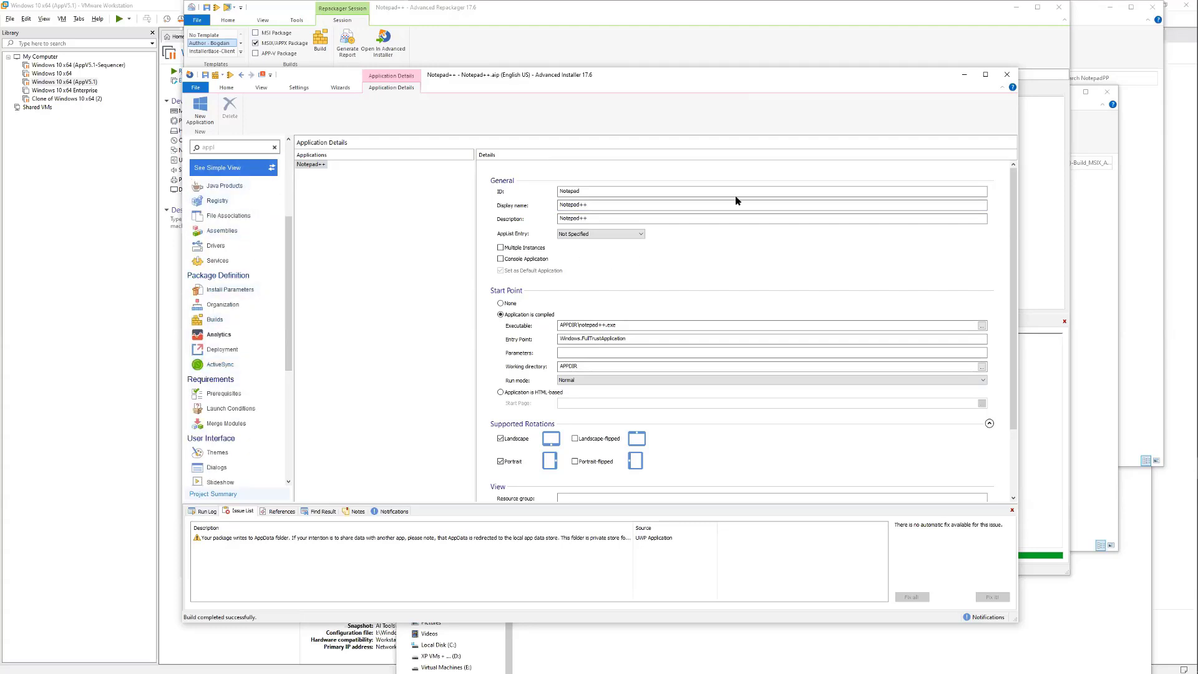
click(965, 78)
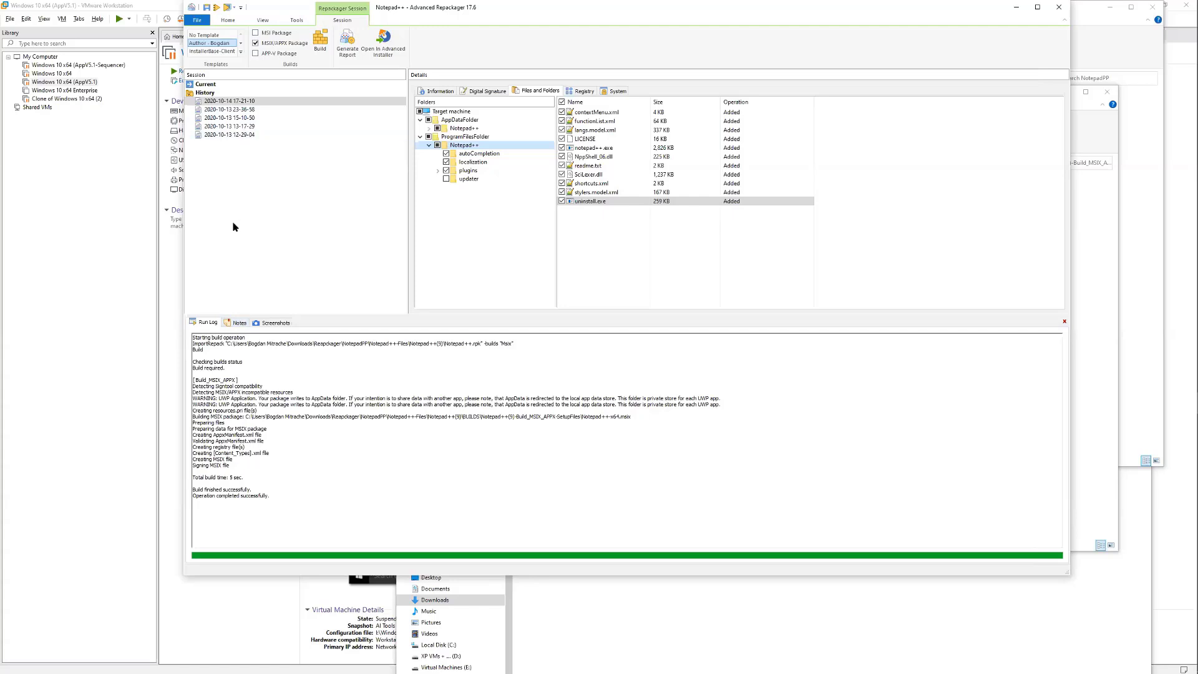
click(237, 322)
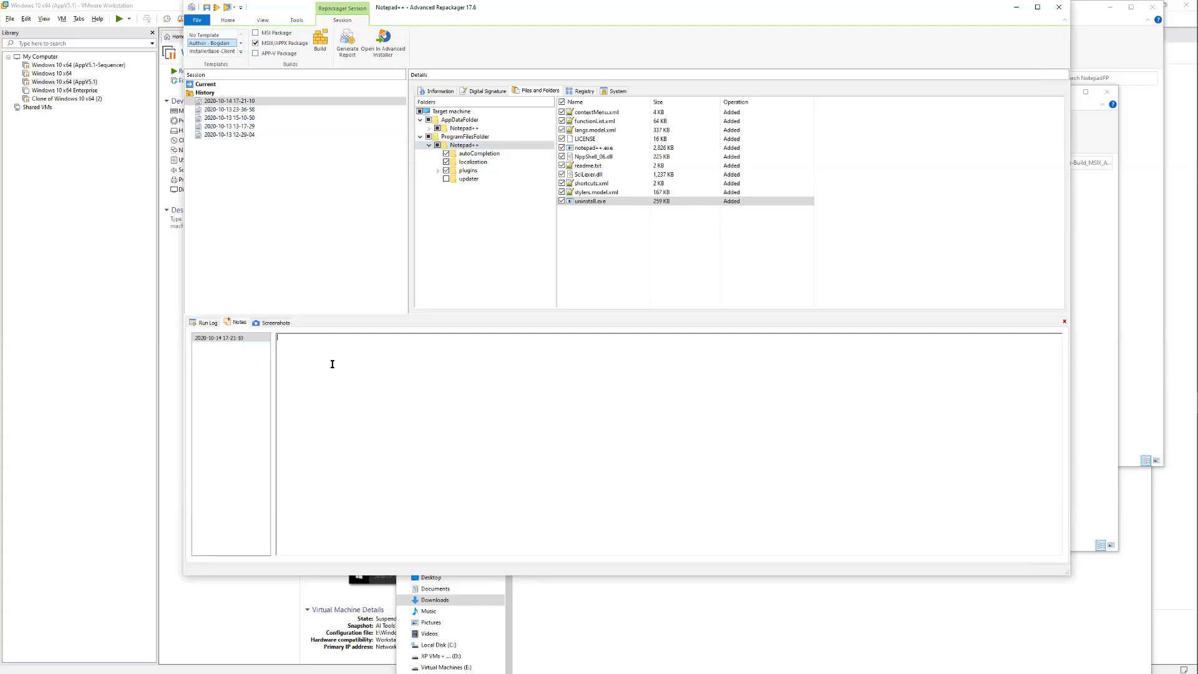
text(postinstall configug - add HEX pluhgin)
click(270, 323)
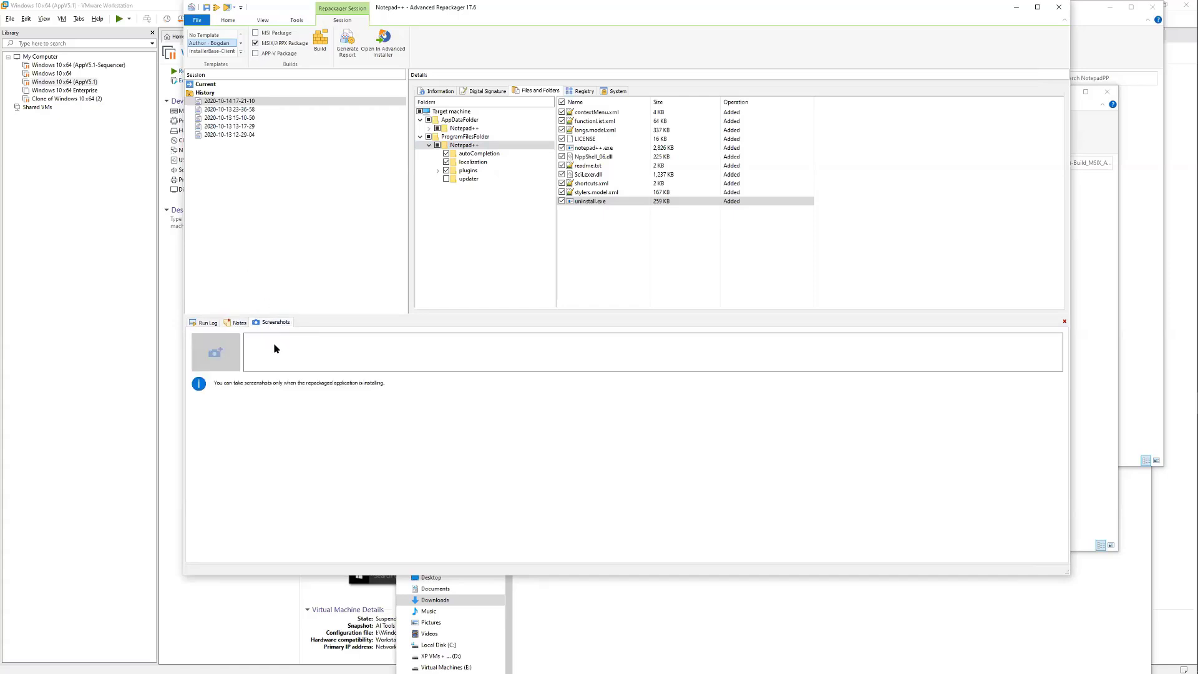
click(239, 126)
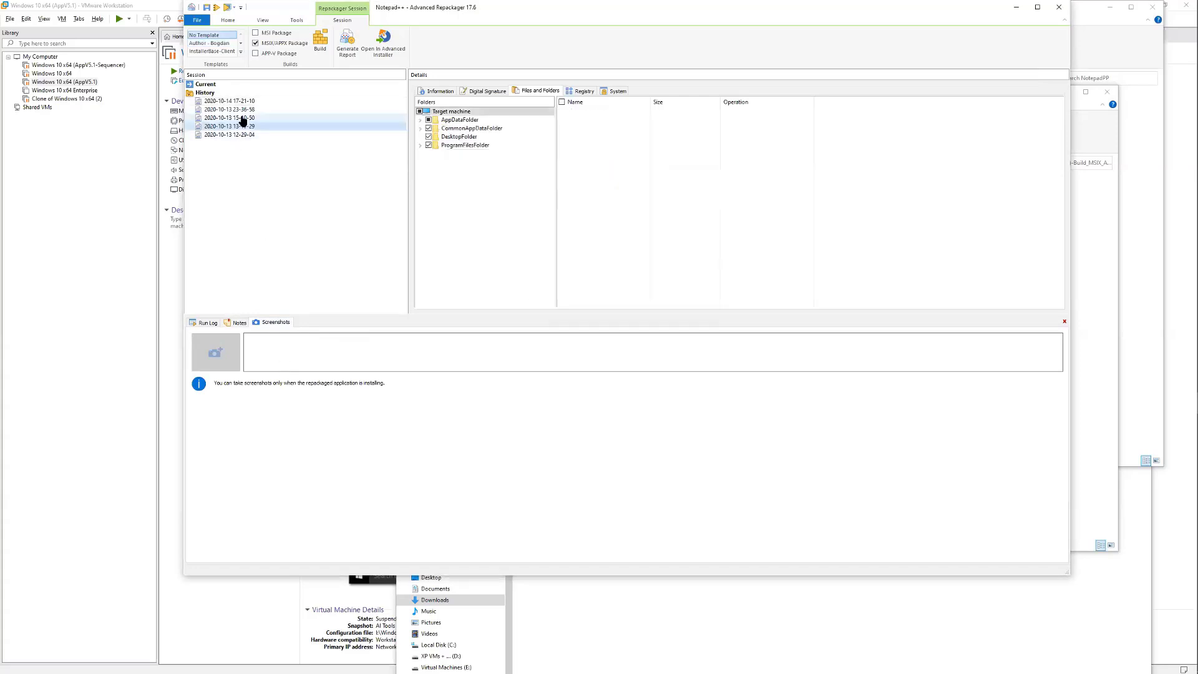
click(244, 135)
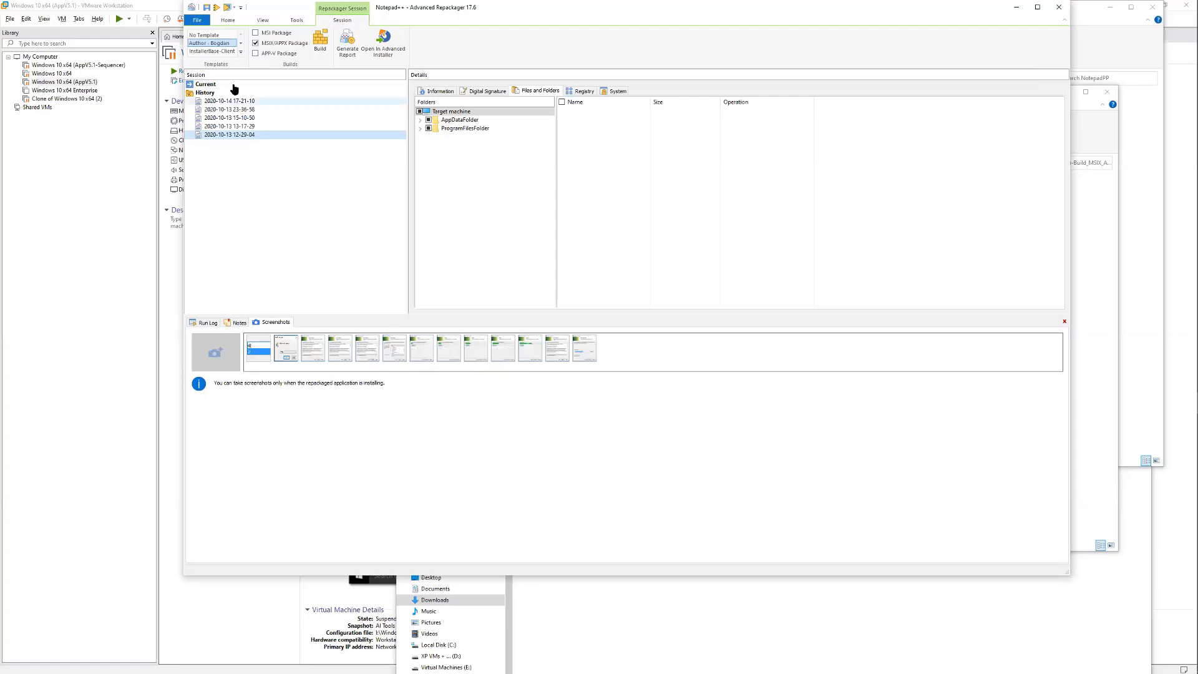
click(209, 325)
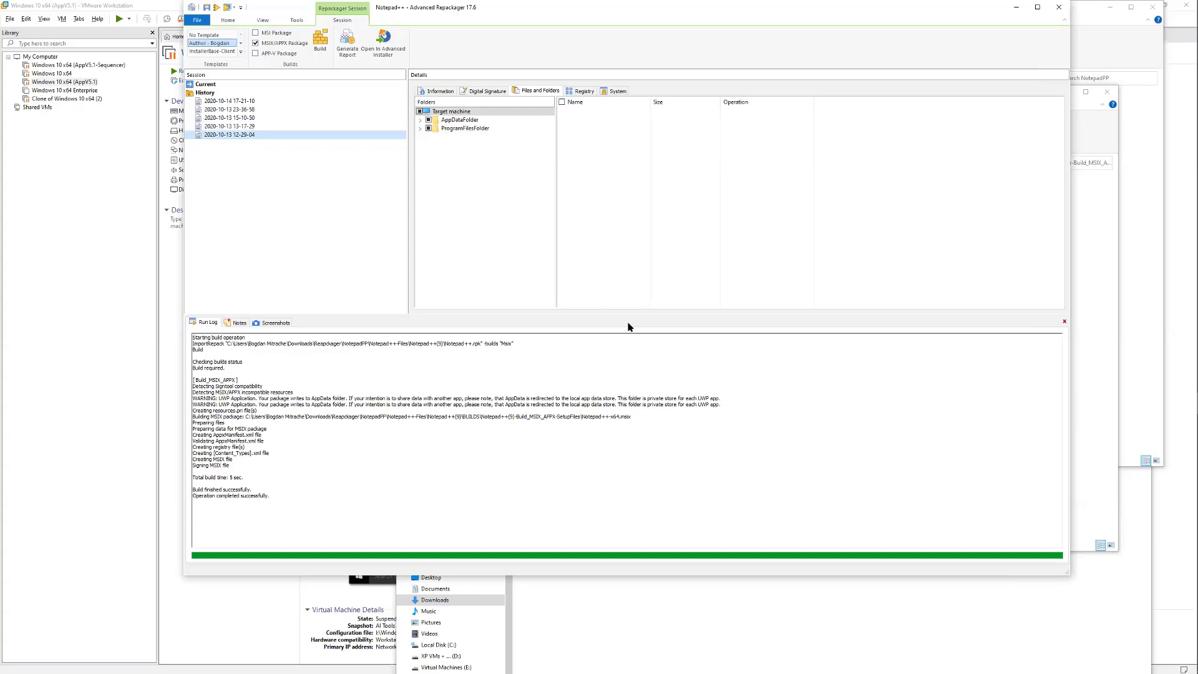
Go back to the start page for a new repackaging and enable Session Monitoring for the setup capture
click(198, 20)
click(206, 39)
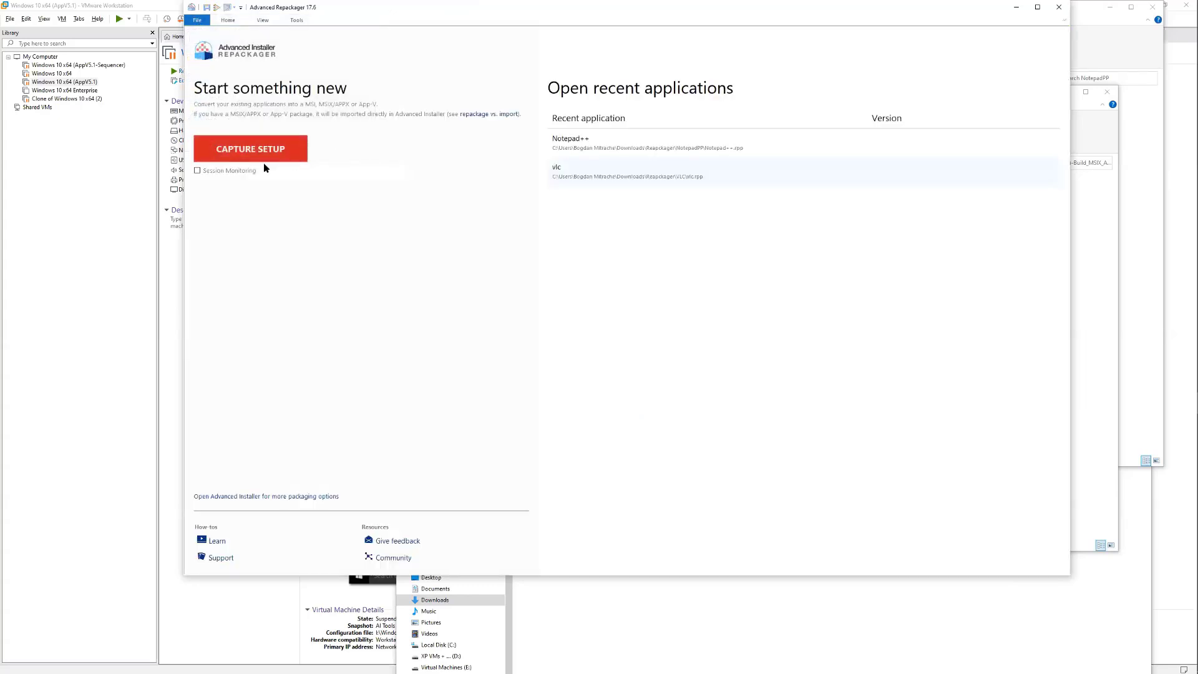
click(198, 171)
Switch to Advanced Installer and create a new generic Installer Project of the Architect type
click(1023, 9)
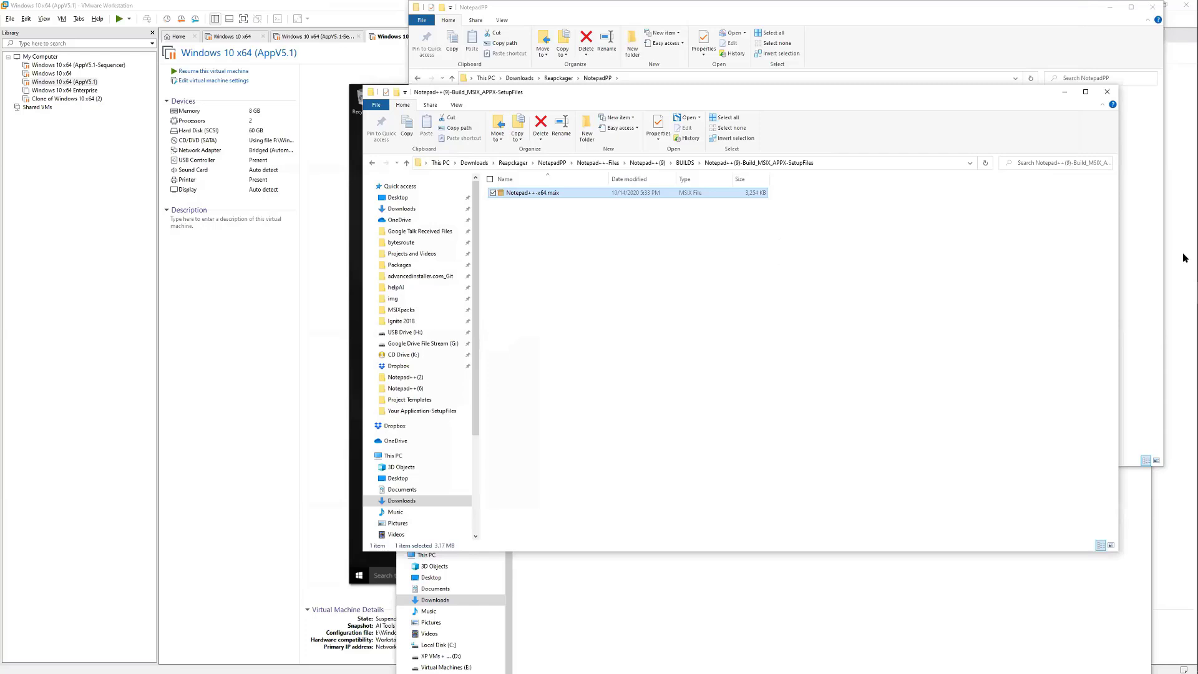
mouse_move(1188, 257)
click(1175, 429)
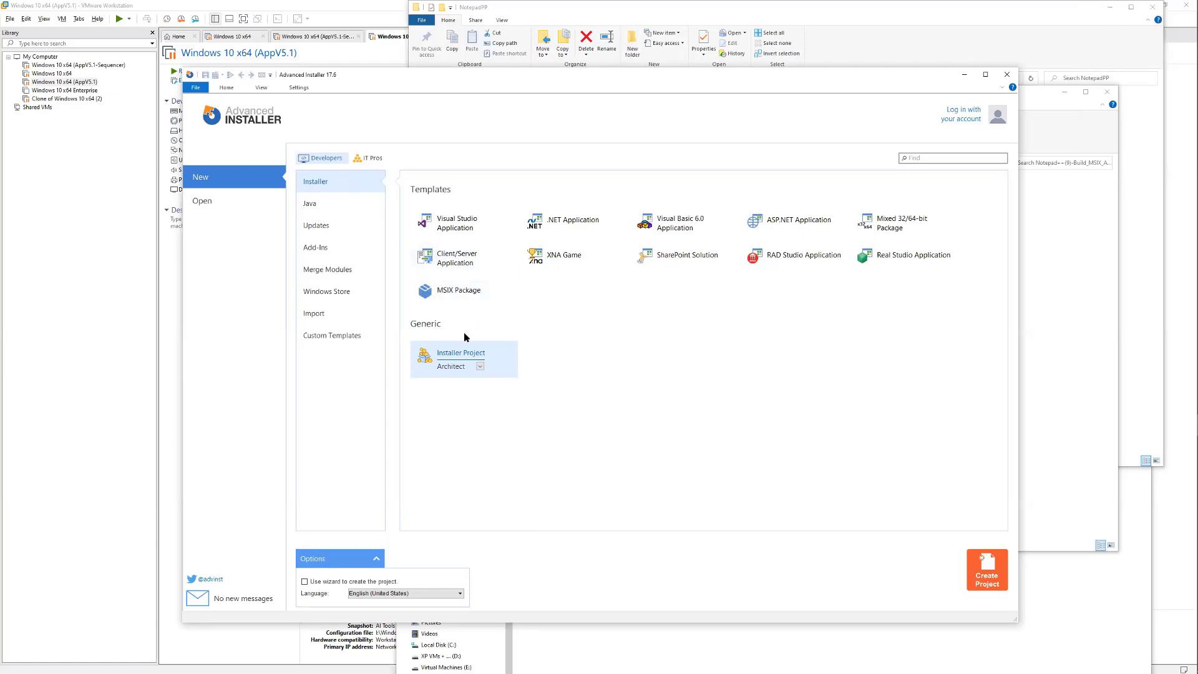
double_click(489, 355)
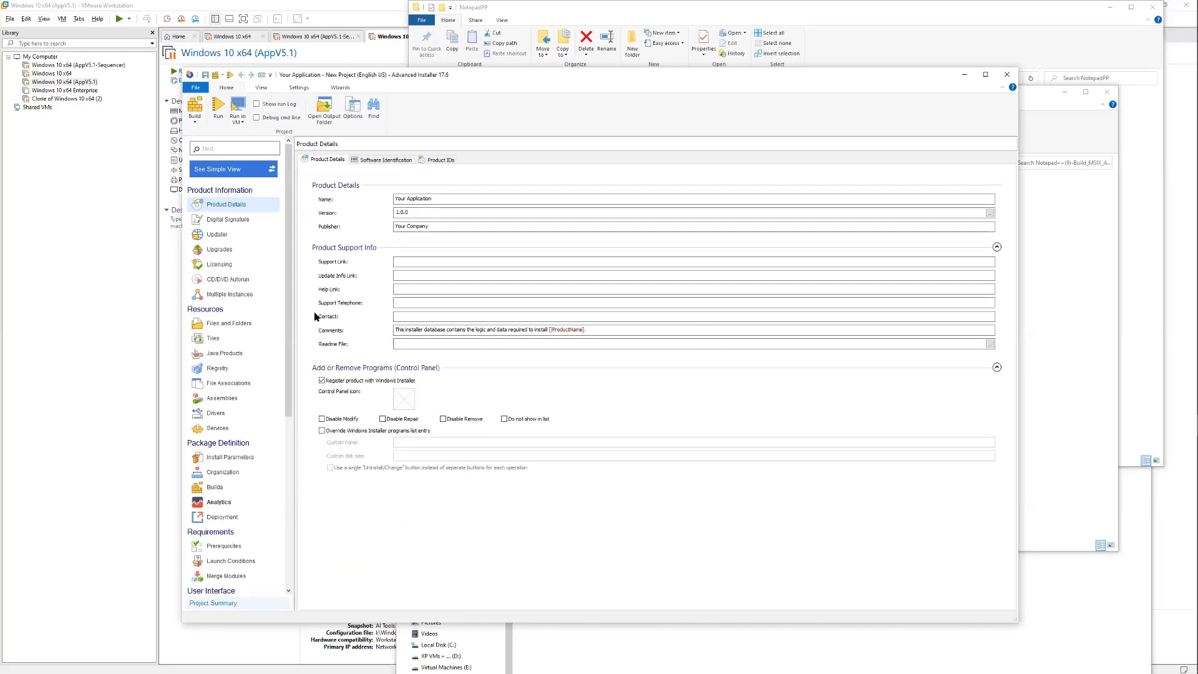
Add InstallerBase-Server.aitemplate, My templat.aitemplate, Notepad++.aip and Notepad++.back.aip from Project Templates to the Application Folder
click(225, 324)
right_click(505, 193)
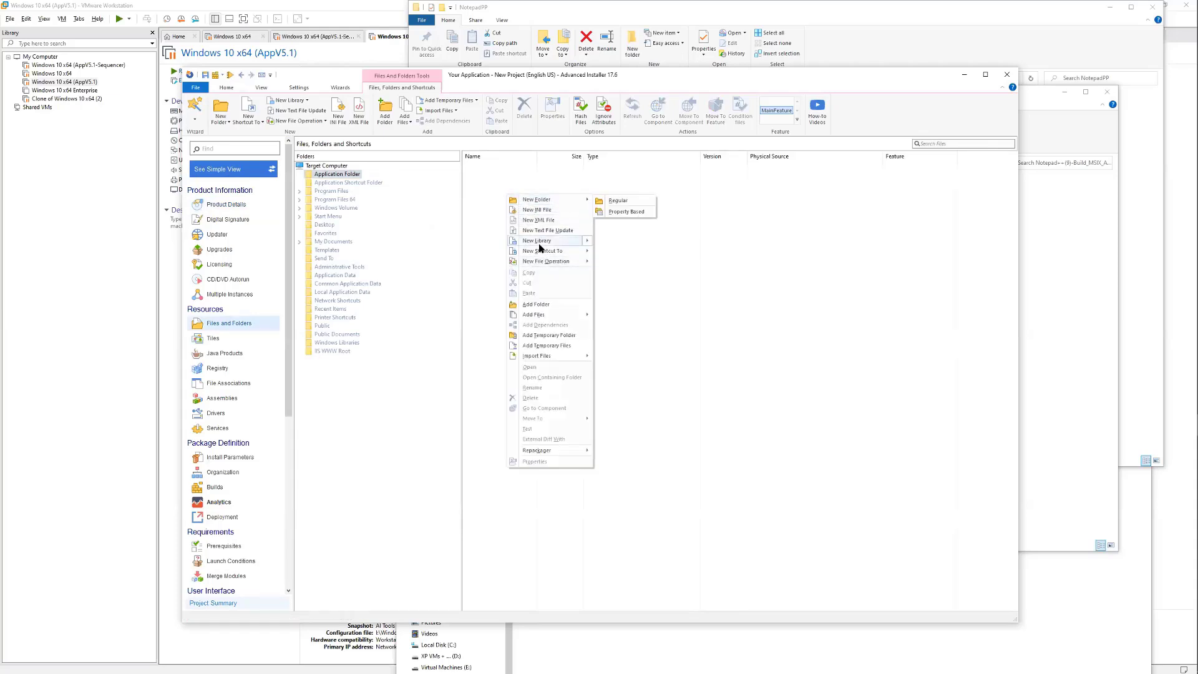
click(539, 316)
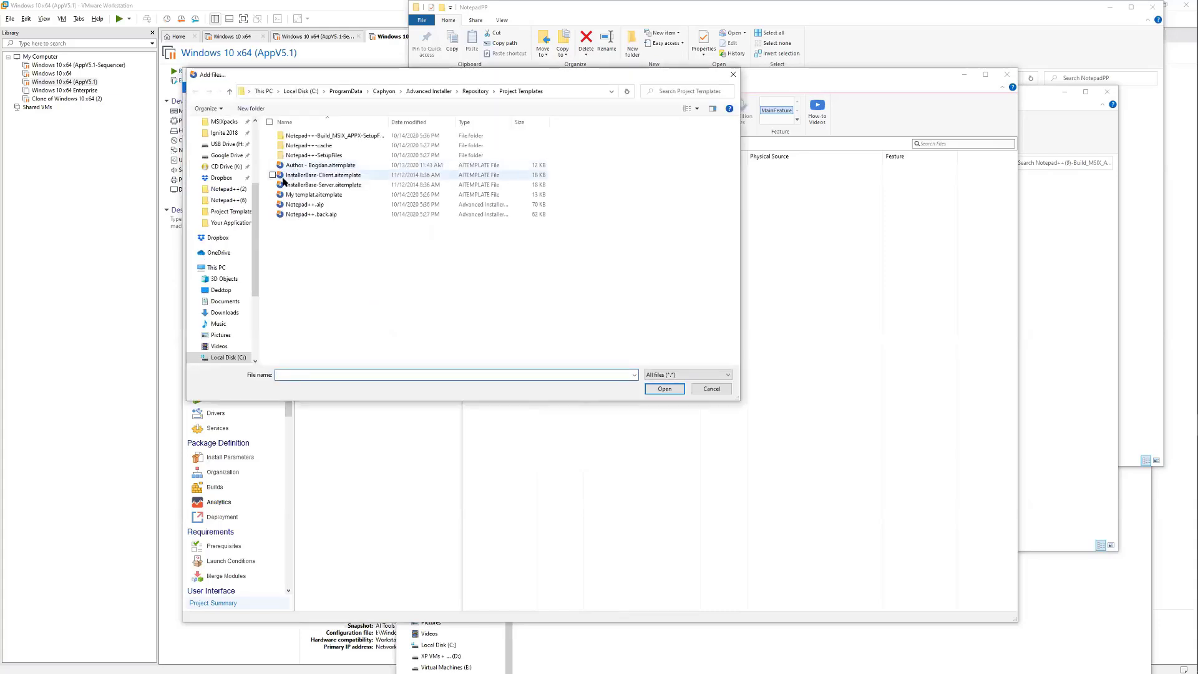
click(282, 183)
key(shift+Down)
key(shift+Down)
key(shift+Down)
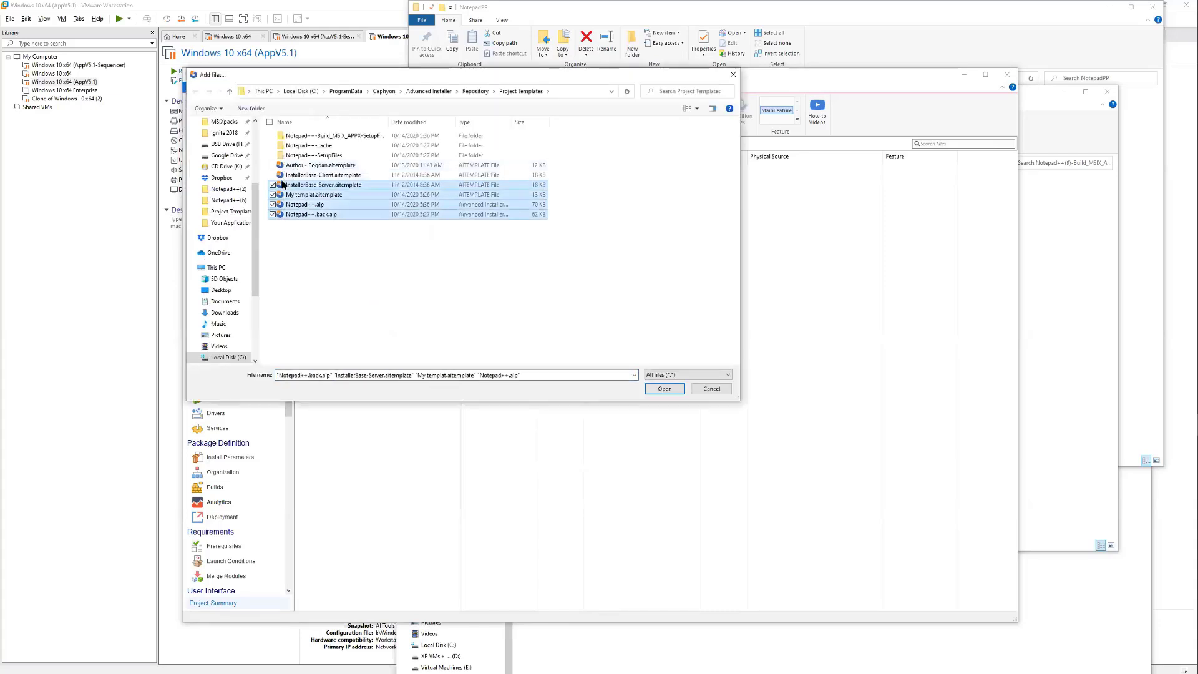
key(Return)
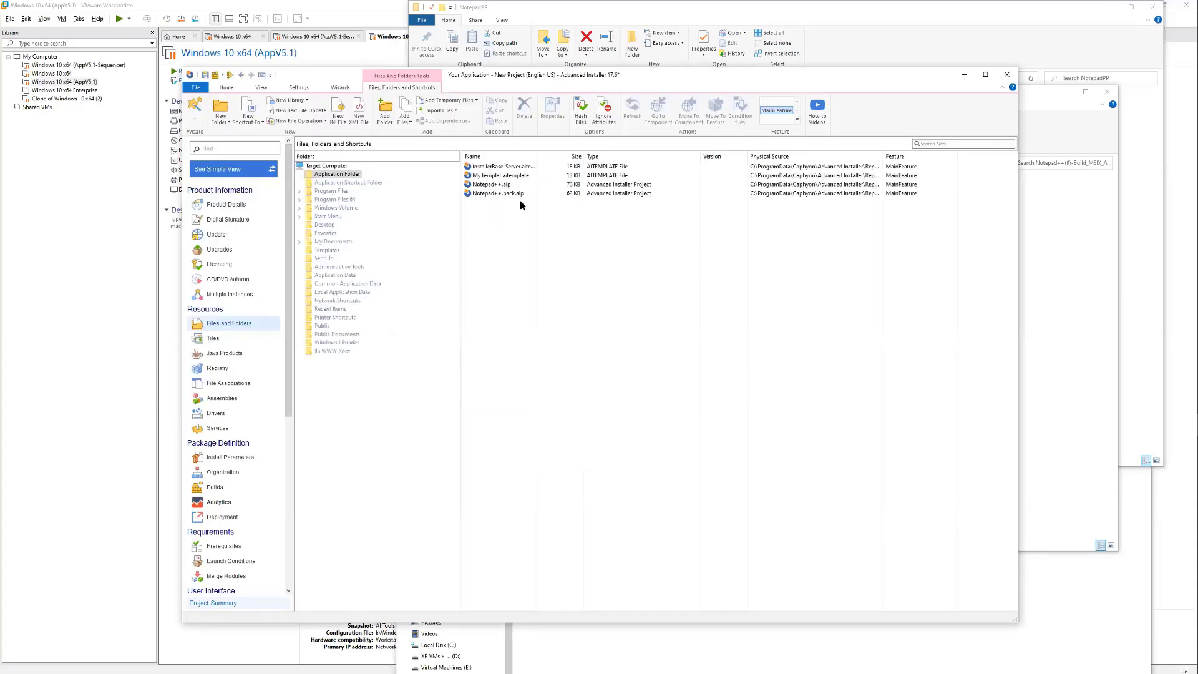
Create an installed-file shortcut named Notepad++.back for Notepad++.back.aip in the Application Shortcut Folder, keeping the default shortcut options
click(499, 193)
right_click(503, 193)
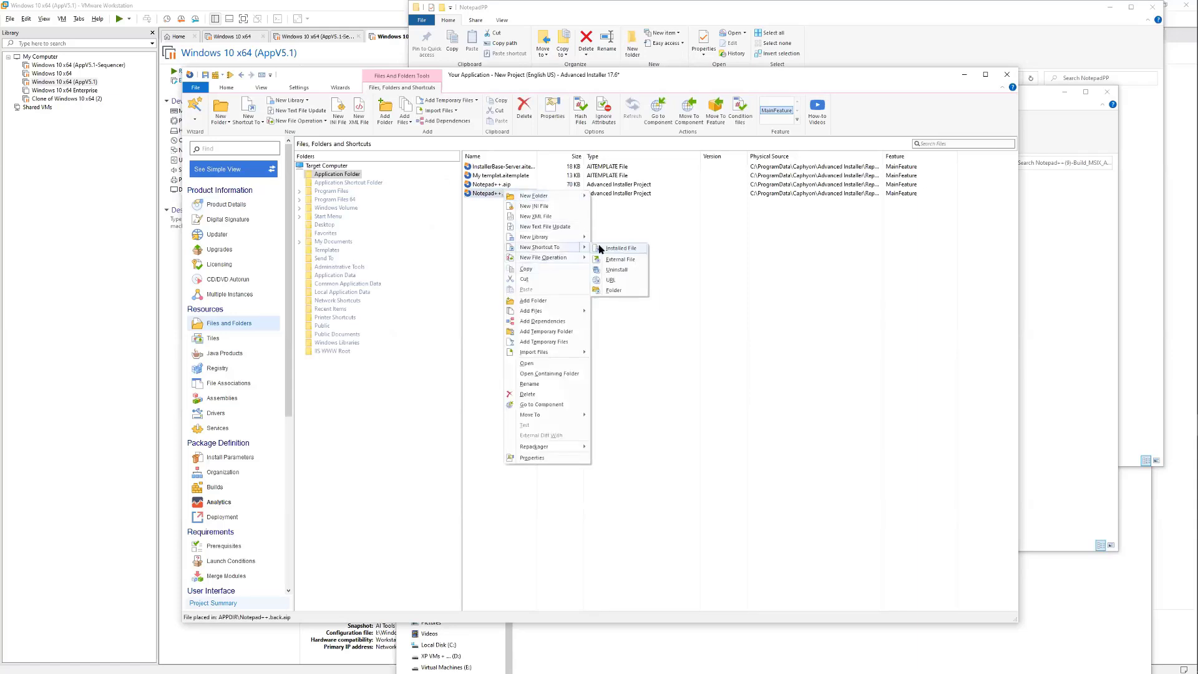
click(619, 248)
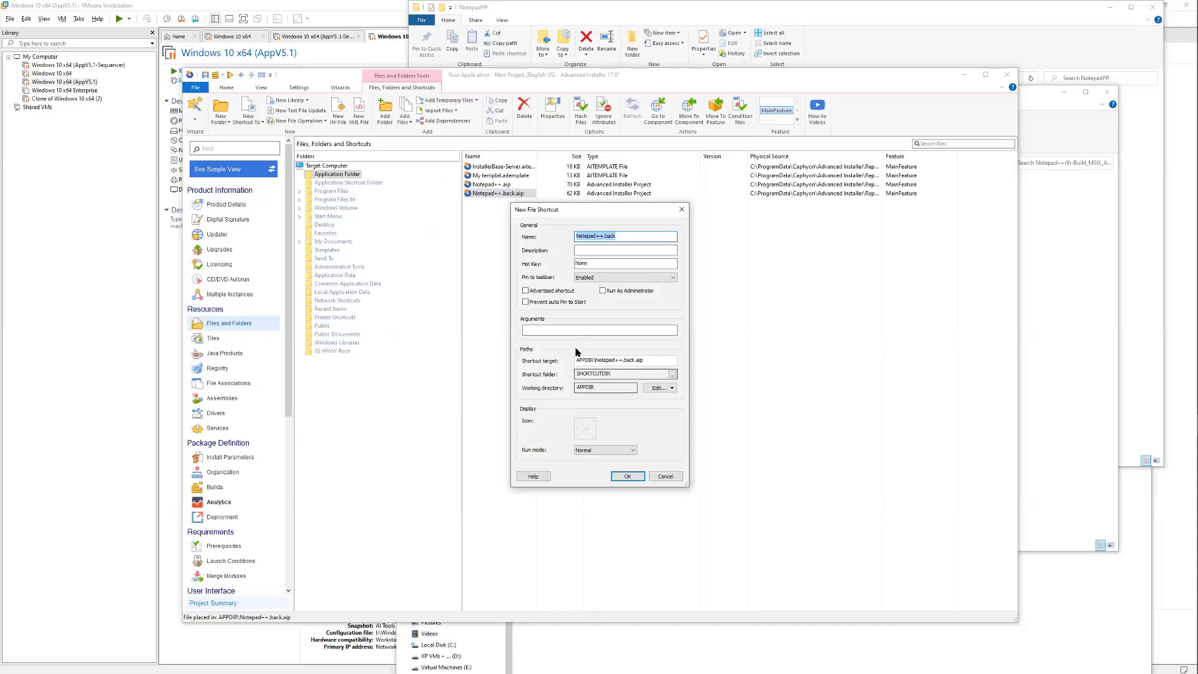
click(627, 476)
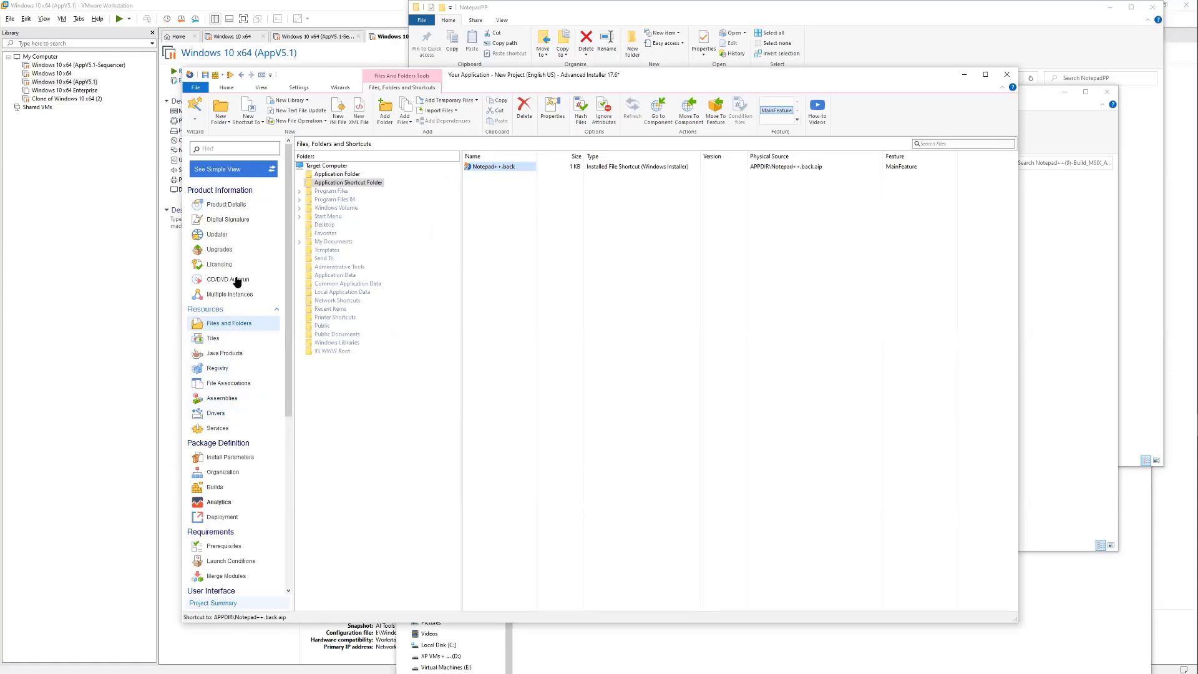
click(235, 387)
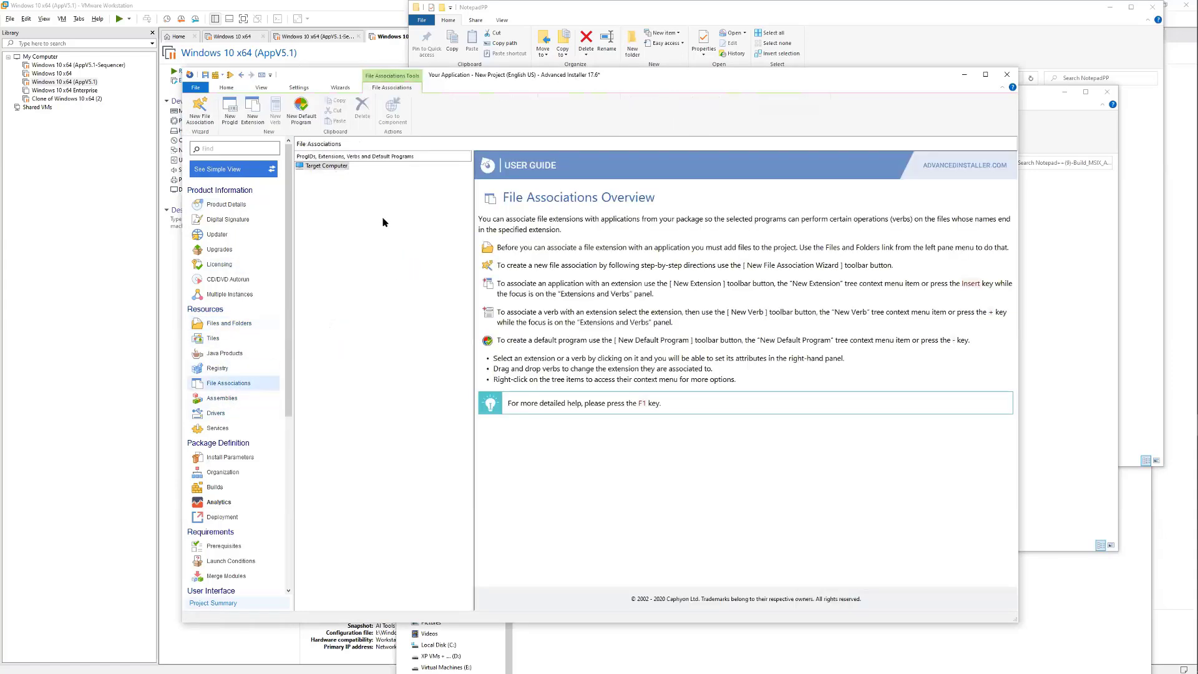
right_click(369, 215)
click(420, 238)
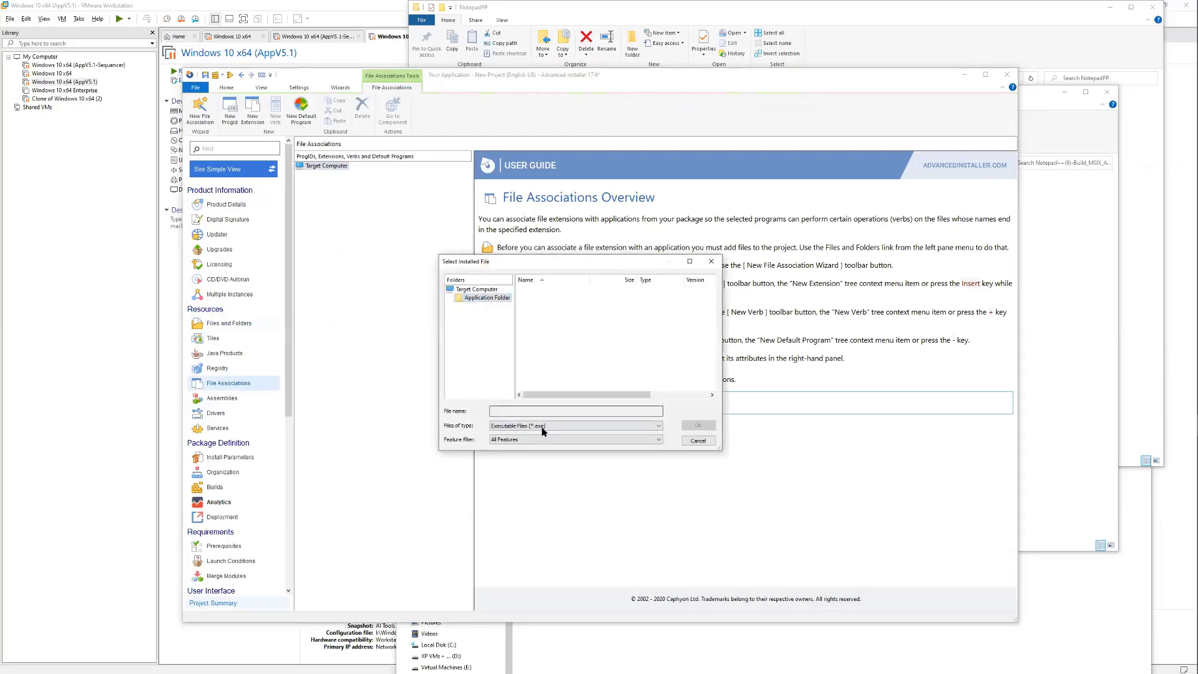
click(543, 429)
click(703, 440)
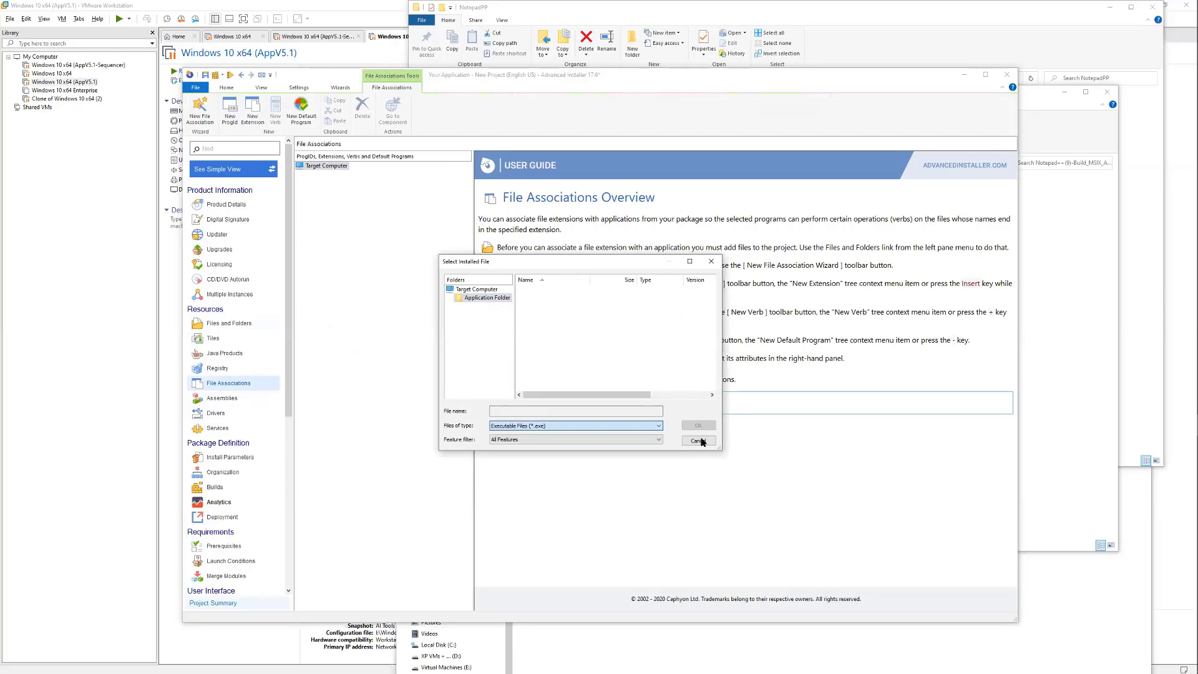
click(700, 440)
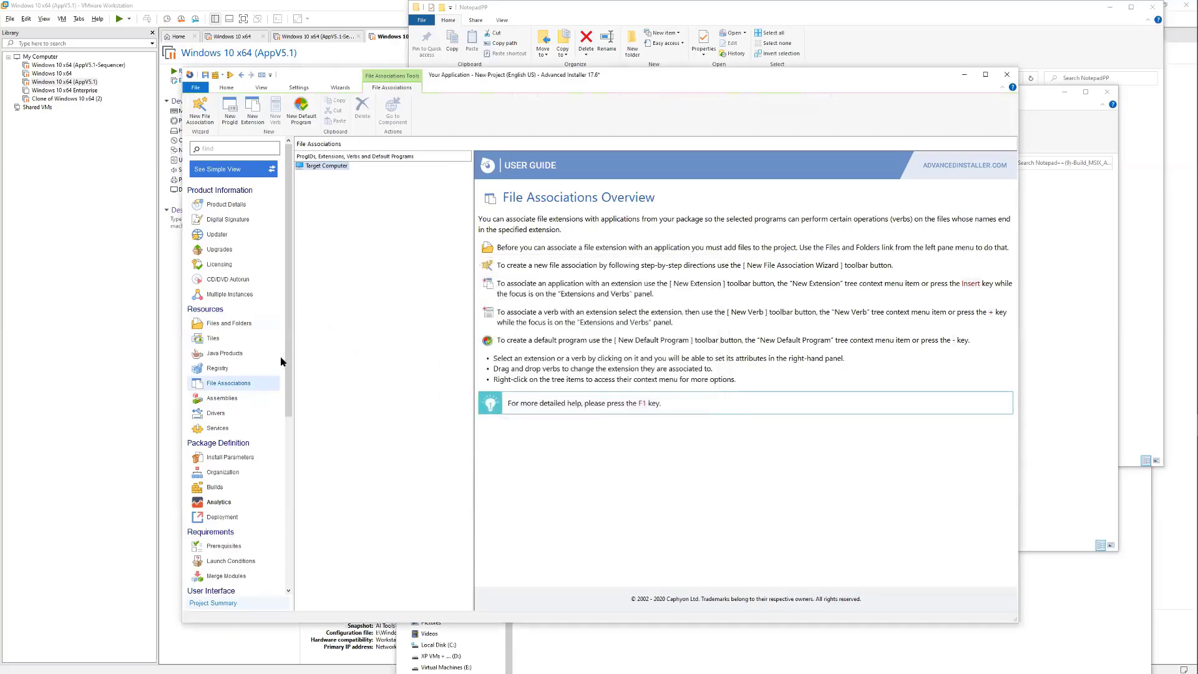
Save the new installer project as Your Application.aip in Project Templates and close its window
scroll(281, 357, down, 1)
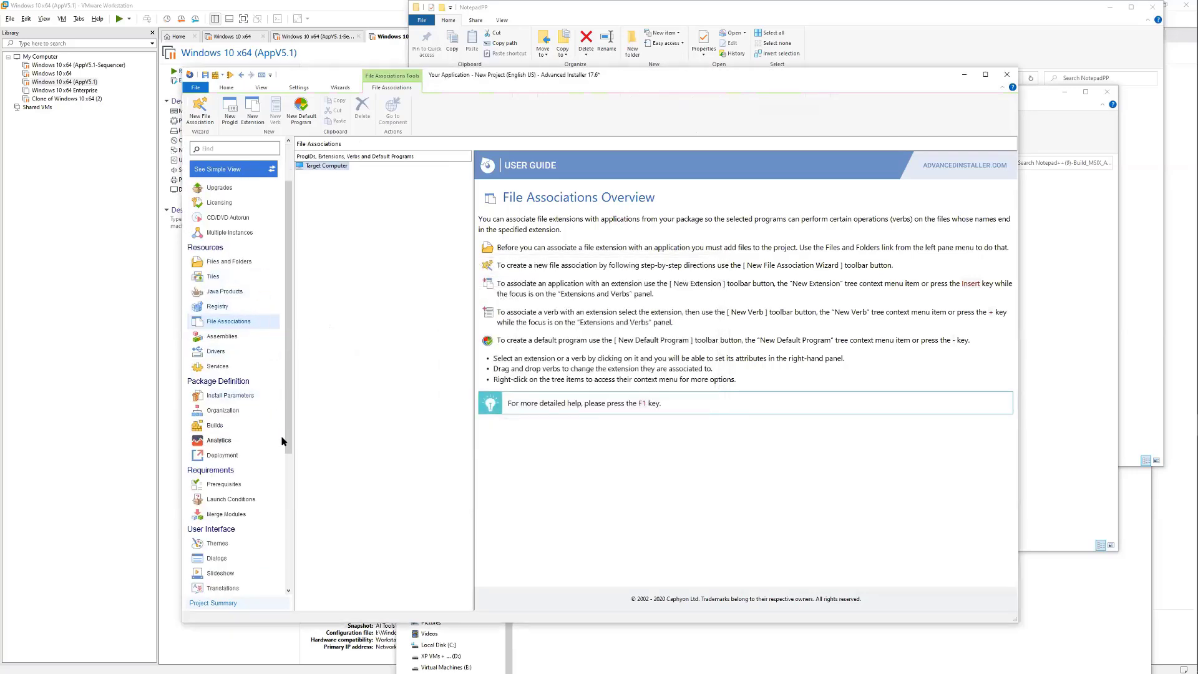
scroll(282, 441, down, 1)
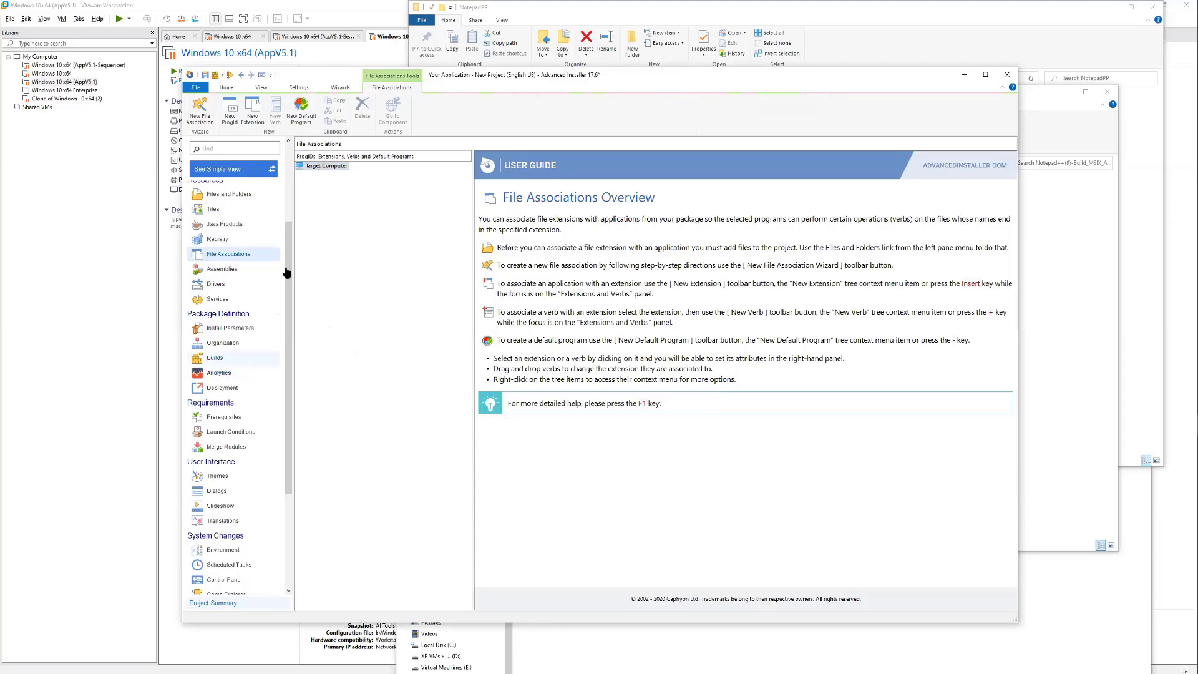
click(220, 361)
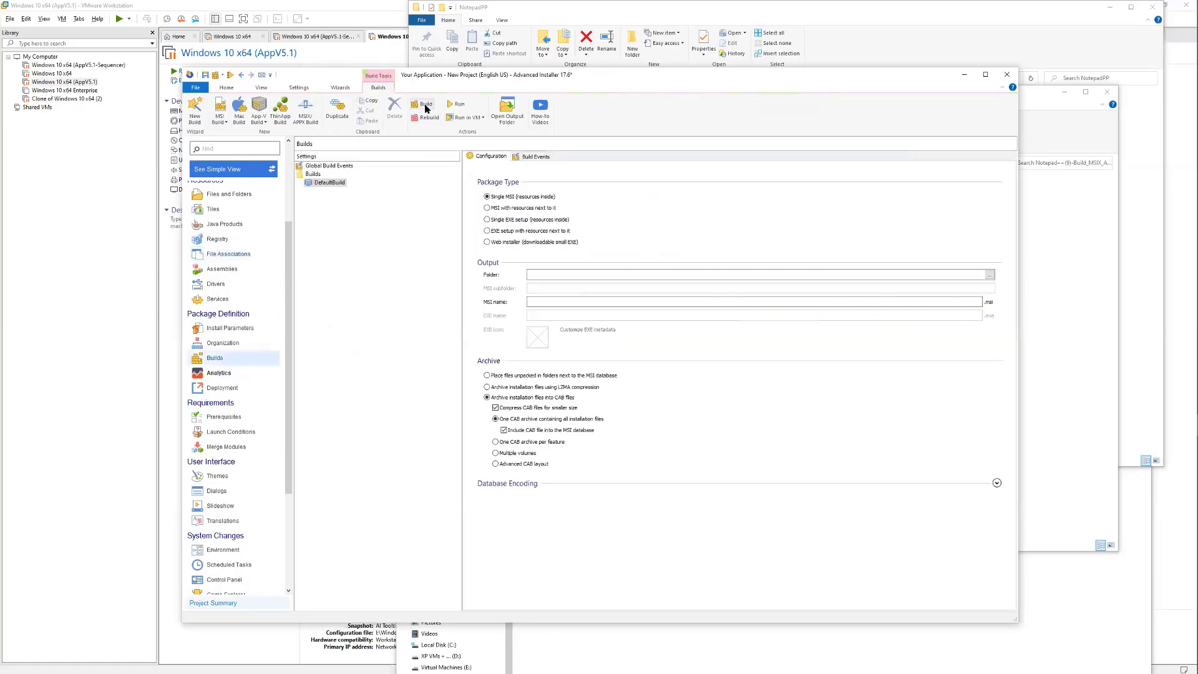
key(ctrl+s)
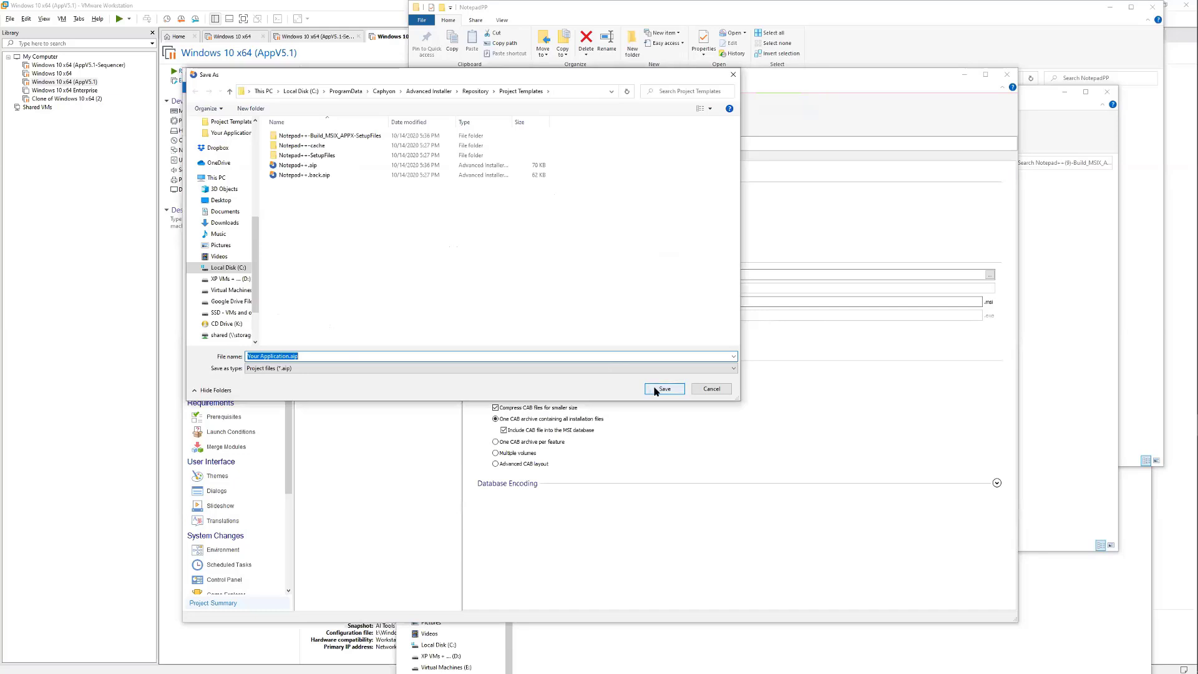
click(711, 389)
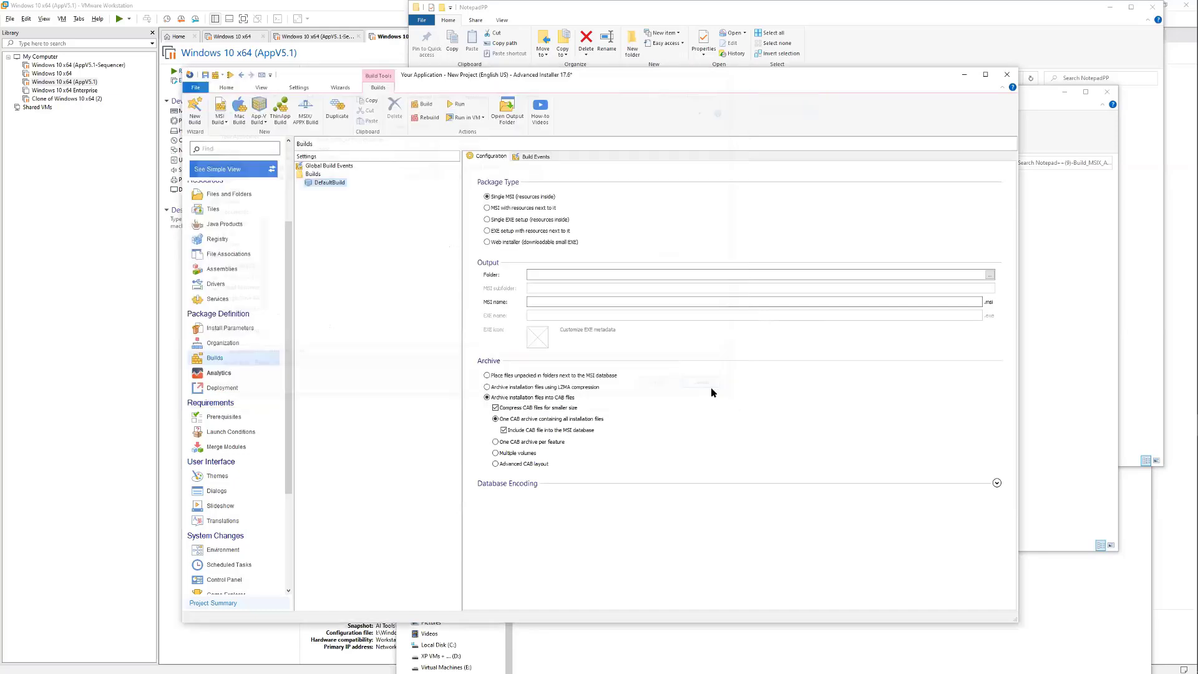
click(1012, 76)
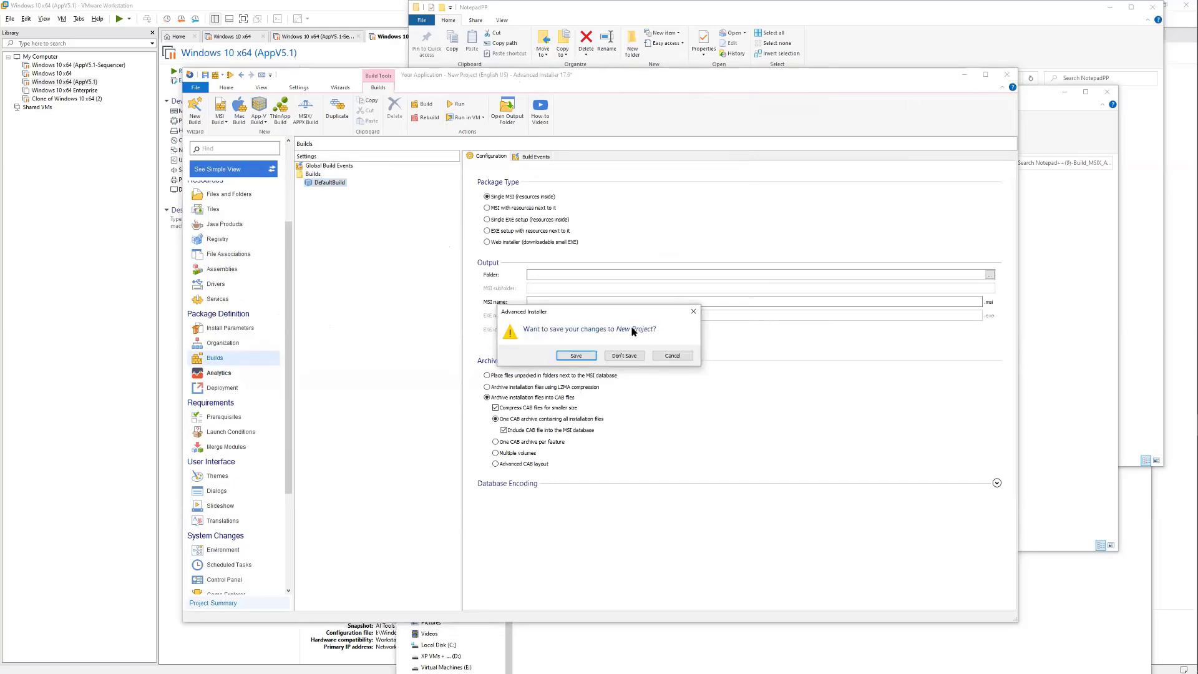
click(589, 355)
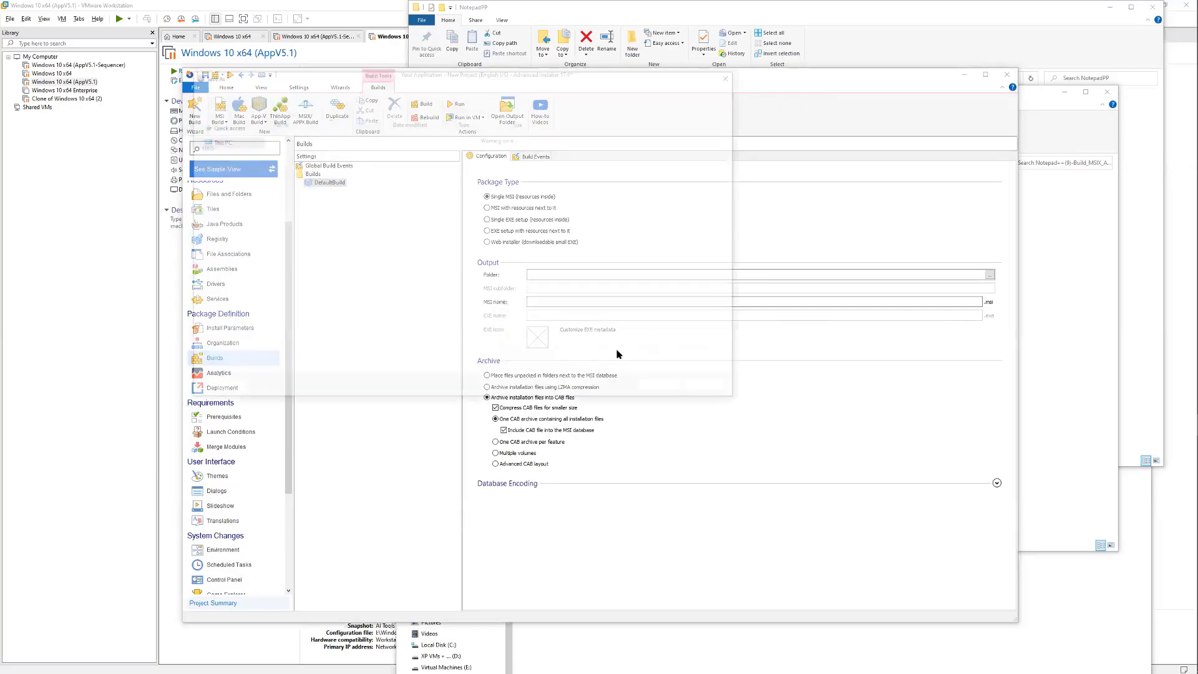
click(665, 389)
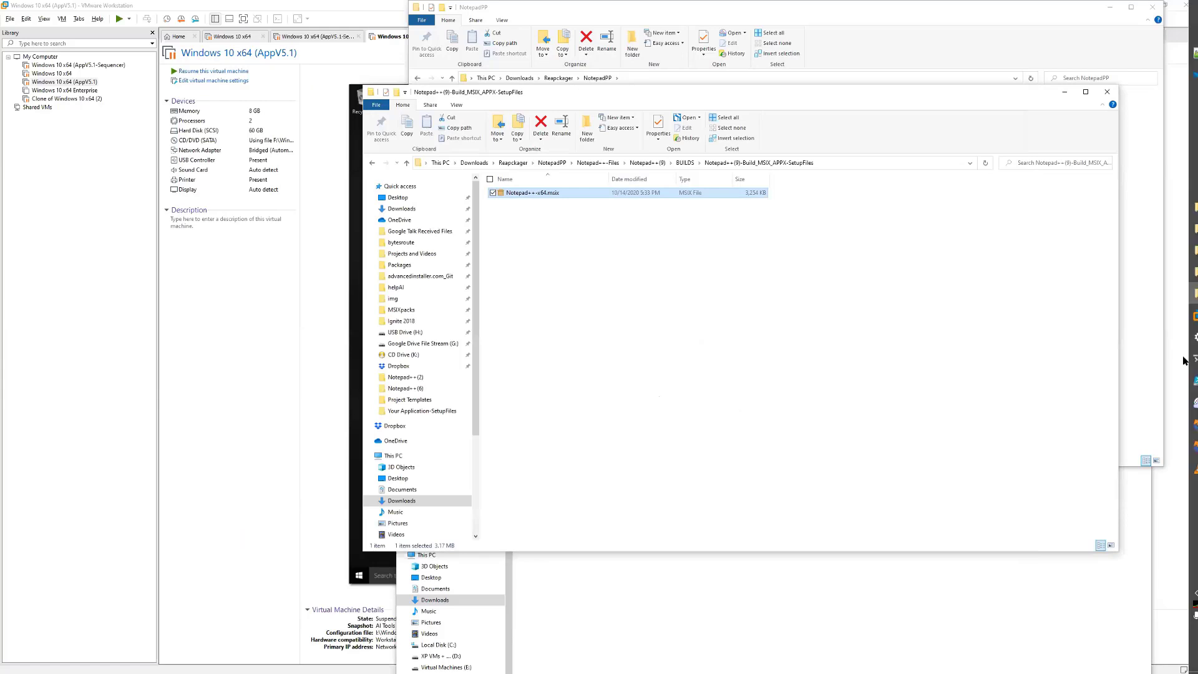
Launch Advanced Installer 17.6 and open the Your Application.aip project
mouse_move(1185, 361)
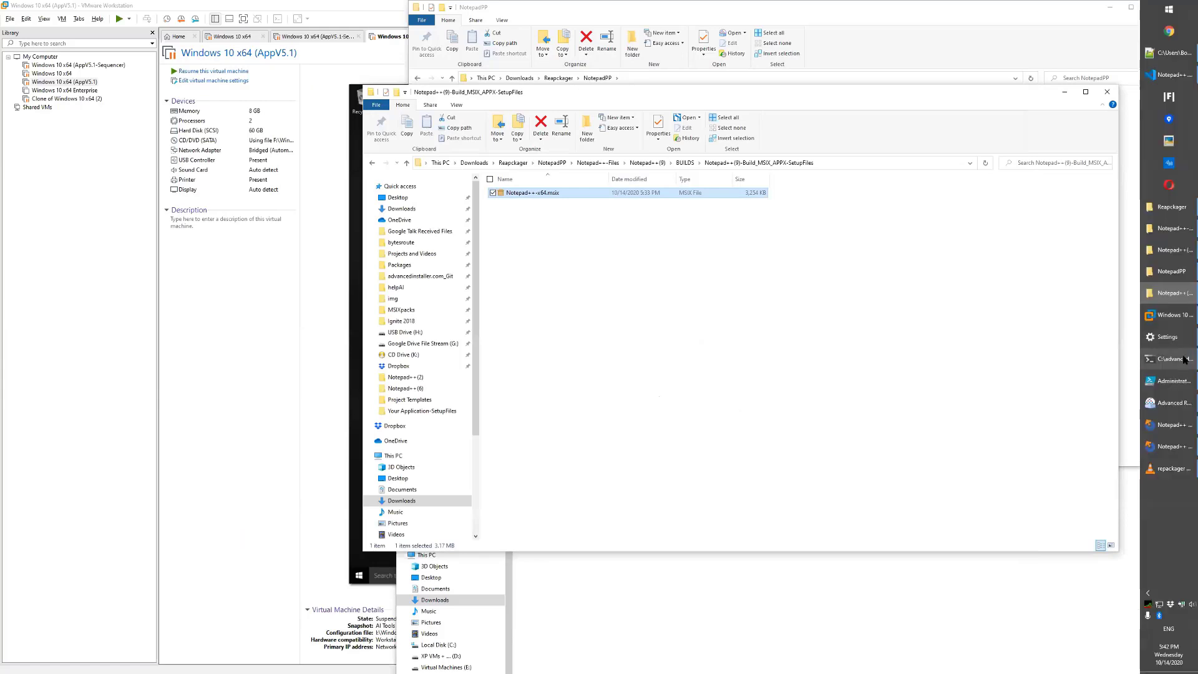
click(1166, 7)
click(1165, 7)
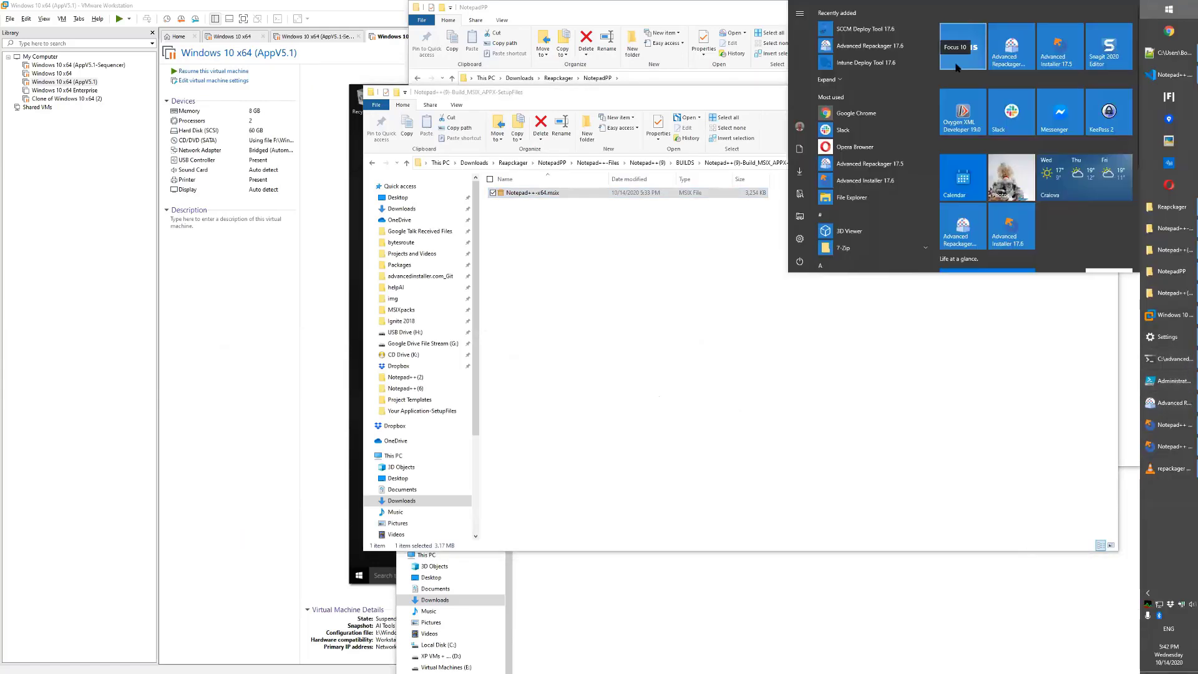
click(1007, 229)
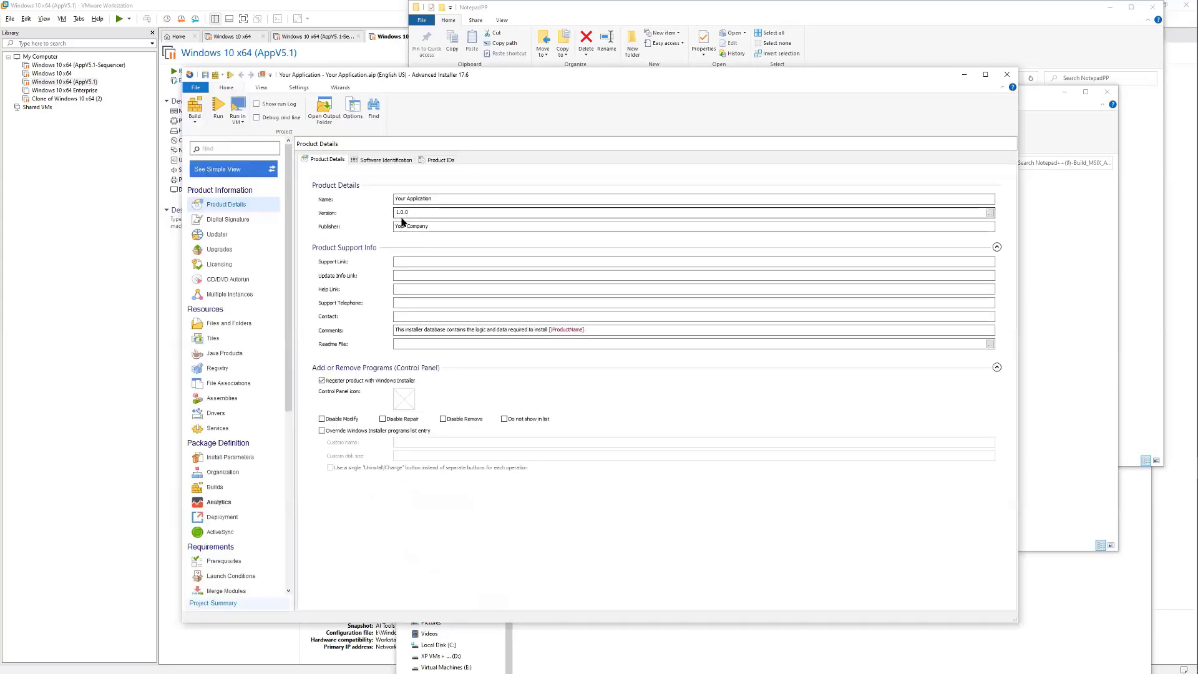
Set the product version to 2.0.0 and generate a new Product Code for major upgrades
double_click(402, 213)
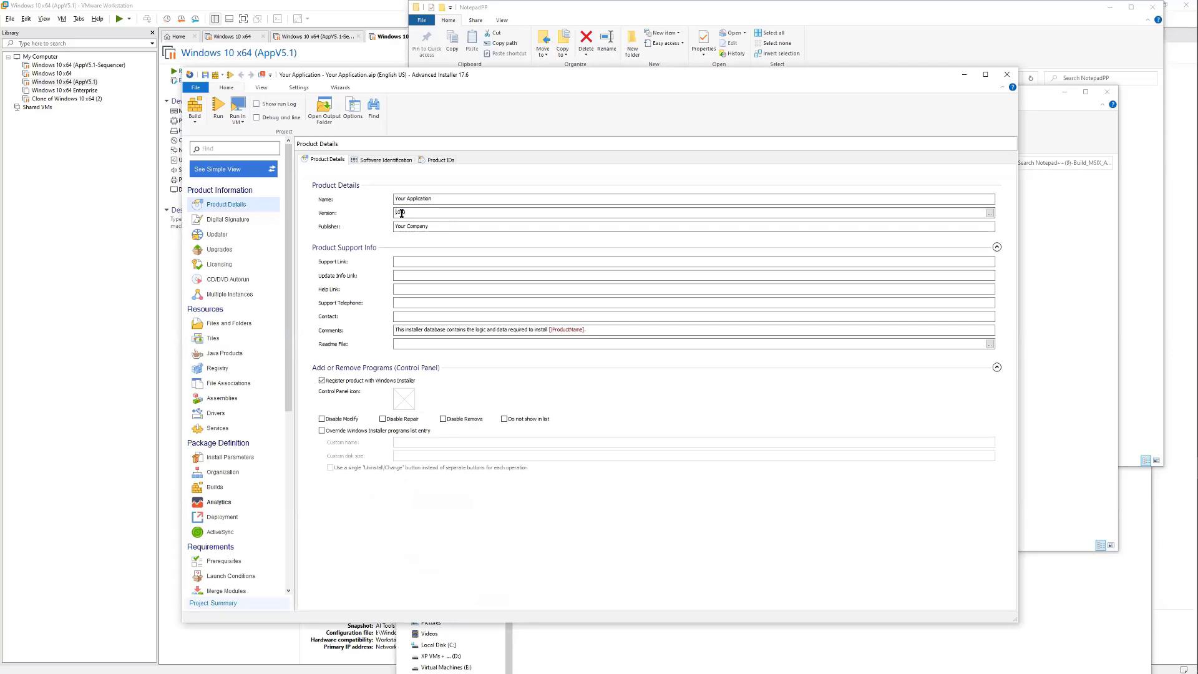
text(2)
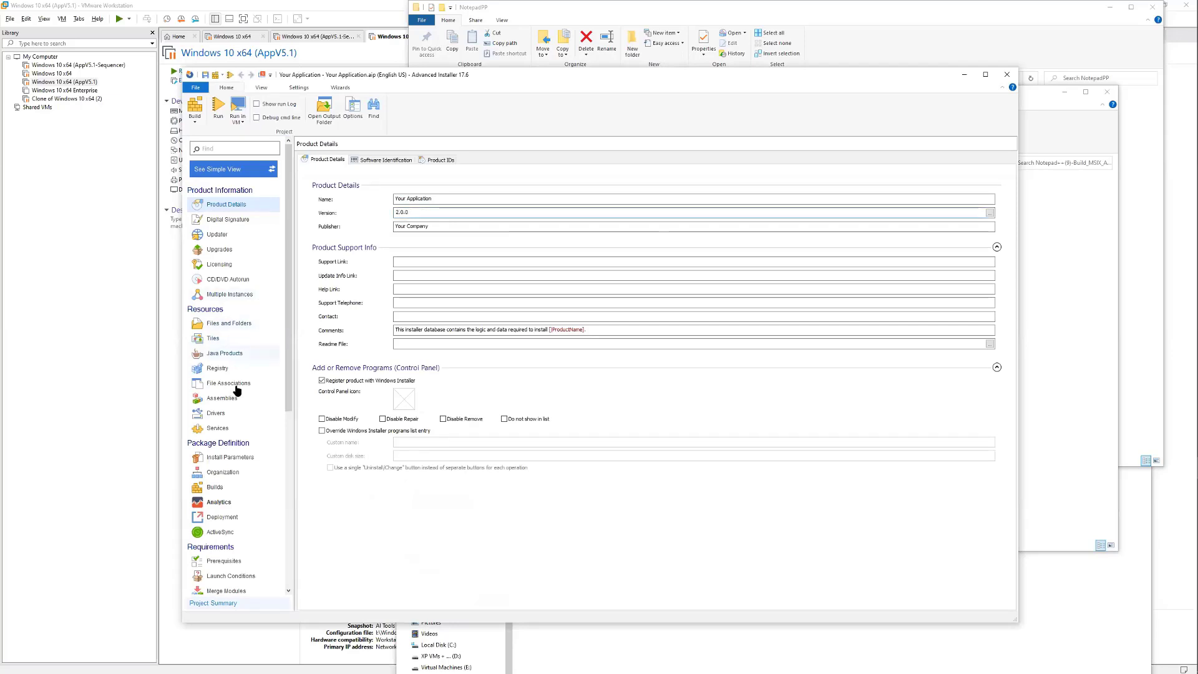
click(221, 370)
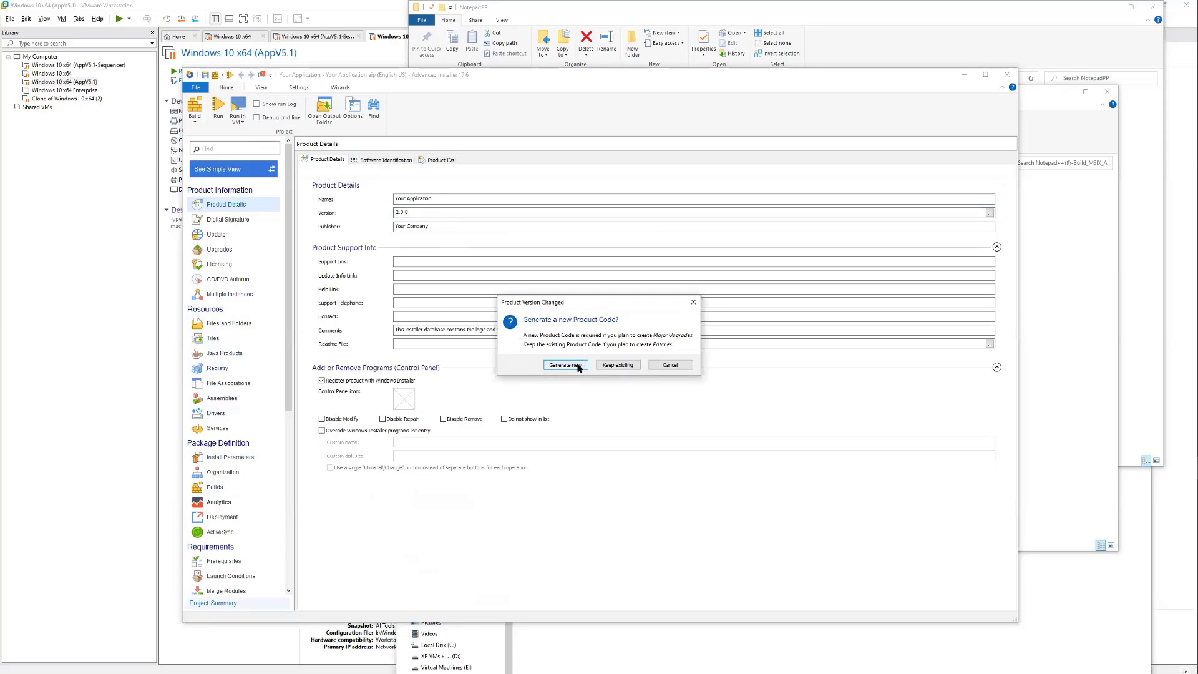
click(578, 367)
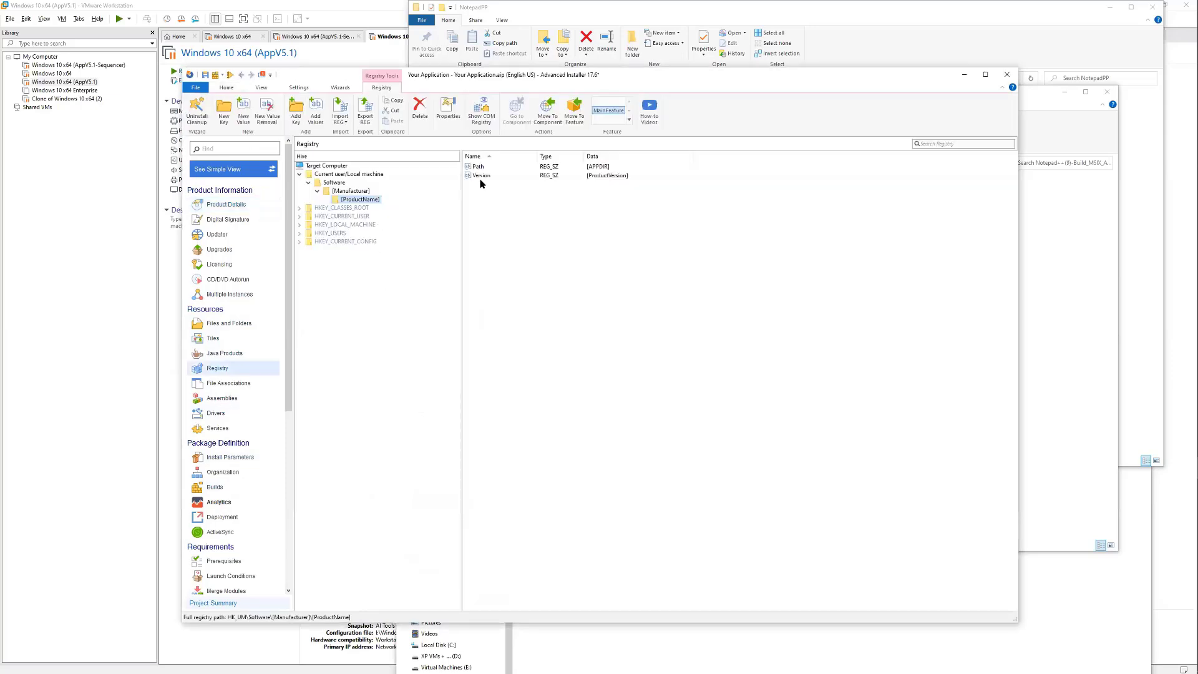
Delete the Version registry value under the [ProductName] key and build the project's MSI package
click(480, 176)
key(Delete)
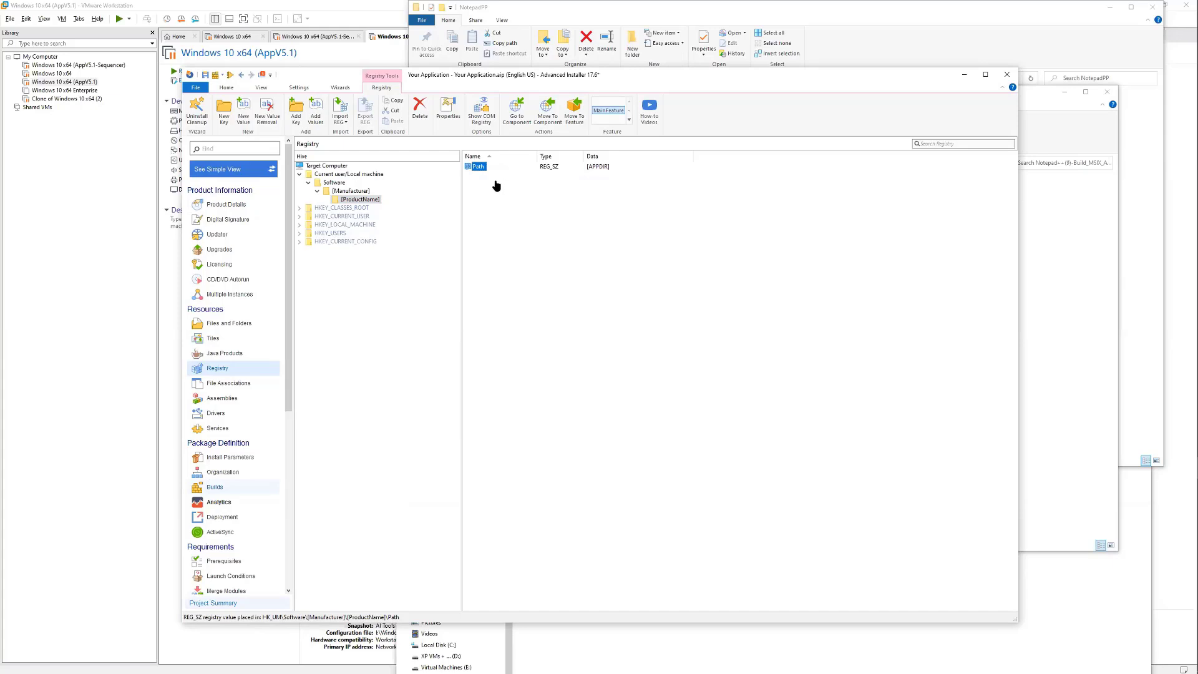
click(249, 485)
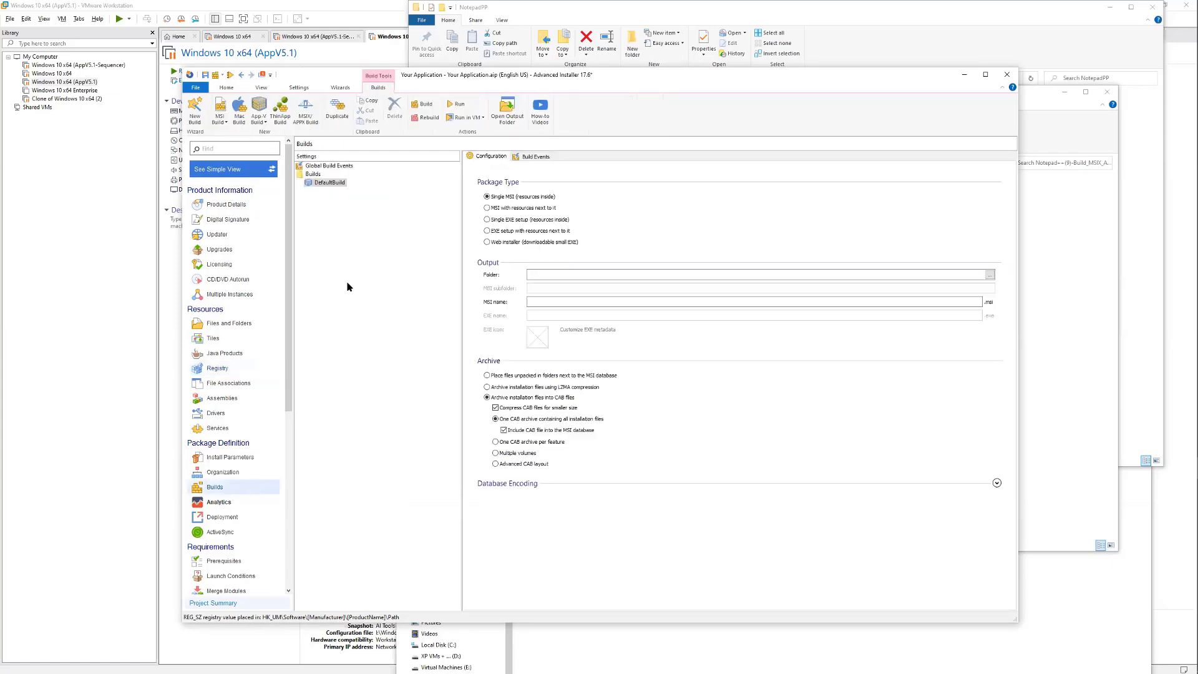
click(427, 105)
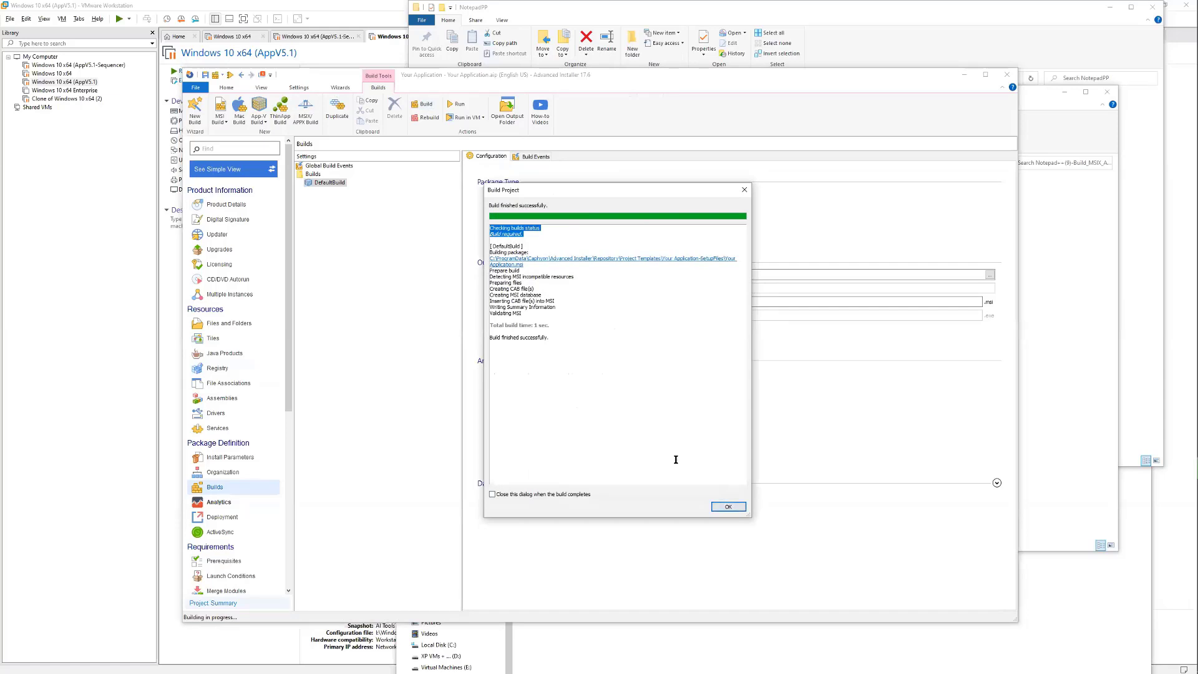
click(728, 507)
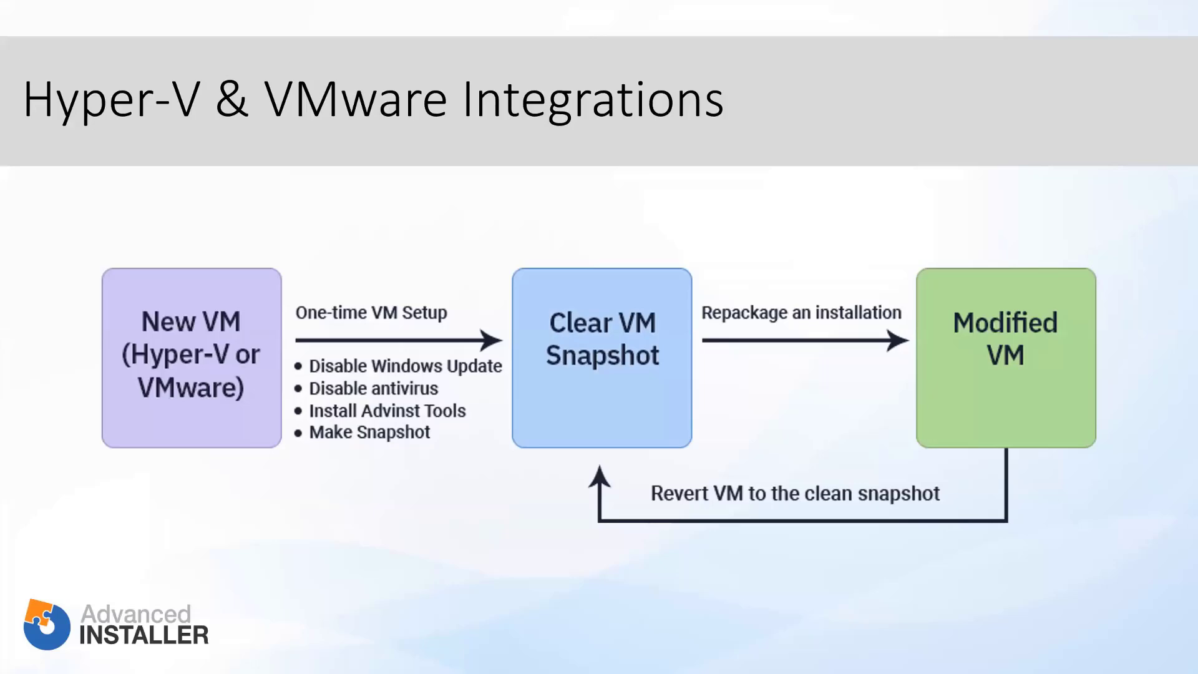
key(Right)
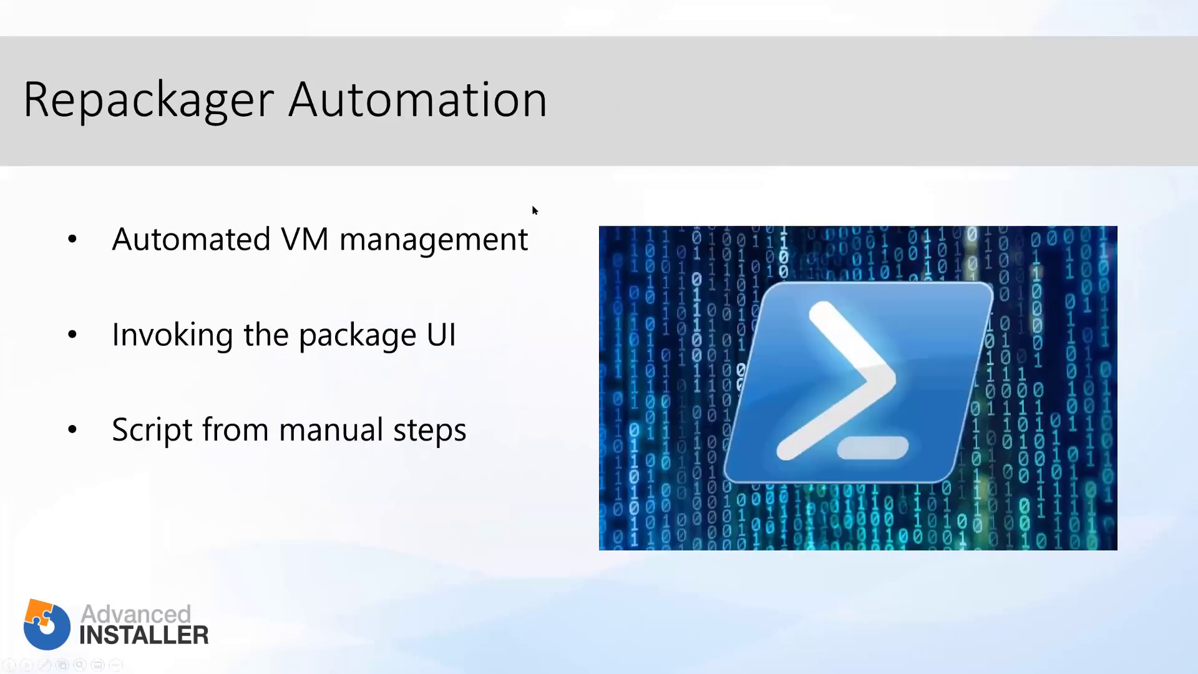
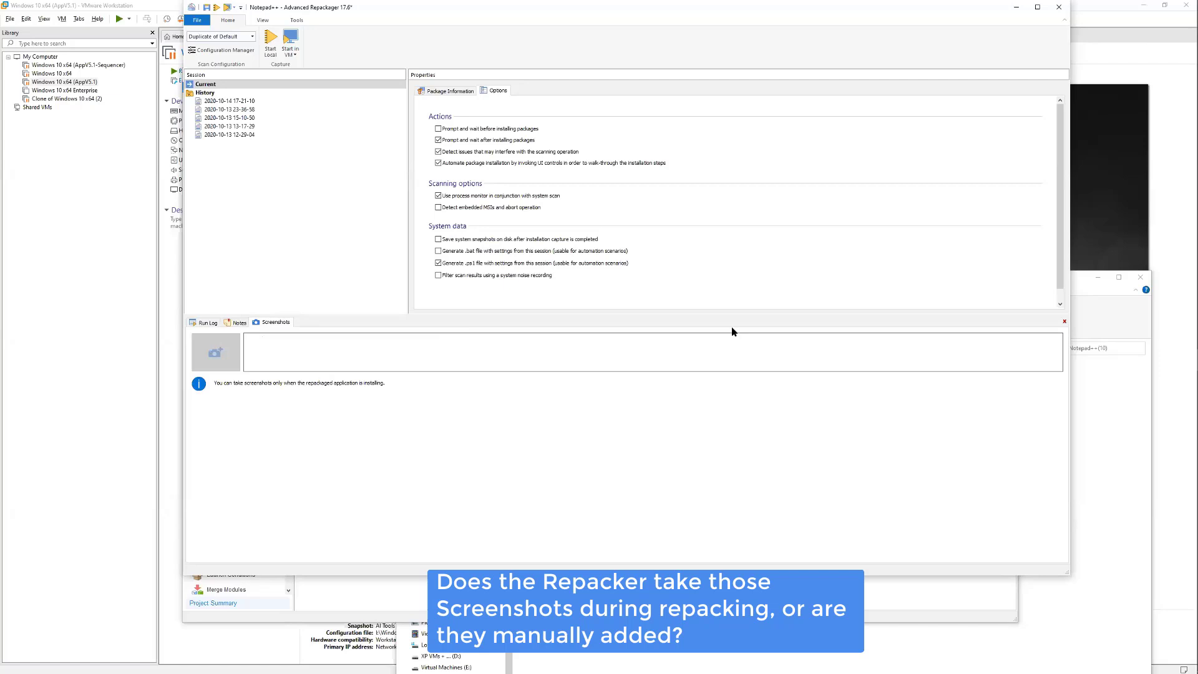
key(alt+Tab)
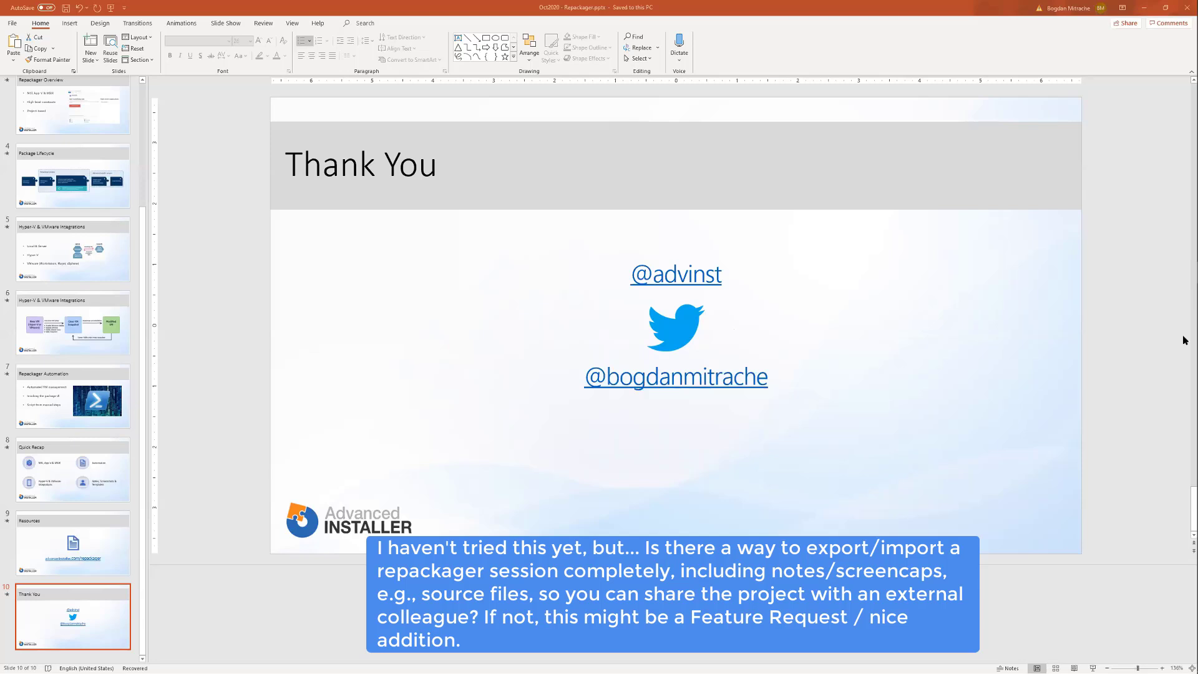
mouse_move(1160, 290)
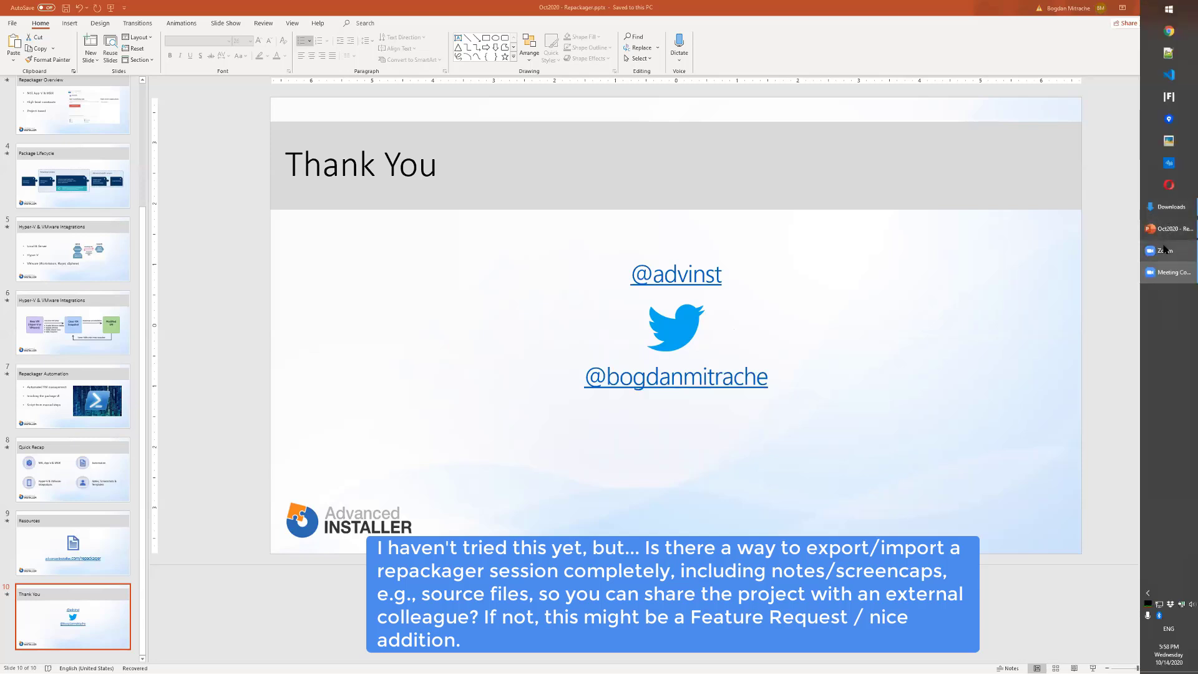
mouse_move(1163, 249)
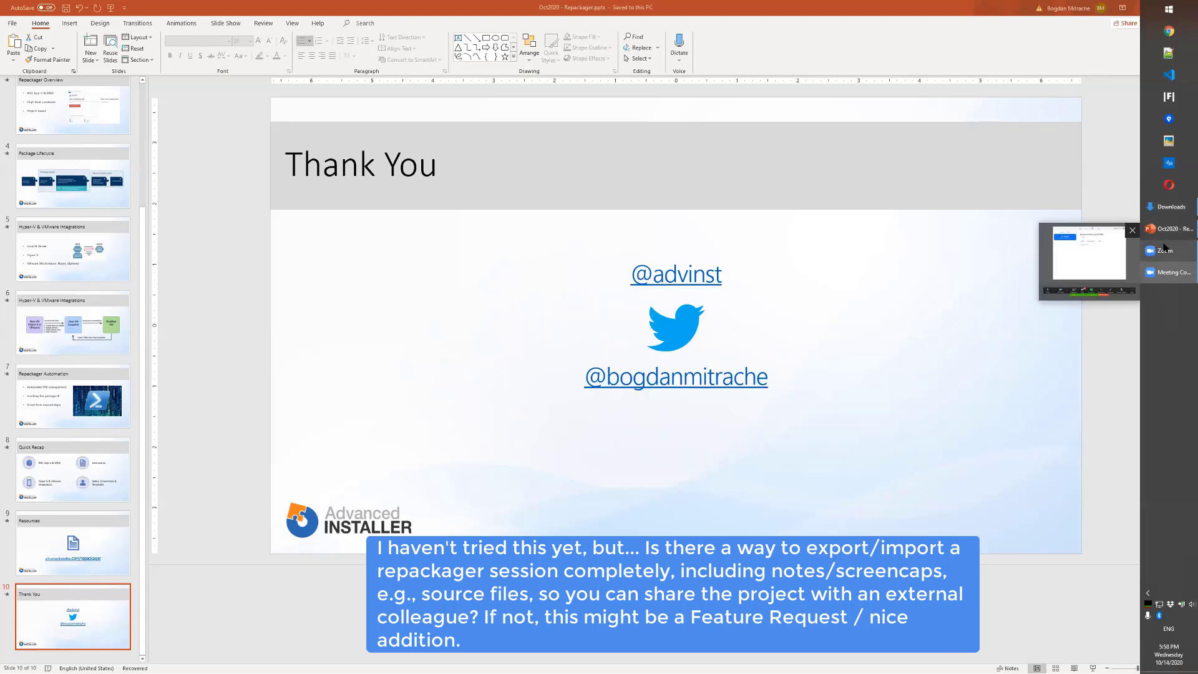
click(1164, 248)
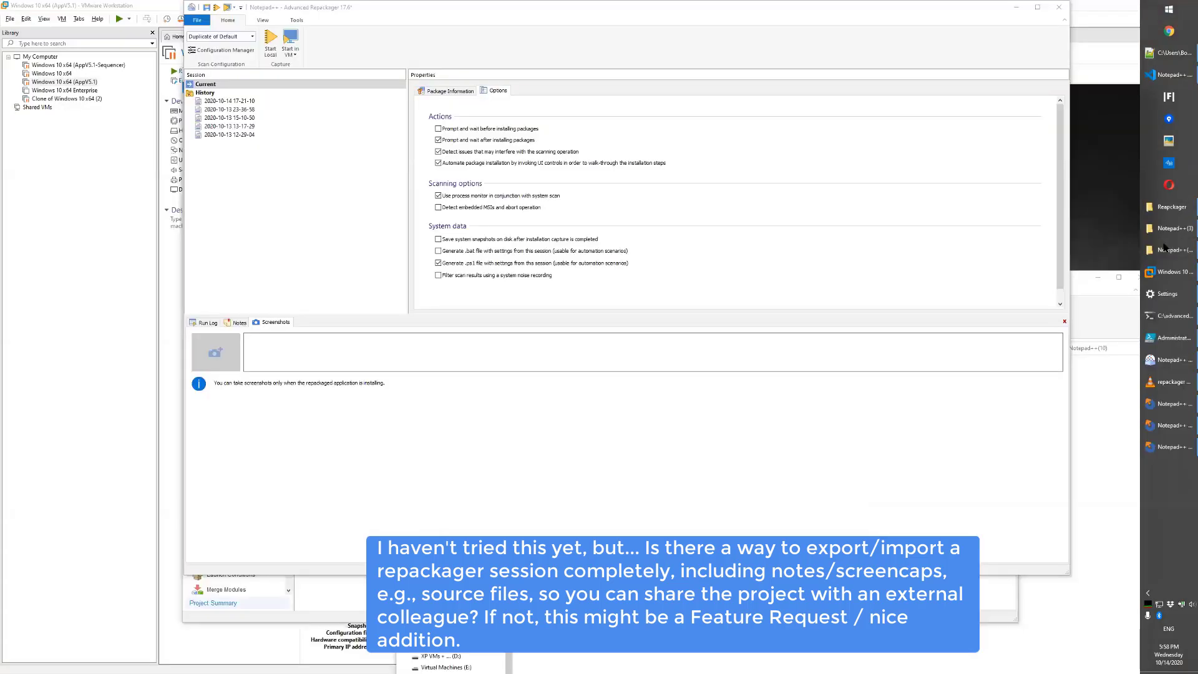
Examine the NotepadPP repackager folder in File Explorer, including Notepad++.rpp, the Notepad++(6) session folder and the Screenshots folder
click(1172, 229)
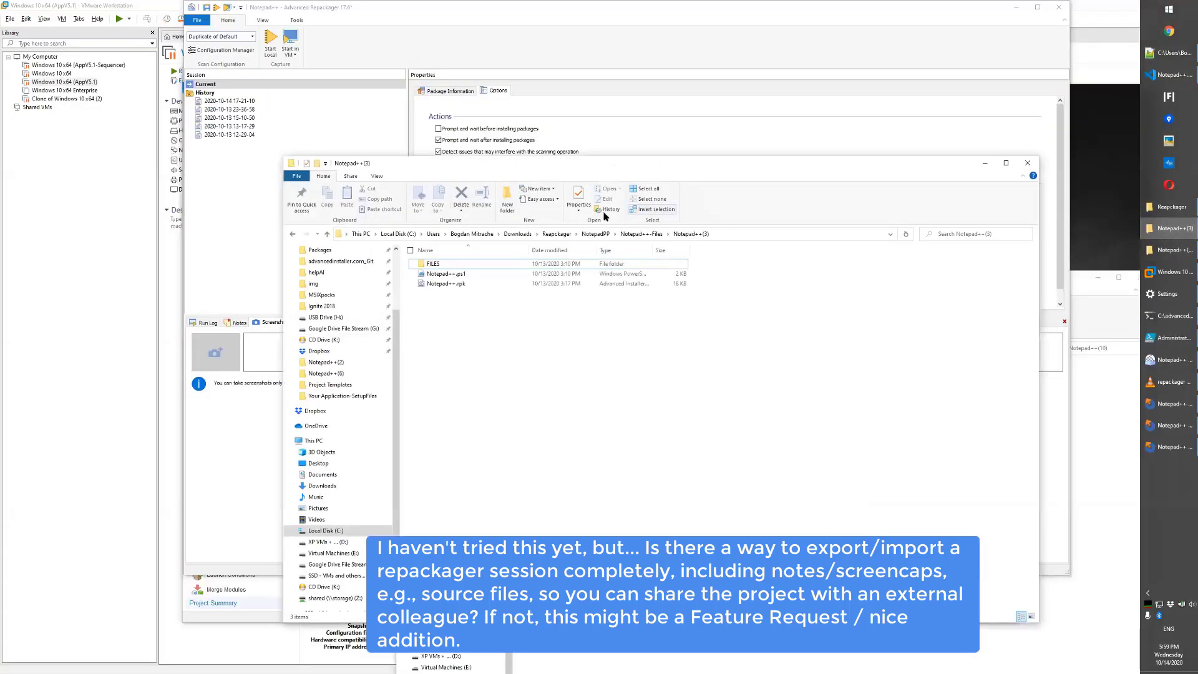
click(595, 233)
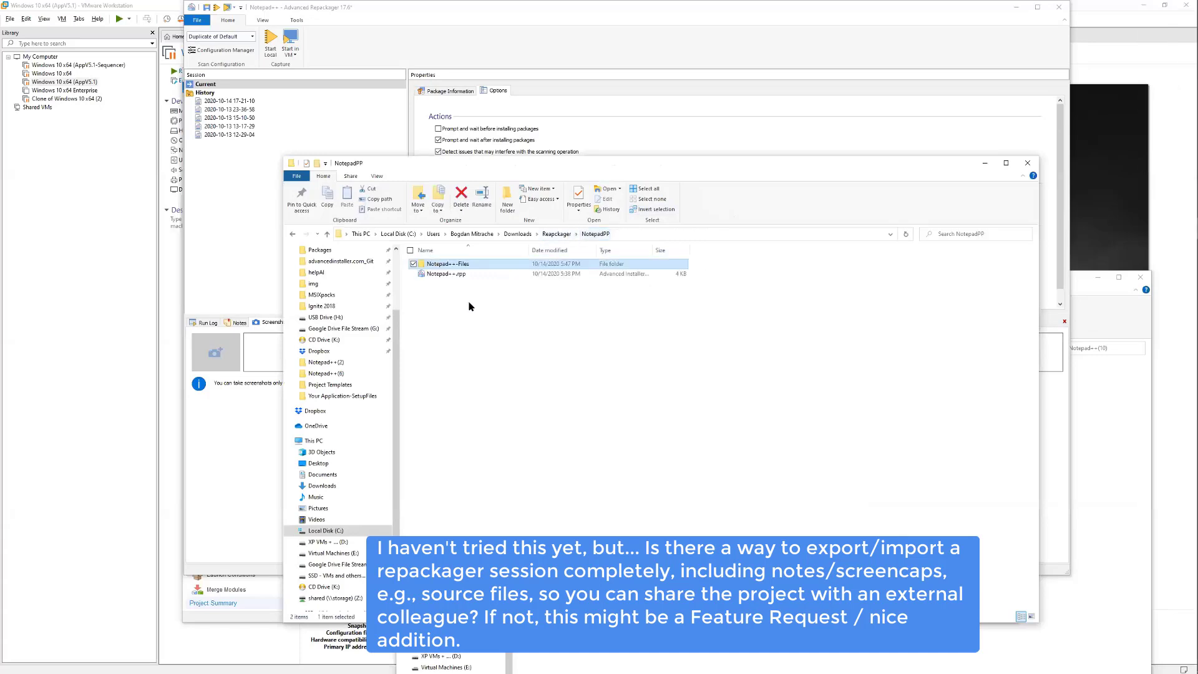
click(449, 274)
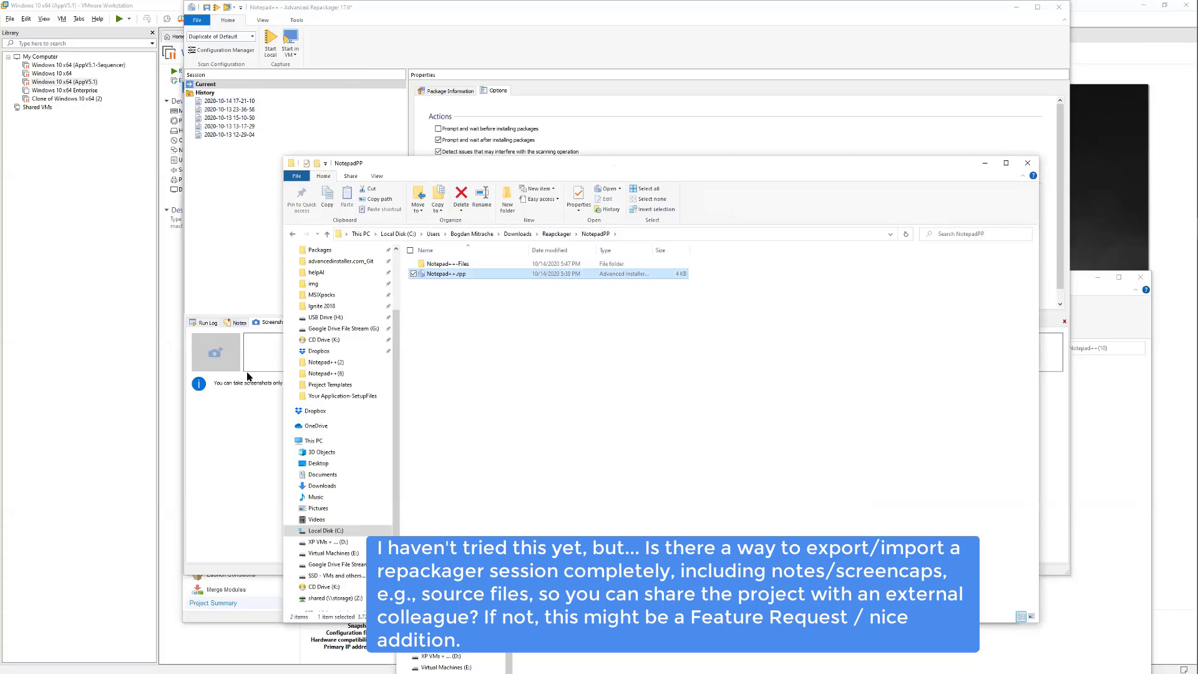
double_click(439, 267)
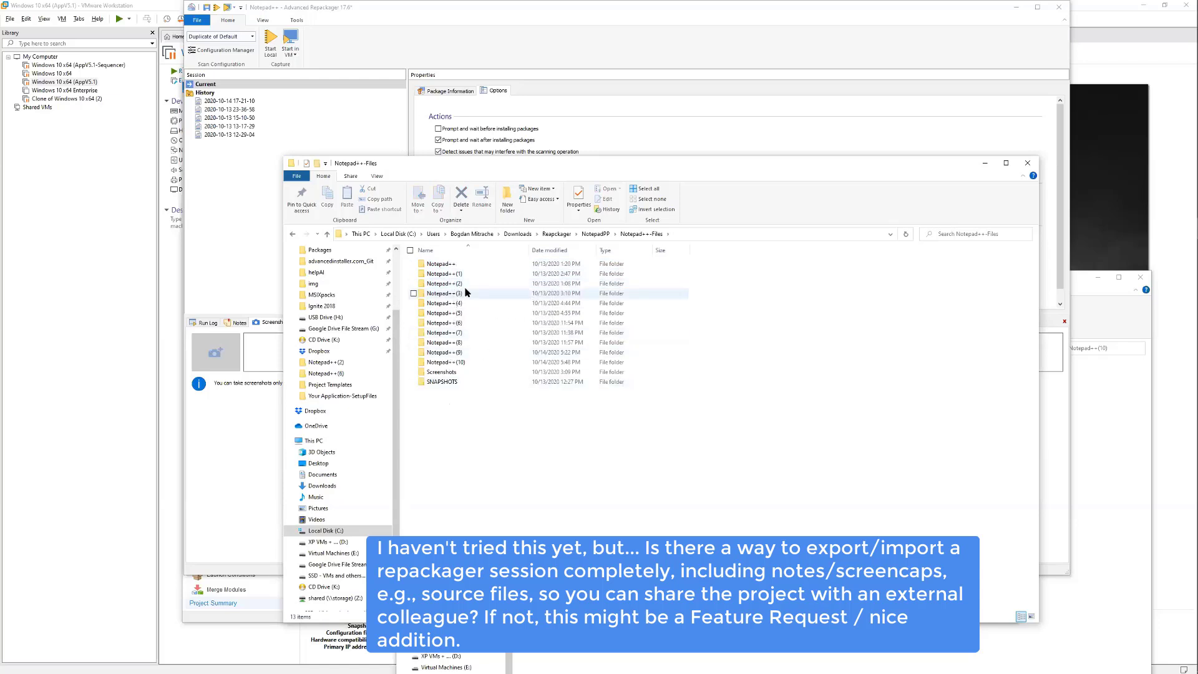
click(459, 275)
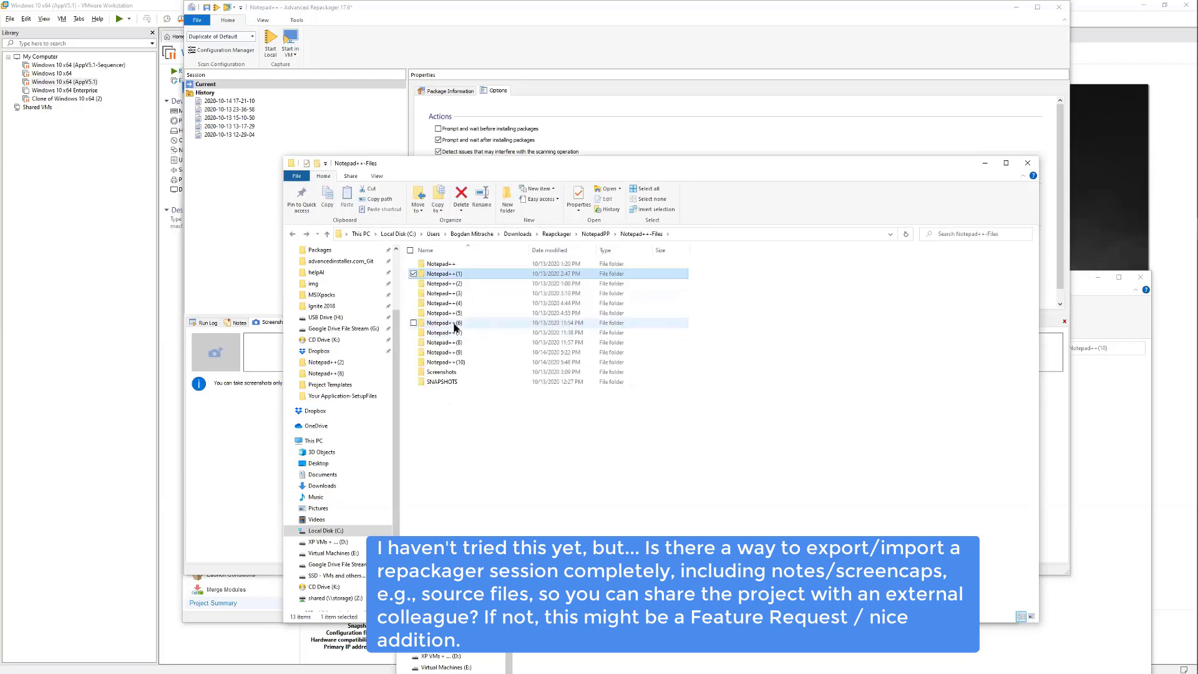
double_click(457, 323)
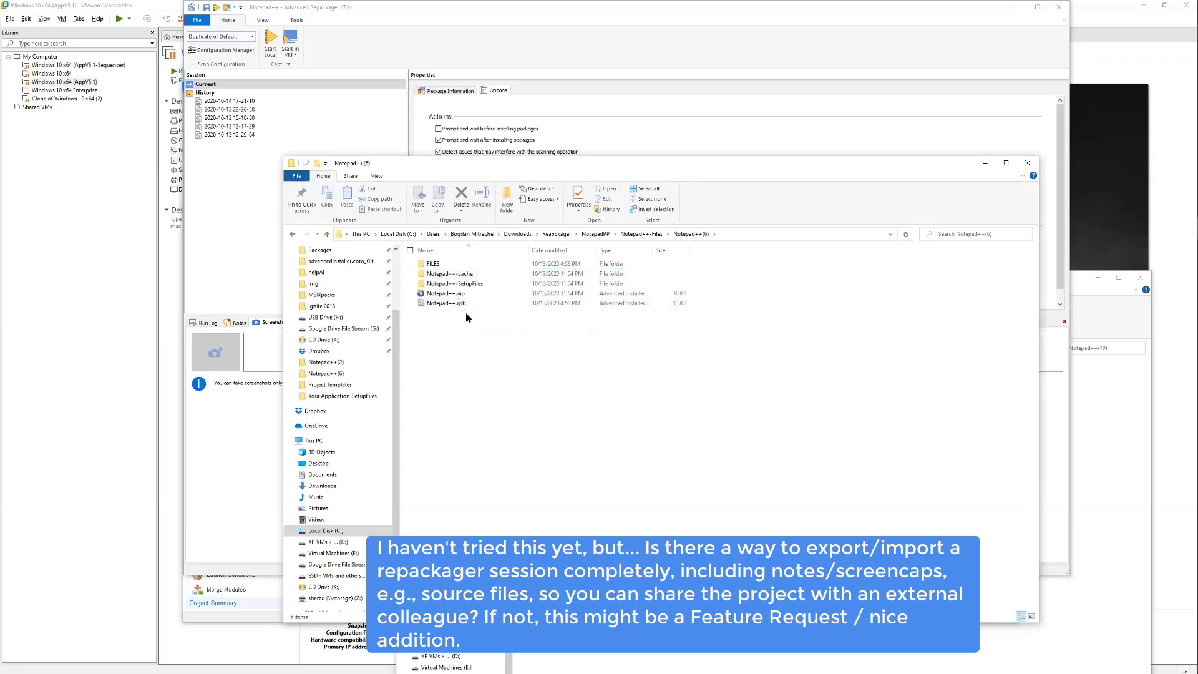
key(alt+Left)
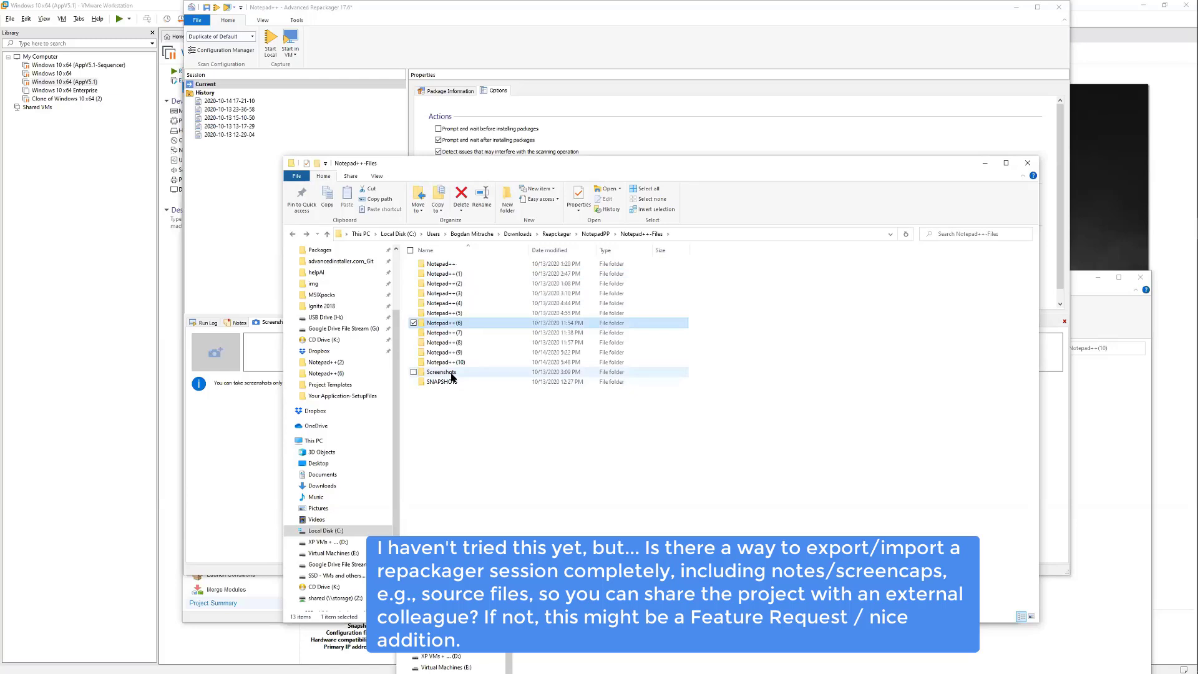
click(451, 375)
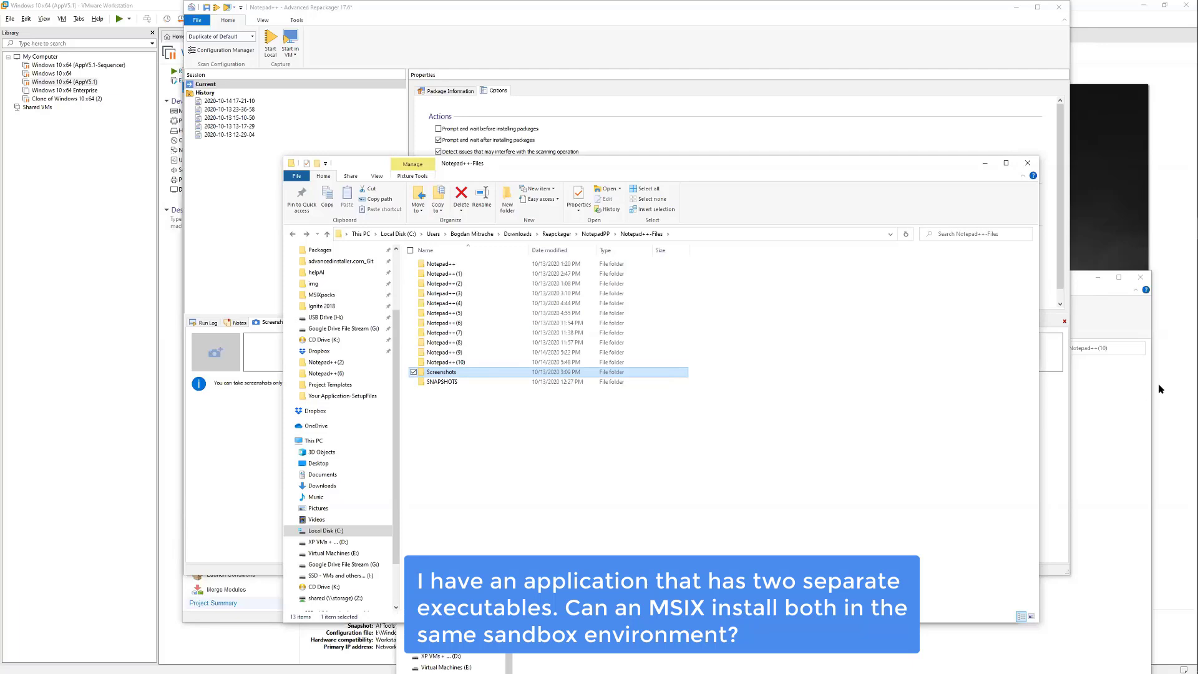
Switch to the Notepad++ project in Advanced Installer, add an MSIX/APPX build and save the project as Notepad++.aip
mouse_move(1194, 386)
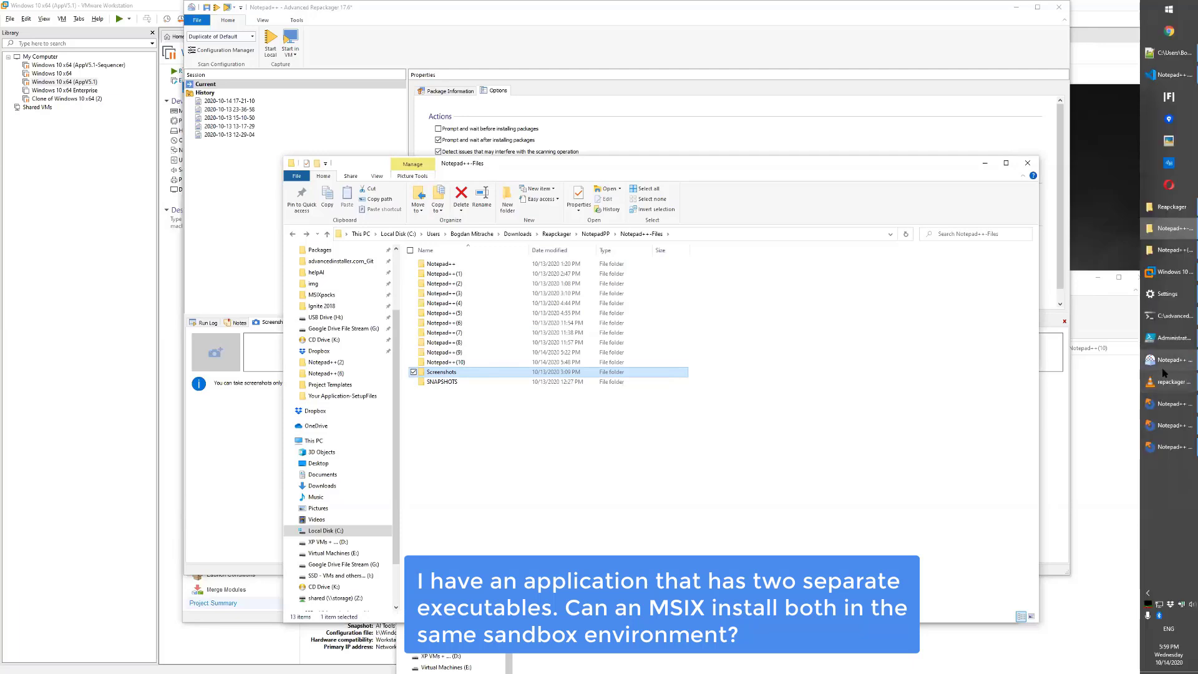
click(1163, 406)
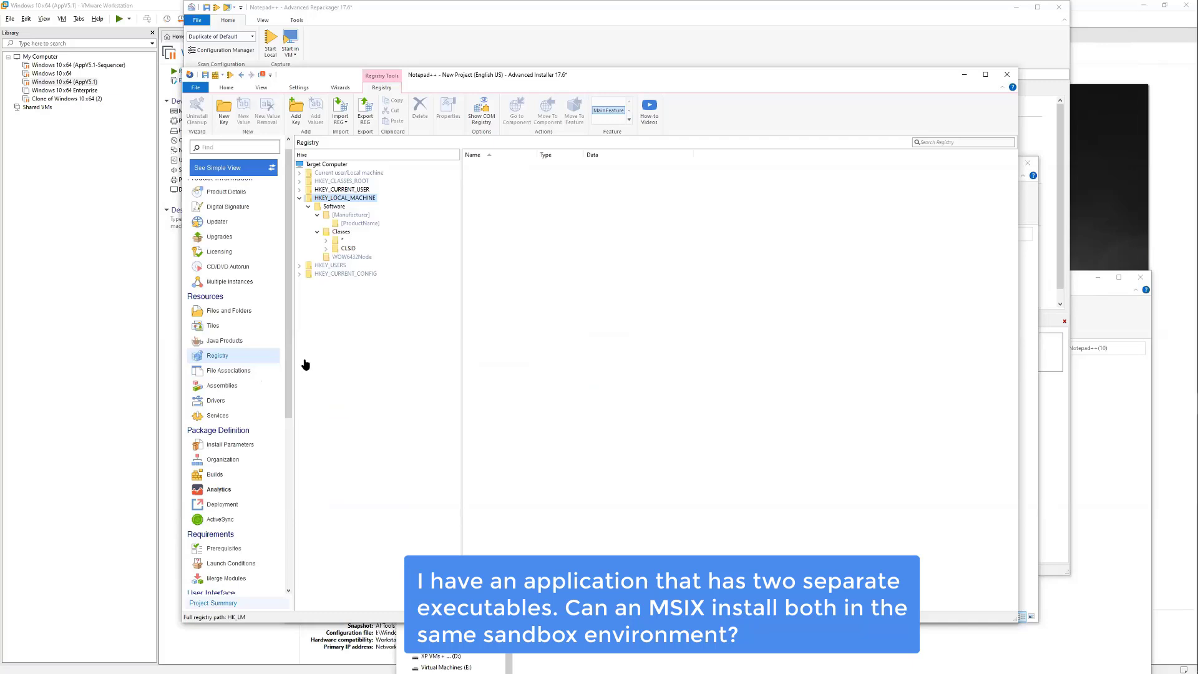
scroll(254, 337, down, 2)
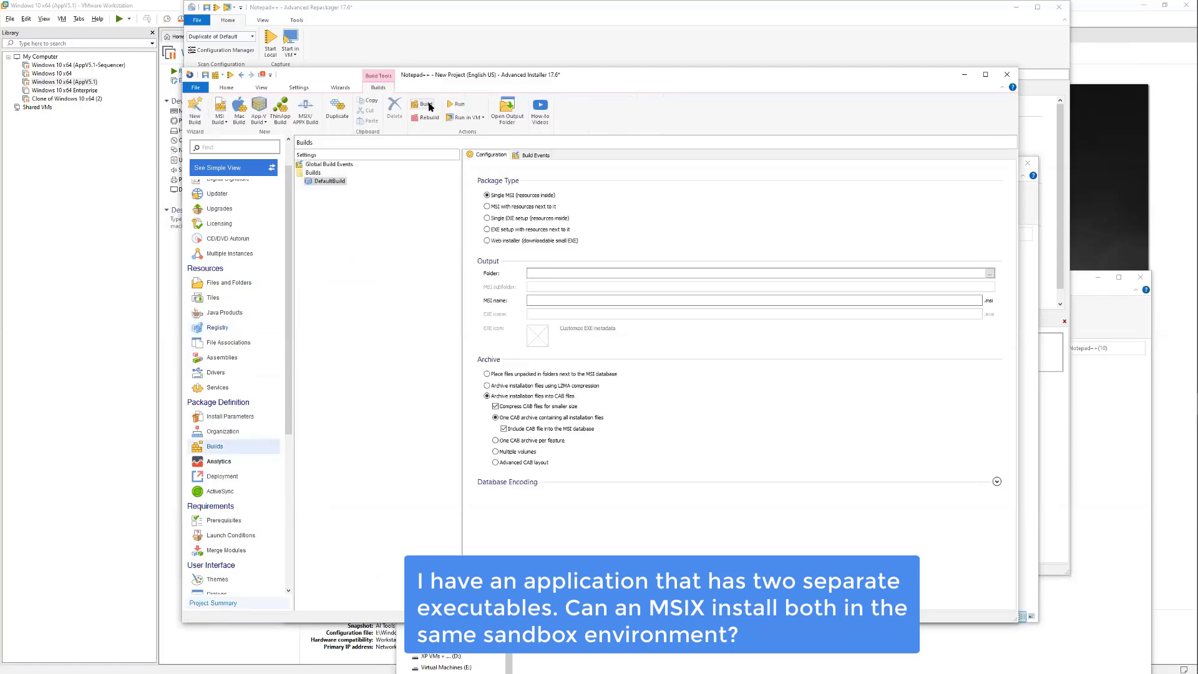
click(305, 108)
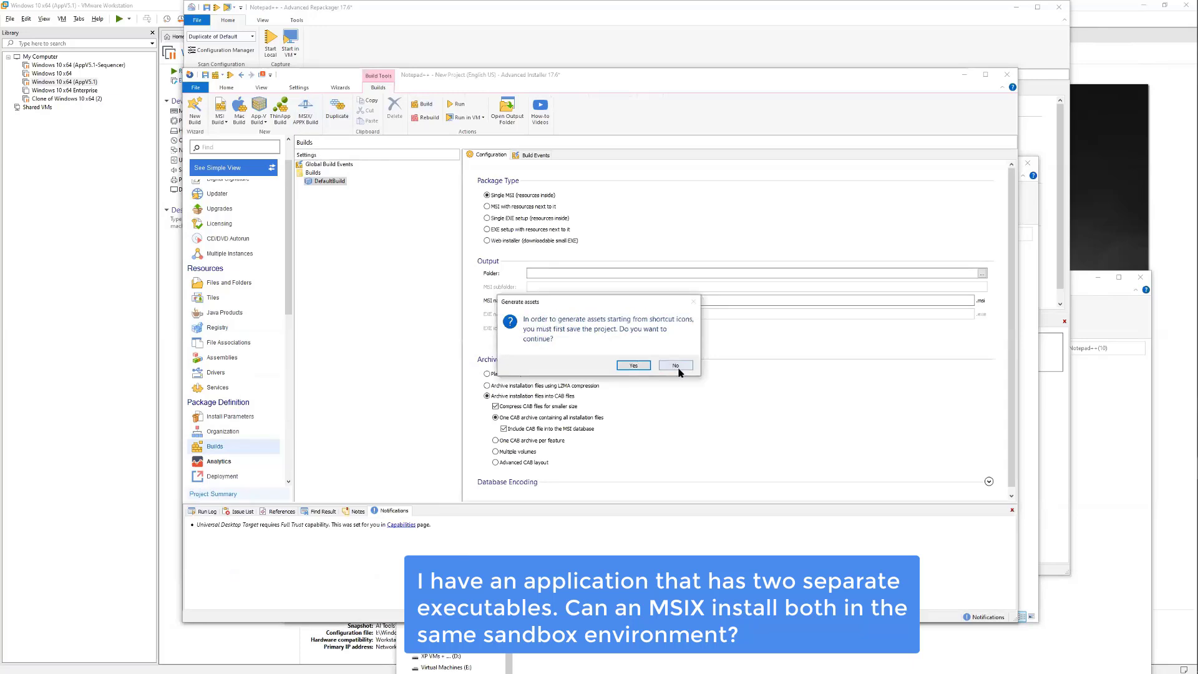
key(Return)
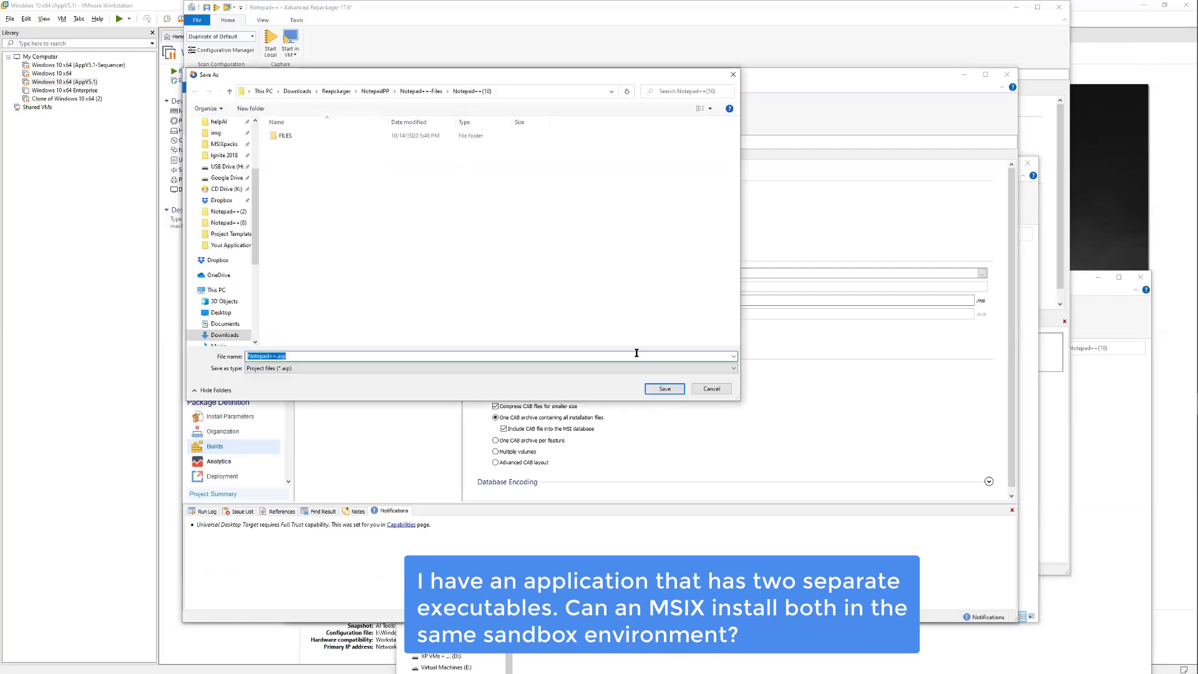
click(663, 387)
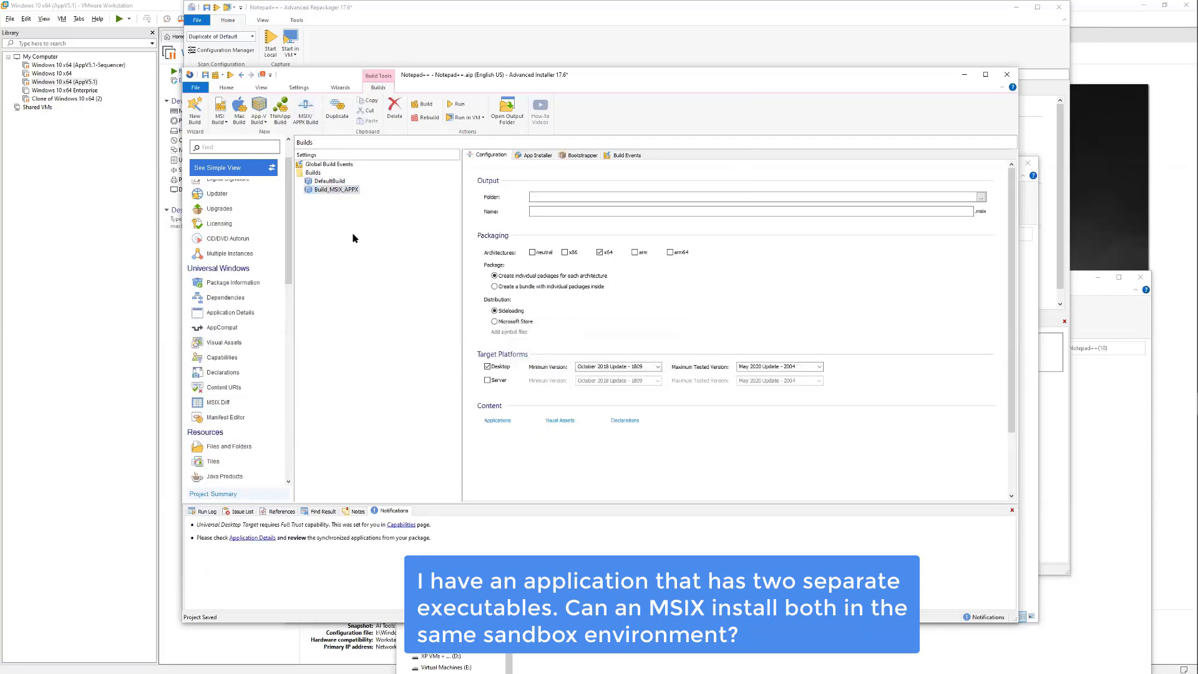
click(327, 181)
click(328, 190)
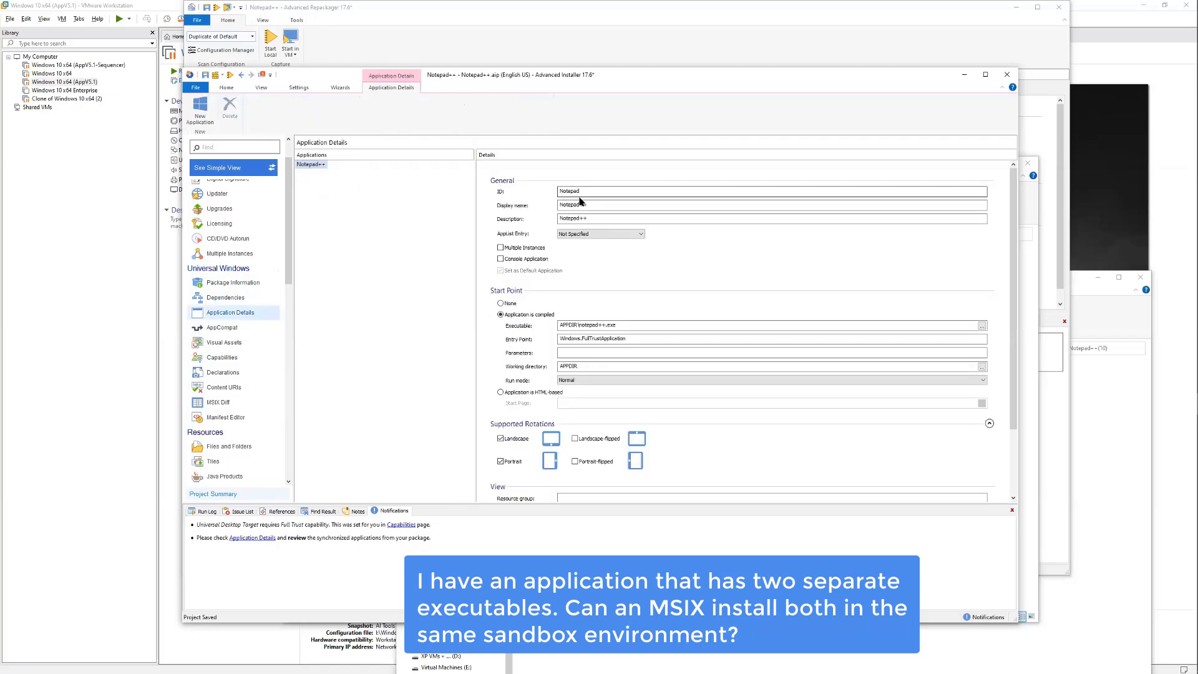
Add GUP.exe from the updater folder as a second application in the MSIX package's Application Details
scroll(586, 318, down, 3)
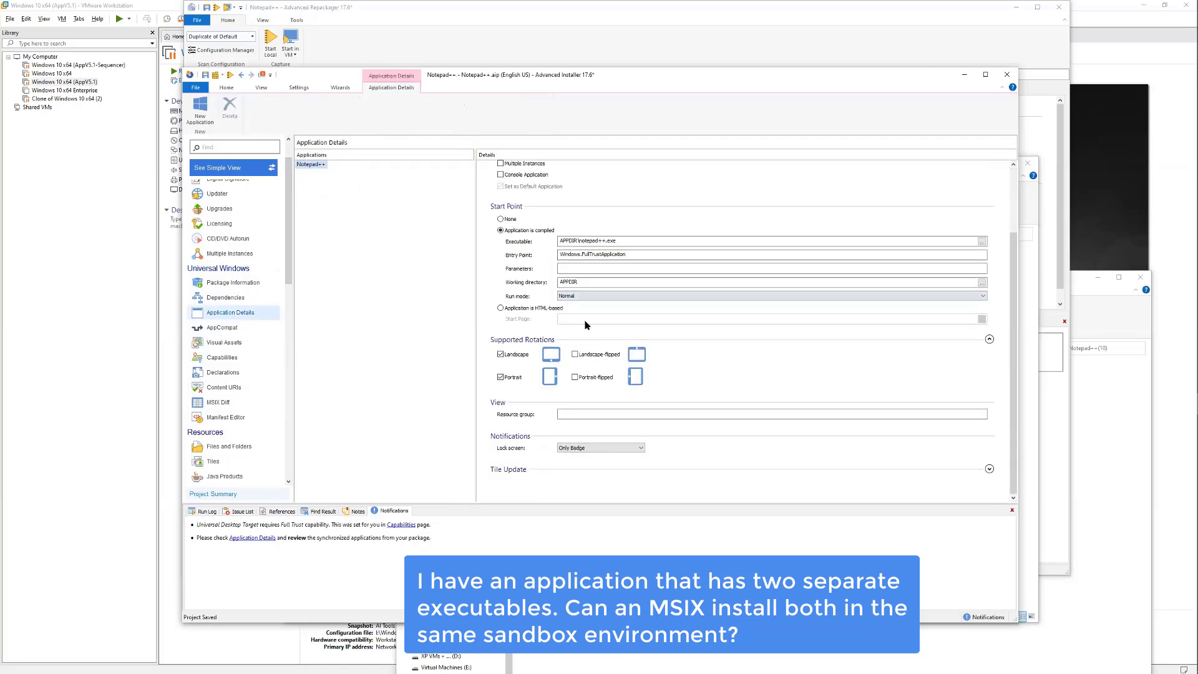
scroll(577, 299, up, 3)
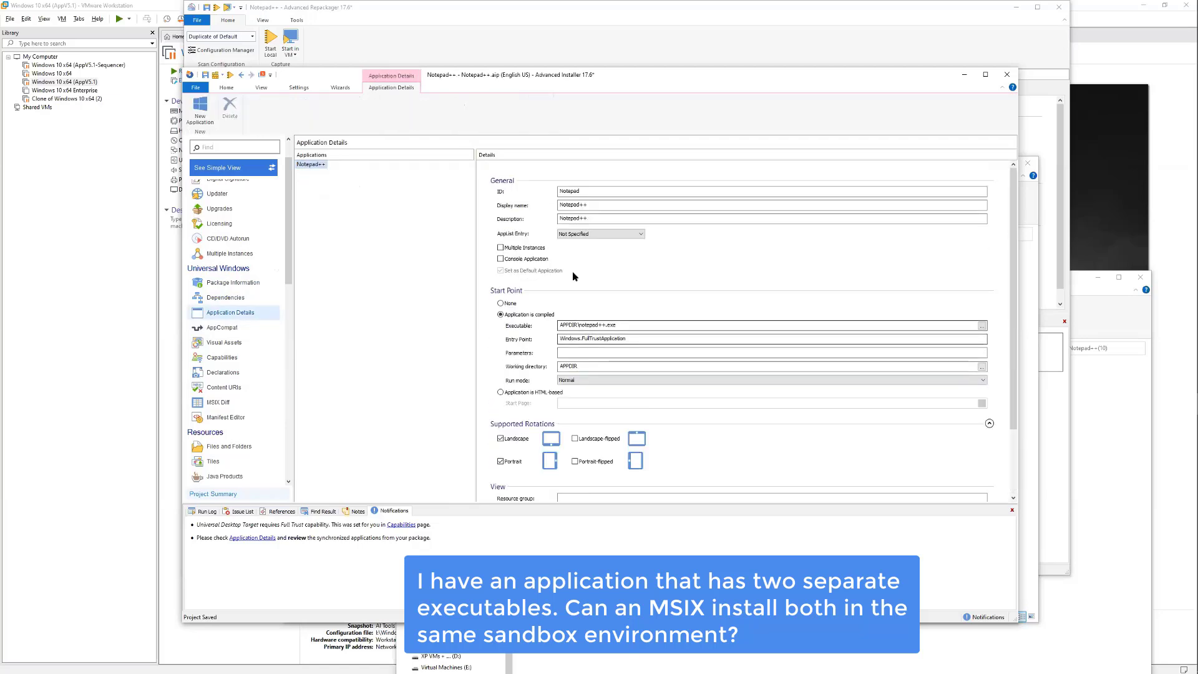
right_click(358, 223)
click(374, 229)
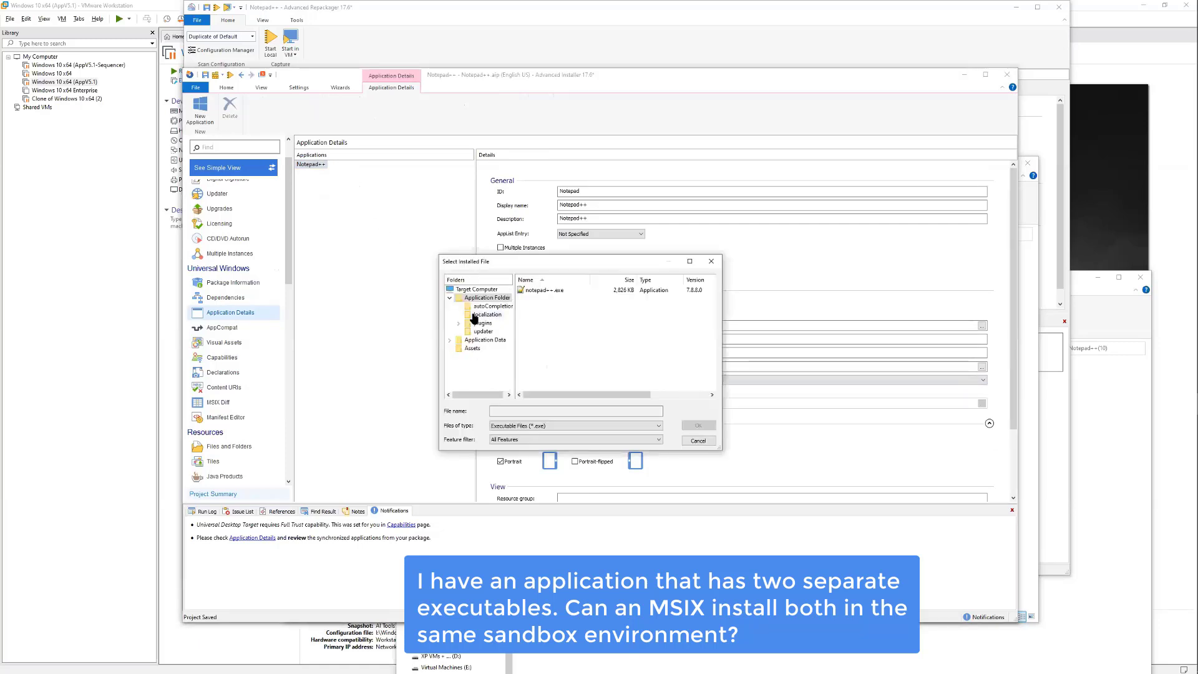
double_click(482, 323)
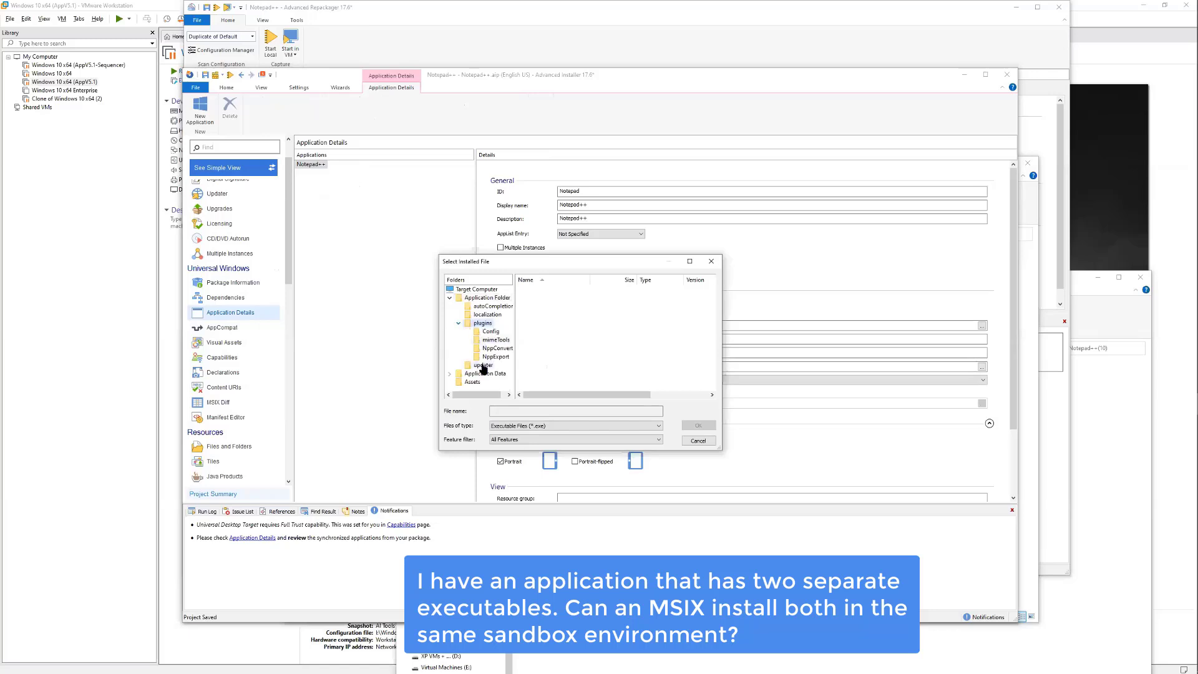
click(483, 365)
double_click(535, 290)
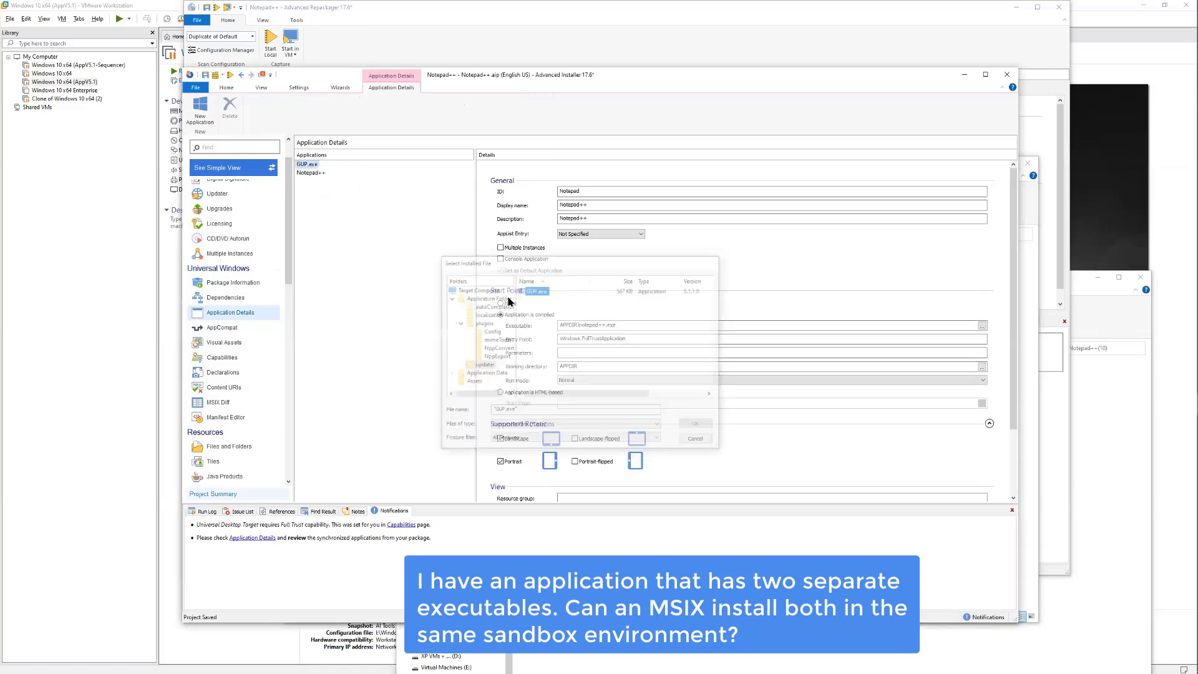
Compare the GUP.exe and Notepad++ application details and examine the Notepad++ shortcut in the Start Menu's Programs folder
click(317, 166)
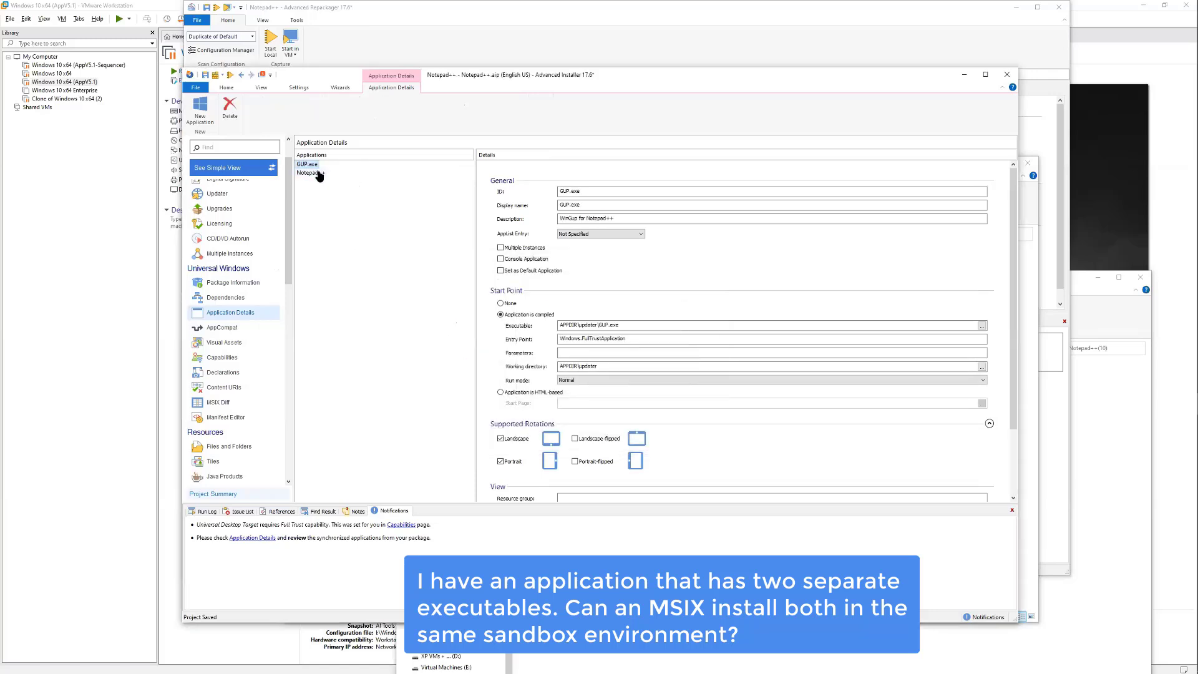
click(317, 173)
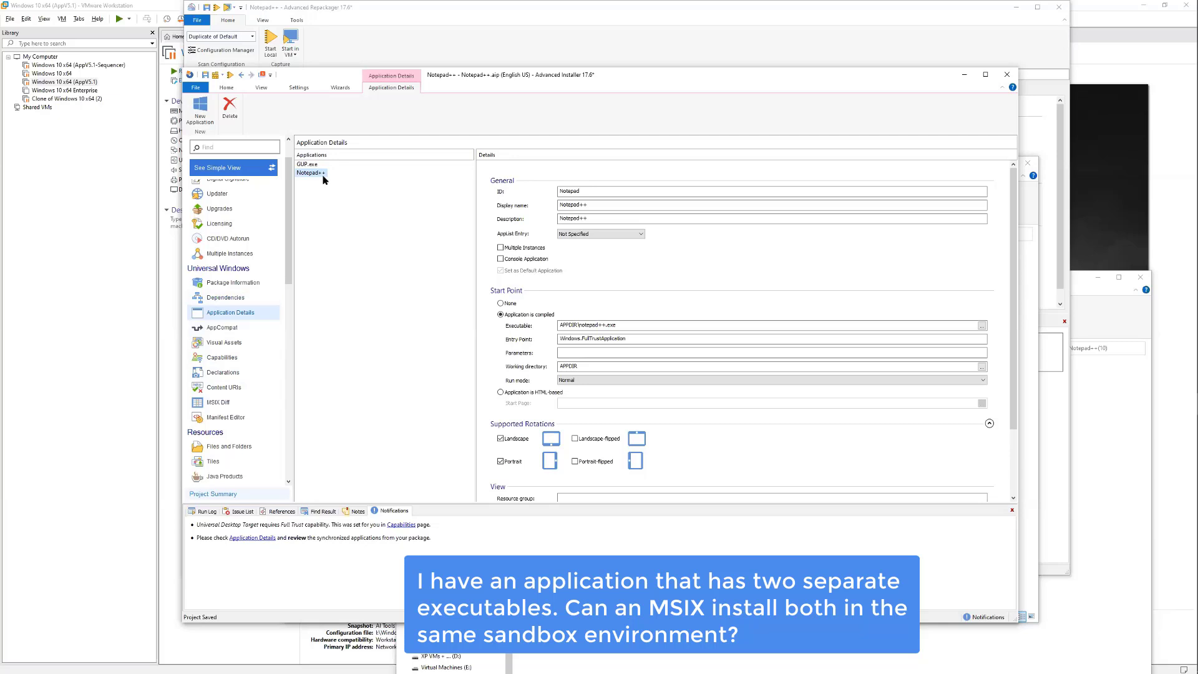
click(231, 447)
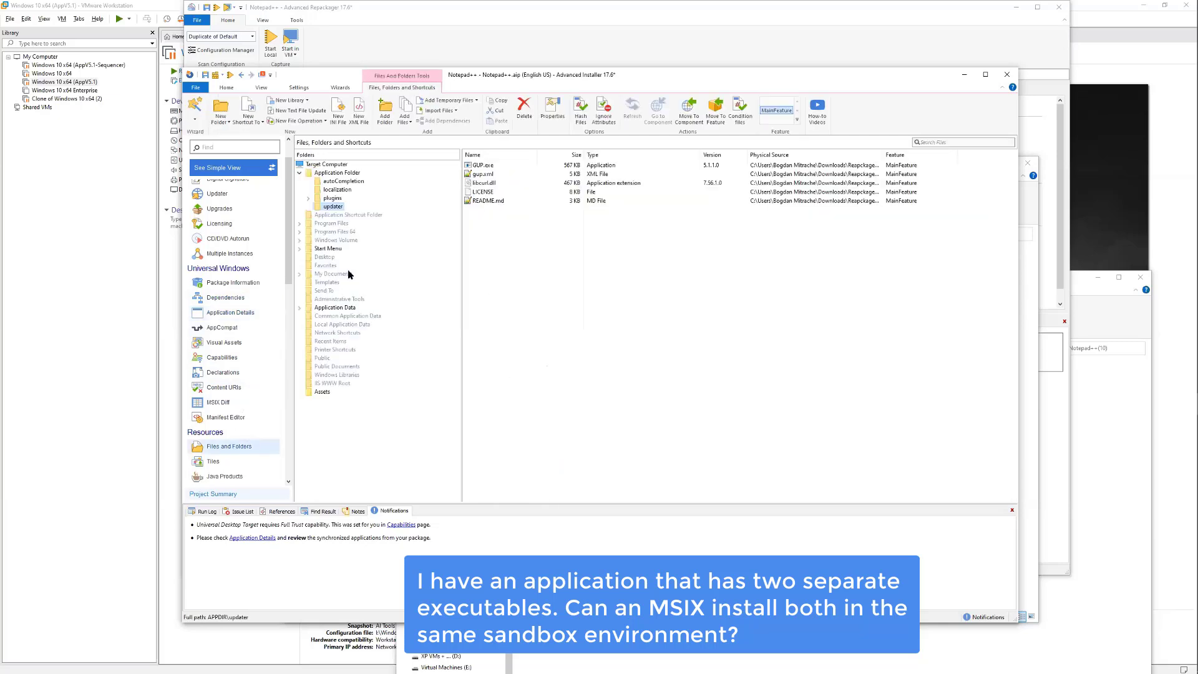
click(331, 251)
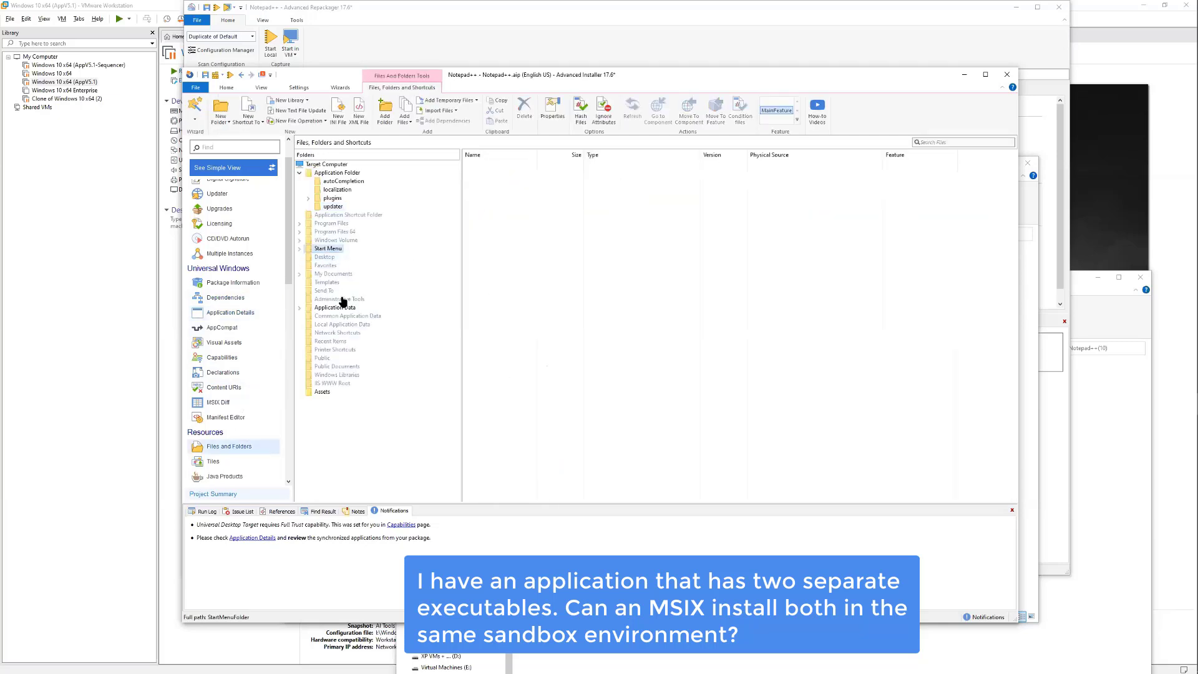
click(301, 249)
click(330, 258)
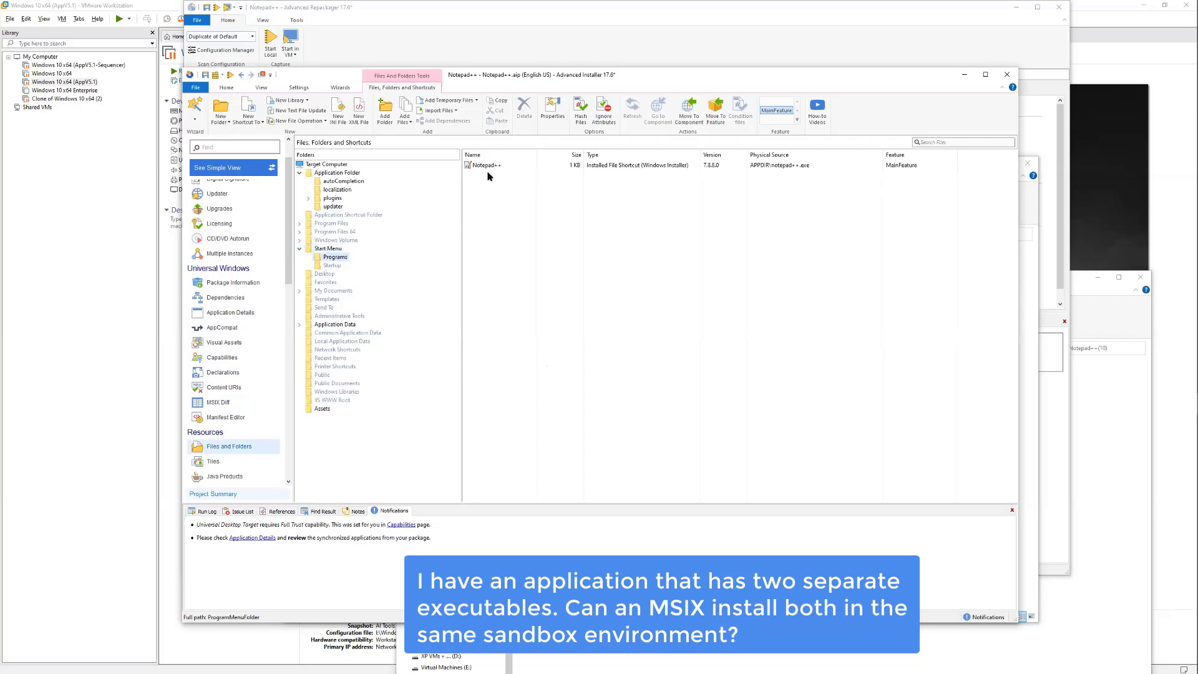
click(487, 168)
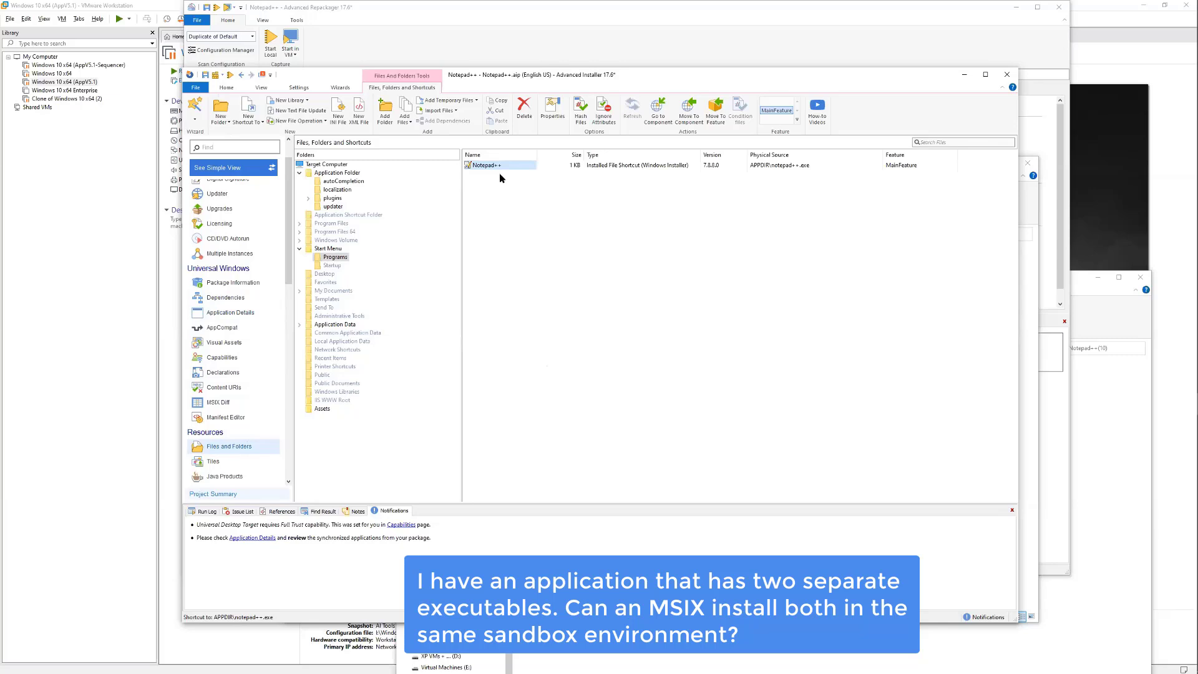
click(245, 315)
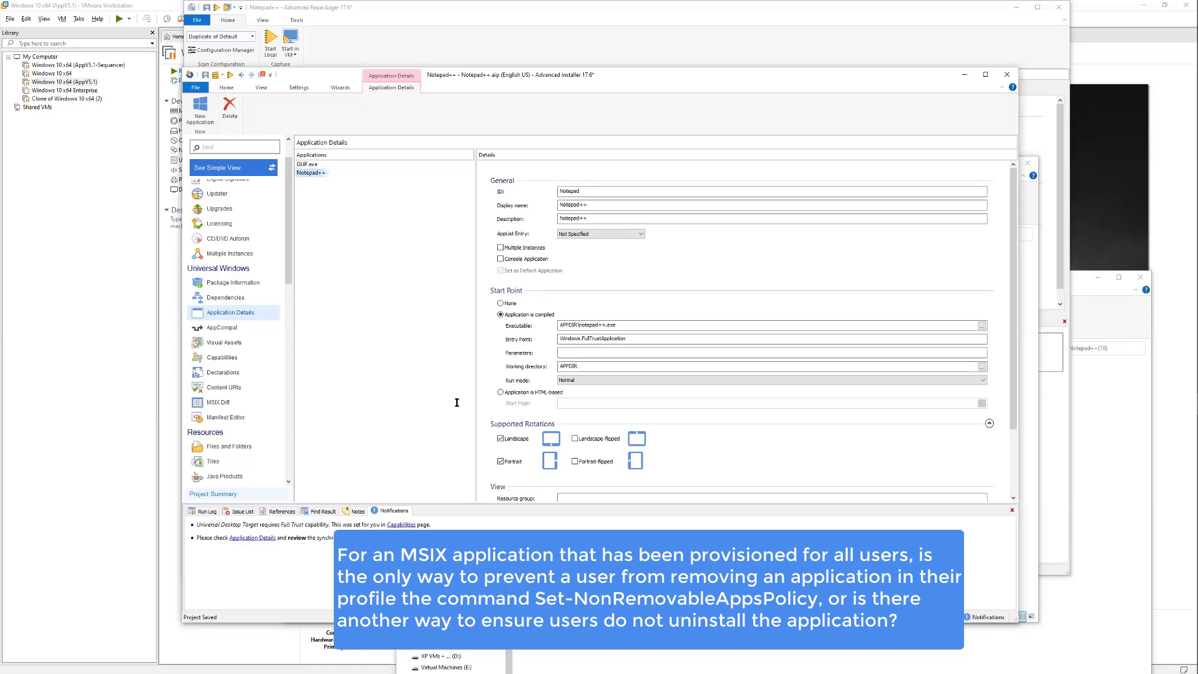
Bring up VMware Workstation and switch to the PowerPoint presentation at its Thank You slide
click(1140, 68)
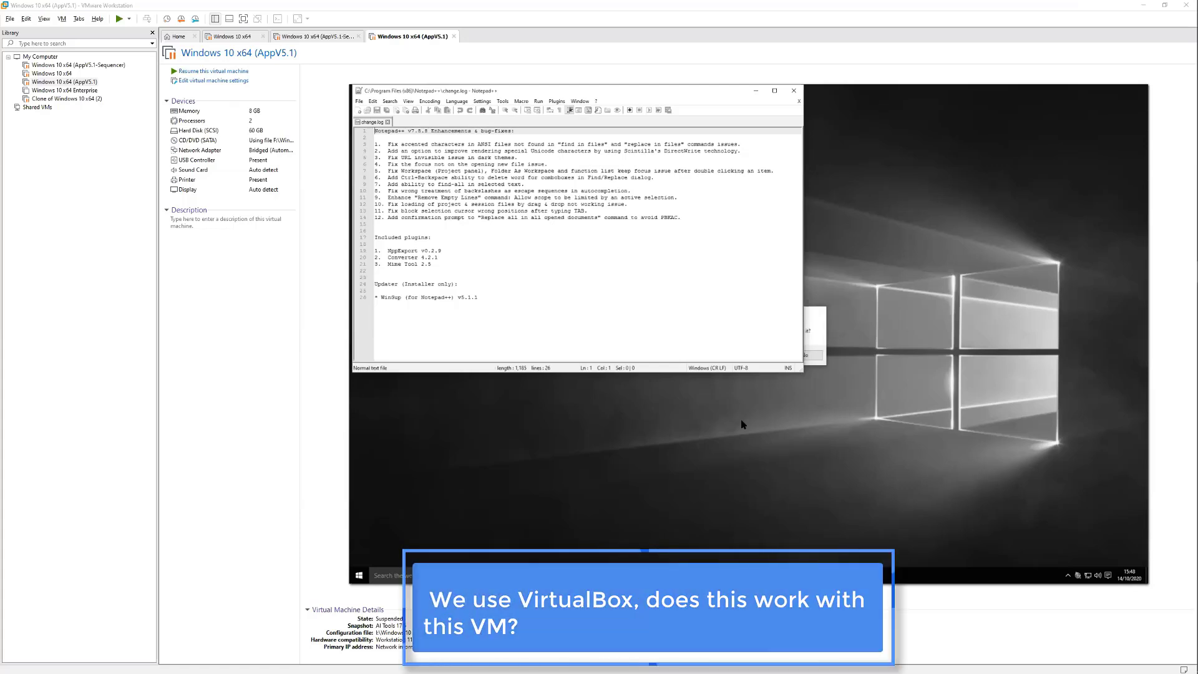
key(alt+Tab)
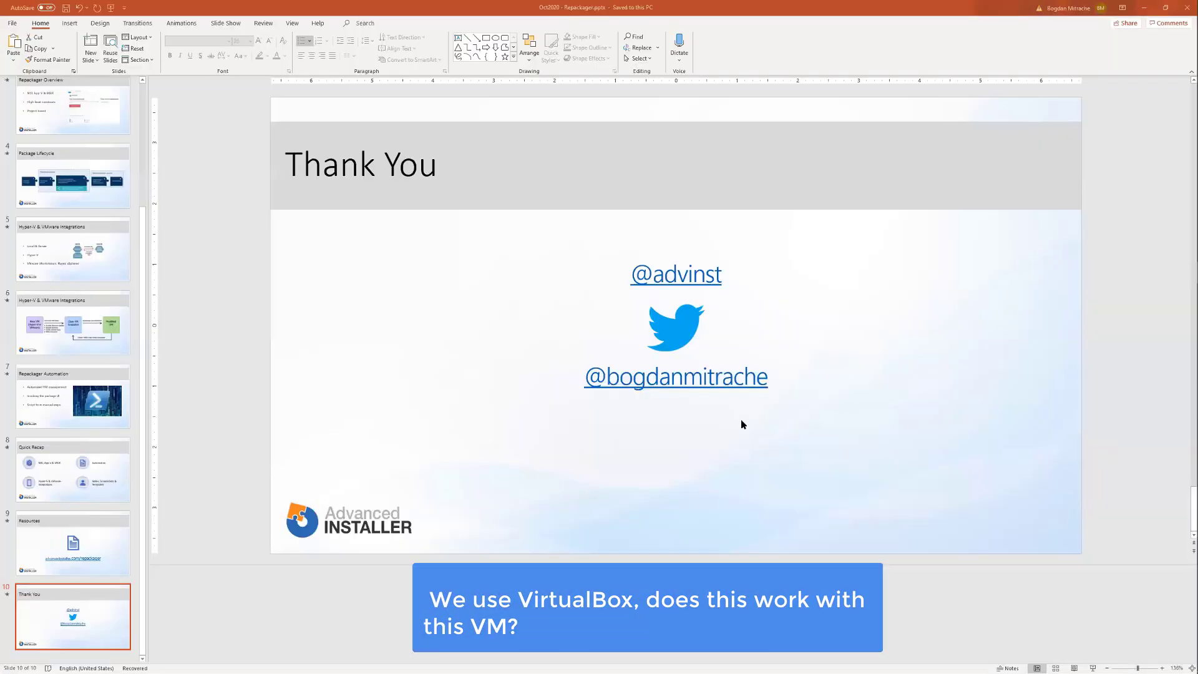